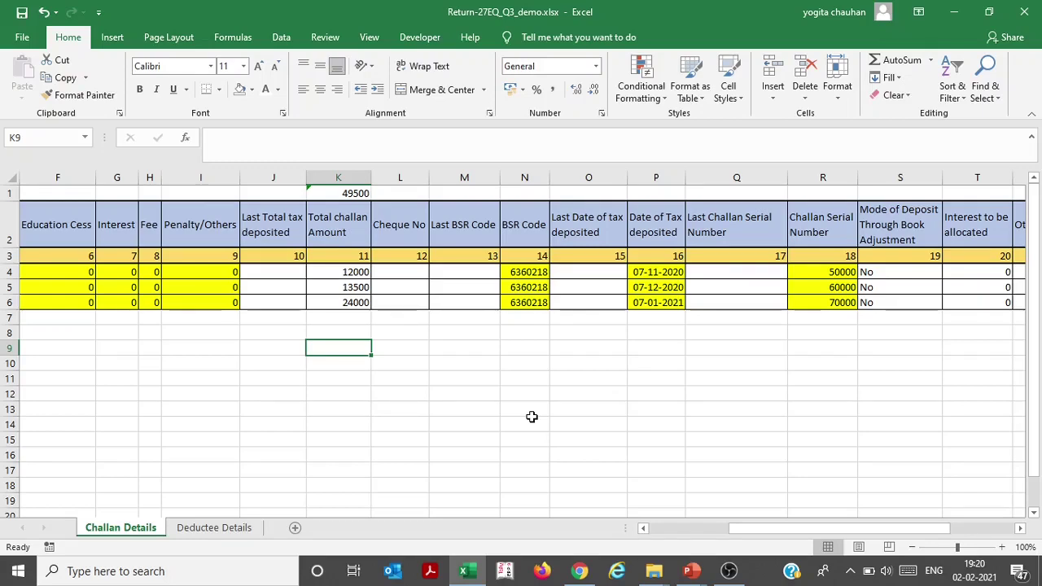
Switch from Excel to the Chrome window showing Google results for 'rpu'
{"action": "left_click", "coordinate": [589, 575]}
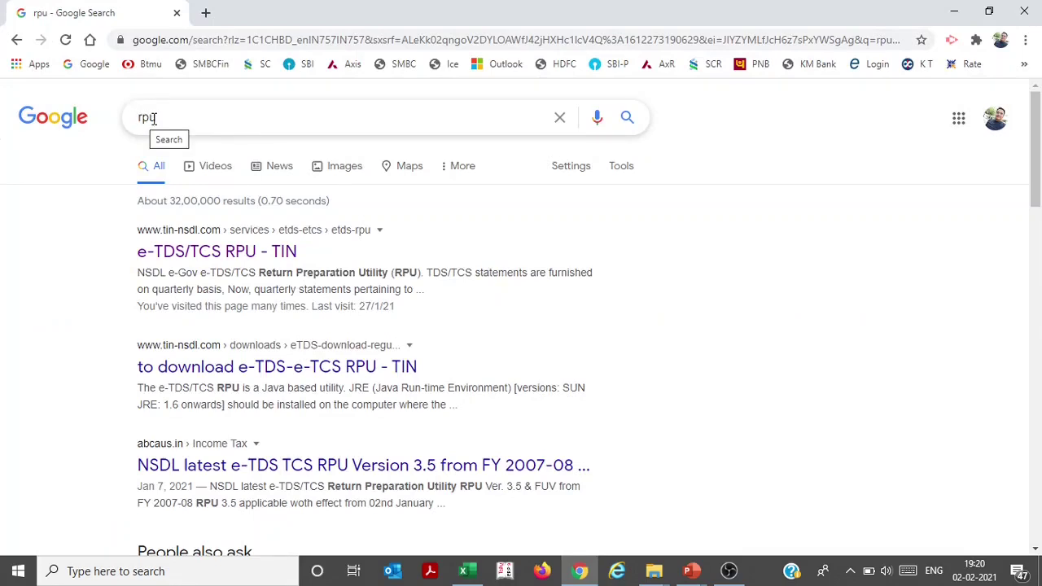
Open the NSDL e-TDS/TCS RPU page, find 'RPU for Quarterly Returns', then bring up File Explorer
{"action": "left_click", "coordinate": [182, 254]}
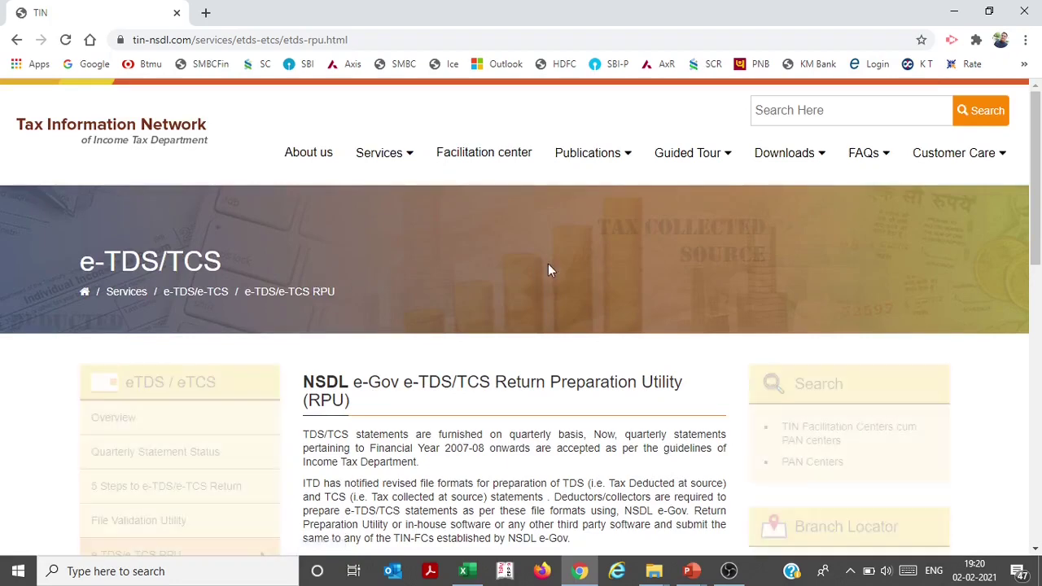
{"action": "scroll", "coordinate": [662, 318], "scroll_direction": "down", "scroll_amount": 4}
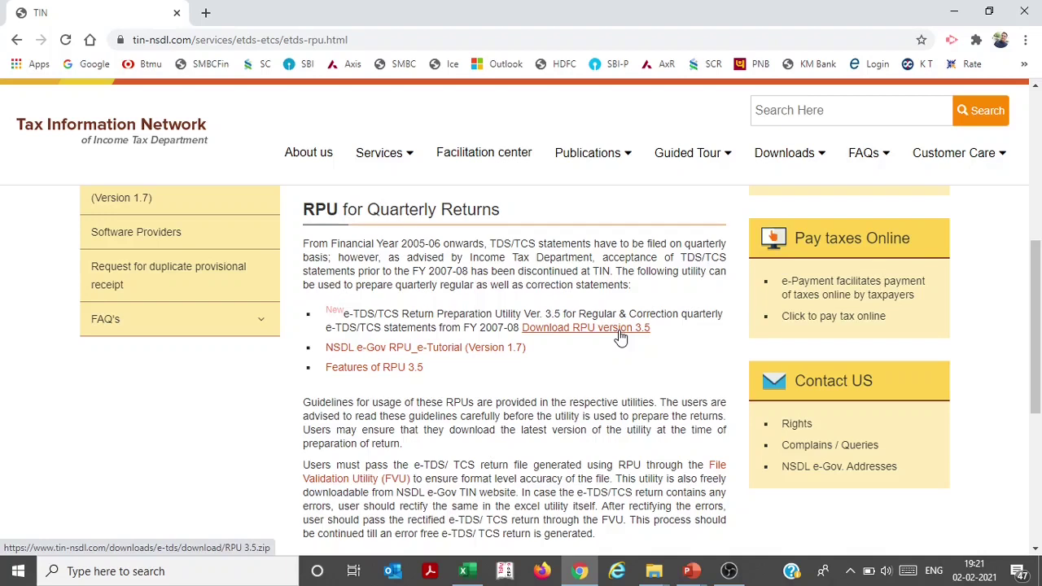
{"action": "left_click", "coordinate": [654, 572]}
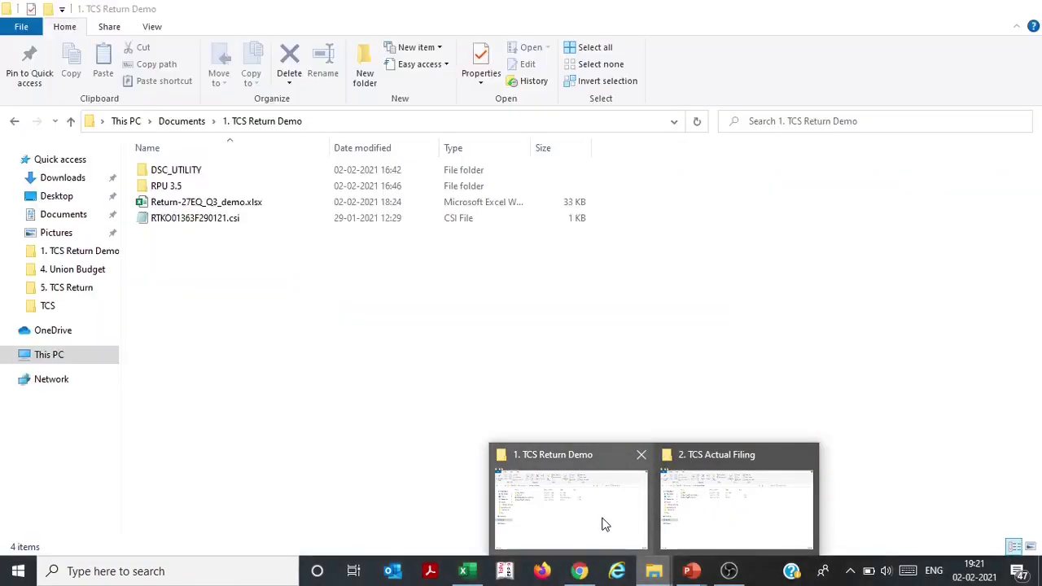
Run TDS_RPU_3.5.jar from the RPU 3.5 folder in '1. TCS Return Demo' and acknowledge the startup message
{"action": "left_click", "coordinate": [605, 524]}
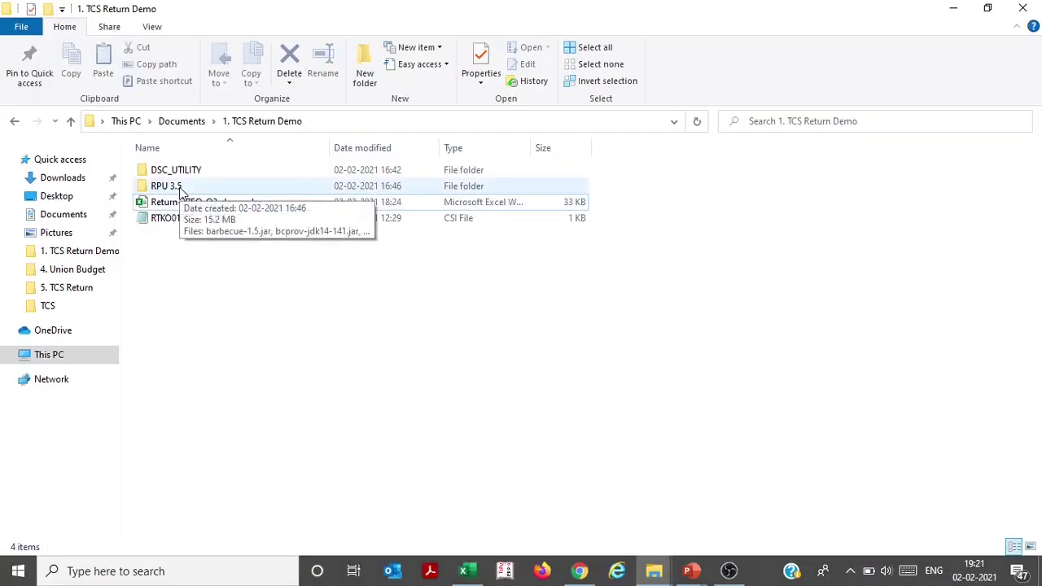
{"action": "double_click", "coordinate": [180, 192]}
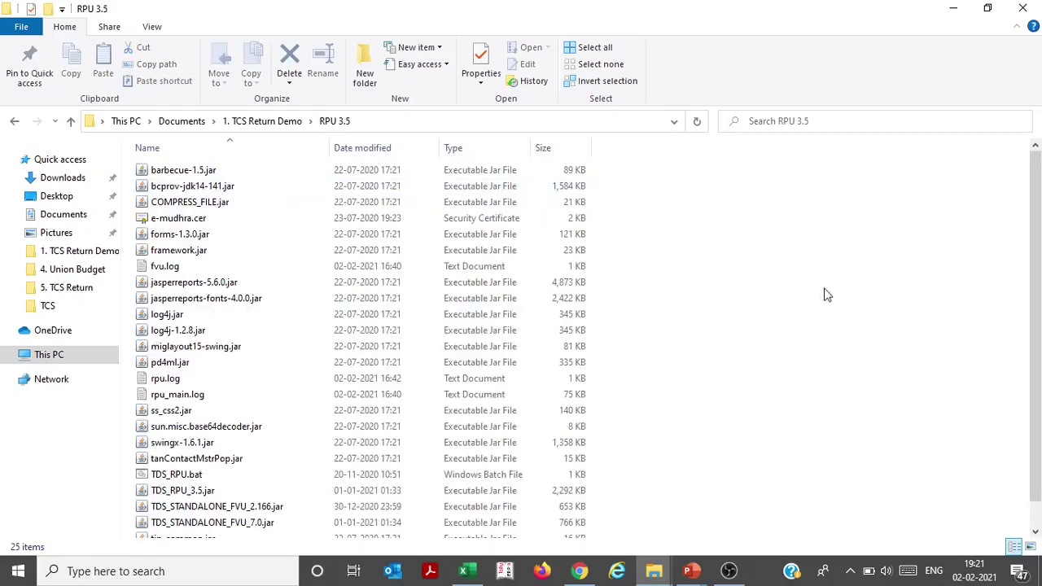
{"action": "scroll", "coordinate": [937, 342], "scroll_direction": "down", "scroll_amount": 1}
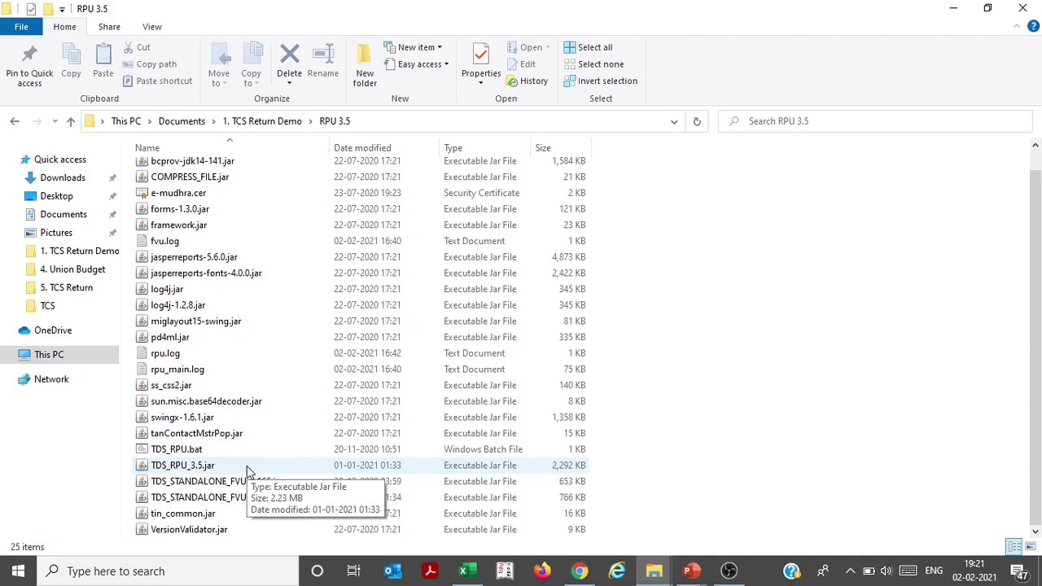
{"action": "double_click", "coordinate": [247, 466]}
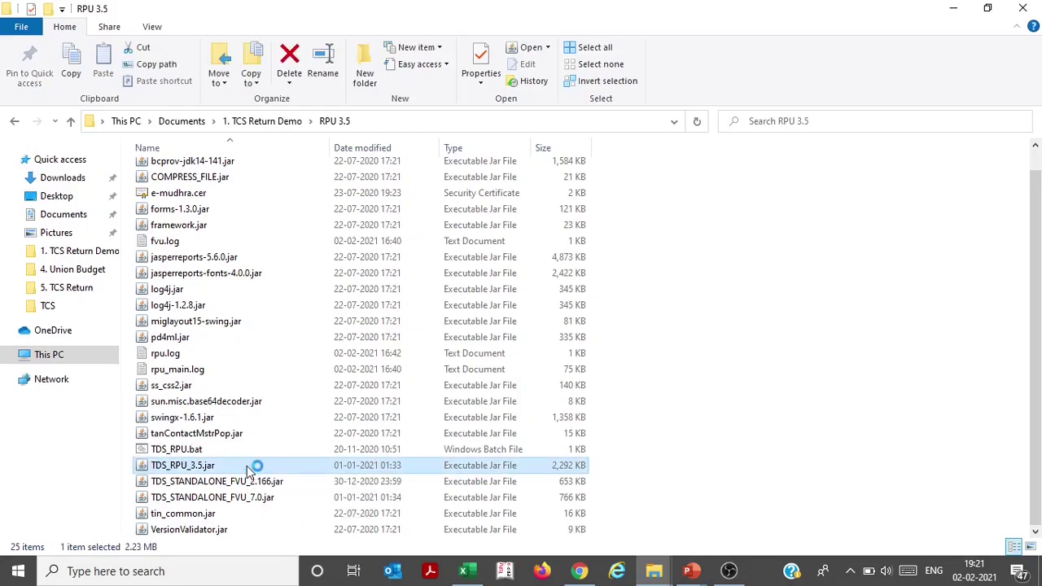
{"action": "left_click", "coordinate": [522, 347]}
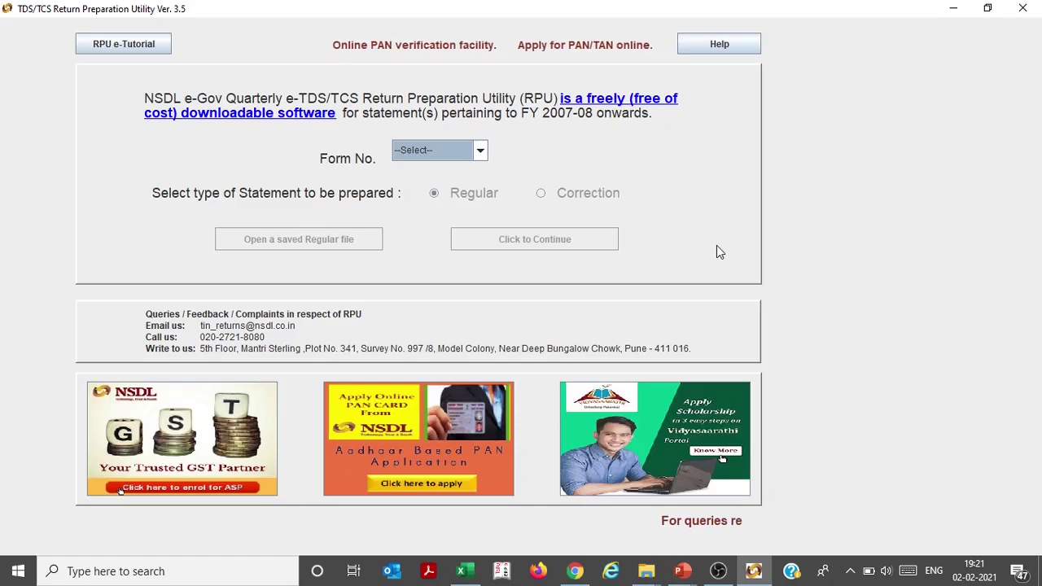
Choose Form No. 27EQ as a Regular statement and continue to the blank form
{"action": "left_click", "coordinate": [481, 152]}
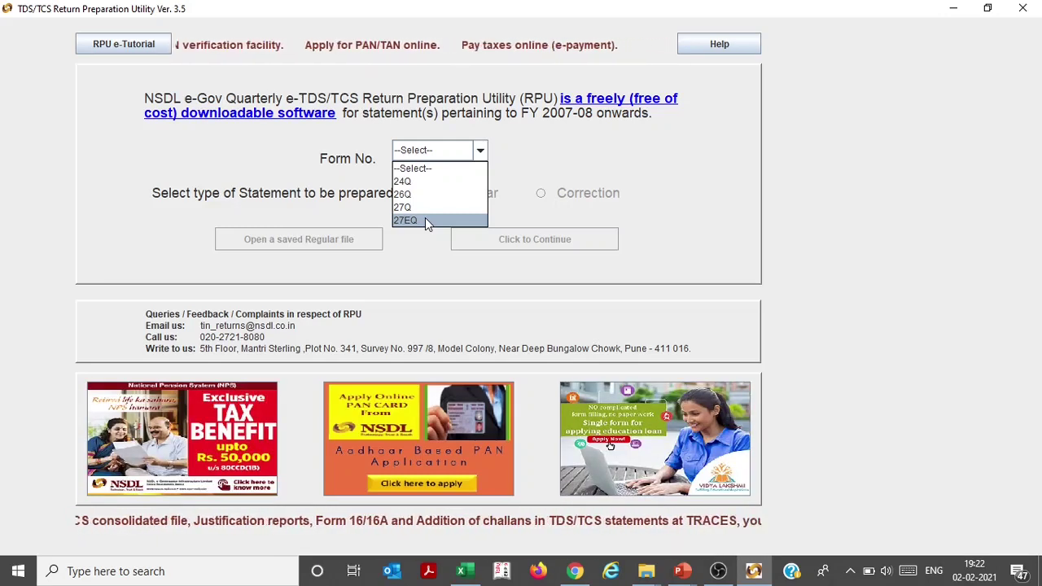
{"action": "left_click", "coordinate": [425, 218]}
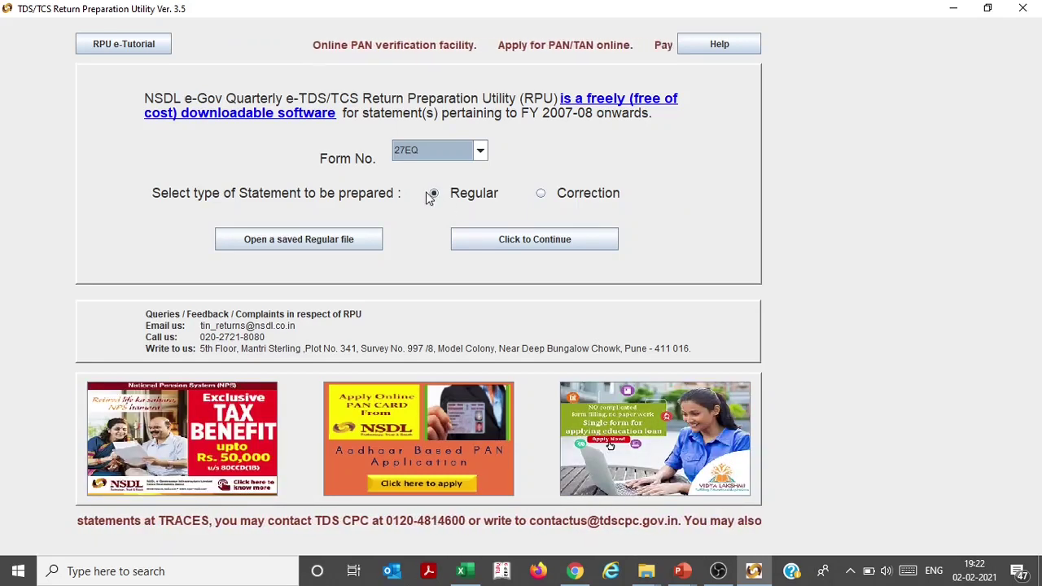
{"action": "left_click", "coordinate": [461, 237]}
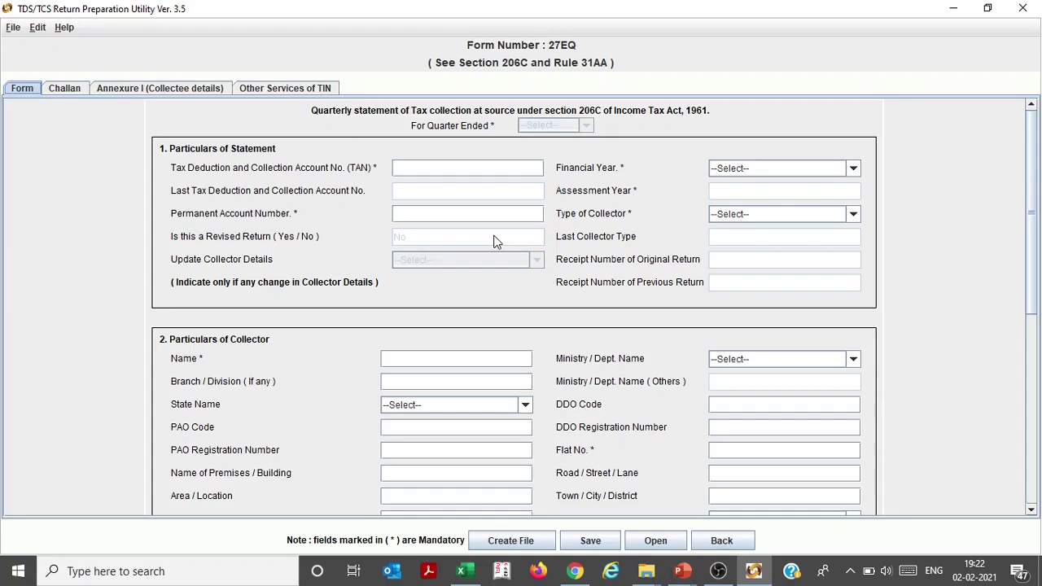
Enter the collector's TAN and PAN, correcting a trailing character in the PAN
{"action": "left_click", "coordinate": [447, 167]}
{"action": "type", "text": "1234G"}
{"action": "left_click", "coordinate": [434, 218]}
{"action": "type", "text": "GAJHST2367"}
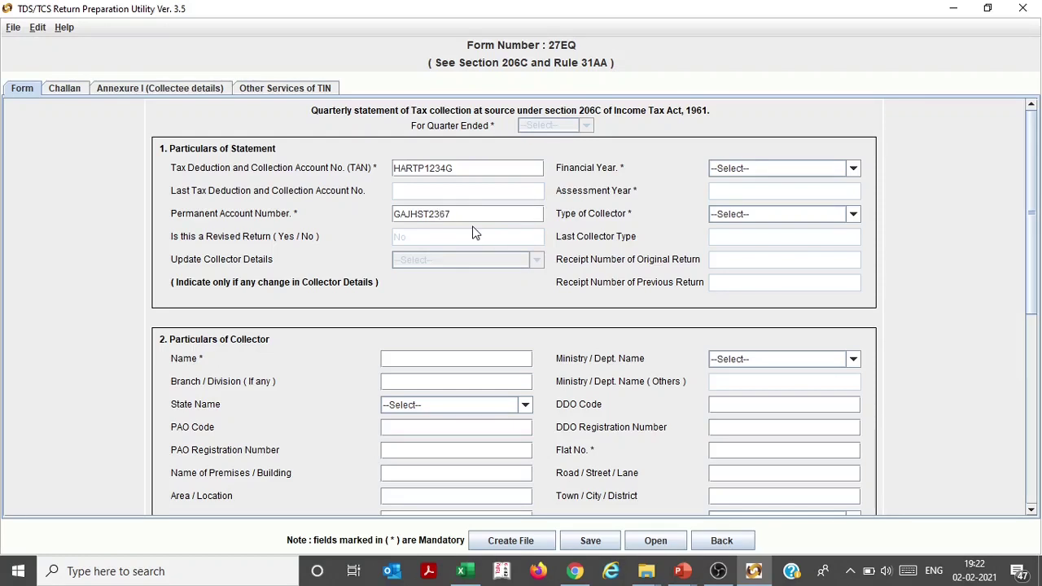
{"action": "key", "text": "BackSpace"}
Set financial year 2020-2021, quarter Q3 and collector type Company
{"action": "left_click", "coordinate": [788, 167]}
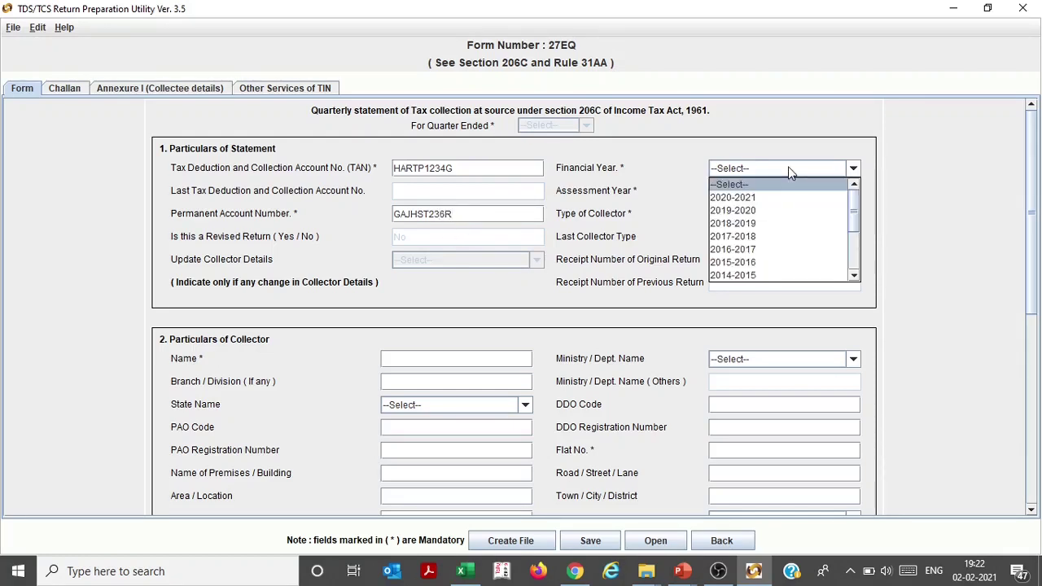
{"action": "left_click", "coordinate": [750, 195]}
{"action": "left_click", "coordinate": [521, 303]}
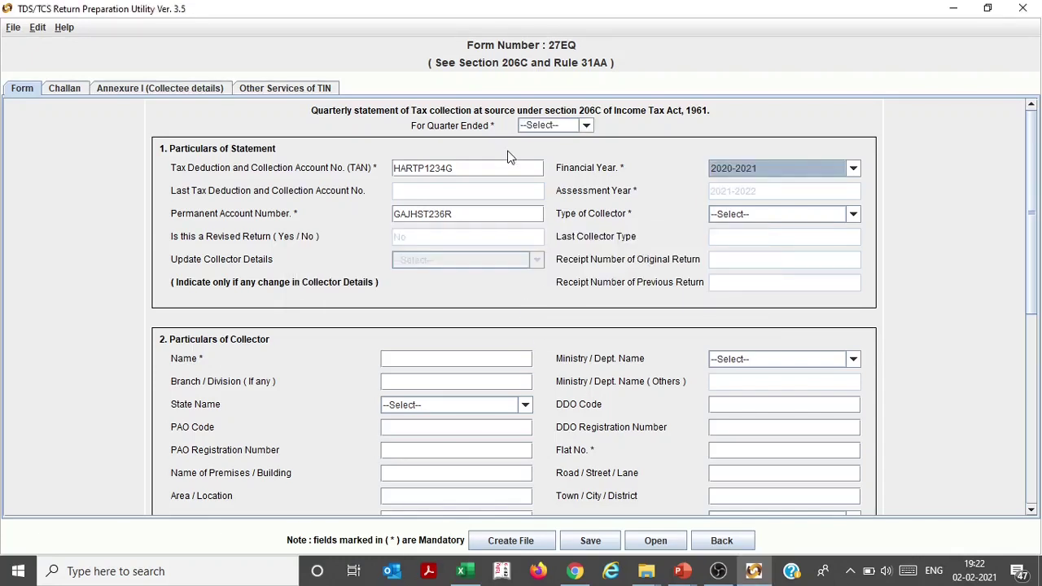
{"action": "left_click", "coordinate": [550, 126]}
{"action": "left_click", "coordinate": [545, 178]}
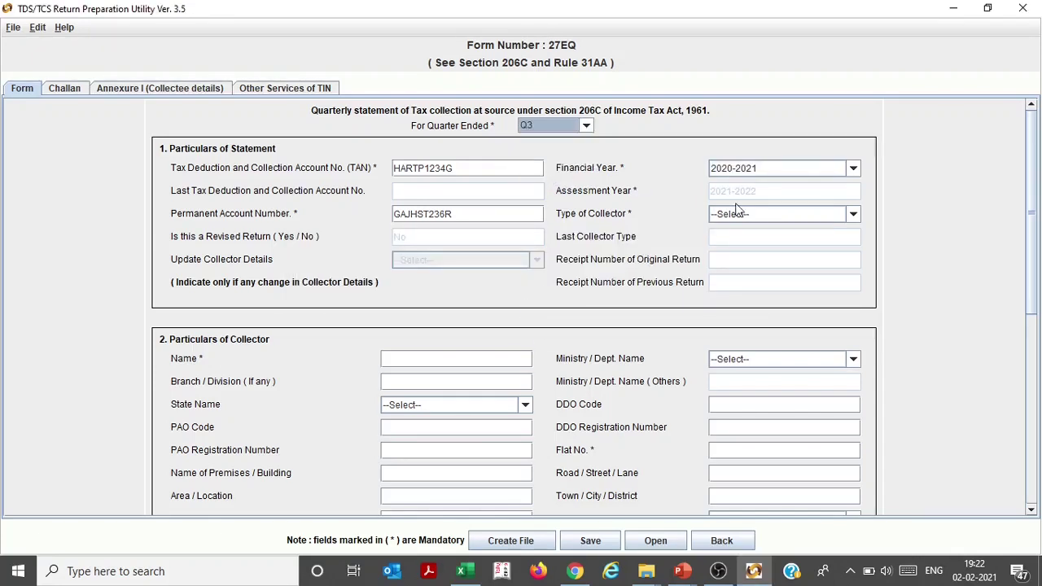
{"action": "left_click", "coordinate": [745, 213]}
{"action": "left_click_drag", "start_coordinate": [851, 259], "coordinate": [860, 277]}
{"action": "left_click", "coordinate": [774, 284]}
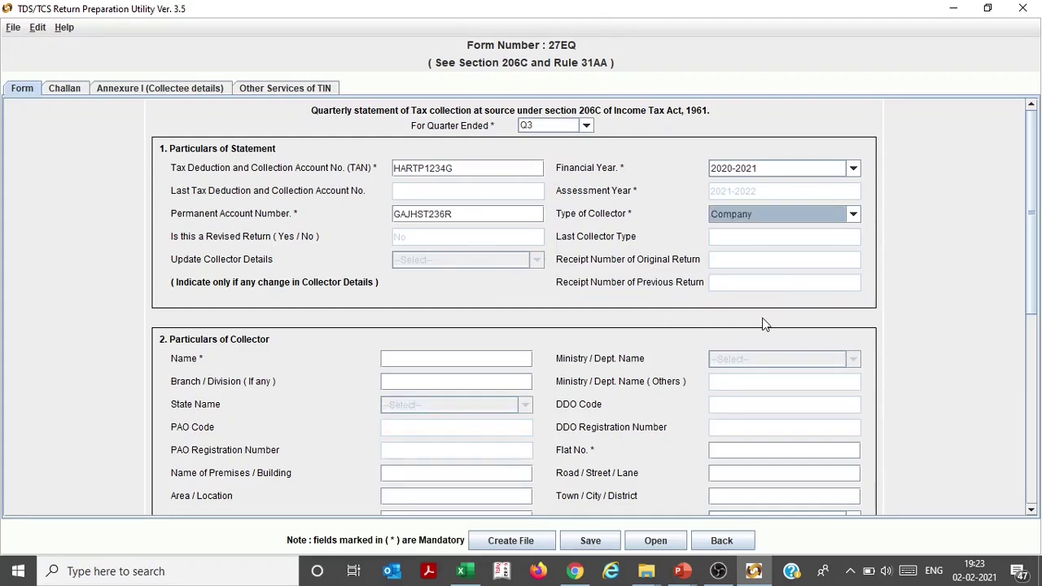
{"action": "left_click_drag", "start_coordinate": [1036, 257], "coordinate": [1039, 332]}
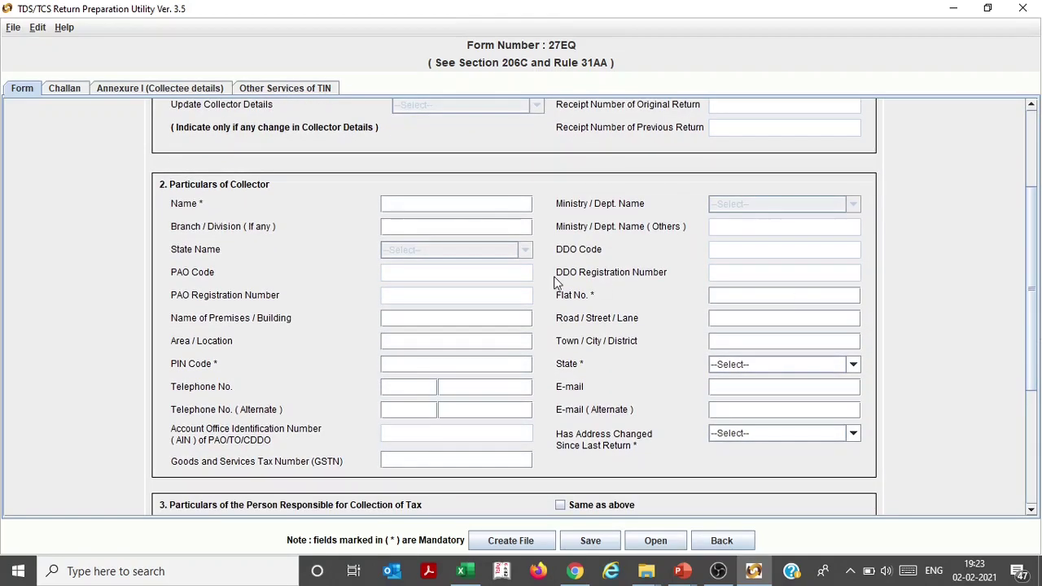
Enter the collector's name, tick 'Same as above' for the responsible person, and go to the Challan tab
{"action": "left_click", "coordinate": [483, 208]}
{"action": "type", "text": "DFEDF"}
{"action": "left_click_drag", "start_coordinate": [1028, 217], "coordinate": [1032, 294]}
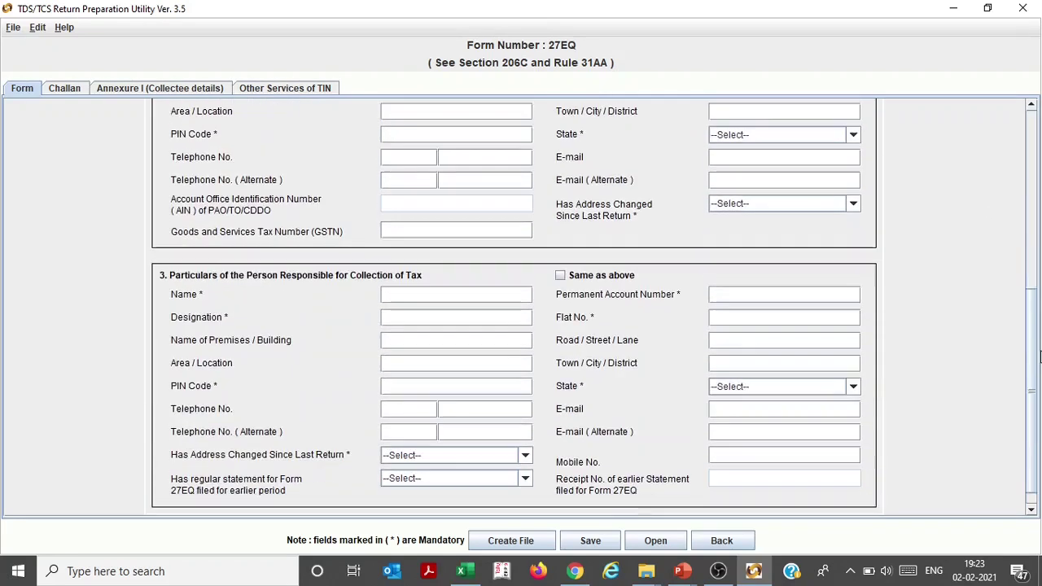
{"action": "left_click", "coordinate": [580, 277]}
{"action": "left_click", "coordinate": [759, 294]}
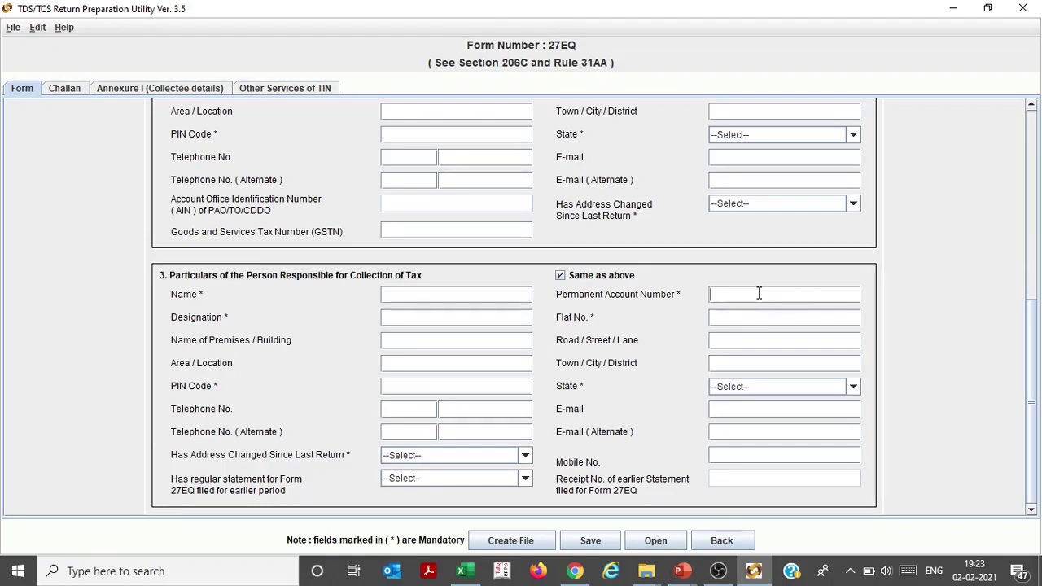
{"action": "left_click", "coordinate": [522, 296]}
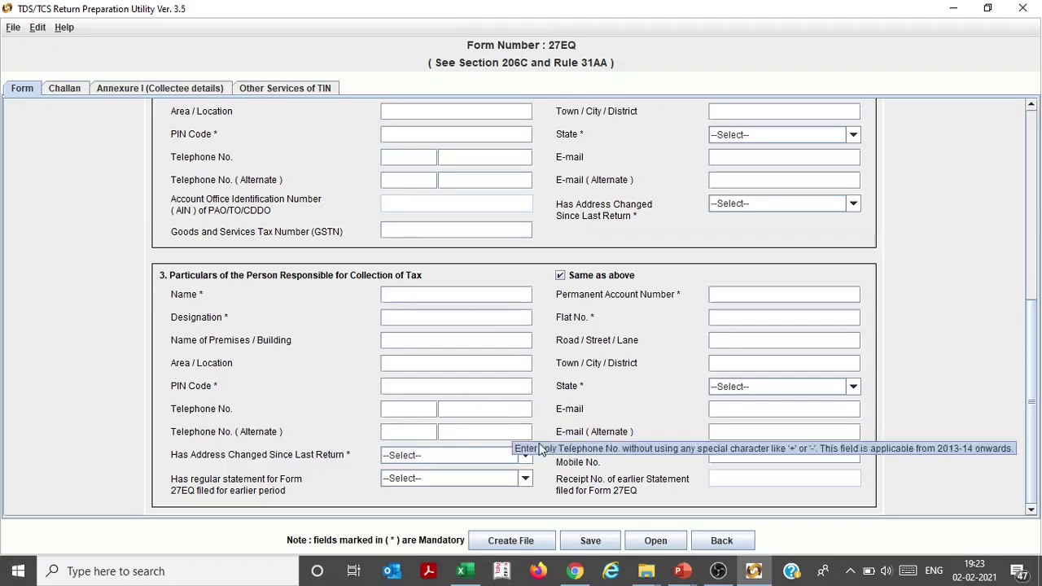
{"action": "left_click", "coordinate": [65, 88]}
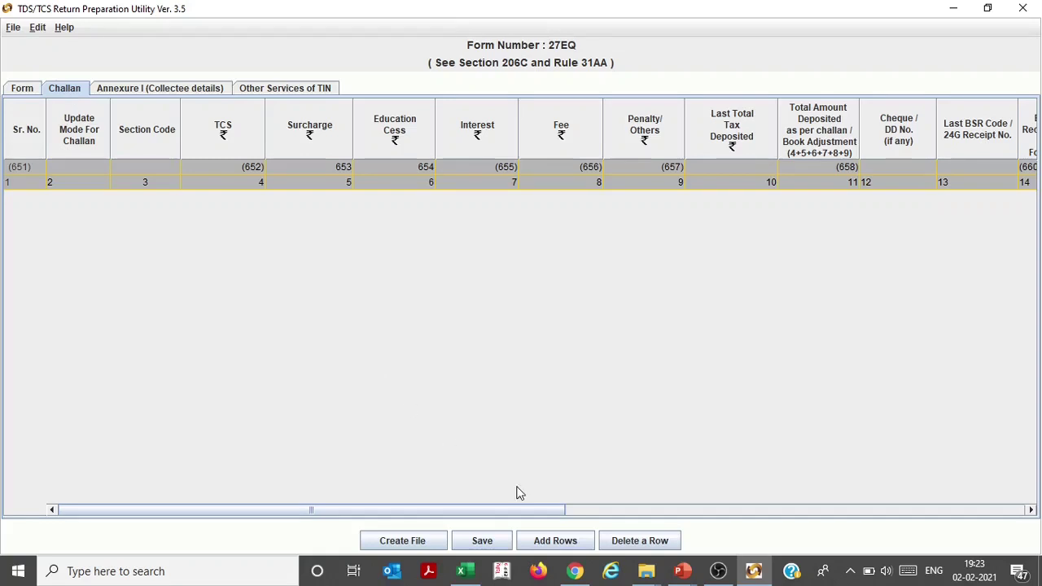
Add three empty rows to the challan table
{"action": "left_click", "coordinate": [570, 542]}
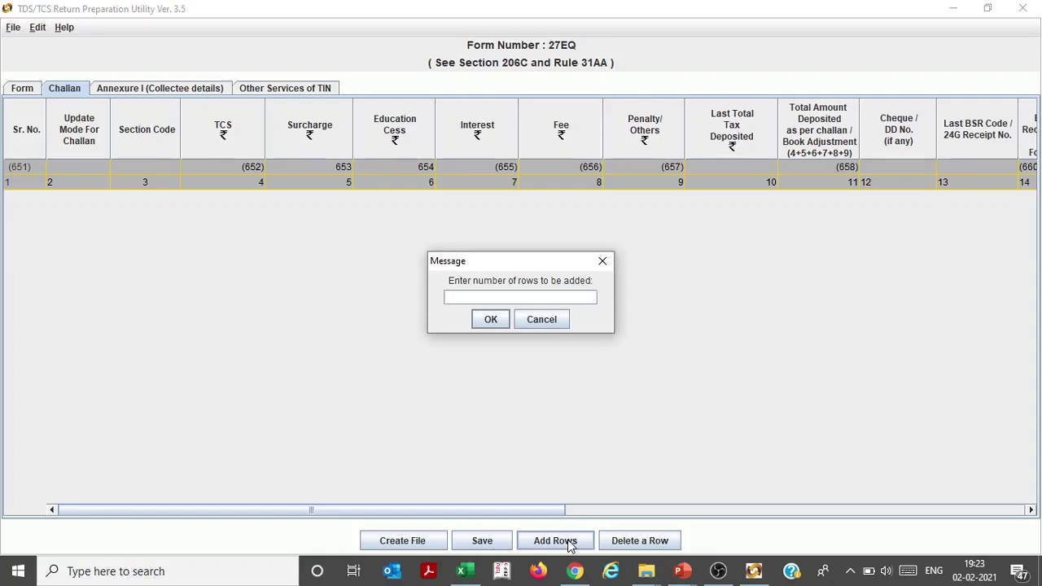
{"action": "type", "text": "3"}
{"action": "left_click", "coordinate": [490, 320]}
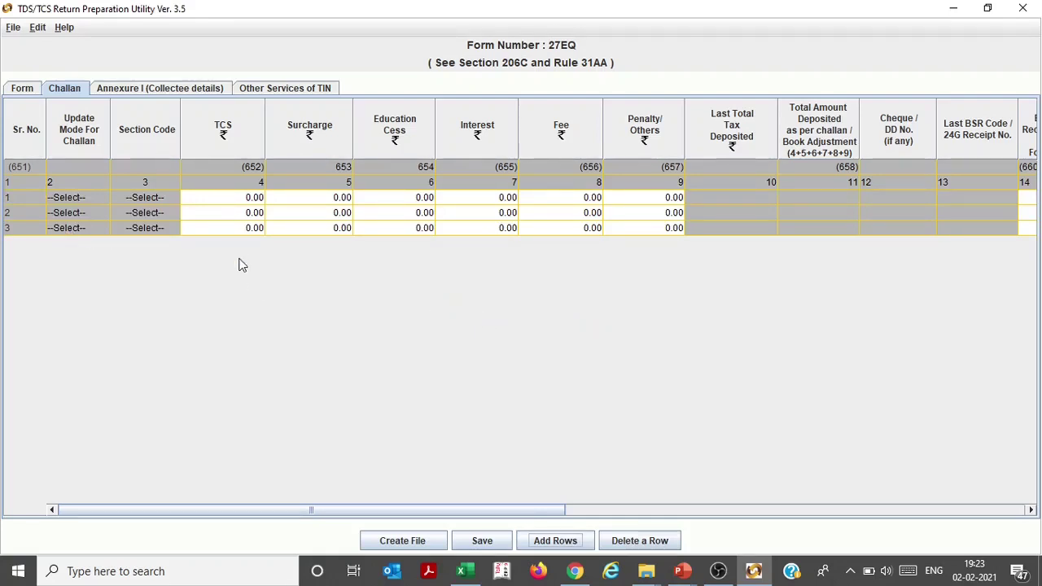
{"action": "left_click", "coordinate": [222, 200]}
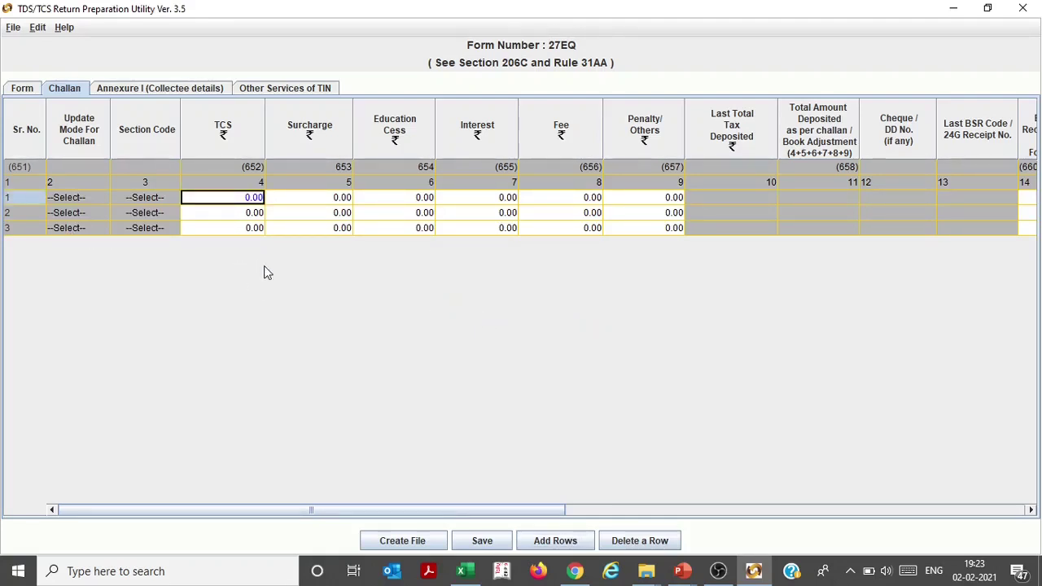
Look at the Annexure I tab, then return to Return-27EQ_Q3_demo.xlsx in Excel
{"action": "left_click", "coordinate": [183, 91]}
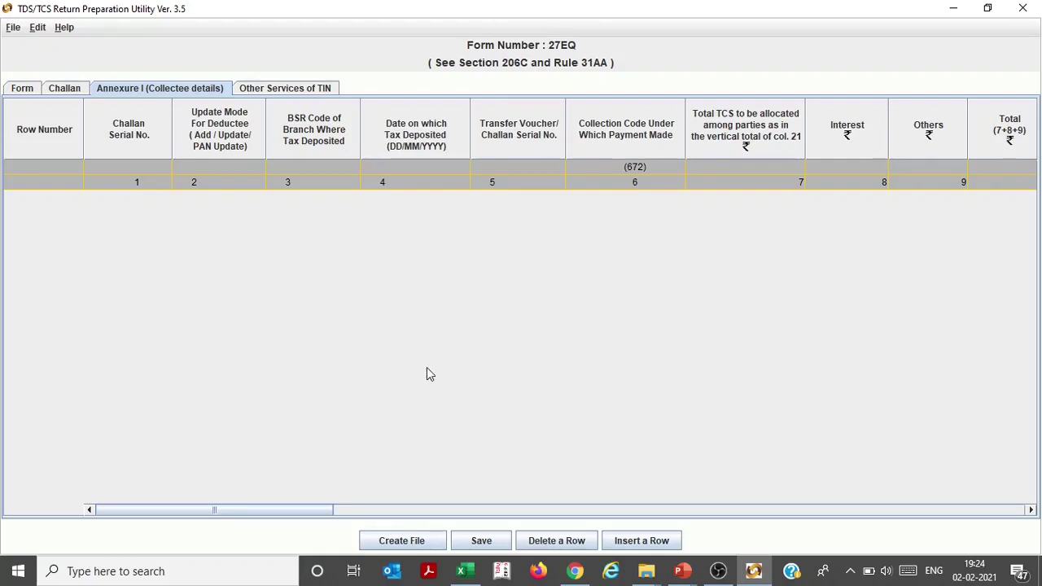
{"action": "left_click", "coordinate": [464, 571]}
{"action": "left_click", "coordinate": [237, 447]}
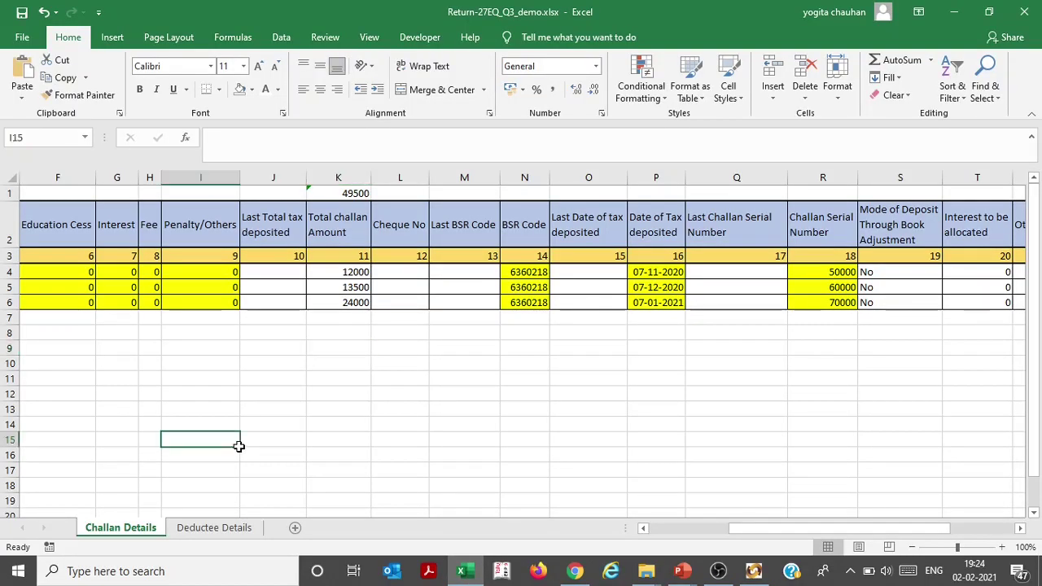
{"action": "key", "text": "Left"}
{"action": "key", "text": "Home"}
{"action": "key", "text": "Up"}
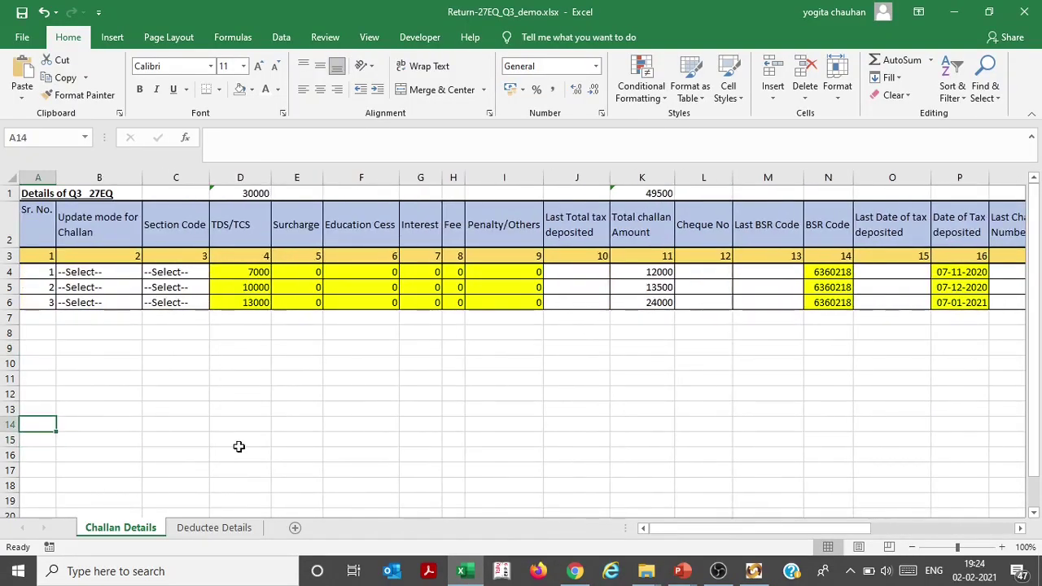
{"action": "key", "text": "Up"}
{"action": "key", "text": "Up"}
{"action": "key", "text": "Up"}
{"action": "key", "text": "Up"}
{"action": "key", "text": "Up"}
{"action": "key", "text": "Up"}
{"action": "key", "text": "Up"}
{"action": "key", "text": "Up"}
{"action": "key", "text": "Up"}
{"action": "key", "text": "Up"}
{"action": "key", "text": "Up"}
{"action": "key", "text": "Up"}
{"action": "key", "text": "Right"}
{"action": "key", "text": "Right"}
{"action": "key", "text": "Right"}
{"action": "key", "text": "Right"}
{"action": "key", "text": "Right"}
{"action": "key", "text": "Right"}
{"action": "key", "text": "Right"}
{"action": "key", "text": "Right"}
{"action": "key", "text": "Right"}
{"action": "key", "text": "Right"}
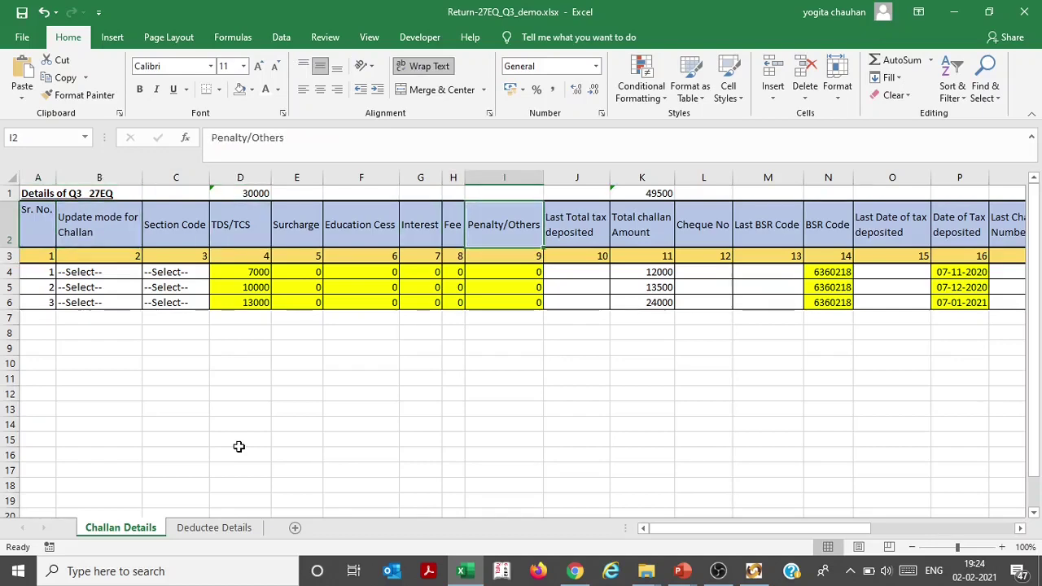
{"action": "key", "text": "Down"}
{"action": "key", "text": "Down"}
{"action": "key", "text": "Down"}
{"action": "key", "text": "Down"}
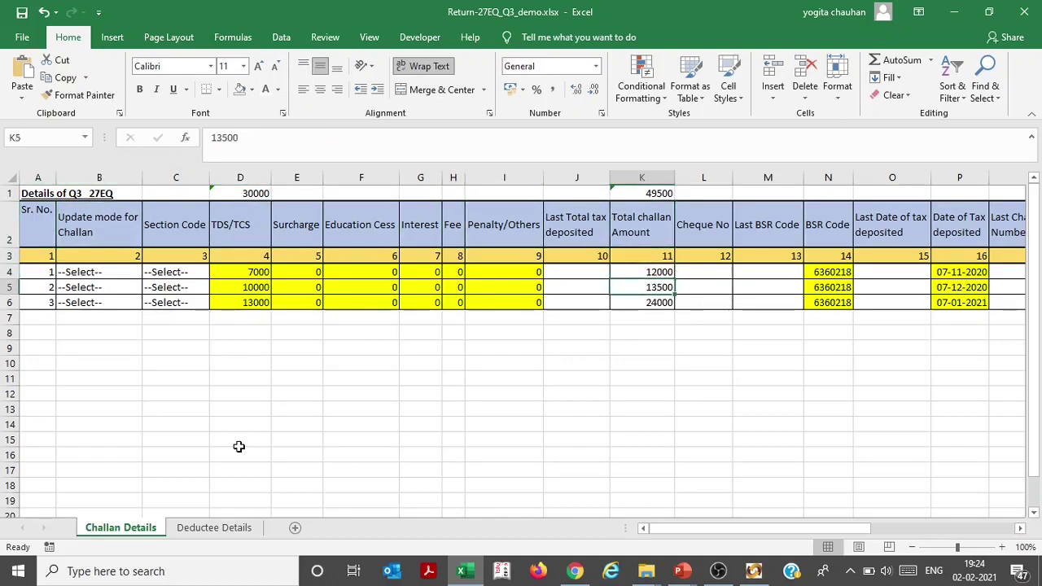
{"action": "key", "text": "Right"}
{"action": "key", "text": "Right"}
{"action": "key", "text": "Right"}
{"action": "key", "text": "Right"}
{"action": "key", "text": "Right"}
{"action": "key", "text": "Right"}
{"action": "key", "text": "Right"}
{"action": "key", "text": "Right"}
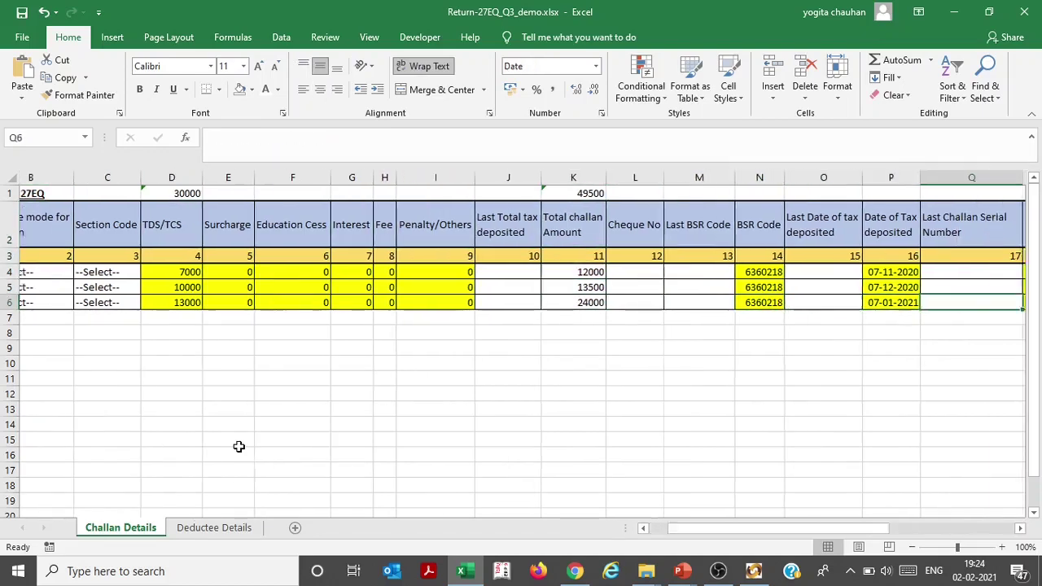
{"action": "key", "text": "Left"}
{"action": "key", "text": "Left"}
{"action": "key", "text": "Left"}
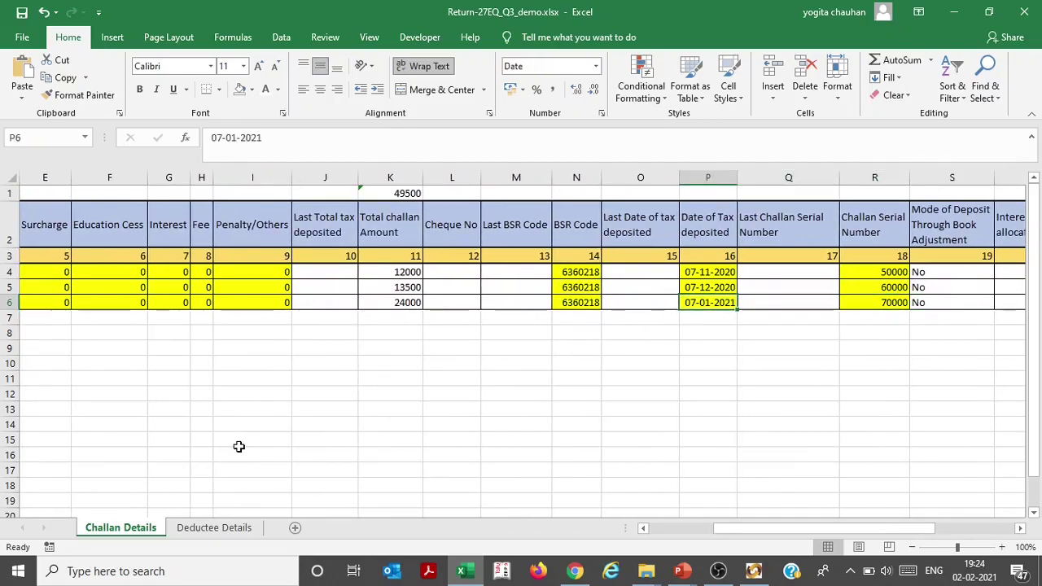
{"action": "key", "text": "Right"}
{"action": "key", "text": "Right"}
{"action": "key", "text": "Right"}
{"action": "key", "text": "Right"}
{"action": "key", "text": "Right"}
{"action": "key", "text": "Right"}
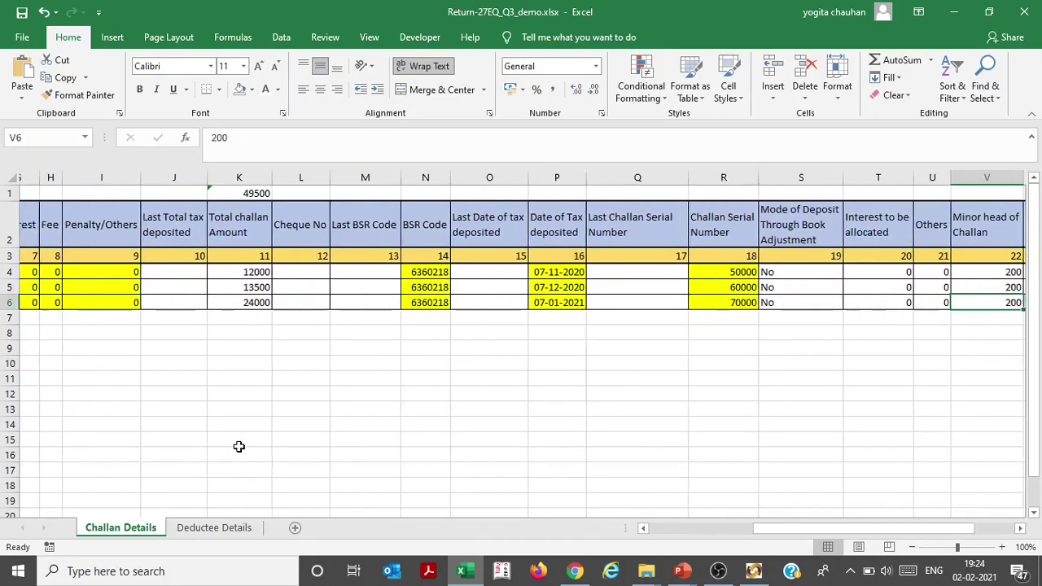
{"action": "key", "text": "Left"}
{"action": "key", "text": "Left"}
{"action": "key", "text": "Left"}
{"action": "key", "text": "Left"}
{"action": "key", "text": "Up"}
{"action": "key", "text": "Up"}
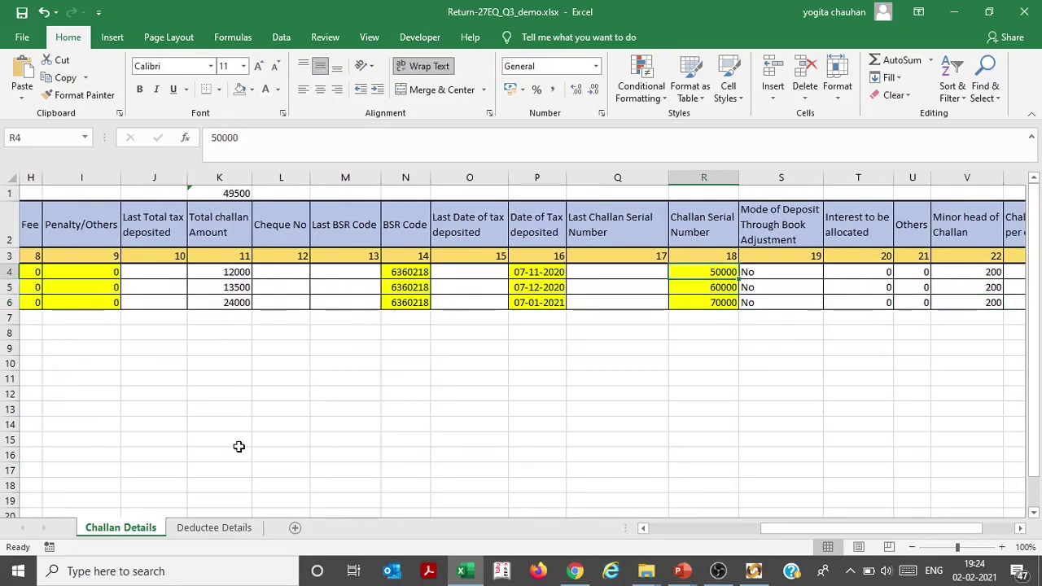
{"action": "key", "text": "Left"}
{"action": "key", "text": "Left"}
{"action": "key", "text": "Left"}
{"action": "key", "text": "Left"}
{"action": "key", "text": "Left"}
{"action": "key", "text": "Left"}
{"action": "key", "text": "Left"}
{"action": "key", "text": "Left"}
{"action": "key", "text": "Left"}
{"action": "key", "text": "Left"}
{"action": "key", "text": "Left"}
{"action": "key", "text": "Left"}
{"action": "key", "text": "Left"}
{"action": "key", "text": "Left"}
{"action": "key", "text": "Left"}
{"action": "key", "text": "Left"}
{"action": "key", "text": "Left"}
{"action": "key", "text": "Right"}
{"action": "key", "text": "Right"}
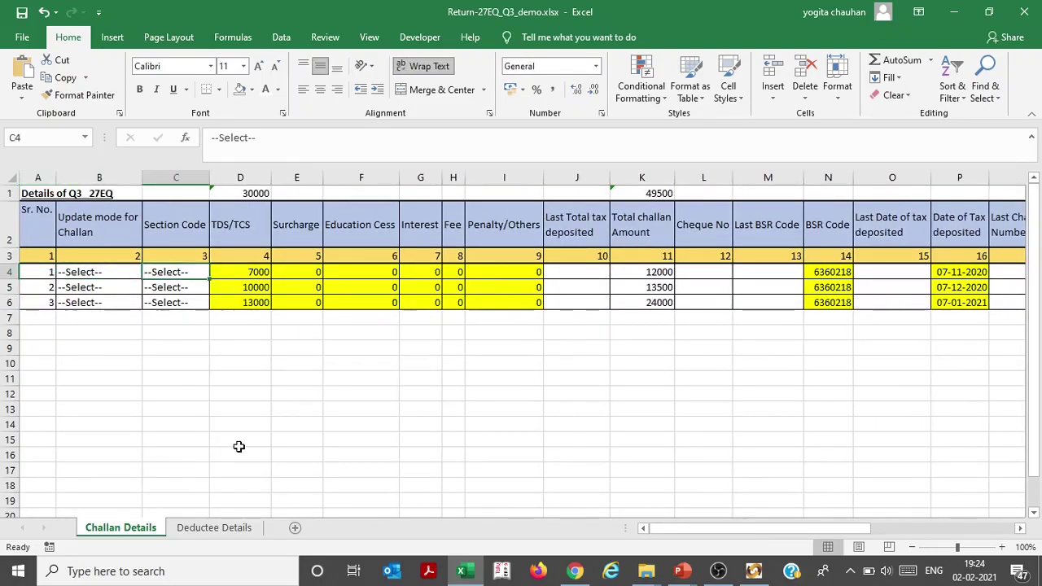
{"action": "key", "text": "Right"}
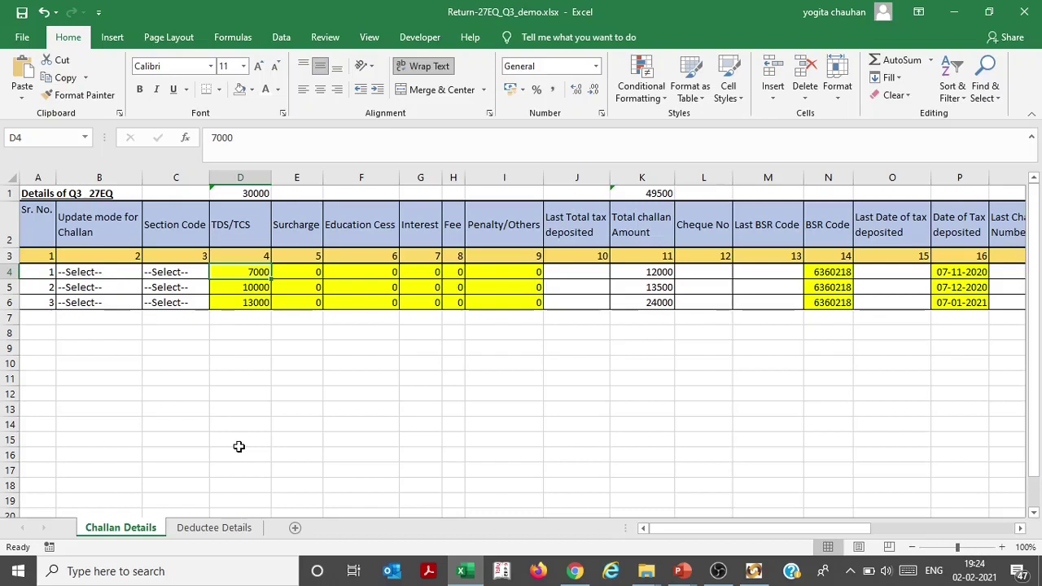
{"action": "key", "text": "Down"}
{"action": "key", "text": "Down"}
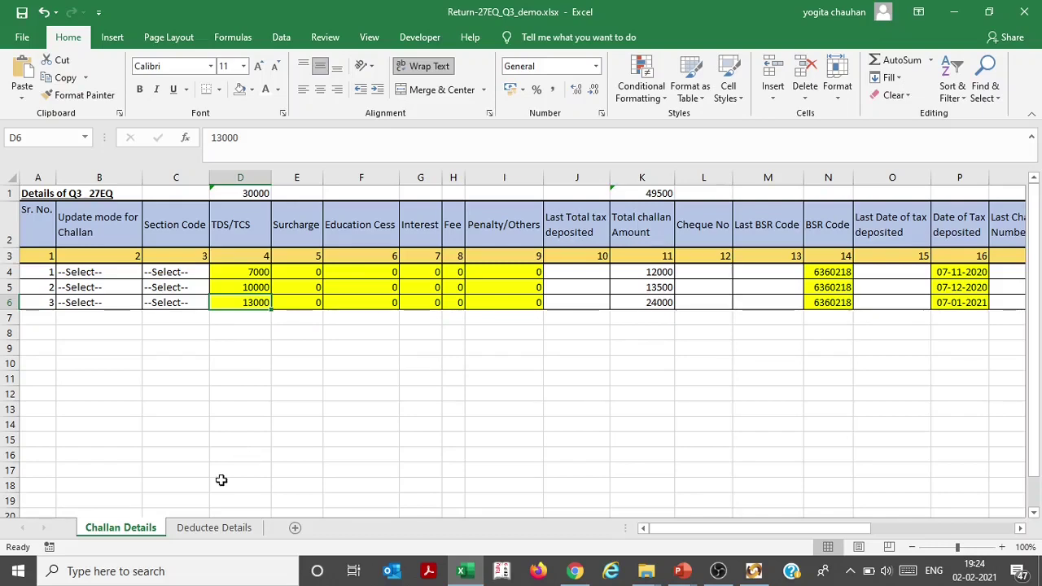
On the Deductee Details sheet, select challan 1's dates, names, PANs, amounts and TDS/TCS totalling 12000
{"action": "left_click", "coordinate": [215, 529]}
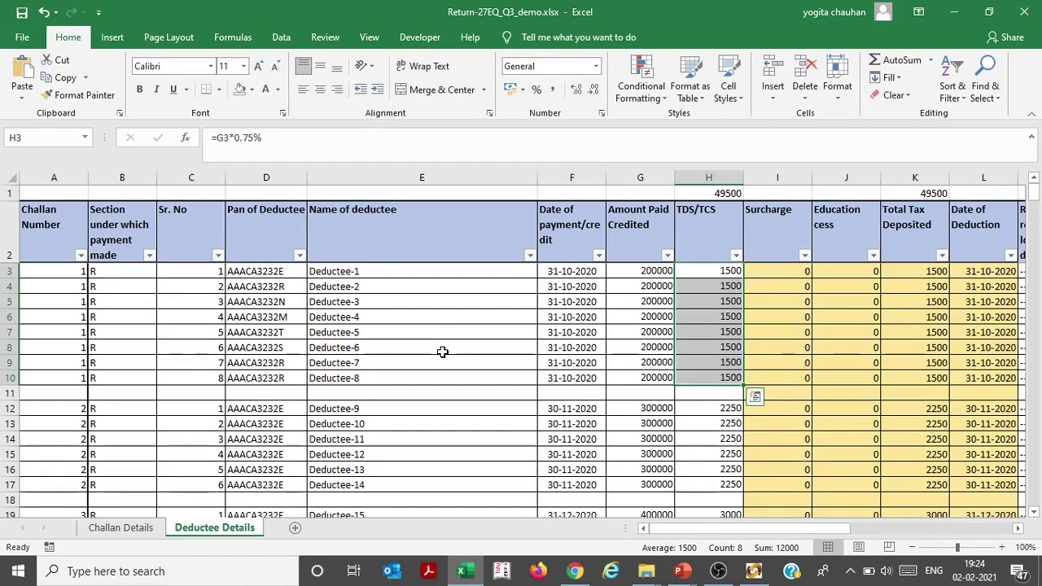
{"action": "key", "text": "Left"}
{"action": "key", "text": "Left"}
{"action": "key", "text": "Left"}
{"action": "key", "text": "Right"}
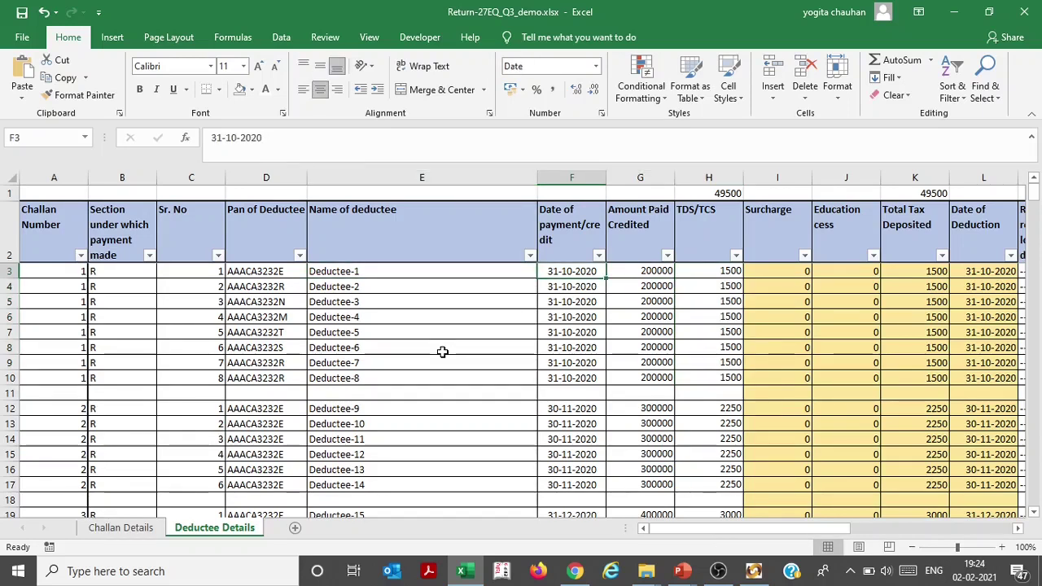
{"action": "key", "text": "ctrl+shift+Down"}
{"action": "key", "text": "Left"}
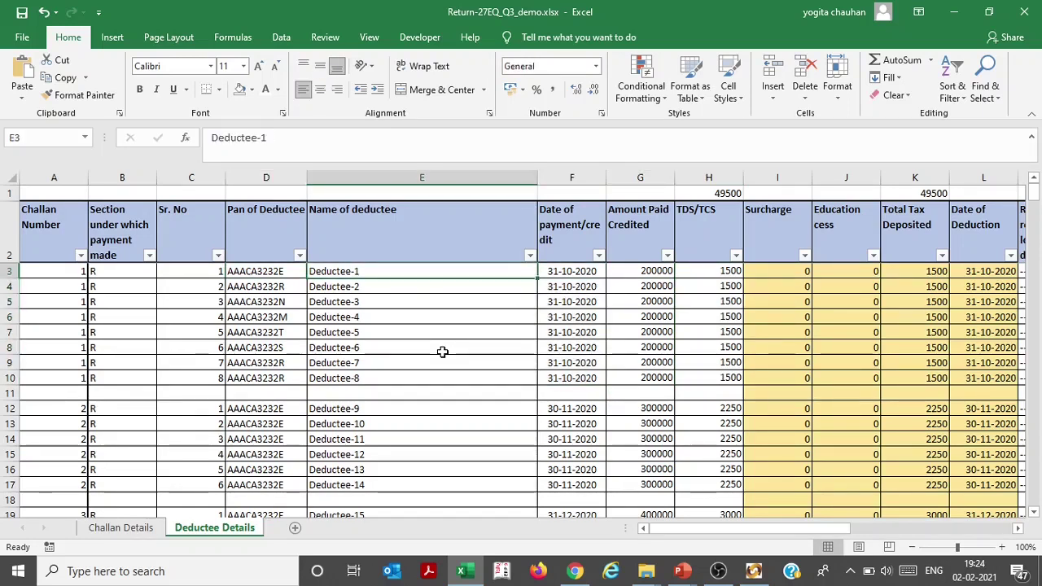
{"action": "key", "text": "ctrl+shift+Down"}
{"action": "key", "text": "Left"}
{"action": "key", "text": "ctrl+shift+Down"}
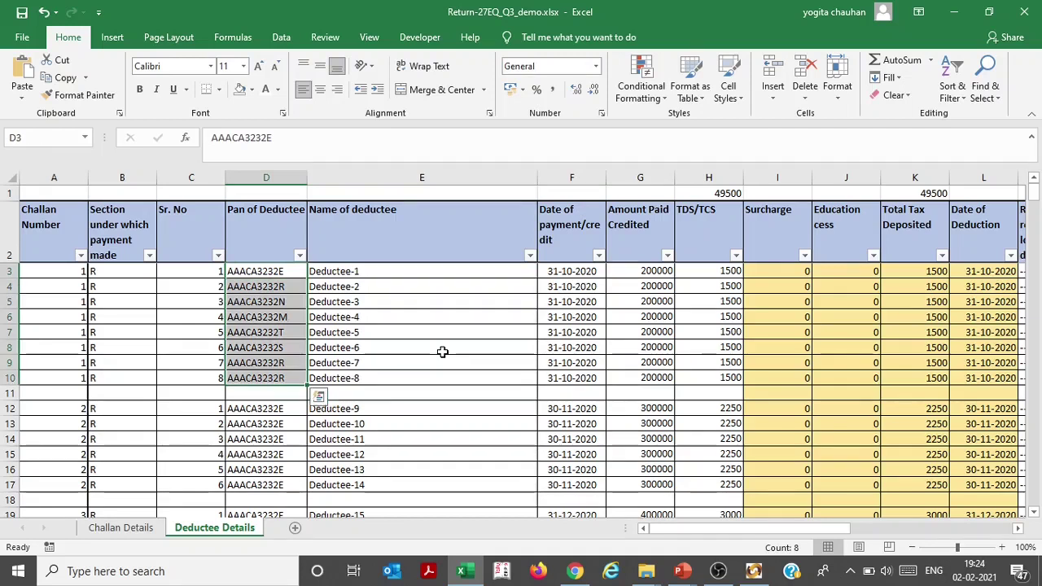
{"action": "key", "text": "Right"}
{"action": "key", "text": "Right"}
{"action": "key", "text": "Right"}
{"action": "key", "text": "ctrl+shift+Down"}
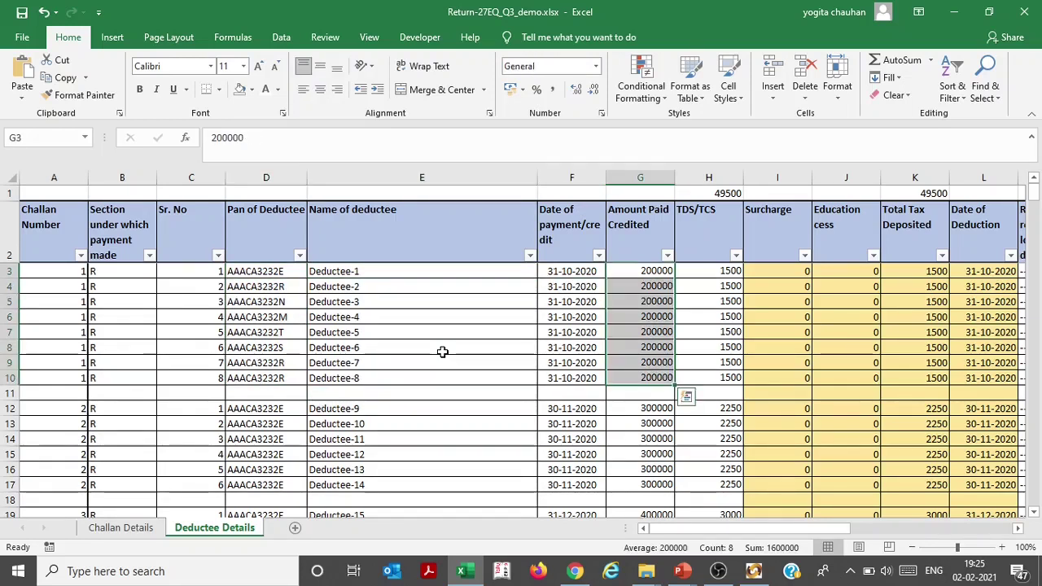
{"action": "key", "text": "Right"}
{"action": "key", "text": "ctrl+shift+Down"}
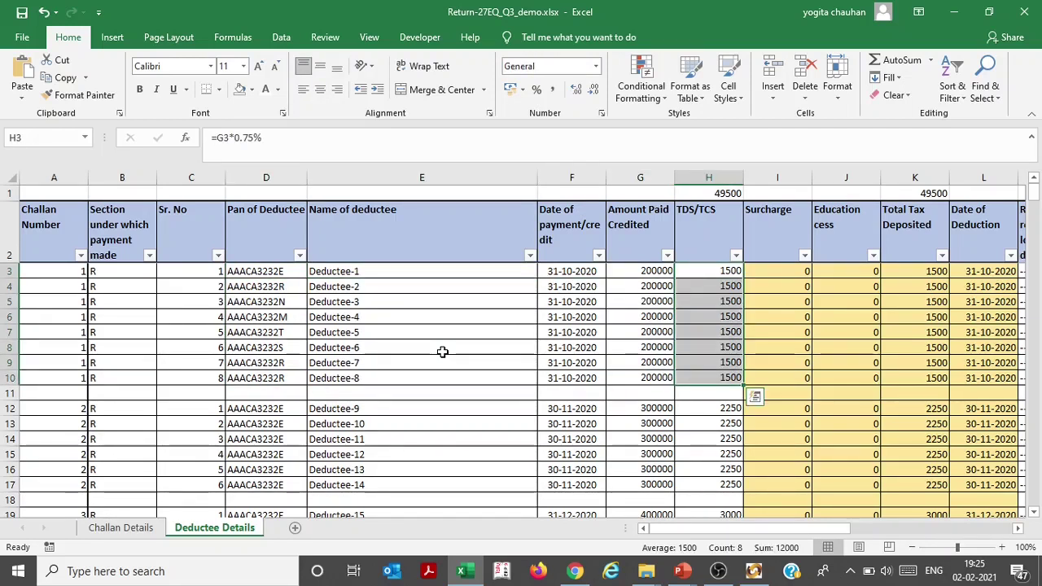
Step through the rows to find challan 2 starting at row 12, then select challan 1's eight challan numbers
{"action": "key", "text": "Left"}
{"action": "key", "text": "Left"}
{"action": "key", "text": "Left"}
{"action": "key", "text": "Left"}
{"action": "key", "text": "Left"}
{"action": "key", "text": "Left"}
{"action": "key", "text": "Left"}
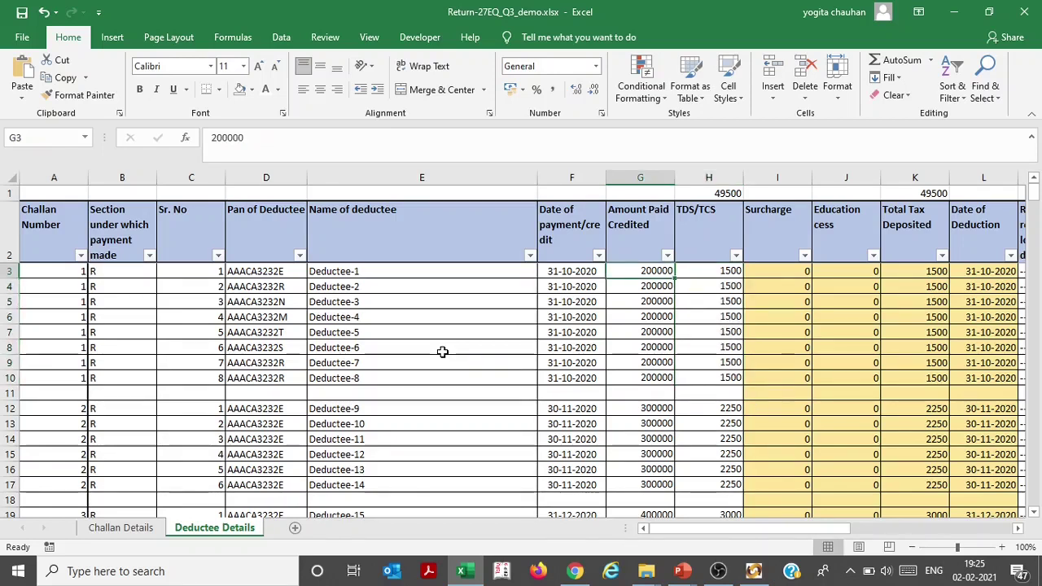
{"action": "key", "text": "Right"}
{"action": "key", "text": "Right"}
{"action": "key", "text": "Right"}
{"action": "key", "text": "Down"}
{"action": "key", "text": "Down"}
{"action": "key", "text": "Down"}
{"action": "key", "text": "Down"}
{"action": "key", "text": "Down"}
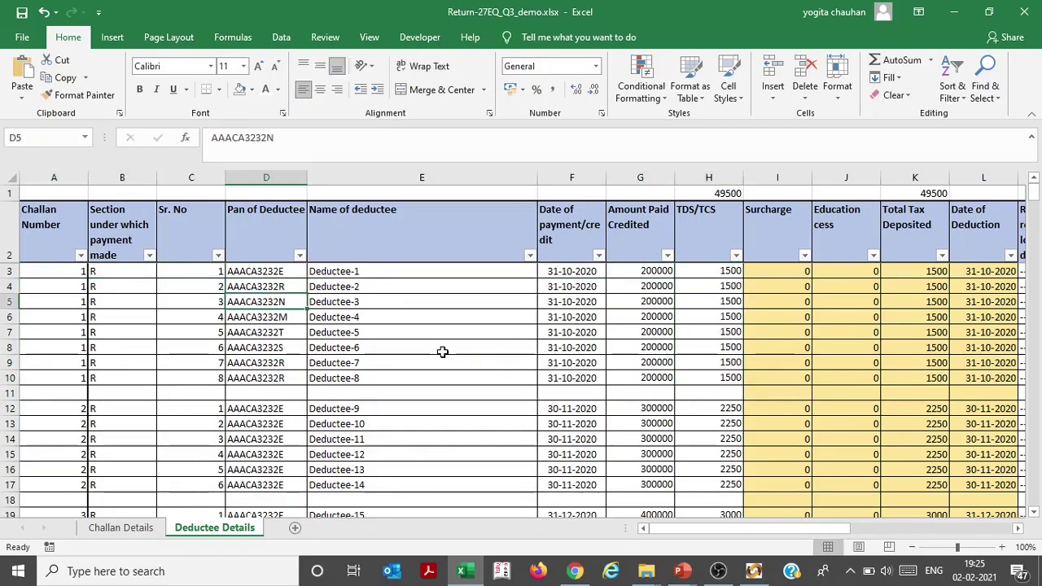
{"action": "key", "text": "Down"}
{"action": "key", "text": "Down"}
{"action": "key", "text": "Down"}
{"action": "key", "text": "Down"}
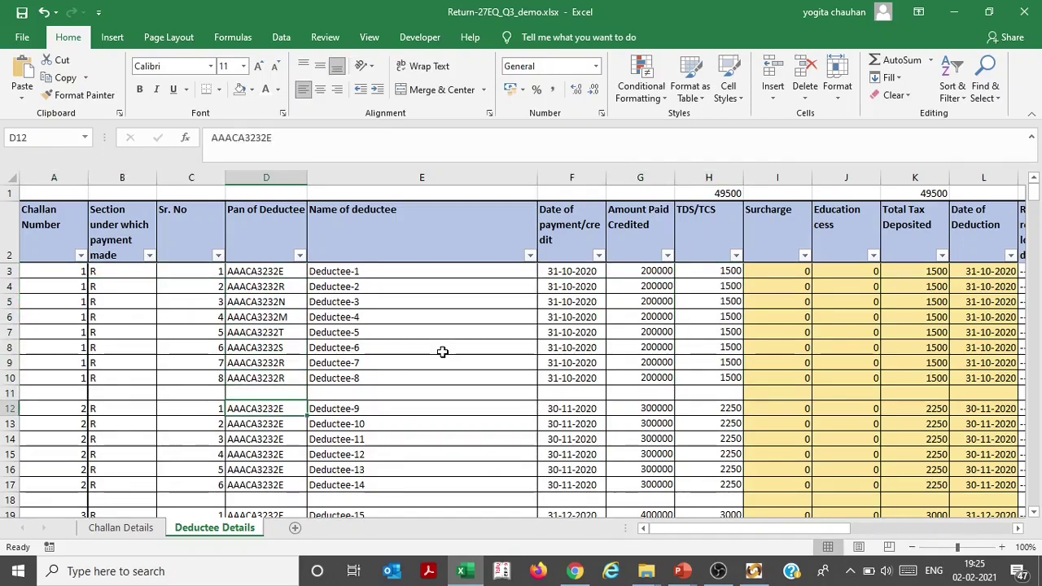
{"action": "key", "text": "Left"}
{"action": "key", "text": "Left"}
{"action": "key", "text": "Left"}
{"action": "key", "text": "Down"}
{"action": "key", "text": "Down"}
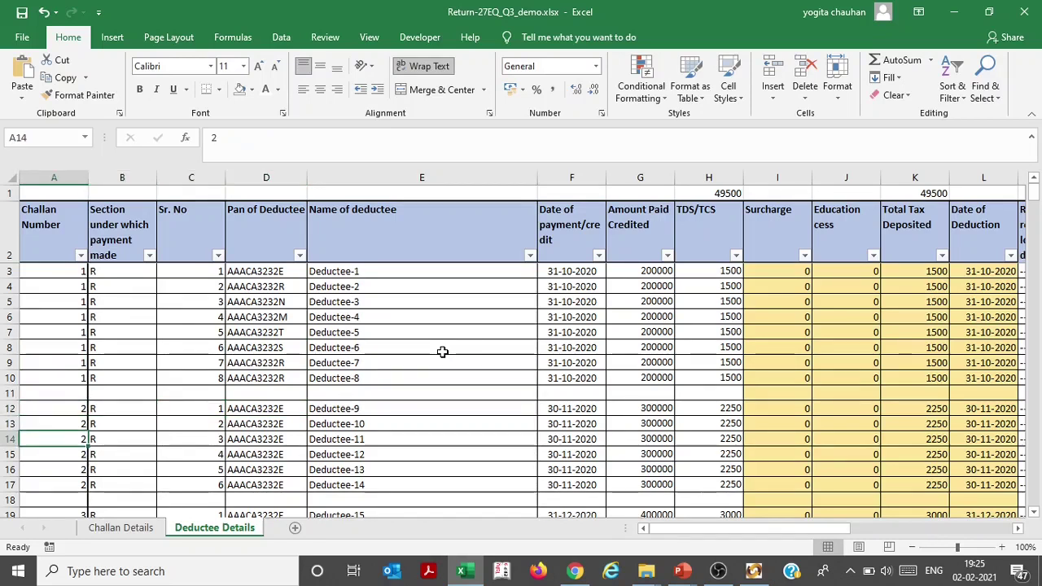
{"action": "key", "text": "Right"}
{"action": "key", "text": "Right"}
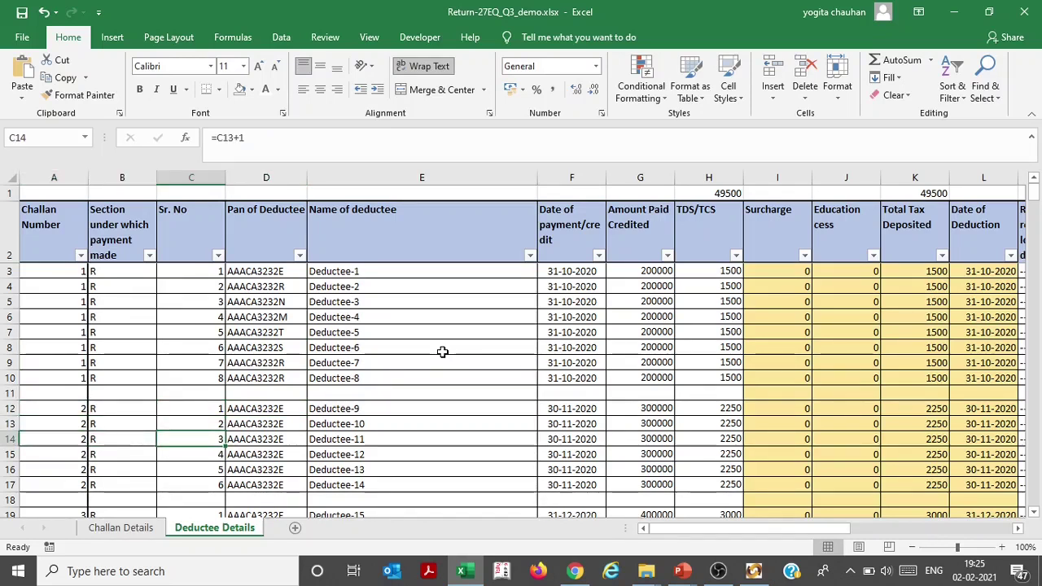
{"action": "key", "text": "Up"}
{"action": "key", "text": "Up"}
{"action": "key", "text": "Left"}
{"action": "key", "text": "Left"}
{"action": "key", "text": "Up"}
{"action": "key", "text": "Up"}
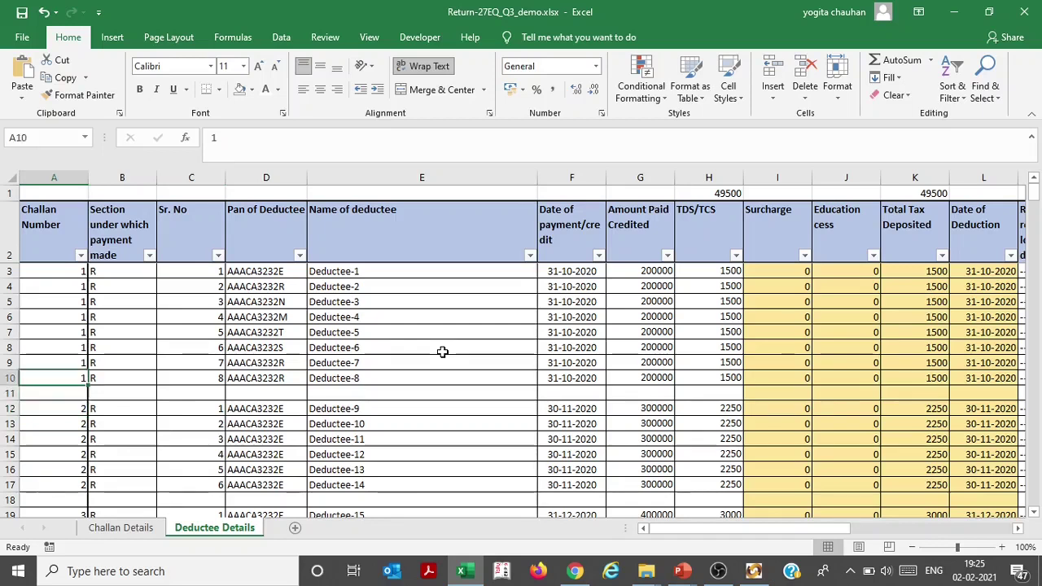
{"action": "key", "text": "Up"}
{"action": "key", "text": "Up"}
{"action": "key", "text": "Up"}
{"action": "key", "text": "Up"}
{"action": "key", "text": "Up"}
{"action": "key", "text": "Up"}
{"action": "key", "text": "Up"}
{"action": "key", "text": "ctrl+shift+Down"}
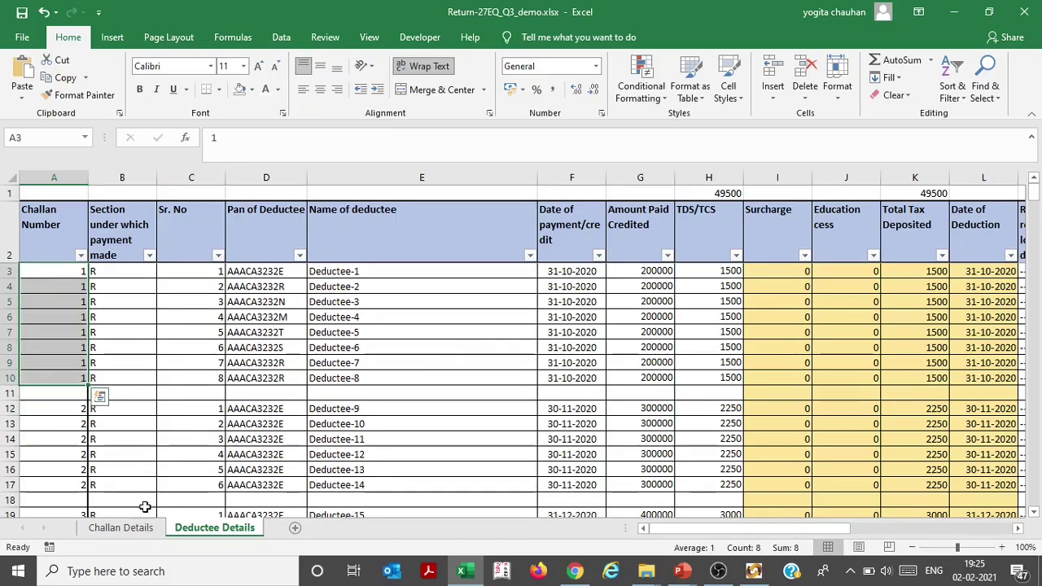
Compare challan serial numbers on Challan Details, then select challan 2's deductees, Deductee-9 to Deductee-14
{"action": "left_click", "coordinate": [120, 527]}
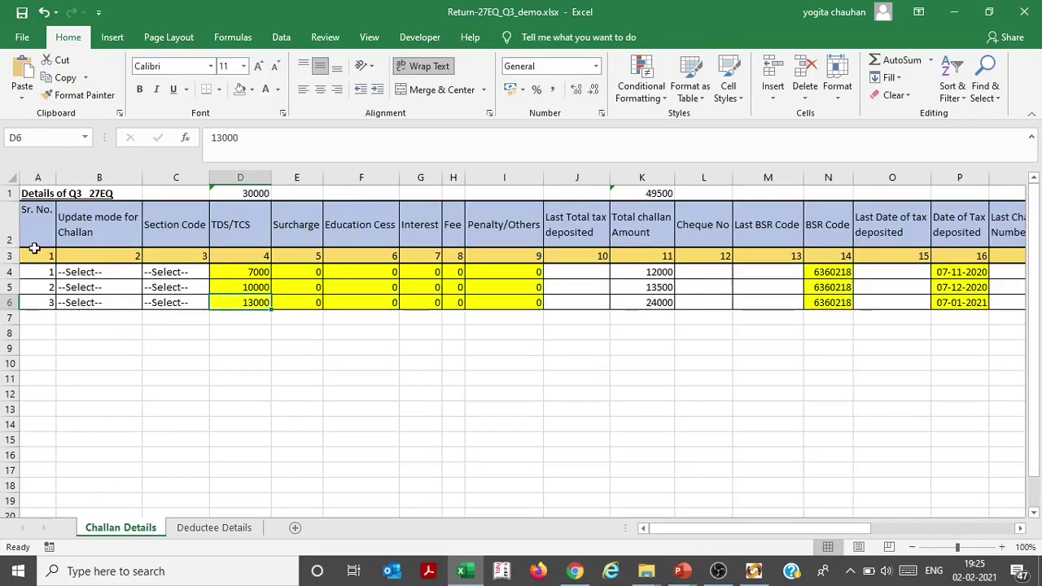
{"action": "left_click", "coordinate": [35, 275]}
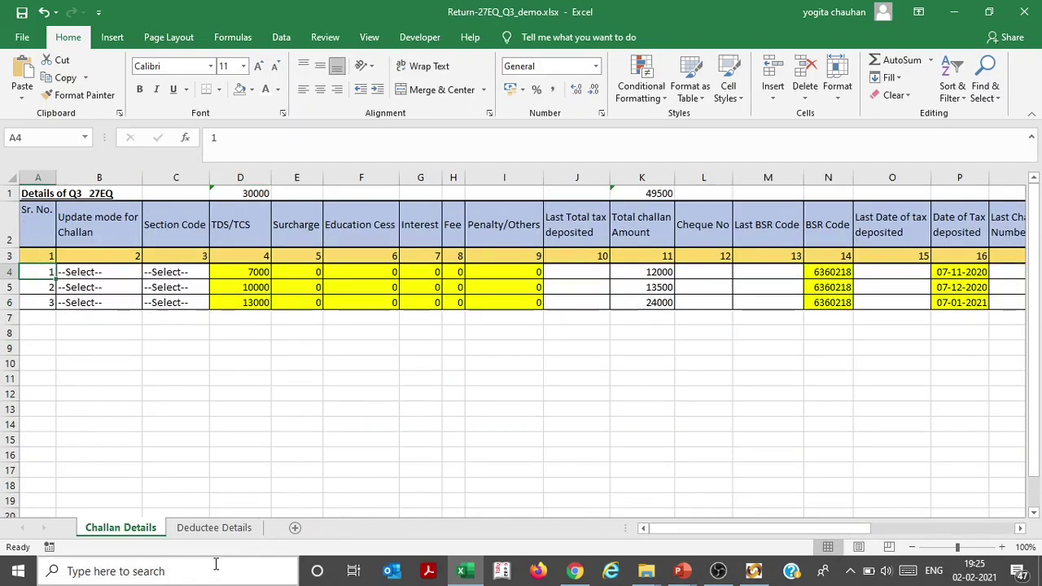
{"action": "left_click", "coordinate": [214, 530]}
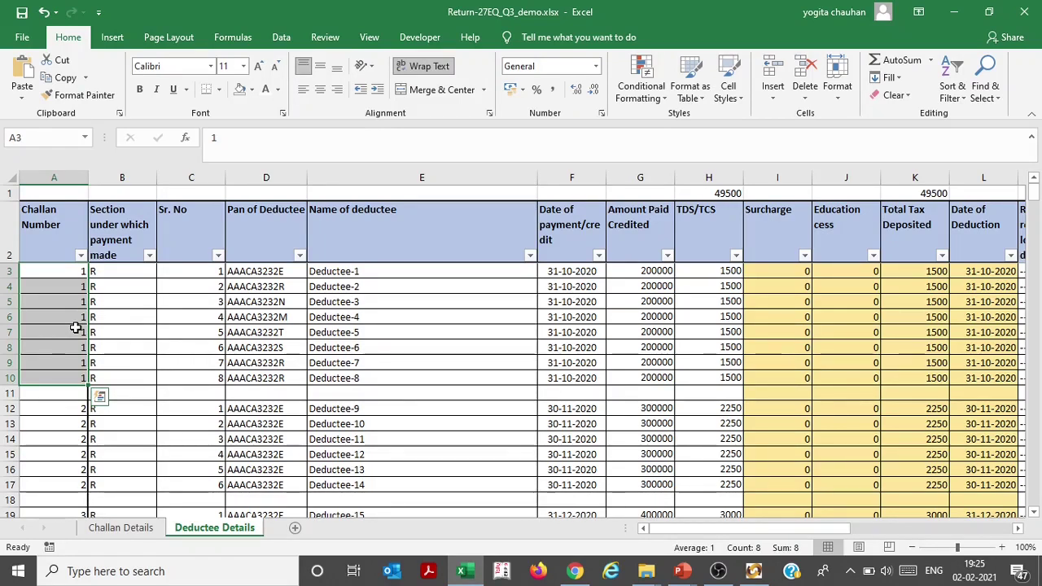
{"action": "left_click_drag", "start_coordinate": [82, 409], "coordinate": [82, 484]}
{"action": "left_click", "coordinate": [108, 529]}
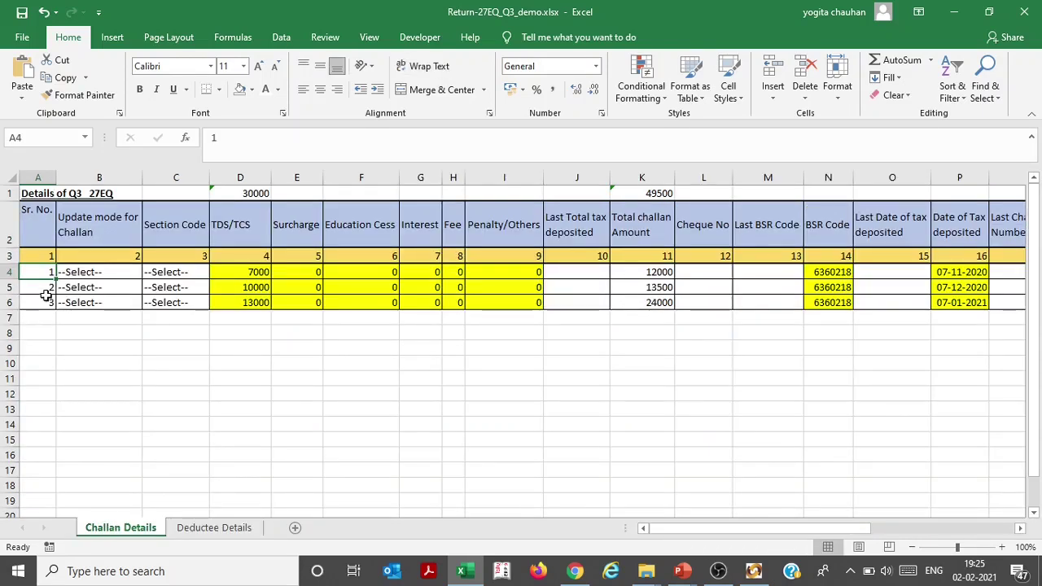
{"action": "left_click", "coordinate": [47, 291]}
{"action": "left_click", "coordinate": [214, 527]}
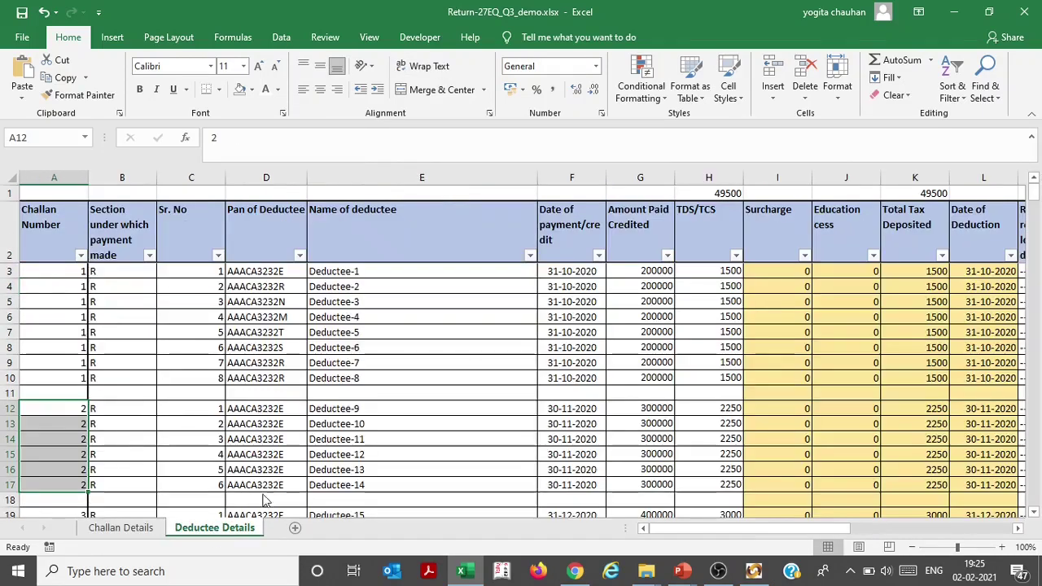
{"action": "left_click_drag", "start_coordinate": [342, 408], "coordinate": [349, 480]}
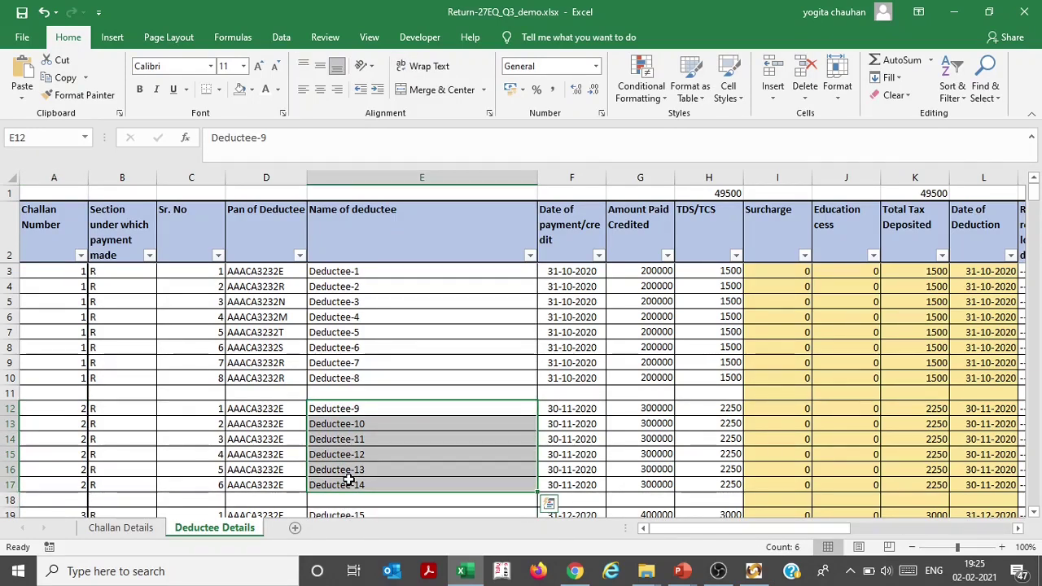
{"action": "left_click", "coordinate": [209, 312]}
{"action": "left_click", "coordinate": [196, 235]}
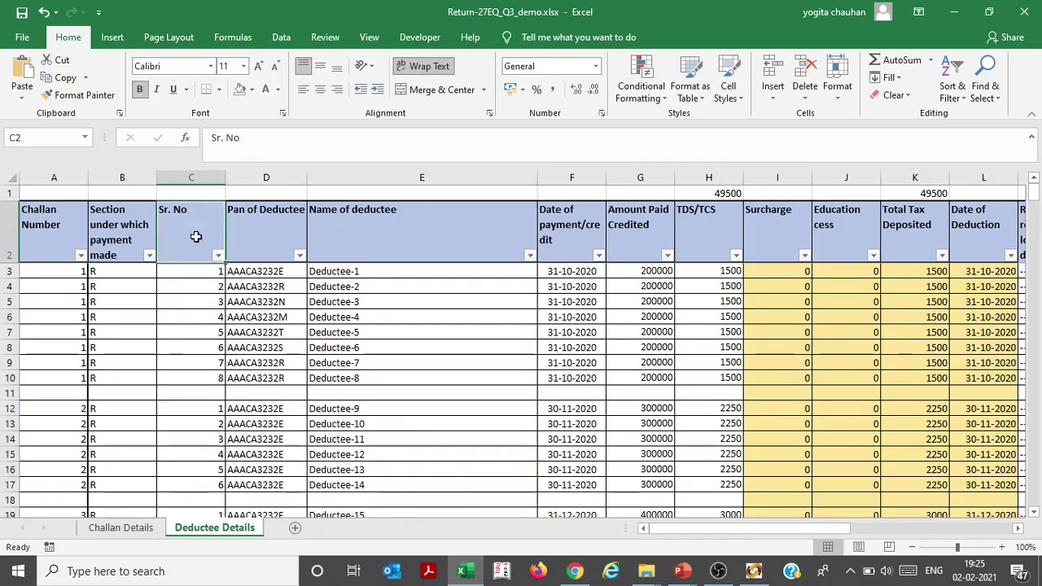
{"action": "left_click", "coordinate": [207, 276]}
{"action": "key", "text": "shift+Down"}
{"action": "key", "text": "shift+Down"}
{"action": "key", "text": "shift+Down"}
{"action": "key", "text": "shift+Down"}
{"action": "key", "text": "shift+Down"}
{"action": "key", "text": "shift+Down"}
{"action": "key", "text": "shift+Down"}
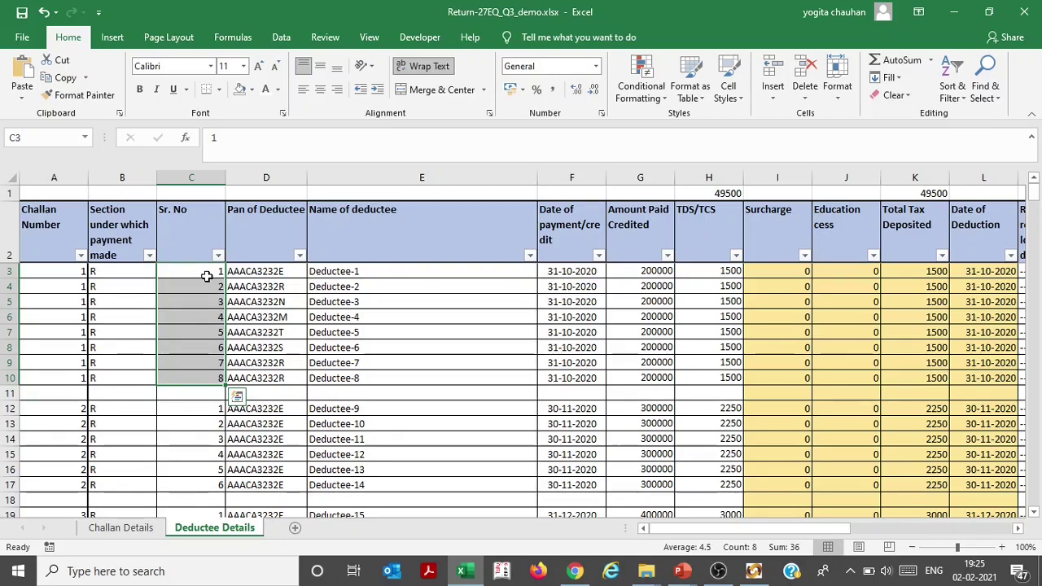
{"action": "key", "text": "Down"}
{"action": "key", "text": "Down"}
{"action": "key", "text": "Down"}
{"action": "key", "text": "Down"}
{"action": "key", "text": "Down"}
{"action": "key", "text": "Down"}
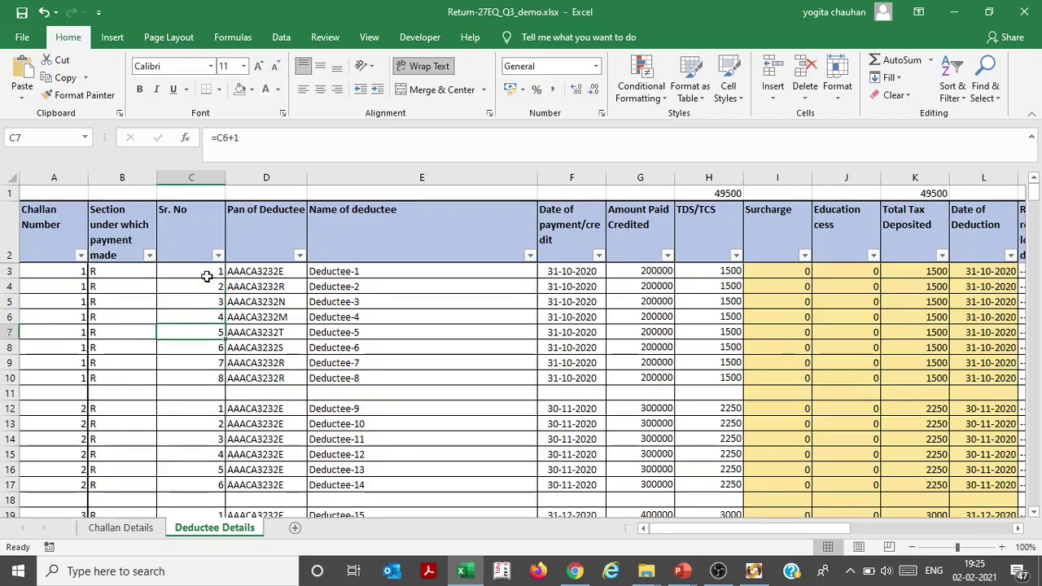
{"action": "key", "text": "Down"}
{"action": "key", "text": "Down"}
{"action": "key", "text": "Down"}
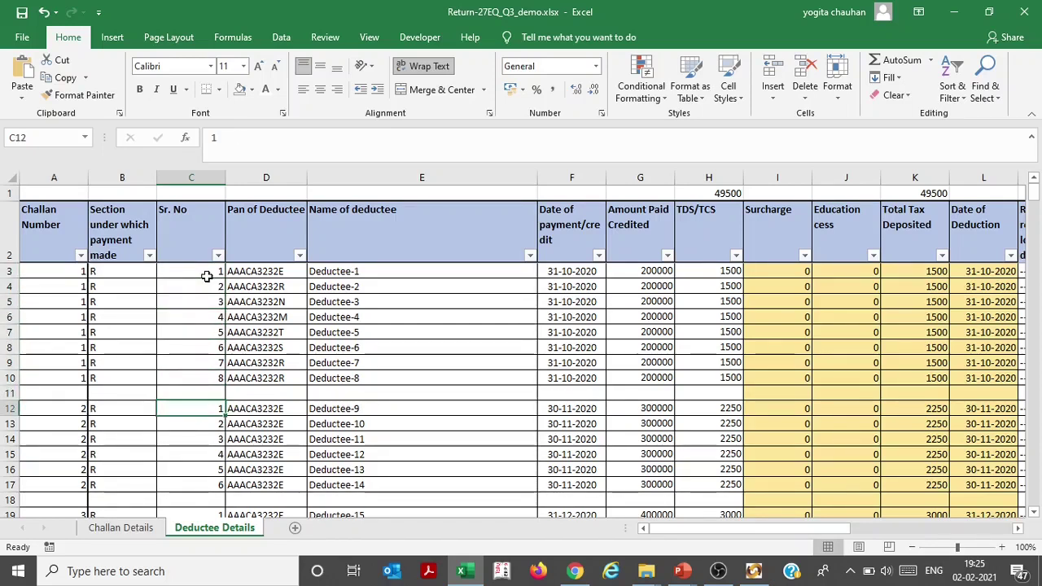
{"action": "key", "text": "Down"}
{"action": "key", "text": "Down"}
{"action": "key", "text": "Down"}
{"action": "key", "text": "Down"}
{"action": "key", "text": "Down"}
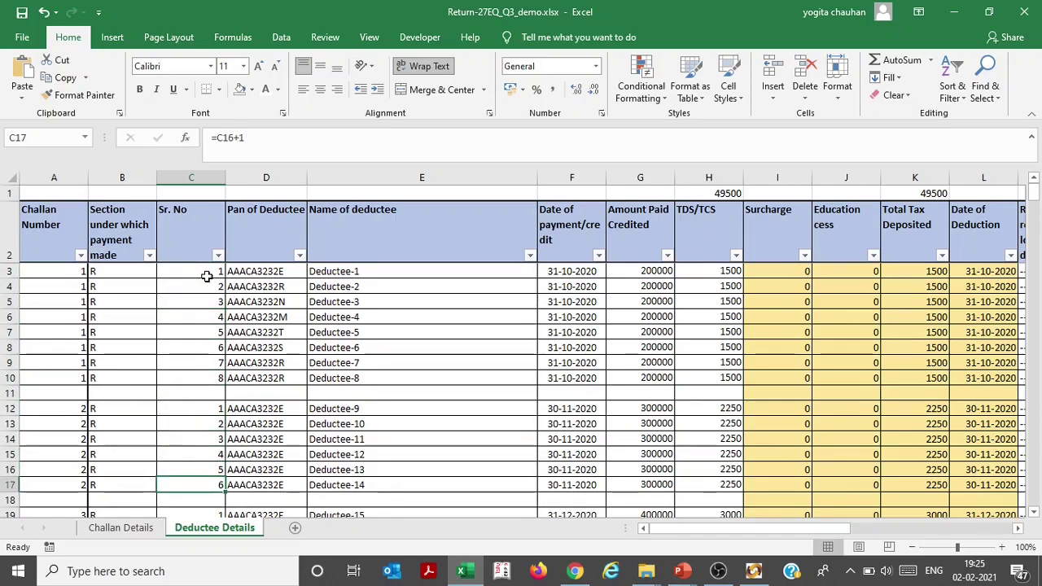
{"action": "key", "text": "Right"}
{"action": "key", "text": "Right"}
{"action": "key", "text": "Right"}
{"action": "key", "text": "Right"}
{"action": "key", "text": "Right"}
{"action": "key", "text": "Right"}
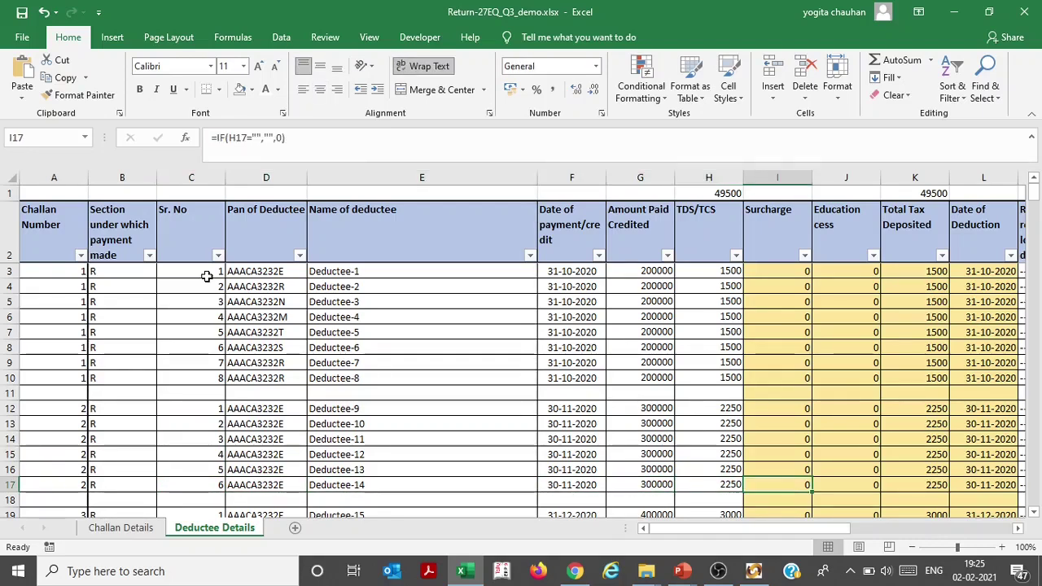
{"action": "key", "text": "Right"}
{"action": "key", "text": "Right"}
{"action": "key", "text": "Right"}
{"action": "key", "text": "Right"}
{"action": "key", "text": "Right"}
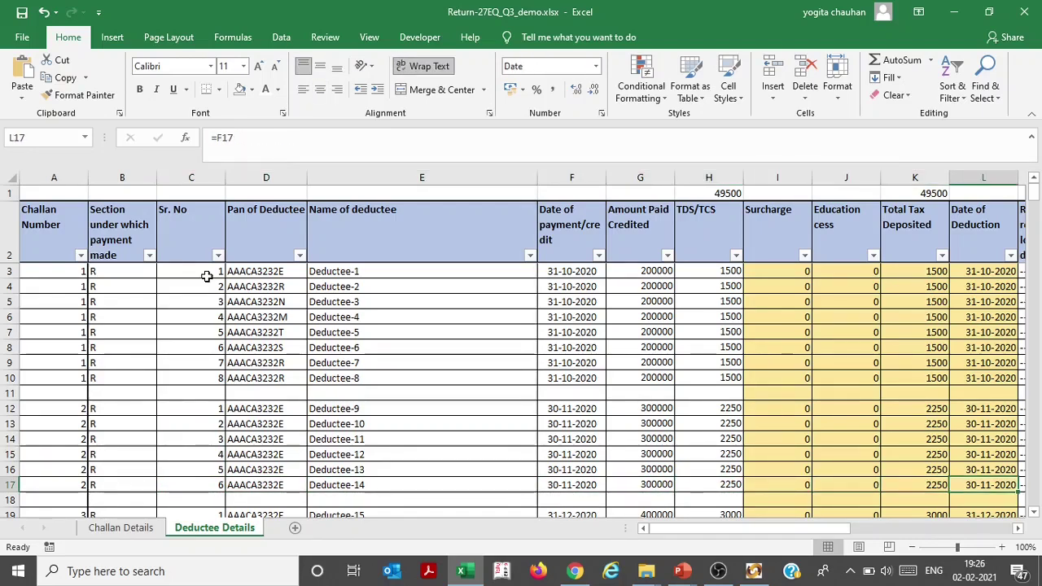
{"action": "key", "text": "Right"}
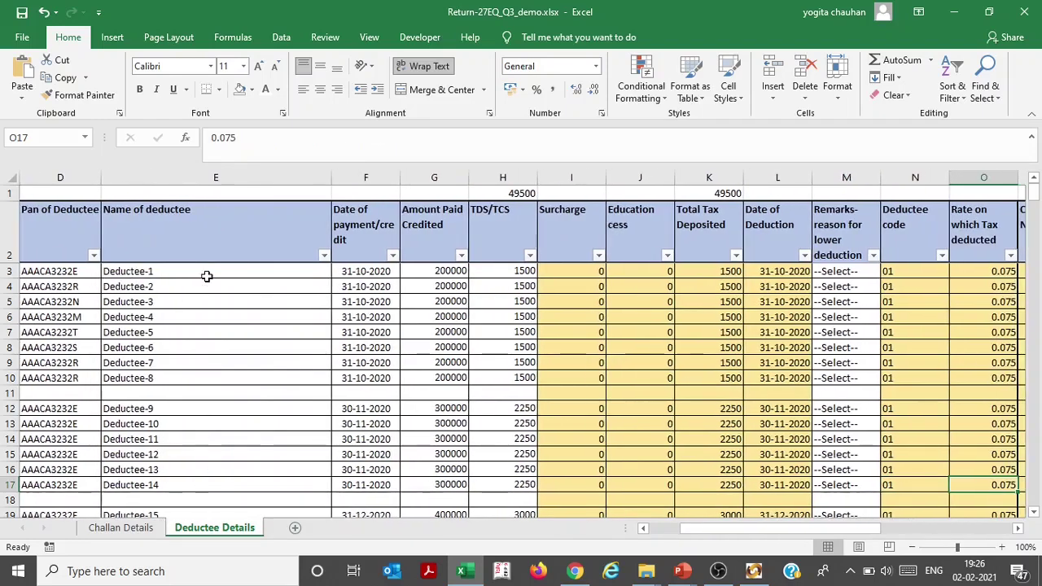
{"action": "key", "text": "Right"}
{"action": "key", "text": "Right"}
{"action": "key", "text": "Left"}
{"action": "key", "text": "Left"}
{"action": "key", "text": "Left"}
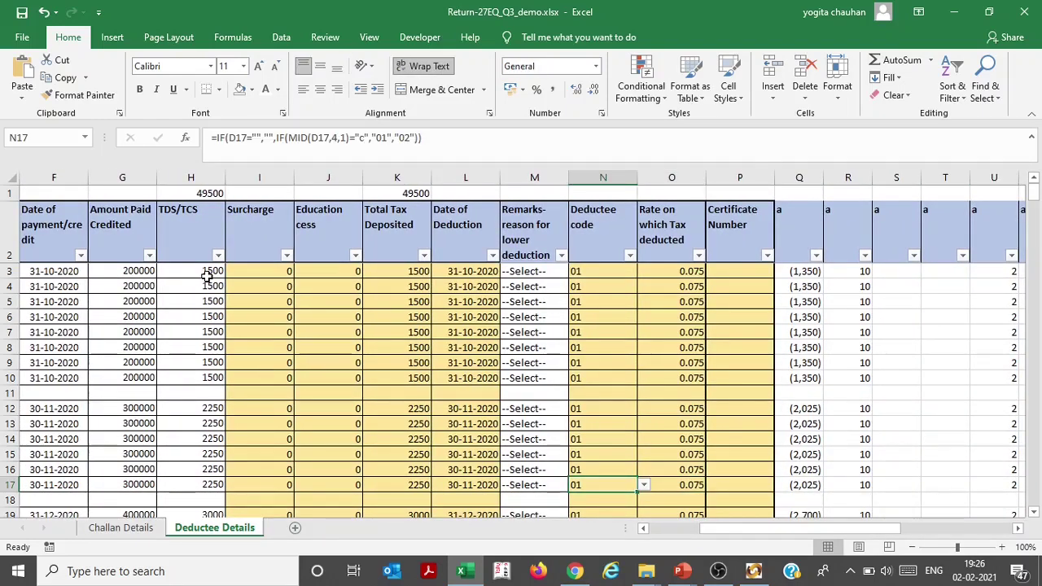
{"action": "key", "text": "Right"}
{"action": "key", "text": "Right"}
{"action": "key", "text": "Left"}
{"action": "key", "text": "Left"}
{"action": "key", "text": "Left"}
{"action": "key", "text": "Left"}
{"action": "key", "text": "Left"}
{"action": "key", "text": "Left"}
{"action": "key", "text": "Left"}
{"action": "key", "text": "Left"}
{"action": "key", "text": "Left"}
{"action": "key", "text": "Left"}
{"action": "key", "text": "Left"}
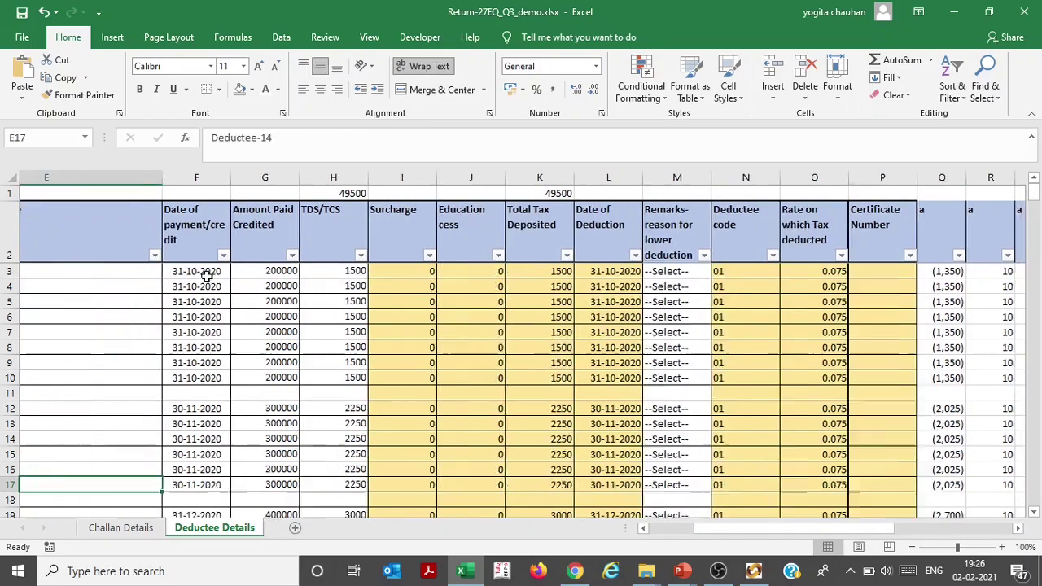
{"action": "key", "text": "Left"}
{"action": "key", "text": "Left"}
{"action": "key", "text": "Left"}
{"action": "key", "text": "Left"}
{"action": "key", "text": "Right"}
{"action": "key", "text": "Right"}
{"action": "key", "text": "Right"}
{"action": "key", "text": "Right"}
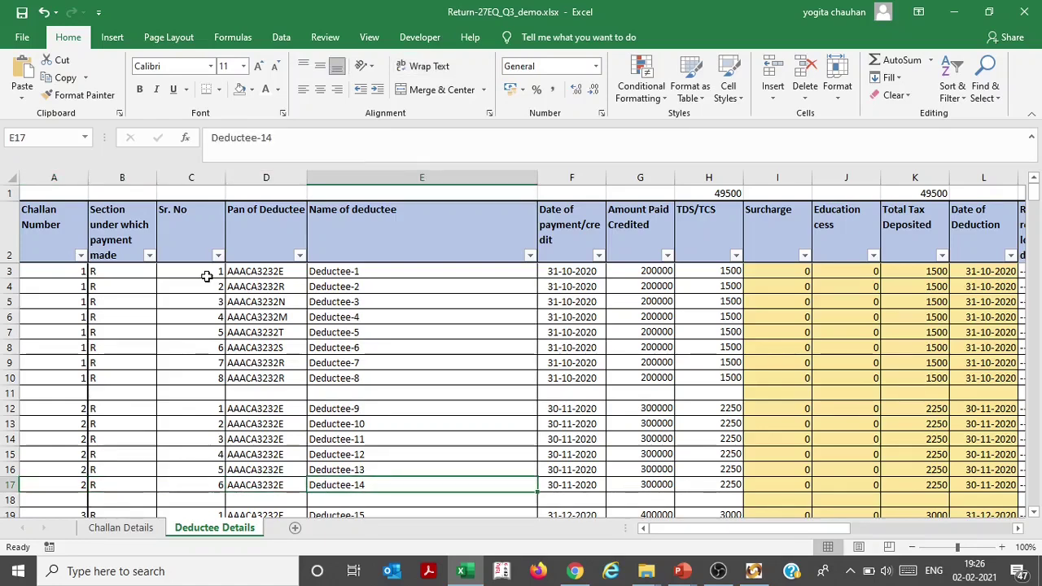
{"action": "key", "text": "Right"}
{"action": "key", "text": "Left"}
{"action": "key", "text": "Left"}
{"action": "key", "text": "Left"}
{"action": "key", "text": "Left"}
{"action": "key", "text": "Left"}
{"action": "key", "text": "Down"}
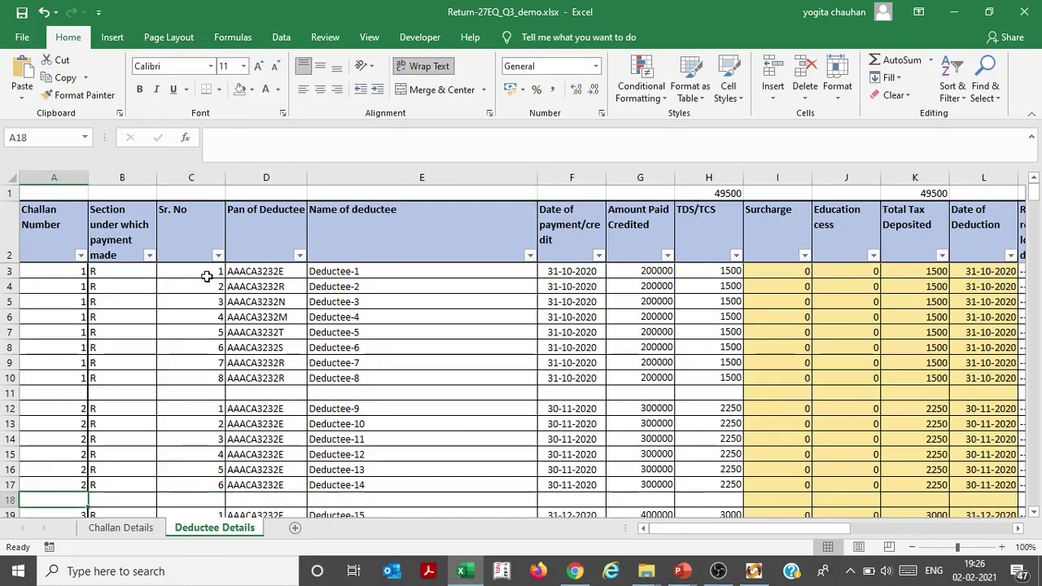
{"action": "key", "text": "Down"}
{"action": "key", "text": "ctrl+Page_Up"}
Copy the three challans' amount block, TDS/TCS through Penalty/Others, from the Challan Details sheet
{"action": "key", "text": "Right"}
{"action": "key", "text": "Right"}
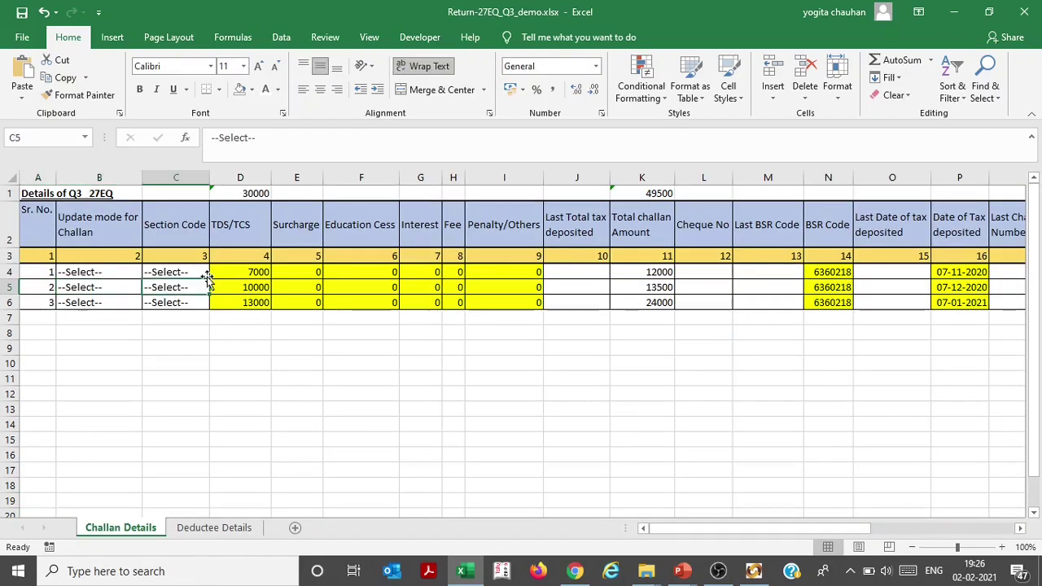
{"action": "key", "text": "Right"}
{"action": "key", "text": "Up"}
{"action": "key", "text": "shift+Down"}
{"action": "key", "text": "shift+Right"}
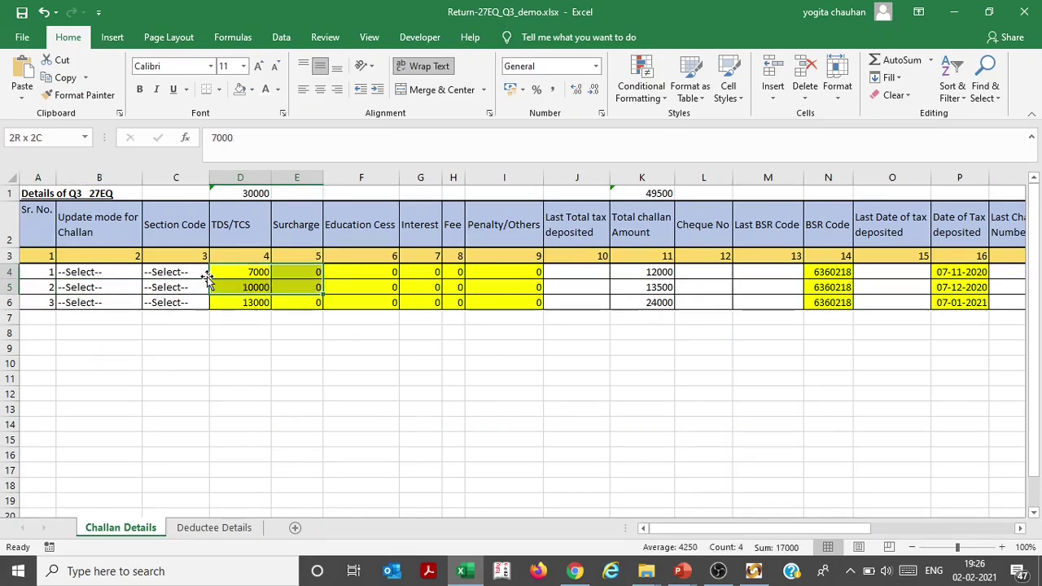
{"action": "key", "text": "shift+Right"}
{"action": "key", "text": "shift+Right"}
{"action": "key", "text": "shift+Right"}
{"action": "key", "text": "shift+Down"}
{"action": "key", "text": "shift+Right"}
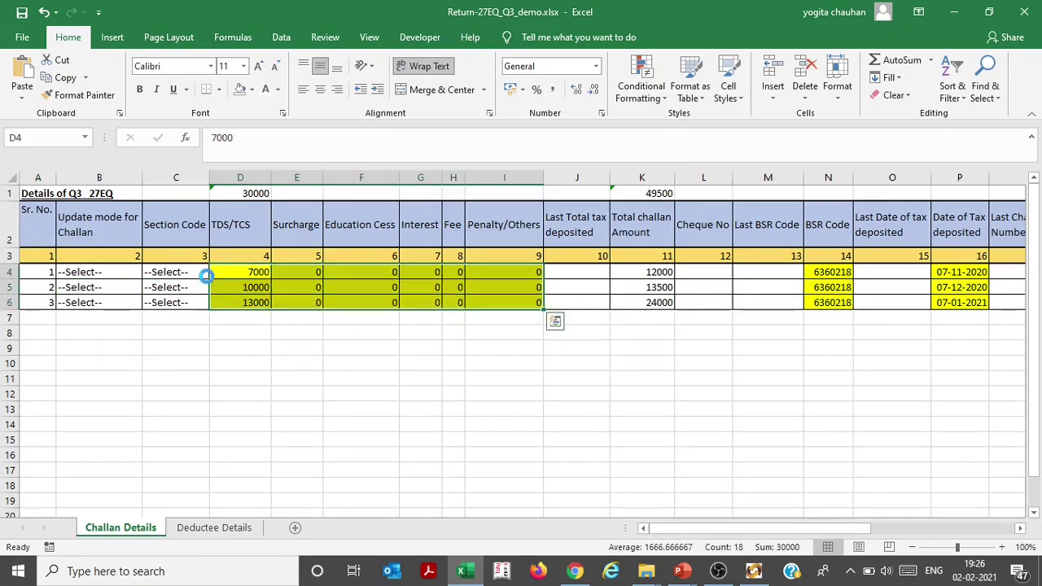
{"action": "key", "text": "ctrl+c"}
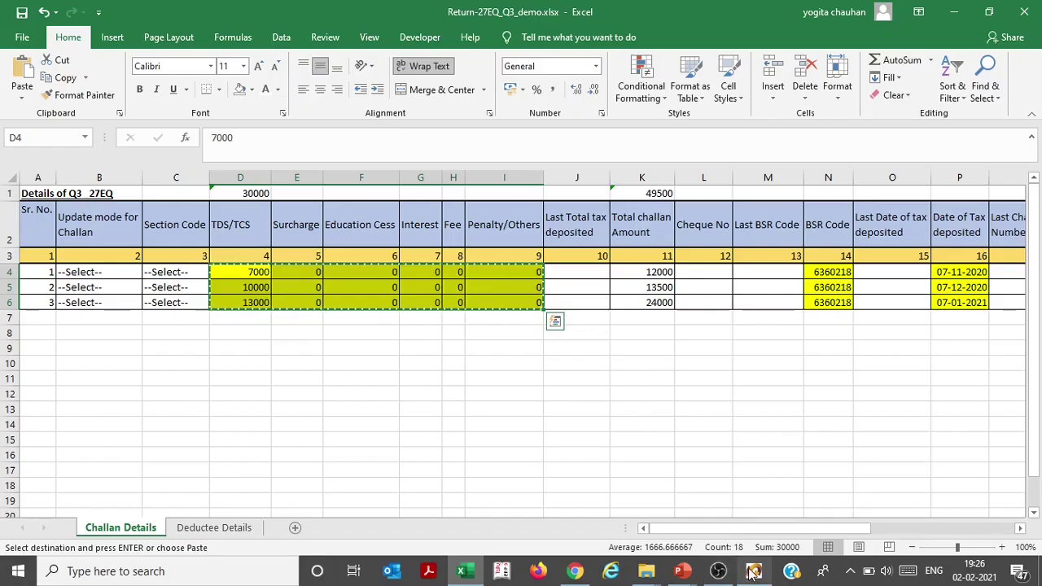
Paste the amounts into the RPU Challan grid: TCS 7000, 10000, 13000, other columns zero
{"action": "left_click", "coordinate": [753, 573]}
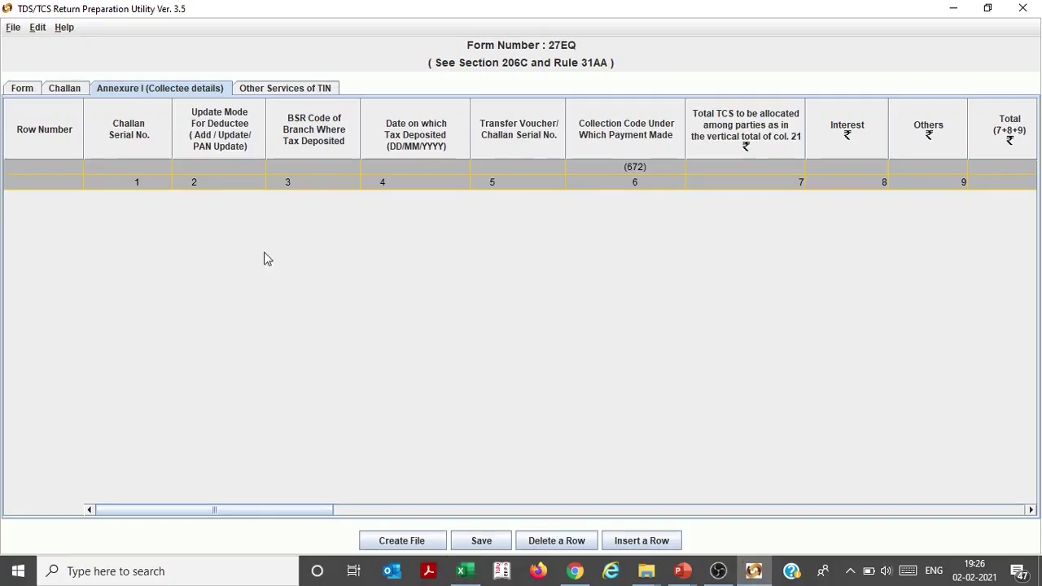
{"action": "left_click", "coordinate": [66, 89]}
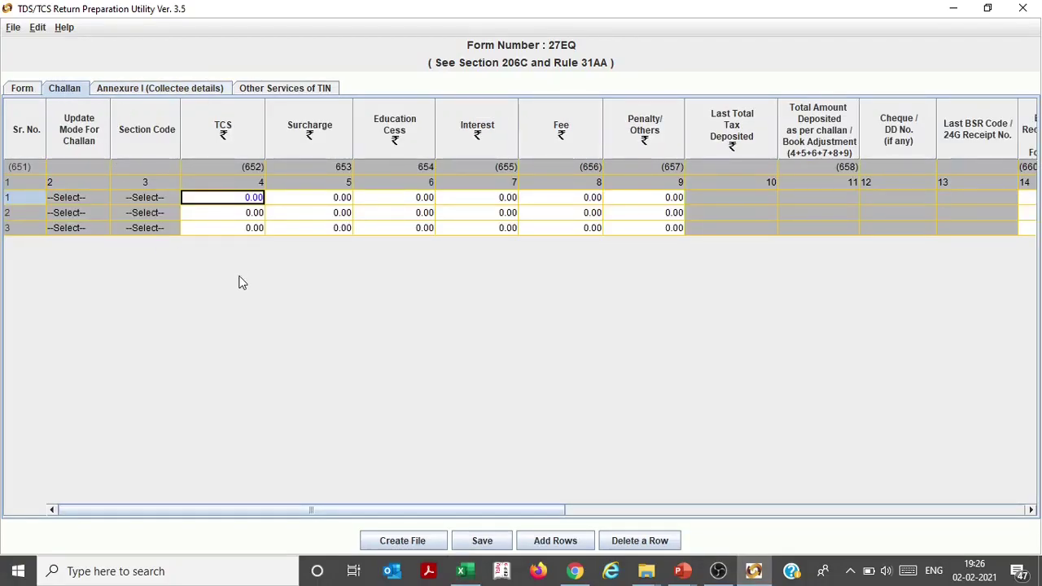
{"action": "key", "text": "ctrl+v"}
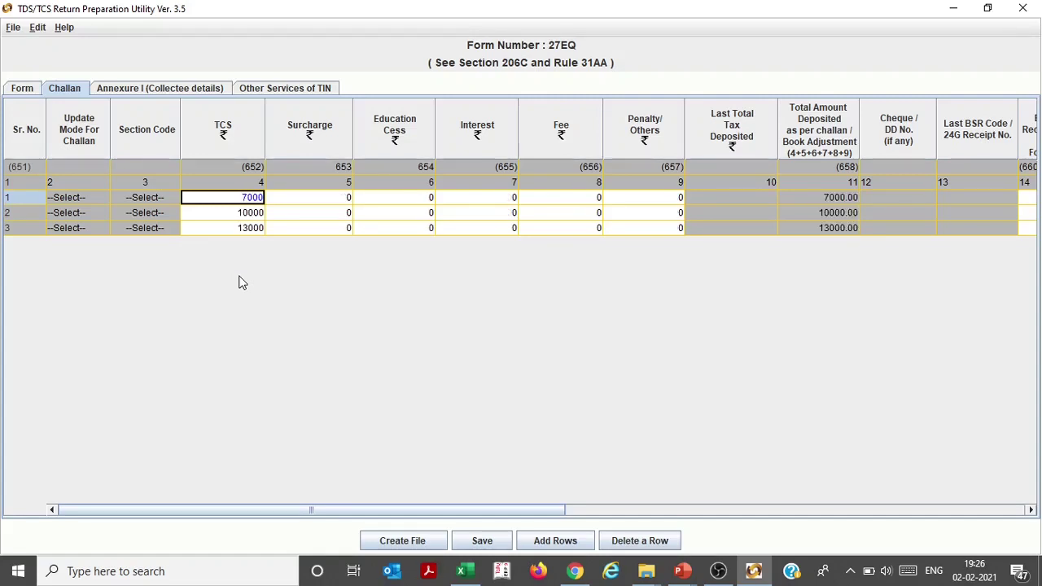
{"action": "key", "text": "Down"}
{"action": "key", "text": "Up"}
{"action": "key", "text": "Down"}
{"action": "key", "text": "Down"}
{"action": "key", "text": "Right"}
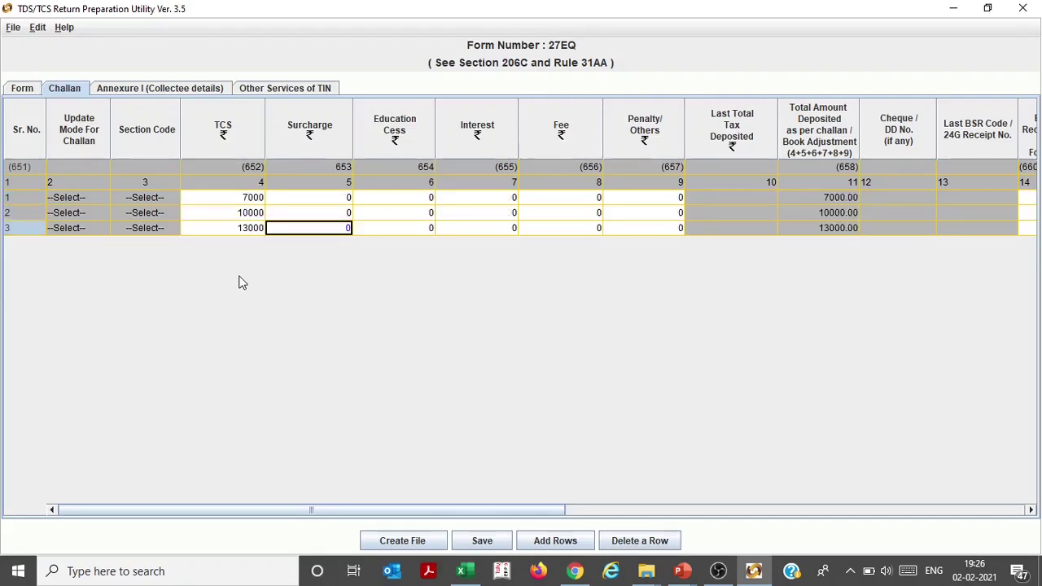
{"action": "key", "text": "Right"}
{"action": "key", "text": "Right"}
{"action": "key", "text": "Right"}
{"action": "key", "text": "Right"}
{"action": "key", "text": "Right"}
{"action": "key", "text": "Right"}
{"action": "key", "text": "Right"}
{"action": "key", "text": "Right"}
{"action": "key", "text": "Right"}
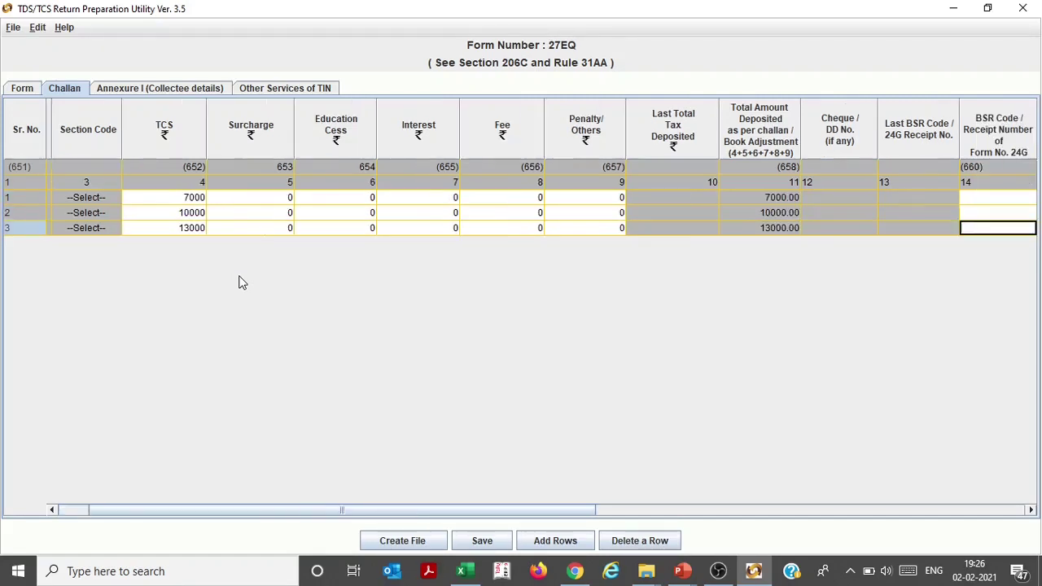
{"action": "key", "text": "Right"}
{"action": "key", "text": "Right"}
{"action": "key", "text": "Right"}
{"action": "key", "text": "Left"}
{"action": "key", "text": "Left"}
{"action": "key", "text": "Left"}
{"action": "key", "text": "Up"}
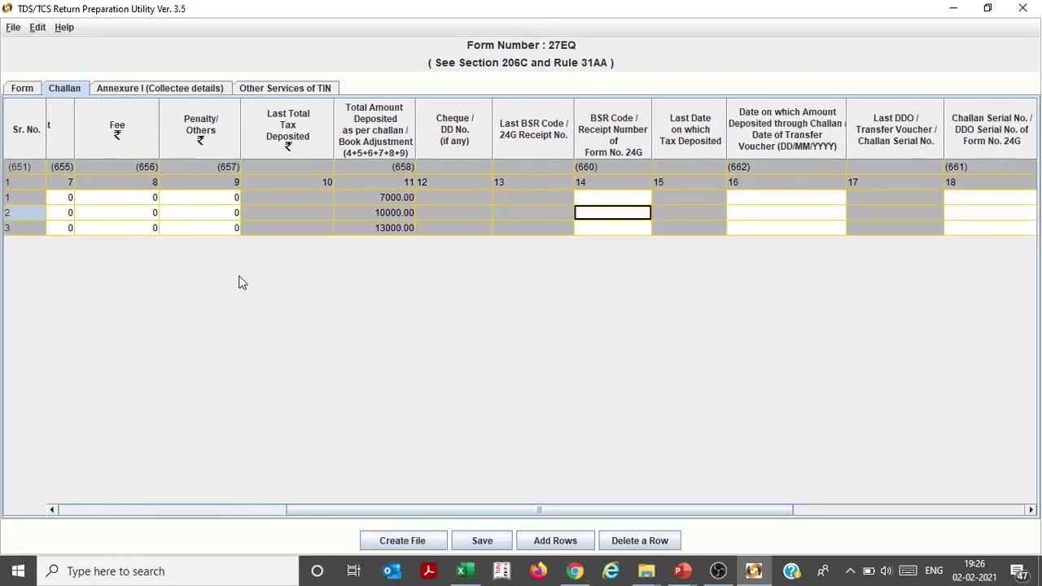
{"action": "key", "text": "Up"}
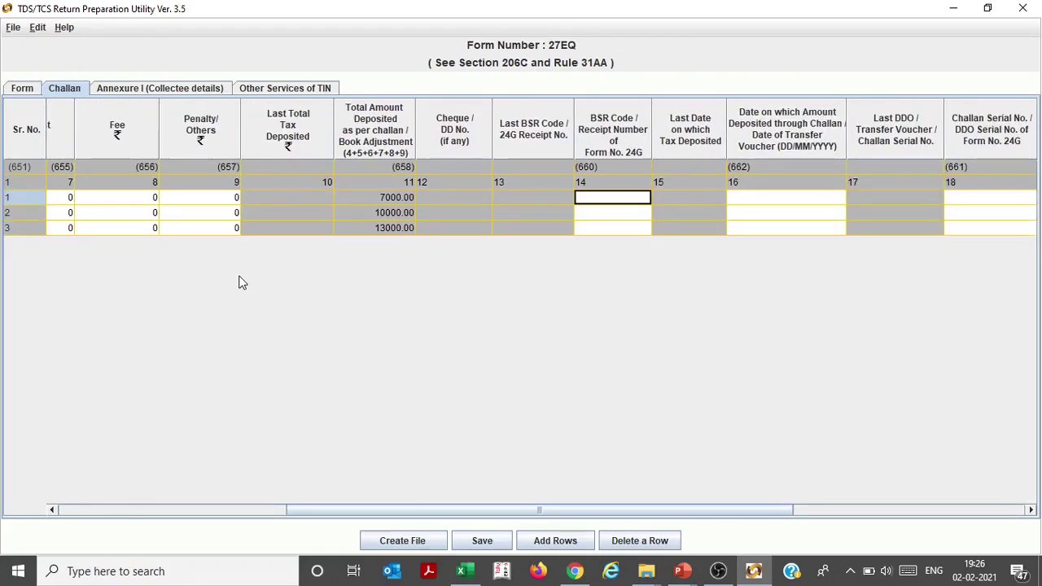
{"action": "key", "text": "alt+Tab"}
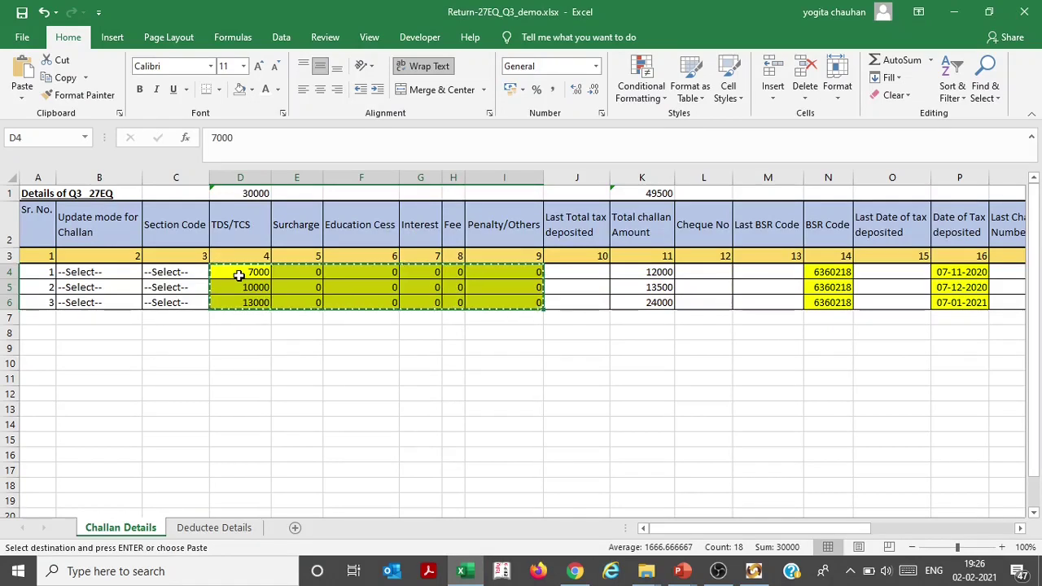
Copy the three BSR codes (6360218) from Excel into the RPU challan grid
{"action": "key", "text": "Right"}
{"action": "key", "text": "Right"}
{"action": "key", "text": "Right"}
{"action": "key", "text": "Right"}
{"action": "key", "text": "Right"}
{"action": "key", "text": "Right"}
{"action": "key", "text": "Right"}
{"action": "key", "text": "Right"}
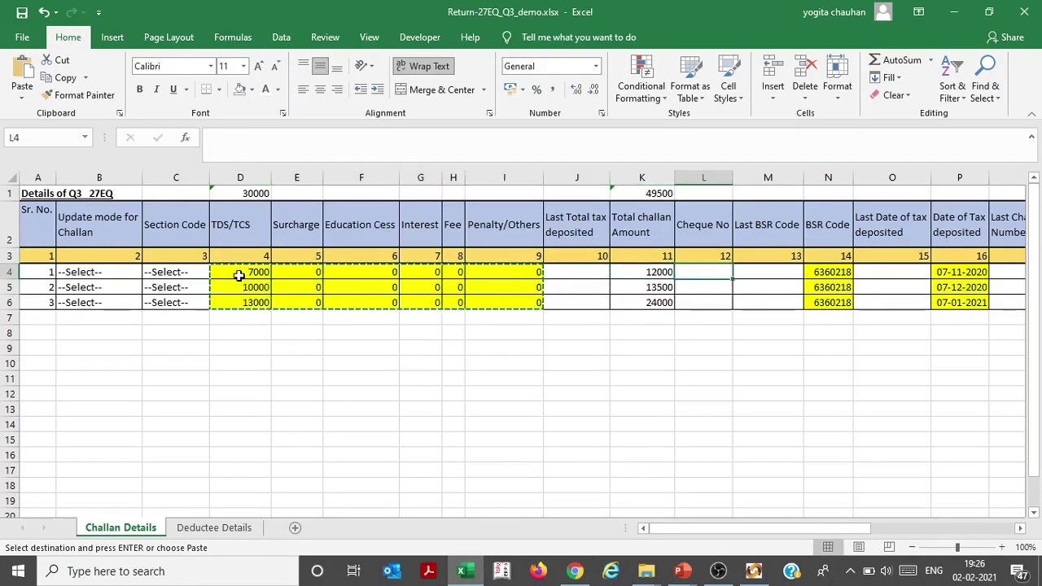
{"action": "key", "text": "Right"}
{"action": "key", "text": "Right"}
{"action": "key", "text": "shift+Down"}
{"action": "key", "text": "shift+Down"}
{"action": "key", "text": "ctrl+c"}
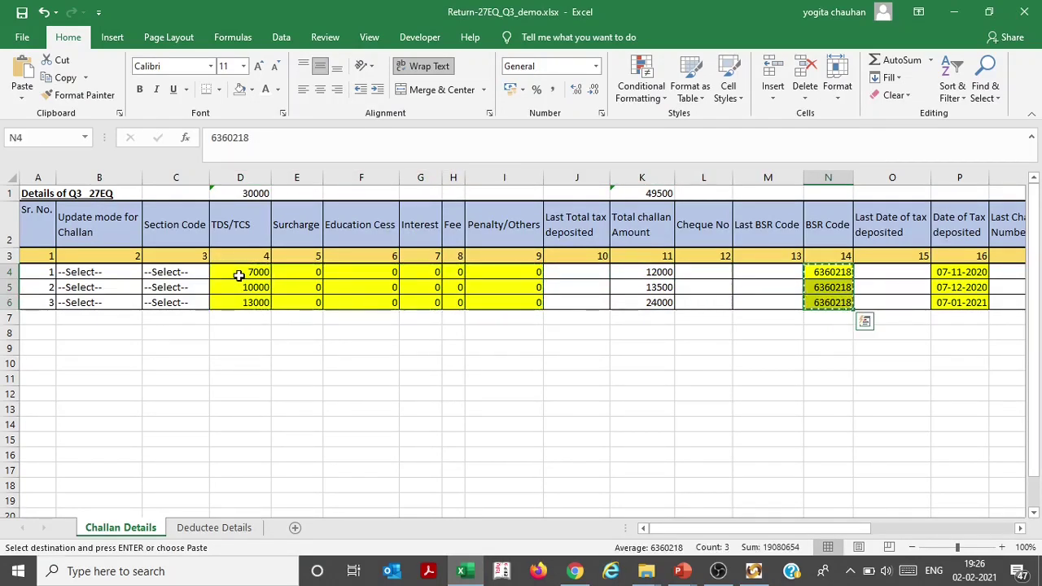
{"action": "key", "text": "alt+Tab"}
{"action": "key", "text": "ctrl+v"}
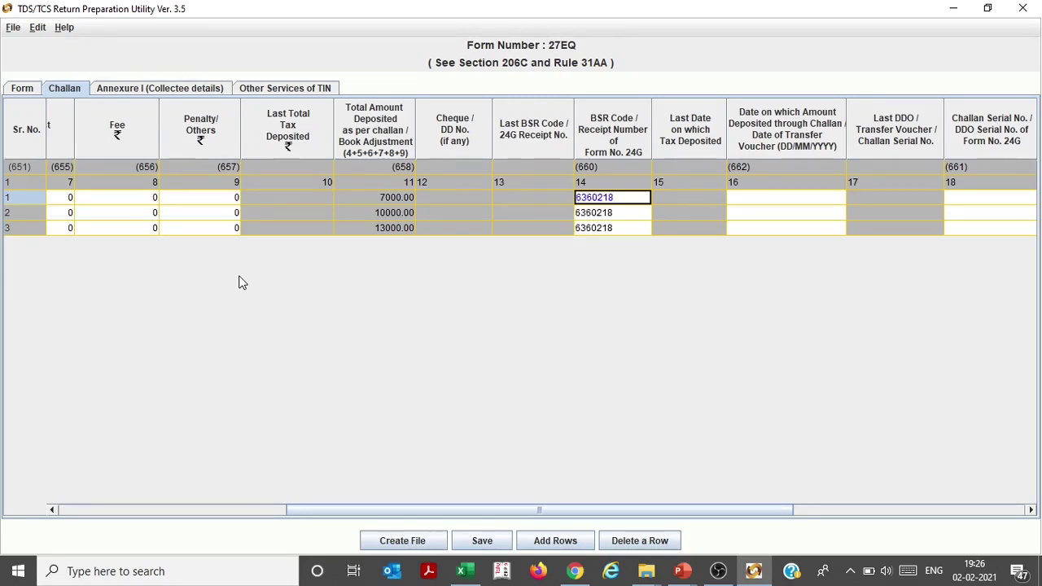
{"action": "key", "text": "Right"}
{"action": "key", "text": "Right"}
{"action": "key", "text": "alt+Tab"}
Copy the three tax deposit dates from Excel into the RPU challan grid
{"action": "key", "text": "Right"}
{"action": "key", "text": "Right"}
{"action": "key", "text": "shift+Down"}
{"action": "key", "text": "shift+Down"}
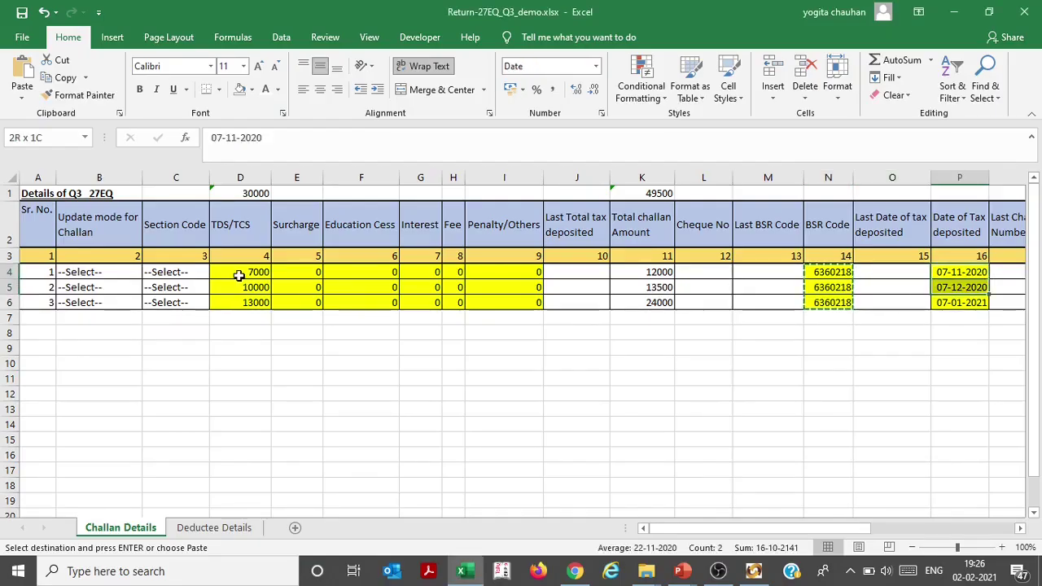
{"action": "key", "text": "ctrl+c"}
{"action": "key", "text": "alt+Tab"}
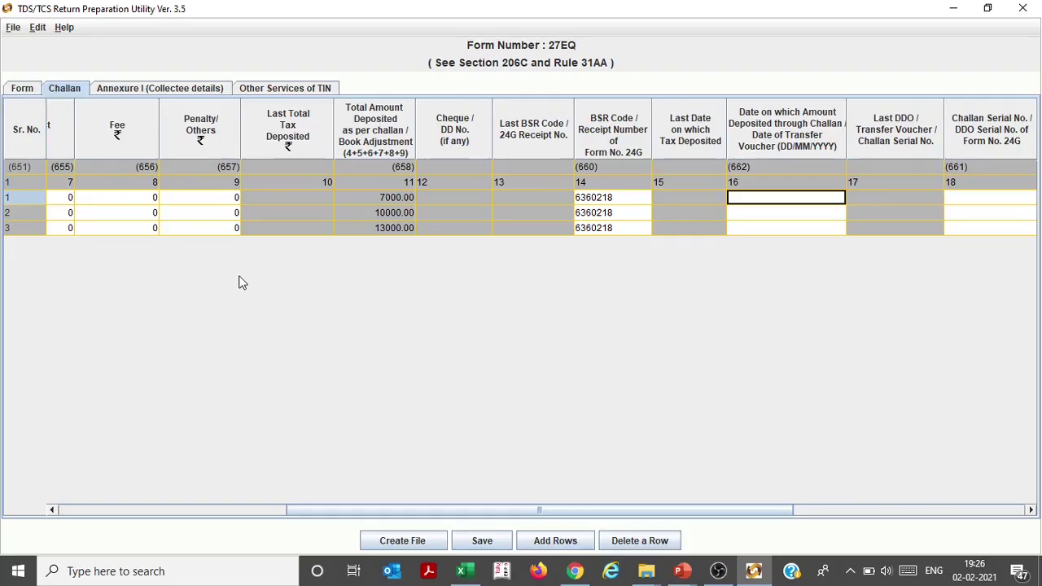
{"action": "key", "text": "ctrl+v"}
{"action": "key", "text": "alt+Tab"}
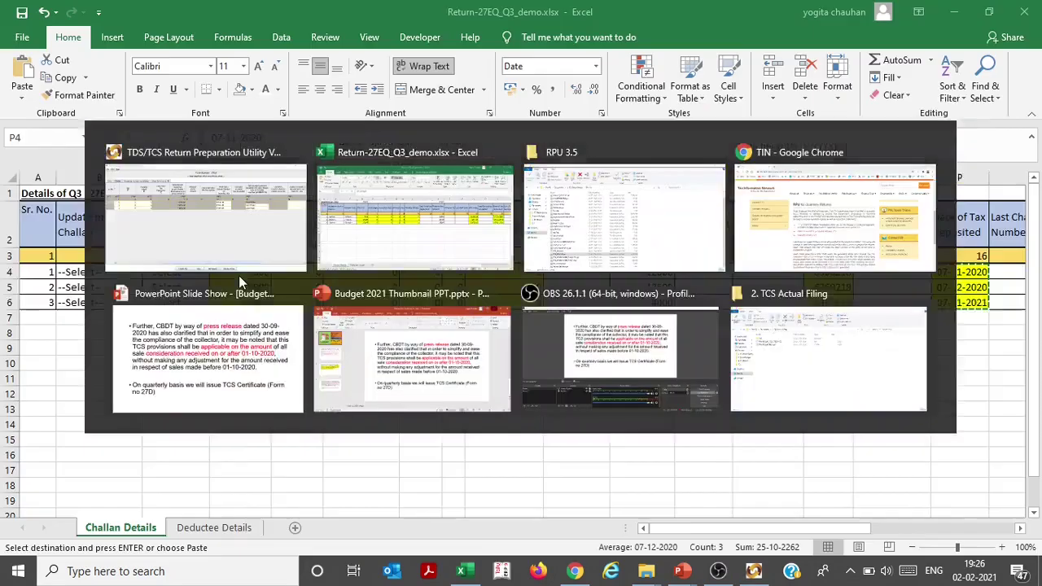
Copy challan serial numbers 50000, 60000 and 70000 from Excel into the RPU grid
{"action": "key", "text": "Right"}
{"action": "key", "text": "Right"}
{"action": "key", "text": "Right"}
{"action": "key", "text": "Right"}
{"action": "key", "text": "Right"}
{"action": "key", "text": "Left"}
{"action": "key", "text": "Left"}
{"action": "key", "text": "Left"}
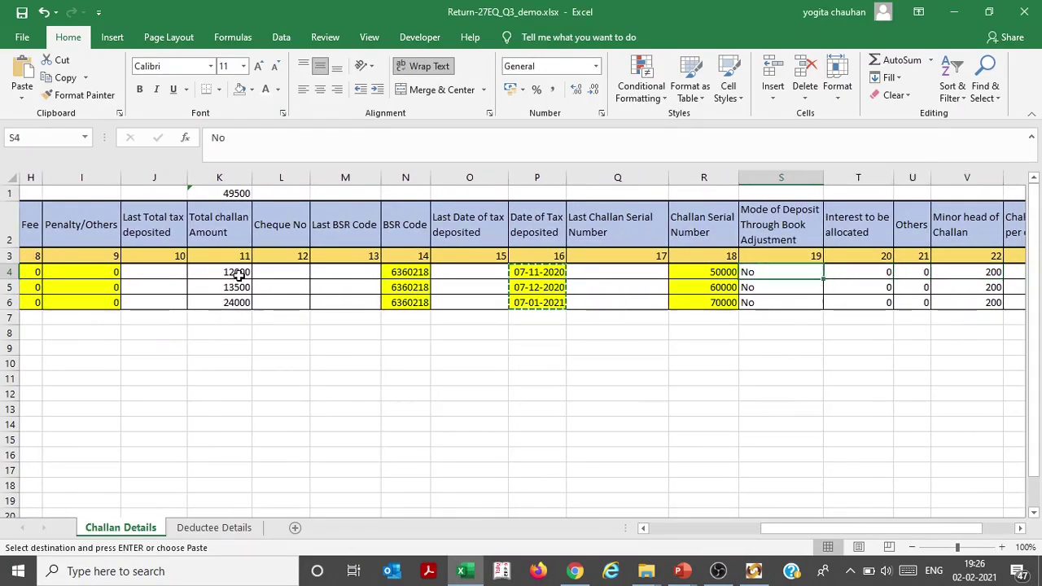
{"action": "key", "text": "shift+Down"}
{"action": "key", "text": "shift+Down"}
{"action": "key", "text": "Escape"}
{"action": "key", "text": "ctrl+c"}
{"action": "key", "text": "alt+Tab"}
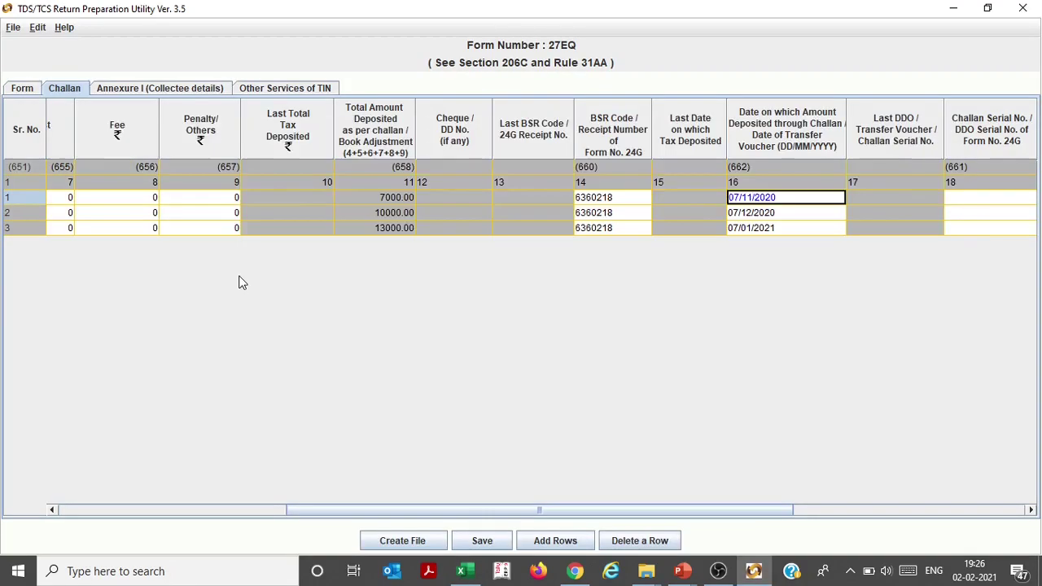
{"action": "key", "text": "Right"}
{"action": "key", "text": "Right"}
{"action": "key", "text": "Right"}
{"action": "key", "text": "Right"}
{"action": "key", "text": "Left"}
{"action": "key", "text": "Left"}
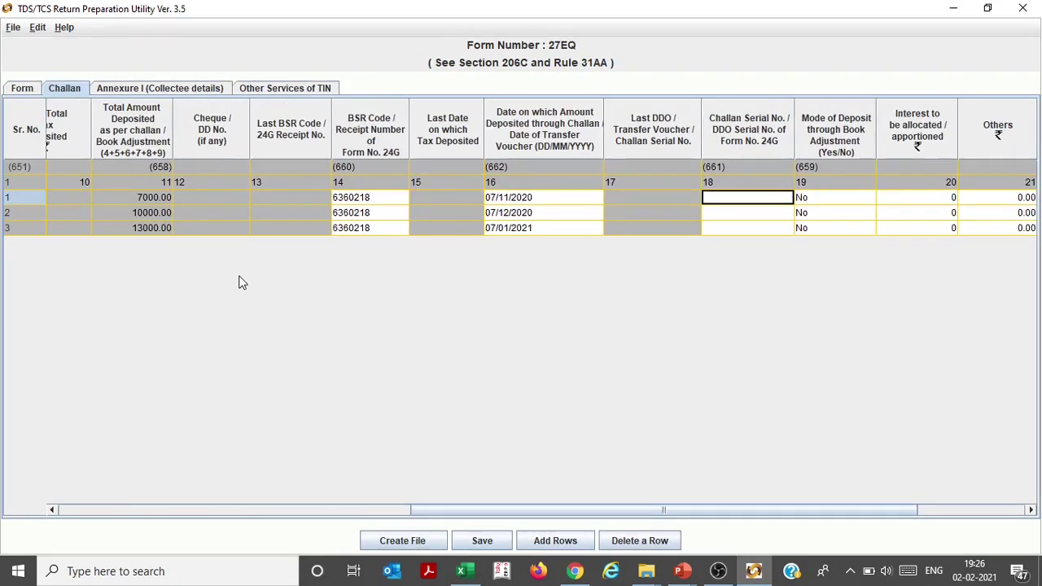
{"action": "key", "text": "ctrl+v"}
{"action": "key", "text": "Right"}
{"action": "key", "text": "Right"}
{"action": "key", "text": "Right"}
{"action": "key", "text": "Right"}
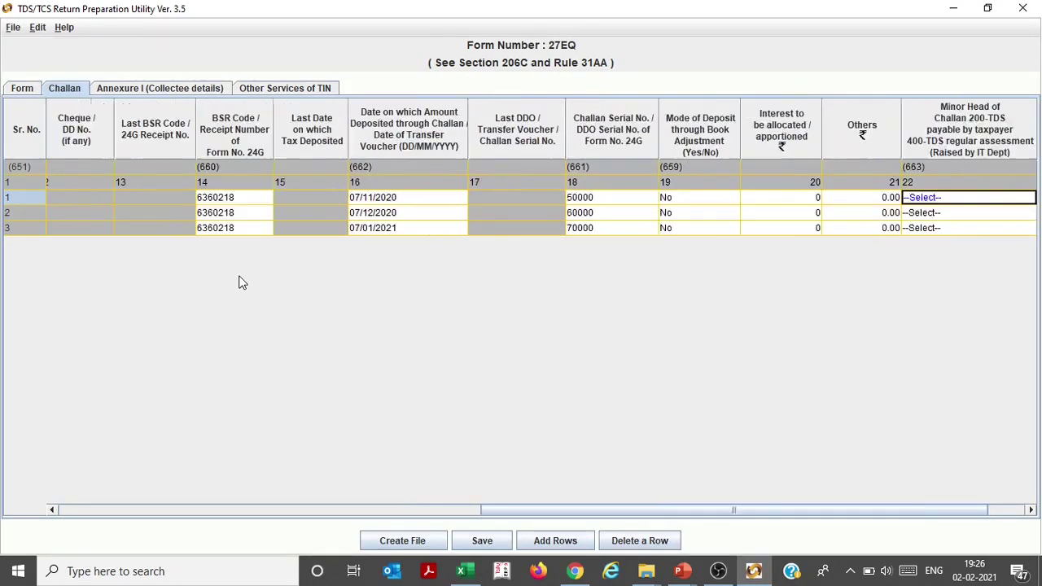
{"action": "key", "text": "Left"}
{"action": "key", "text": "Left"}
{"action": "key", "text": "alt+Tab"}
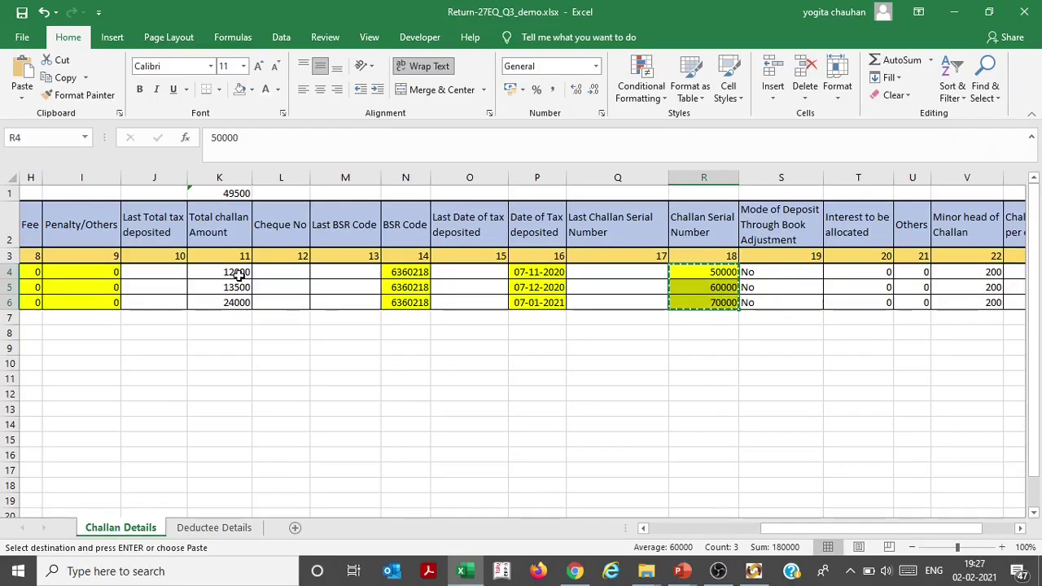
Paste minor head 200 into all three challan rows
{"action": "key", "text": "Right"}
{"action": "key", "text": "Right"}
{"action": "key", "text": "Right"}
{"action": "key", "text": "Right"}
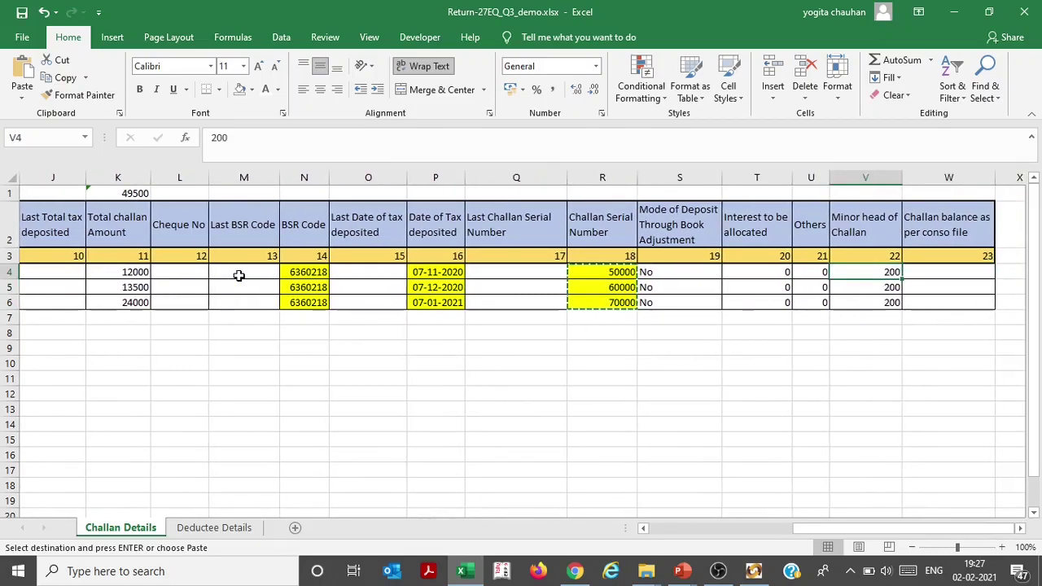
{"action": "key", "text": "shift+Down"}
{"action": "key", "text": "shift+Down"}
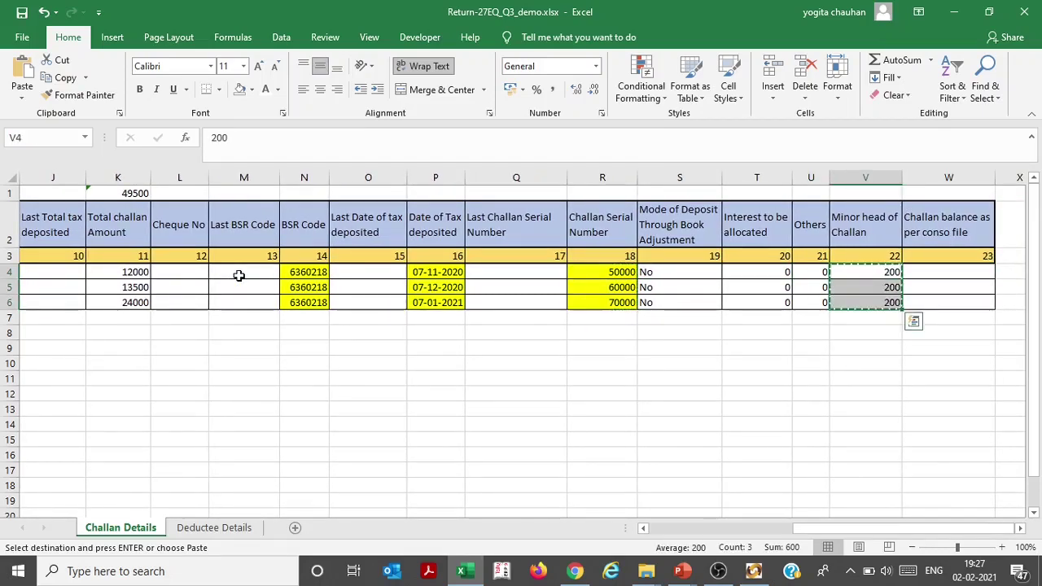
{"action": "key", "text": "alt+Tab"}
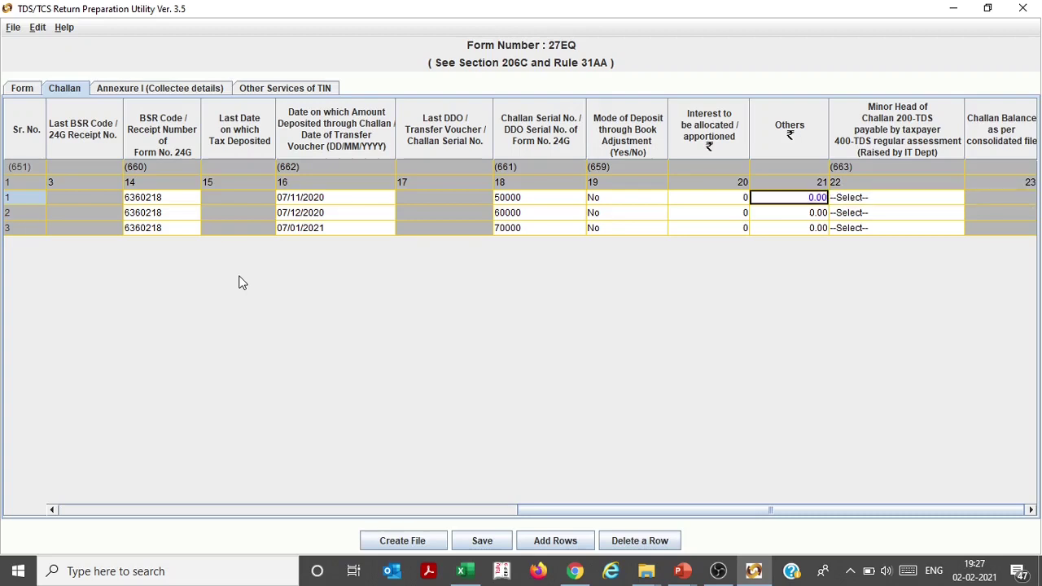
{"action": "key", "text": "ctrl+v"}
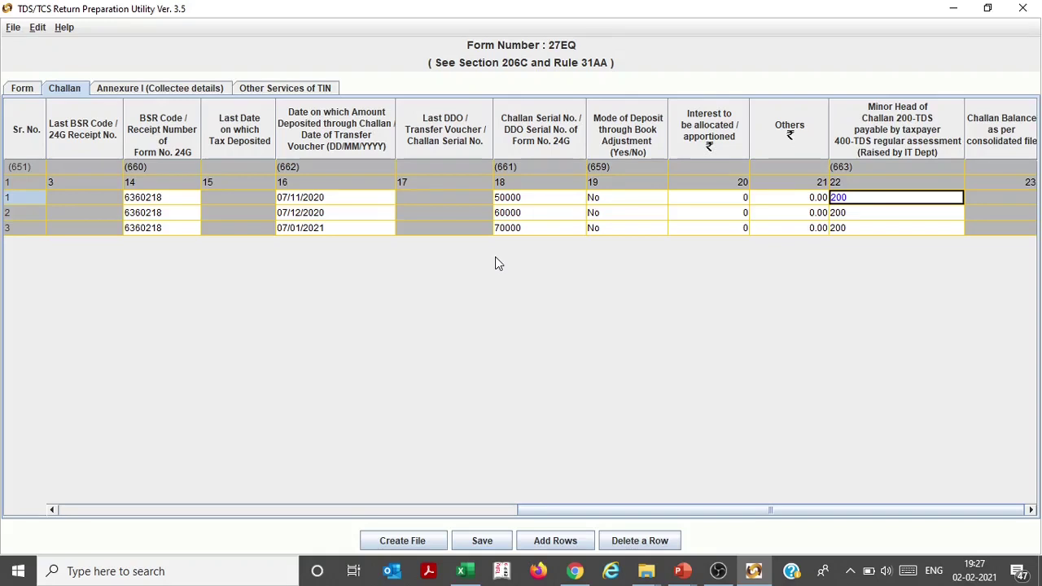
Open the RPU's Annexure I tab, then go to Excel's Deductee Details sheet
{"action": "left_click", "coordinate": [180, 90]}
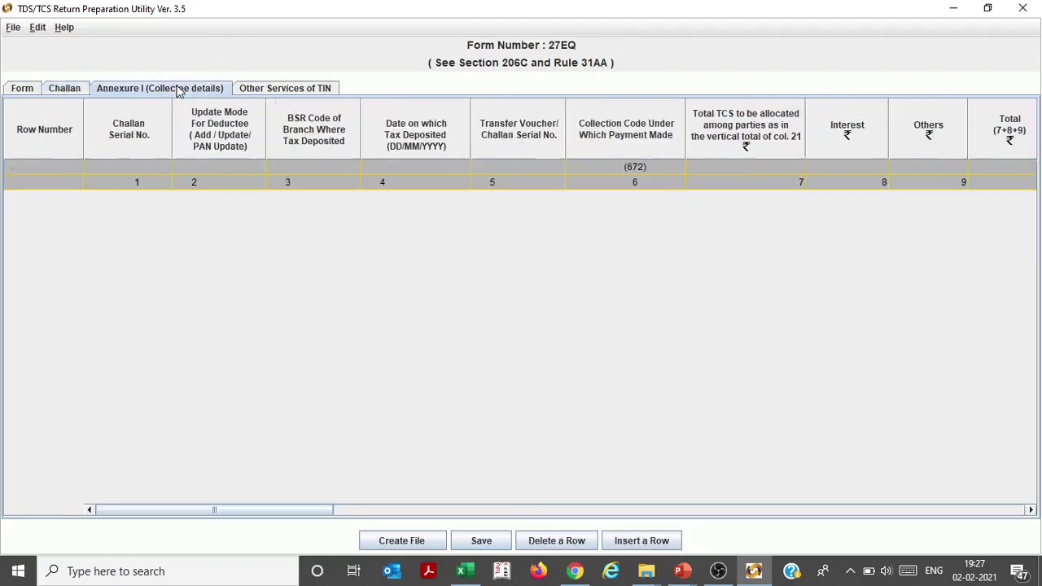
{"action": "key", "text": "alt+Tab"}
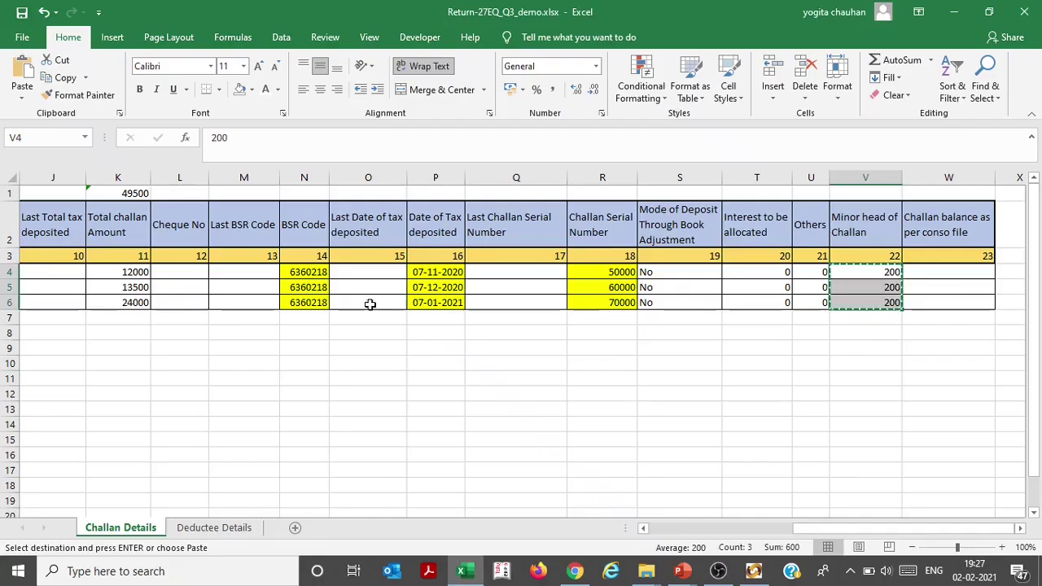
{"action": "key", "text": "Down"}
{"action": "key", "text": "Down"}
{"action": "key", "text": "Escape"}
{"action": "key", "text": "Down"}
{"action": "key", "text": "Down"}
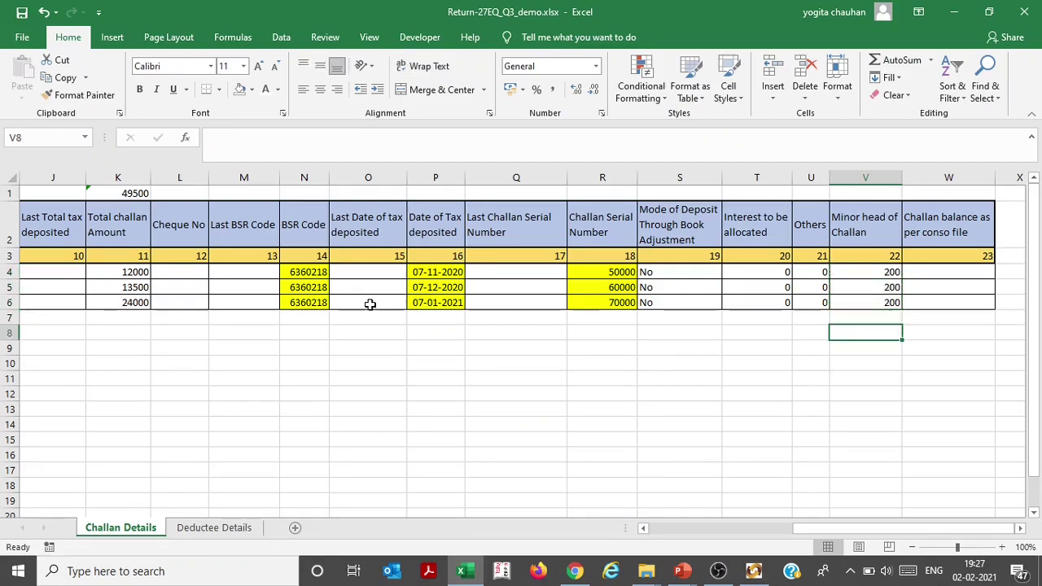
{"action": "key", "text": "ctrl+Page_Down"}
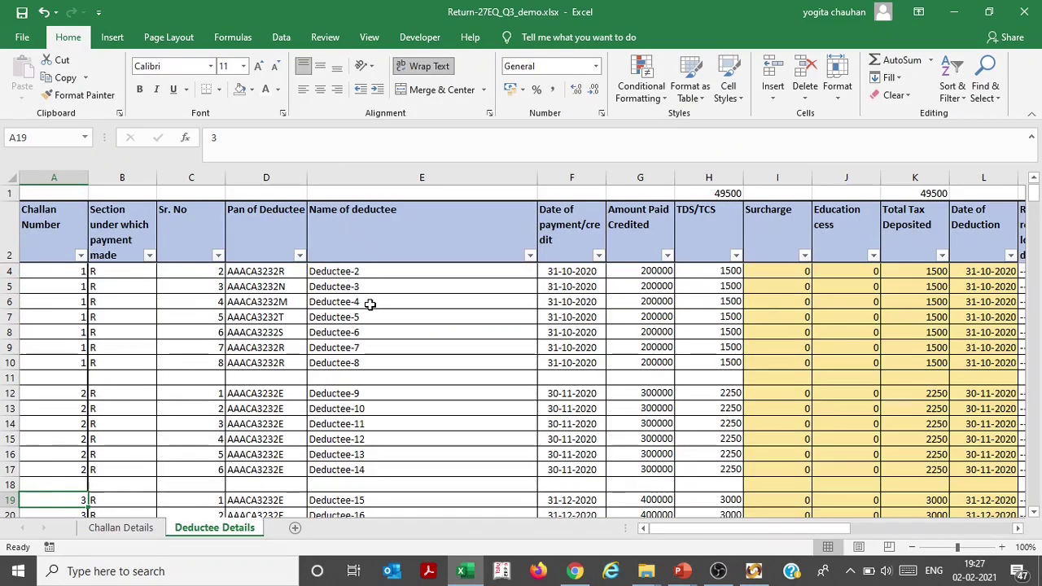
Select challan 3's serial numbers to count its deductees, then return to the RPU
{"action": "key", "text": "Down"}
{"action": "key", "text": "Down"}
{"action": "key", "text": "Down"}
{"action": "key", "text": "Down"}
{"action": "key", "text": "Down"}
{"action": "key", "text": "Down"}
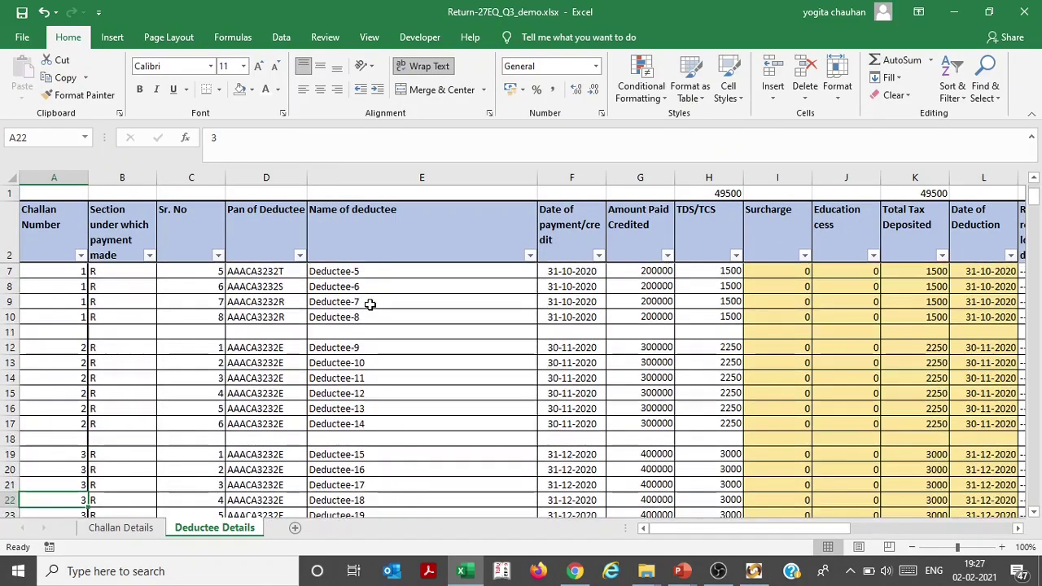
{"action": "scroll", "coordinate": [370, 305], "scroll_direction": "down", "scroll_amount": 1}
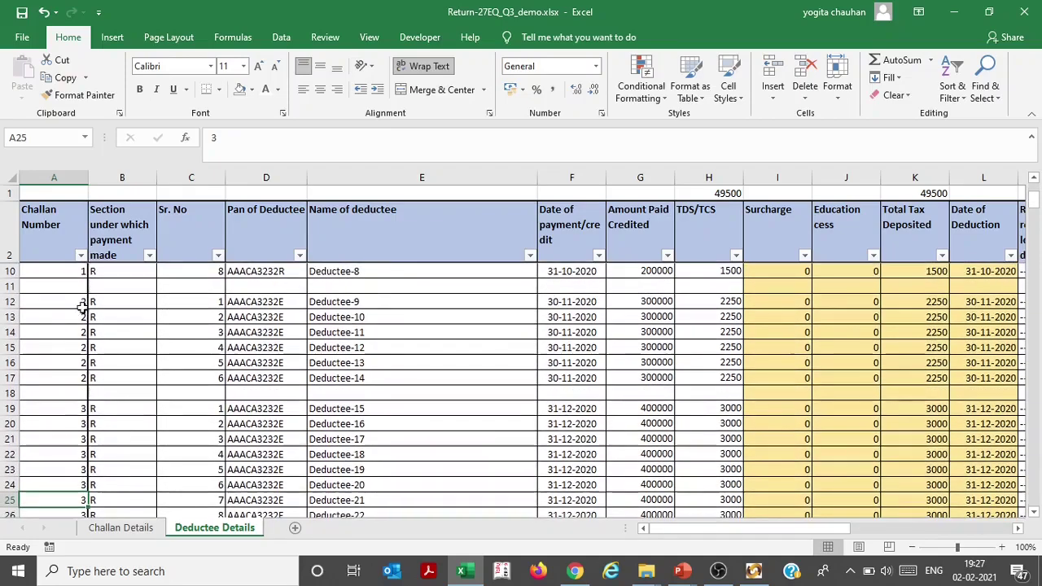
{"action": "left_click", "coordinate": [83, 408]}
{"action": "left_click", "coordinate": [193, 448]}
{"action": "key", "text": "Down"}
{"action": "key", "text": "Down"}
{"action": "key", "text": "Down"}
{"action": "key", "text": "Down"}
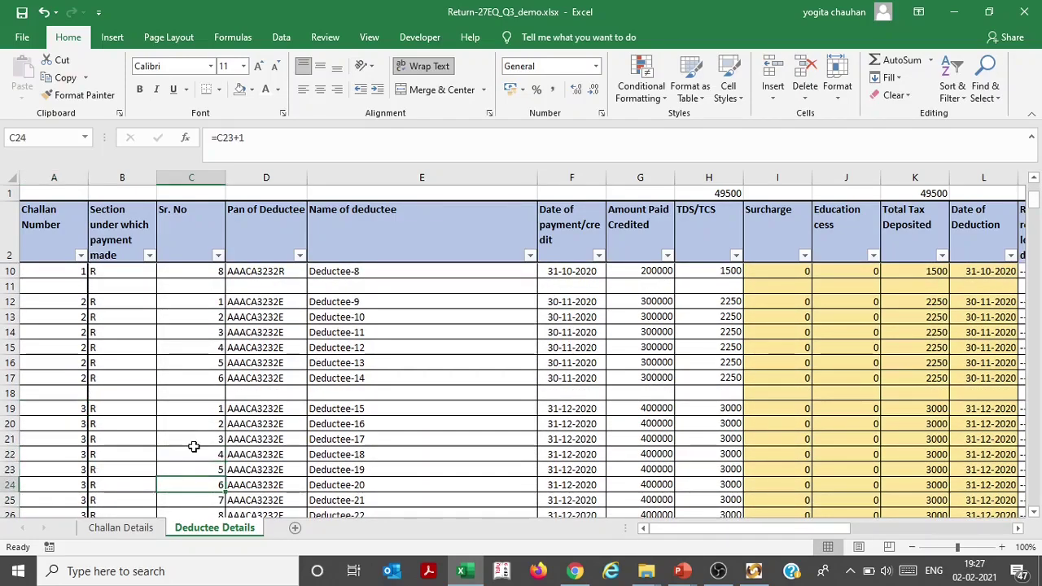
{"action": "key", "text": "ctrl+shift+Up"}
{"action": "key", "text": "Down"}
{"action": "key", "text": "Left"}
{"action": "key", "text": "Left"}
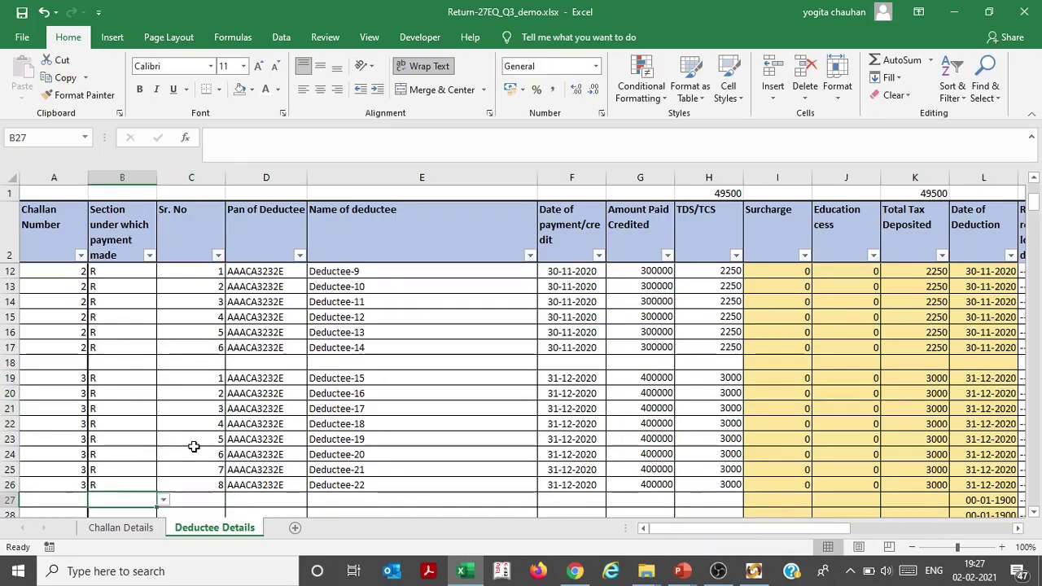
{"action": "key", "text": "Up"}
{"action": "key", "text": "Up"}
{"action": "key", "text": "Up"}
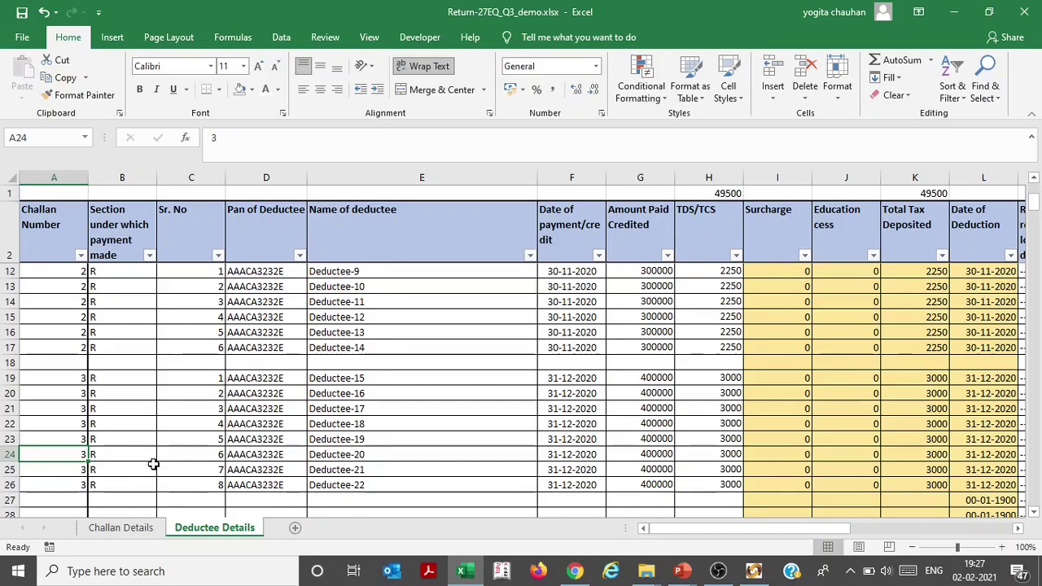
{"action": "left_click", "coordinate": [753, 571]}
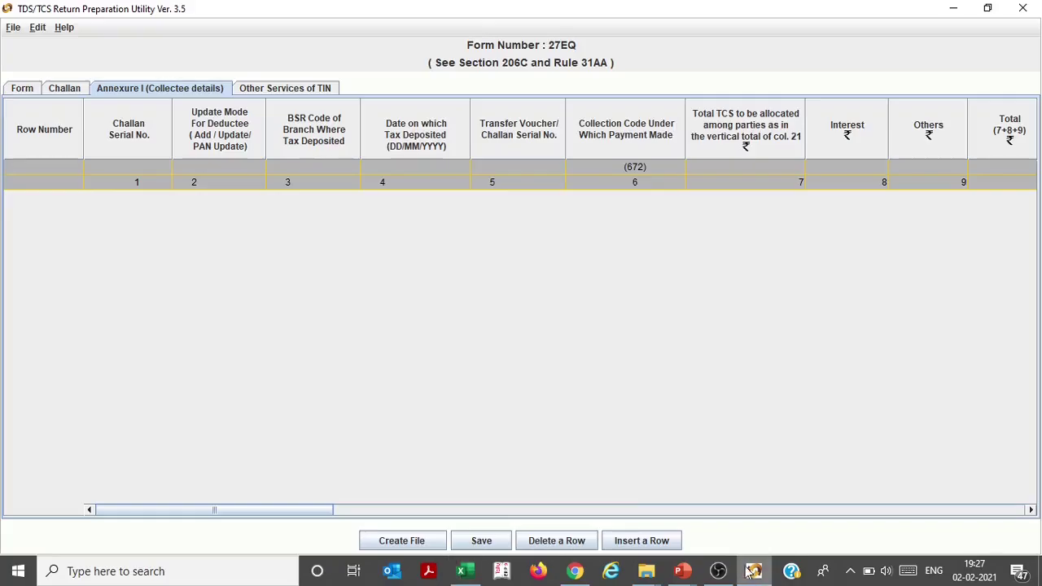
Insert 8, 6 and 8 collectee rows in Annexure I under challans 1, 2 and 3
{"action": "left_click", "coordinate": [641, 541]}
{"action": "left_click", "coordinate": [569, 245]}
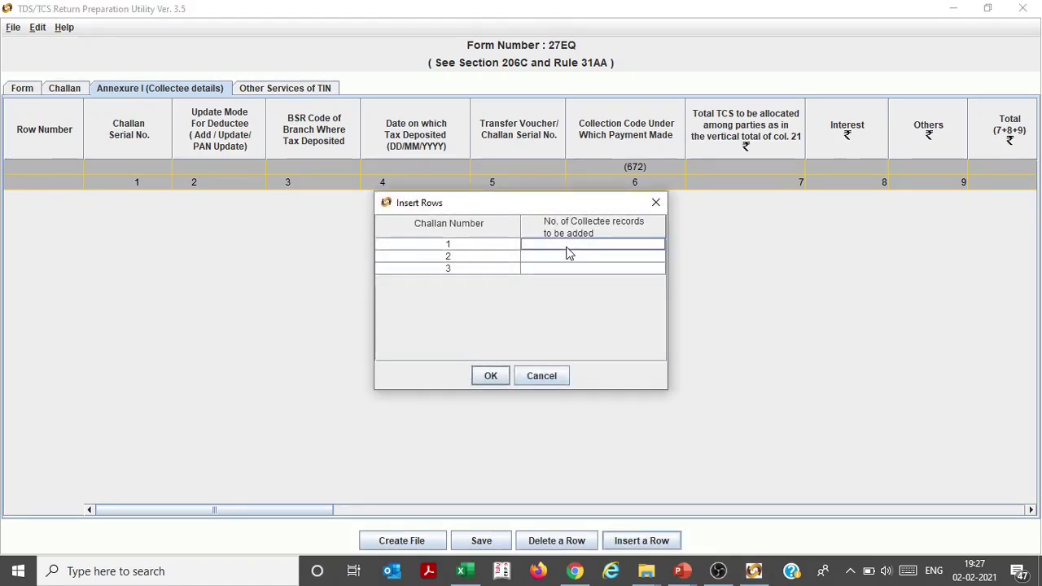
{"action": "left_click", "coordinate": [569, 255]}
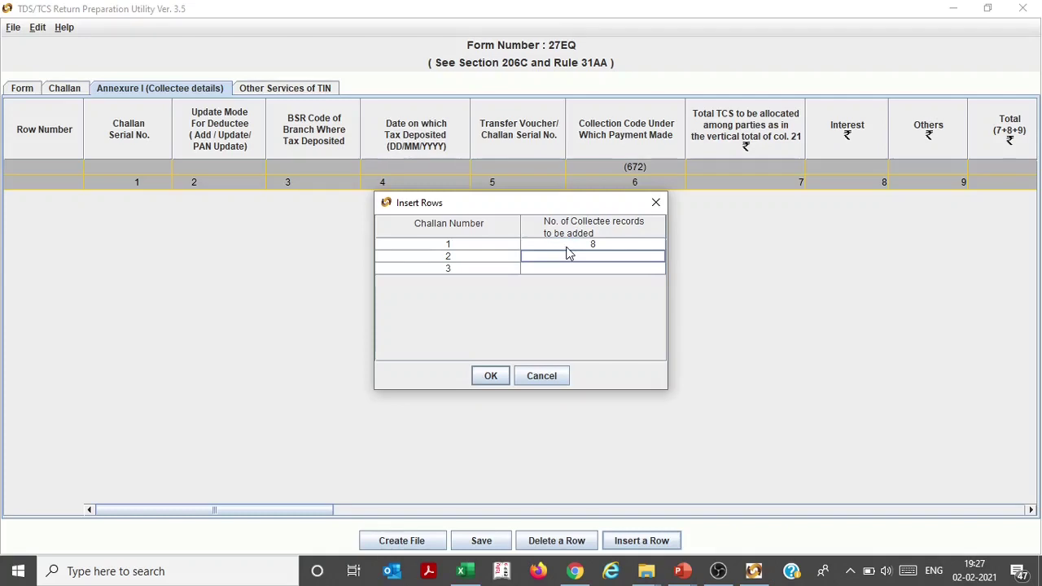
{"action": "type", "text": "6"}
{"action": "key", "text": "Return"}
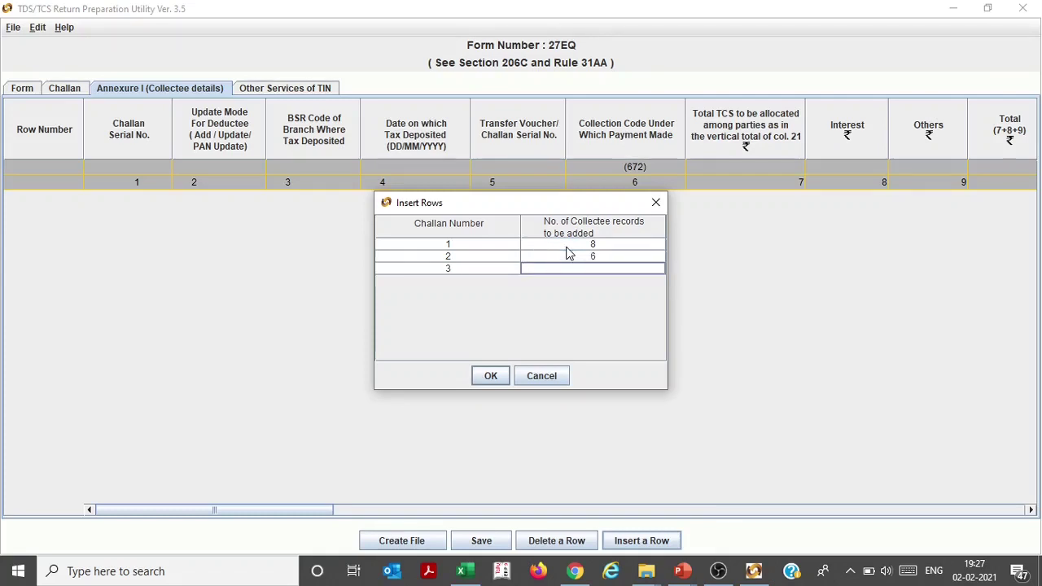
{"action": "key", "text": "Return"}
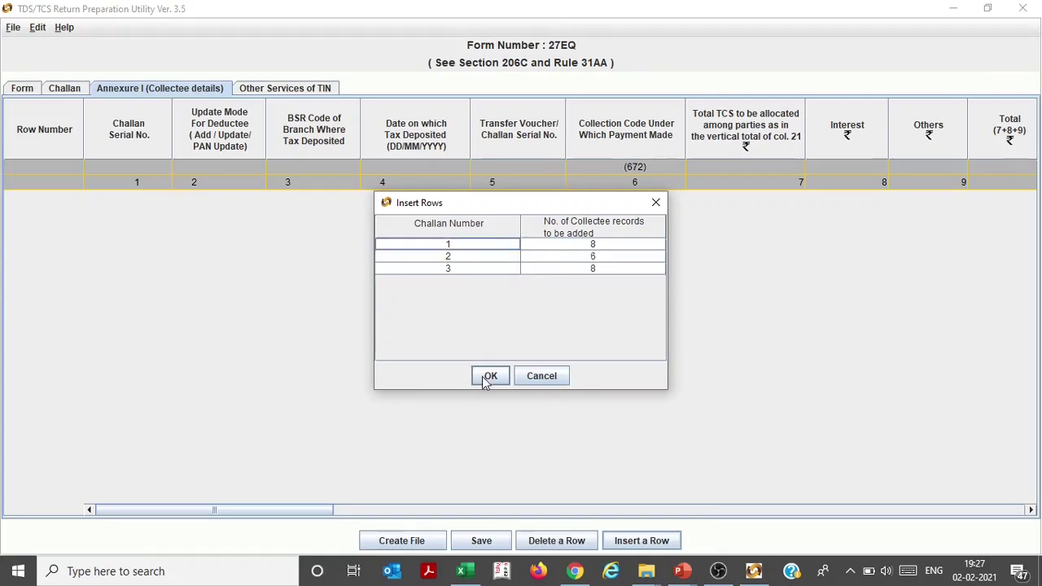
{"action": "left_click", "coordinate": [491, 376]}
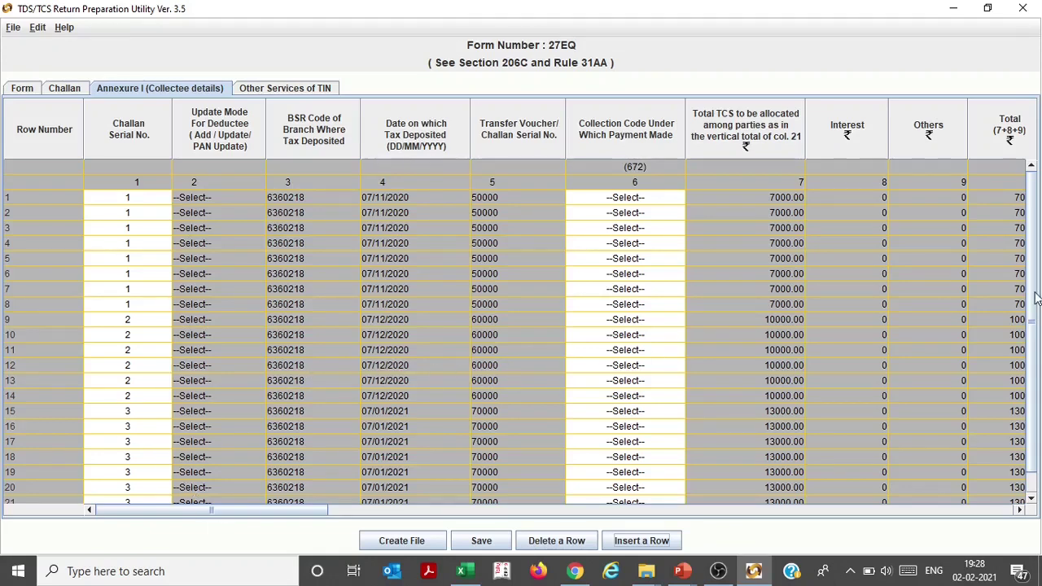
{"action": "scroll", "coordinate": [1037, 367], "scroll_direction": "down", "scroll_amount": 1}
{"action": "scroll", "coordinate": [1029, 243], "scroll_direction": "up", "scroll_amount": 1}
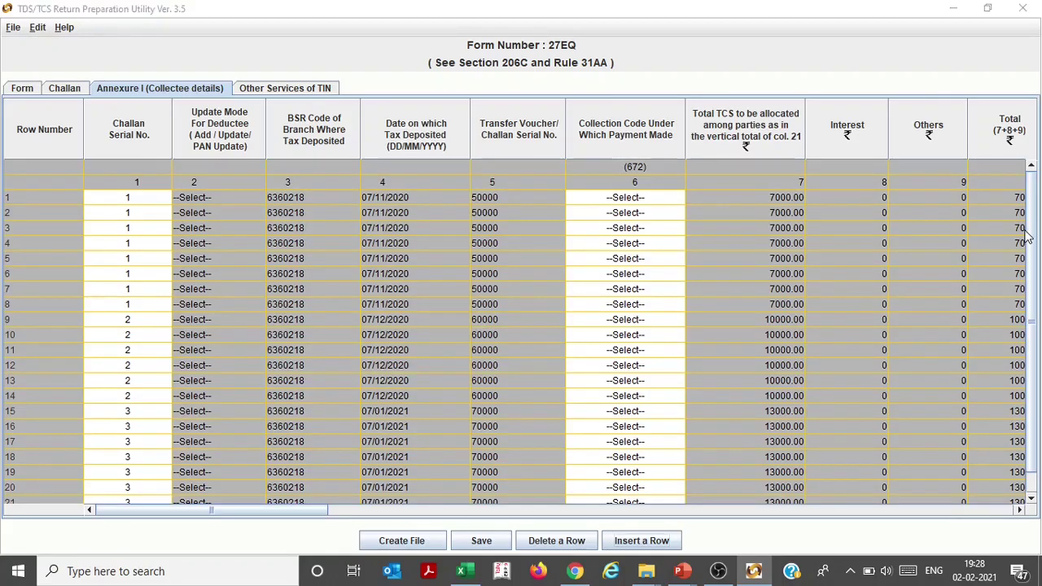
{"action": "key", "text": "alt+Tab"}
{"action": "left_click", "coordinate": [109, 440]}
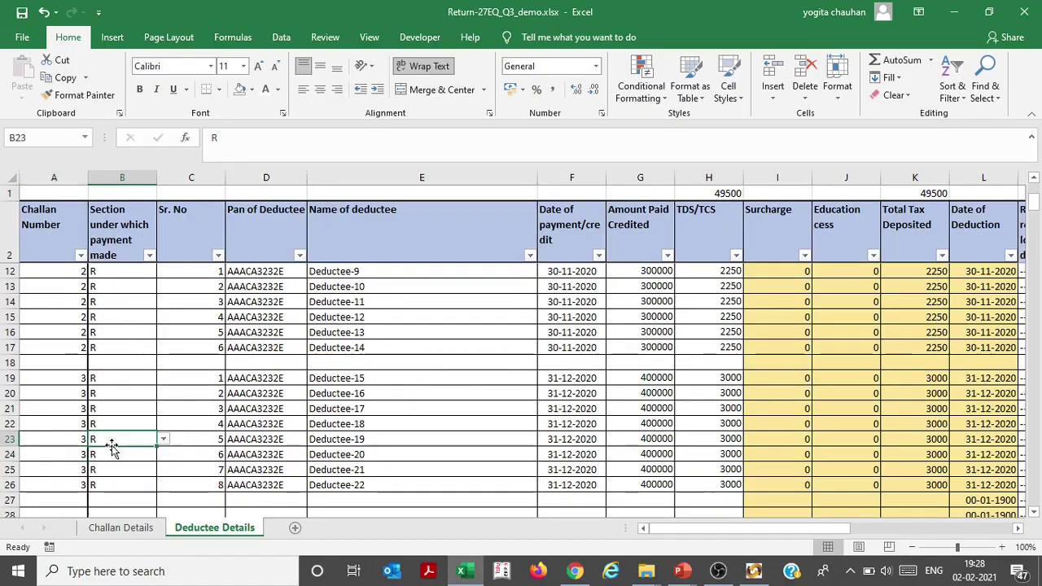
{"action": "key", "text": "Left"}
{"action": "key", "text": "Down"}
{"action": "key", "text": "Down"}
{"action": "key", "text": "Down"}
{"action": "key", "text": "Down"}
{"action": "key", "text": "Down"}
{"action": "key", "text": "Down"}
{"action": "key", "text": "Down"}
{"action": "key", "text": "Down"}
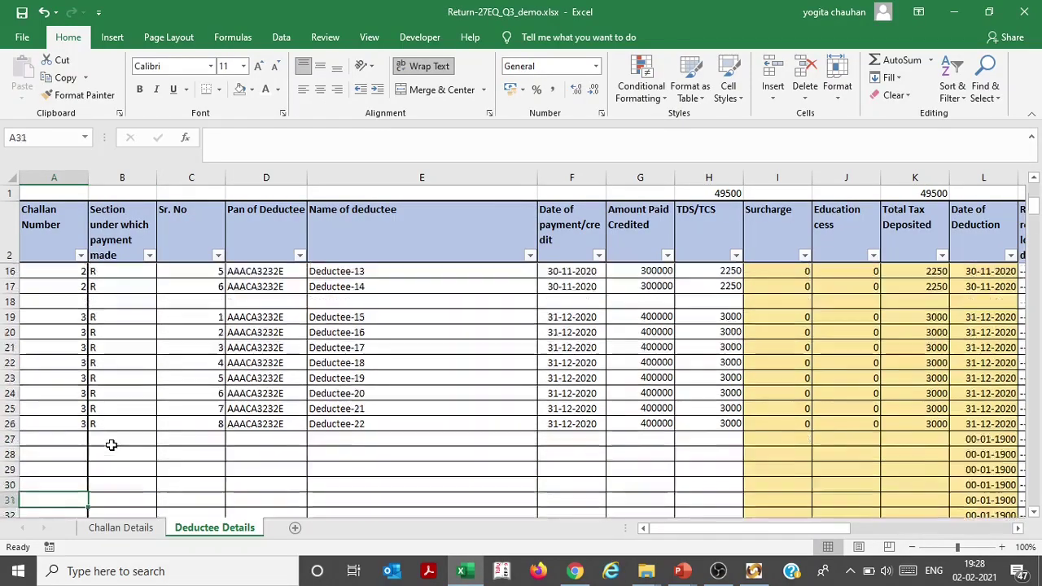
{"action": "key", "text": "ctrl+Down"}
{"action": "key", "text": "Down"}
{"action": "key", "text": "Down"}
{"action": "key", "text": "Down"}
{"action": "key", "text": "Down"}
{"action": "key", "text": "Down"}
{"action": "key", "text": "Down"}
{"action": "key", "text": "Down"}
{"action": "key", "text": "Down"}
{"action": "key", "text": "Down"}
{"action": "key", "text": "Down"}
{"action": "key", "text": "Down"}
{"action": "key", "text": "Down"}
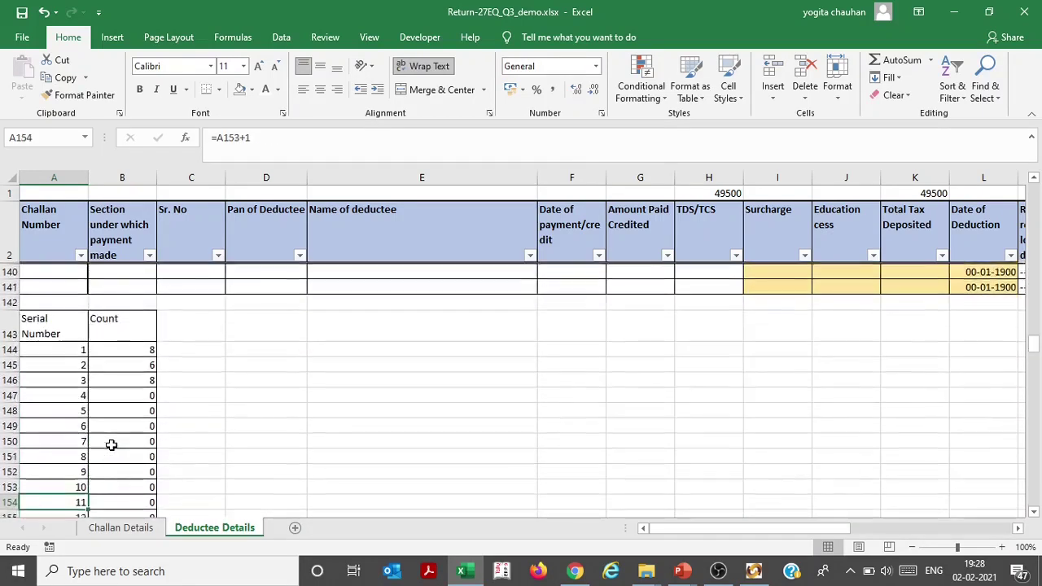
{"action": "key", "text": "Up"}
{"action": "key", "text": "Up"}
{"action": "key", "text": "Up"}
{"action": "key", "text": "Up"}
{"action": "key", "text": "Up"}
{"action": "key", "text": "Up"}
{"action": "key", "text": "Up"}
{"action": "key", "text": "Up"}
{"action": "key", "text": "Up"}
{"action": "key", "text": "Up"}
{"action": "key", "text": "Up"}
{"action": "key", "text": "Up"}
{"action": "key", "text": "Up"}
{"action": "key", "text": "Down"}
{"action": "key", "text": "Down"}
{"action": "key", "text": "Up"}
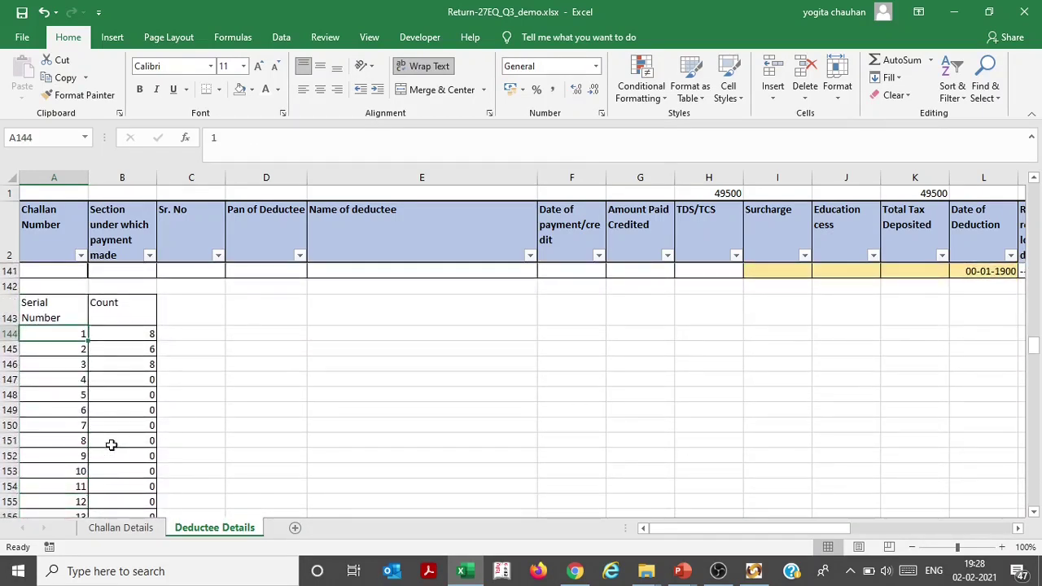
{"action": "key", "text": "Right"}
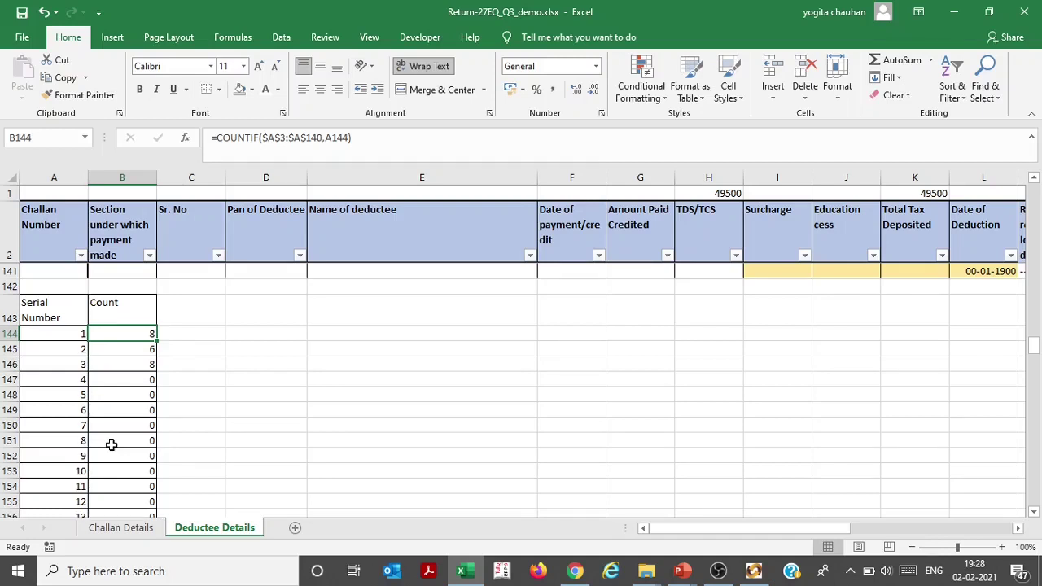
{"action": "key", "text": "Left"}
{"action": "key", "text": "Down"}
{"action": "key", "text": "Right"}
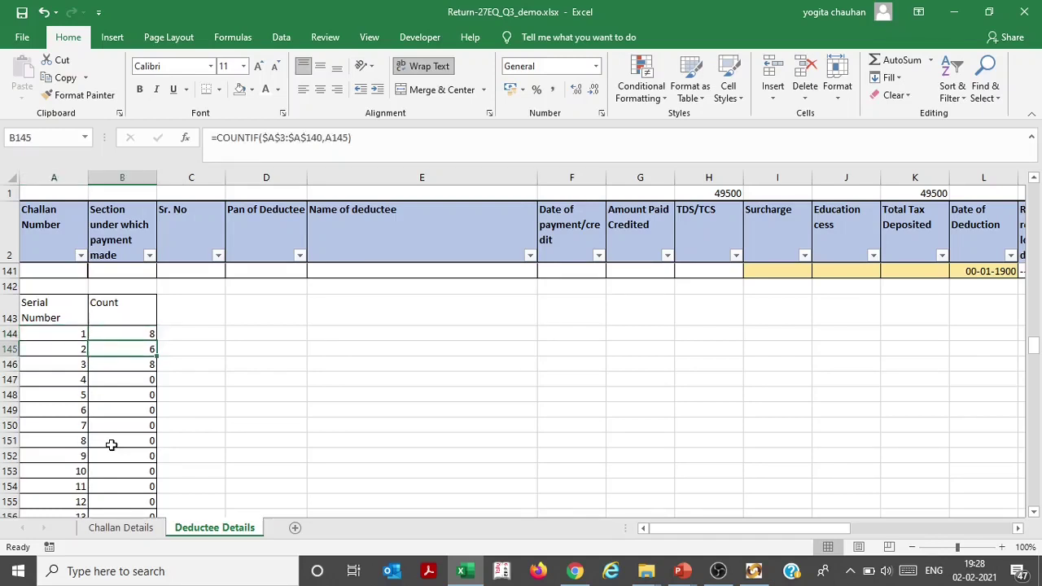
{"action": "key", "text": "Left"}
{"action": "key", "text": "Down"}
{"action": "key", "text": "Right"}
{"action": "key", "text": "Down"}
{"action": "key", "text": "Down"}
{"action": "key", "text": "Down"}
{"action": "key", "text": "Down"}
{"action": "key", "text": "Down"}
{"action": "key", "text": "Down"}
{"action": "key", "text": "Down"}
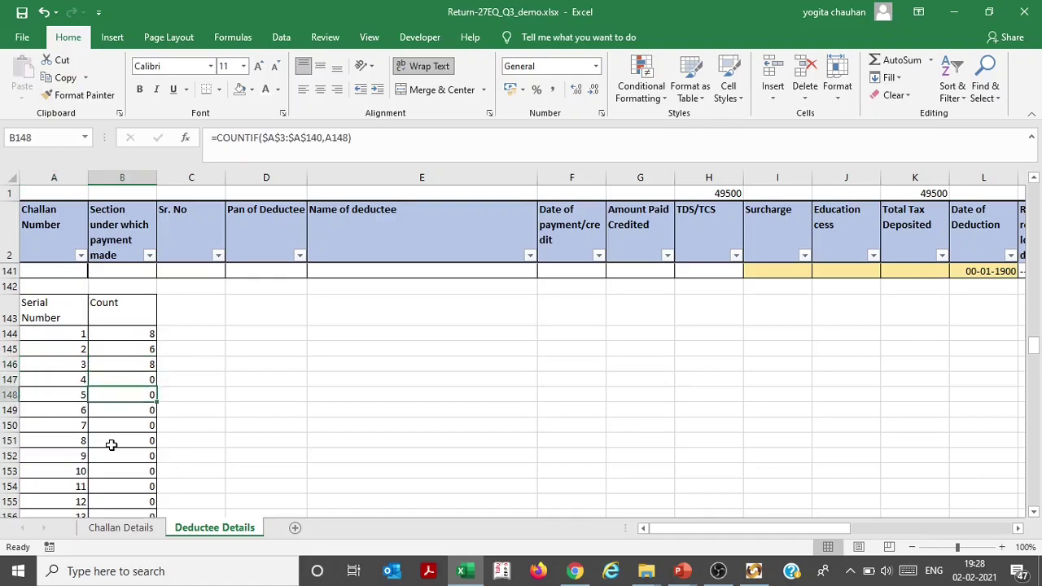
{"action": "key", "text": "Down"}
{"action": "key", "text": "Down"}
{"action": "key", "text": "Down"}
{"action": "key", "text": "Down"}
{"action": "key", "text": "Down"}
{"action": "key", "text": "Down"}
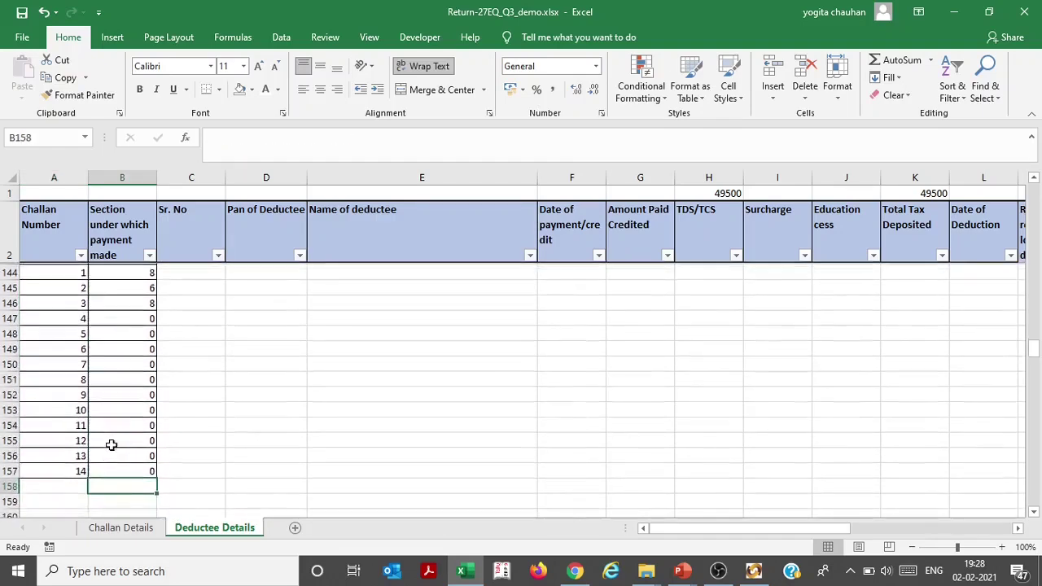
{"action": "key", "text": "Up"}
{"action": "key", "text": "Up"}
{"action": "key", "text": "Up"}
{"action": "key", "text": "Up"}
{"action": "key", "text": "Up"}
{"action": "key", "text": "Up"}
{"action": "key", "text": "Up"}
{"action": "key", "text": "Up"}
{"action": "key", "text": "Up"}
{"action": "key", "text": "ctrl+Up"}
{"action": "key", "text": "ctrl+Up"}
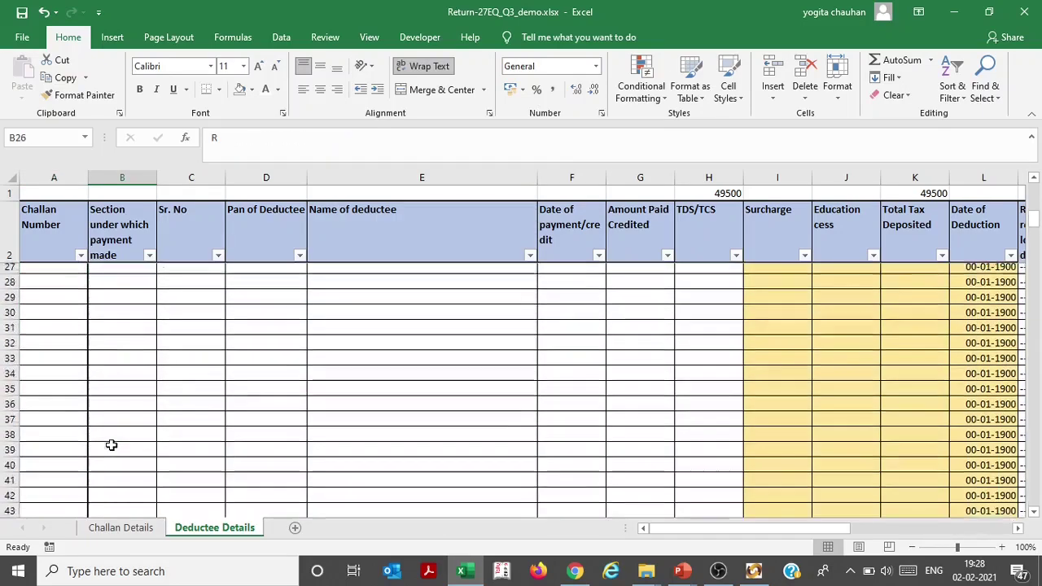
{"action": "key", "text": "Up"}
{"action": "key", "text": "Up"}
{"action": "key", "text": "Up"}
{"action": "key", "text": "Up"}
{"action": "key", "text": "Up"}
{"action": "key", "text": "Up"}
{"action": "key", "text": "Up"}
{"action": "key", "text": "Up"}
{"action": "key", "text": "Up"}
{"action": "key", "text": "Up"}
{"action": "key", "text": "Up"}
{"action": "key", "text": "Up"}
{"action": "key", "text": "Up"}
{"action": "key", "text": "Up"}
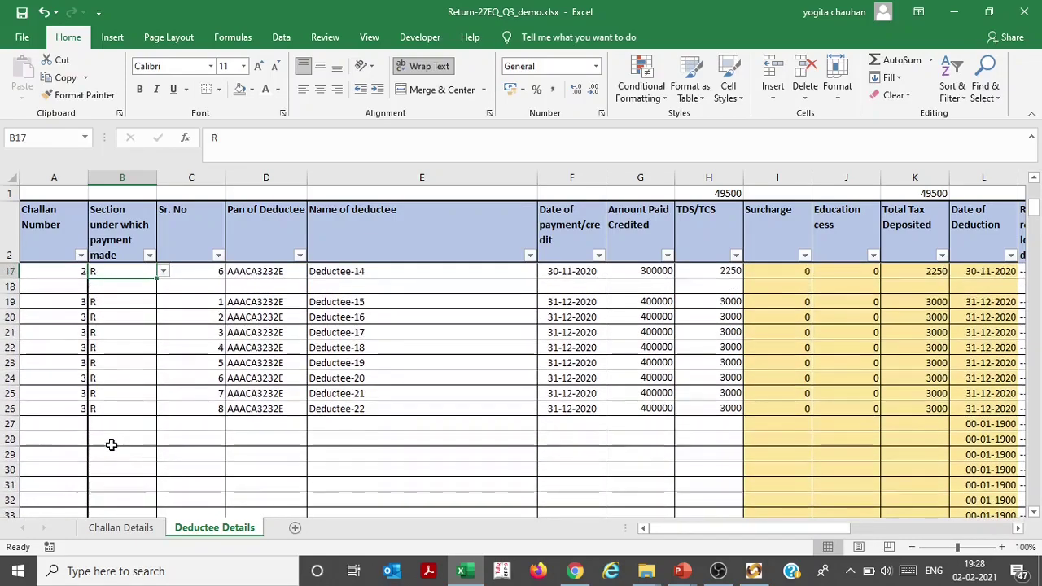
{"action": "key", "text": "Up"}
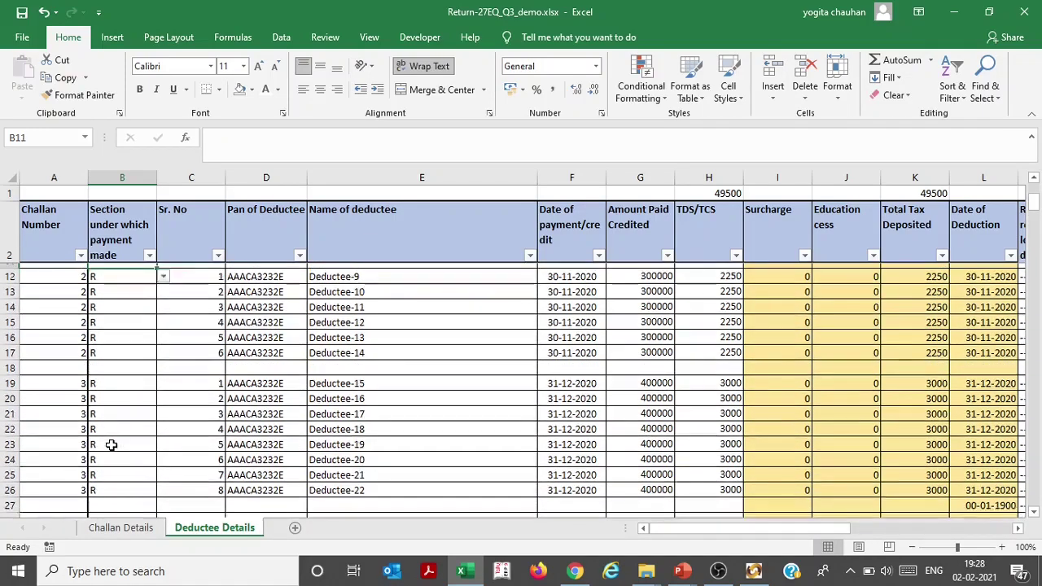
{"action": "key", "text": "Down"}
{"action": "key", "text": "Down"}
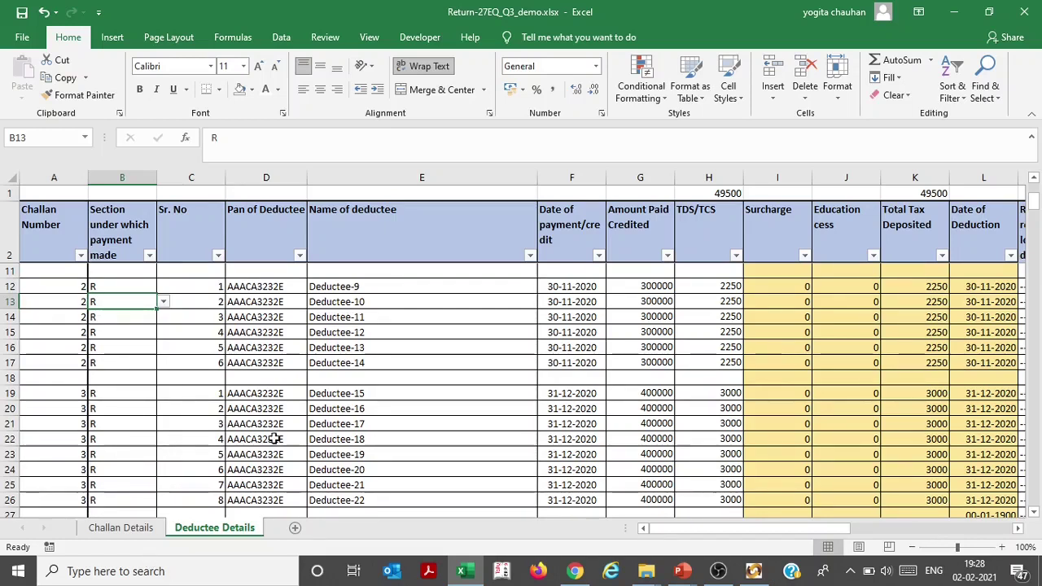
In Excel's Deductee Details sheet, delete the blank separator rows 11 and 17
{"action": "left_click", "coordinate": [364, 332]}
{"action": "key", "text": "ctrl+Up"}
{"action": "key", "text": "ctrl+Up"}
{"action": "key", "text": "ctrl+Up"}
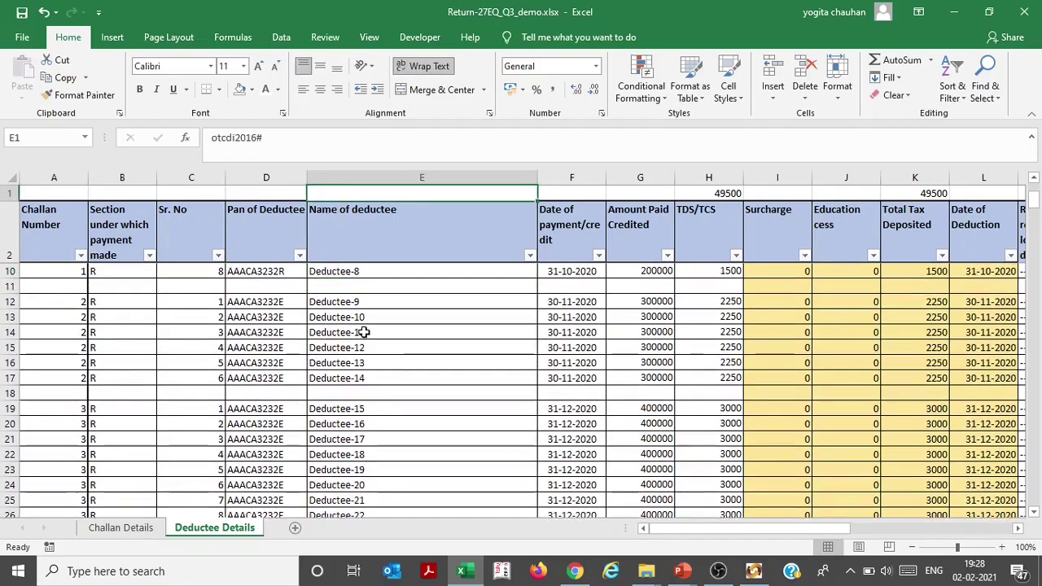
{"action": "key", "text": "Down"}
{"action": "key", "text": "Down"}
{"action": "key", "text": "Down"}
{"action": "key", "text": "Down"}
{"action": "key", "text": "Down"}
{"action": "key", "text": "Down"}
{"action": "key", "text": "Down"}
{"action": "key", "text": "Down"}
{"action": "key", "text": "Down"}
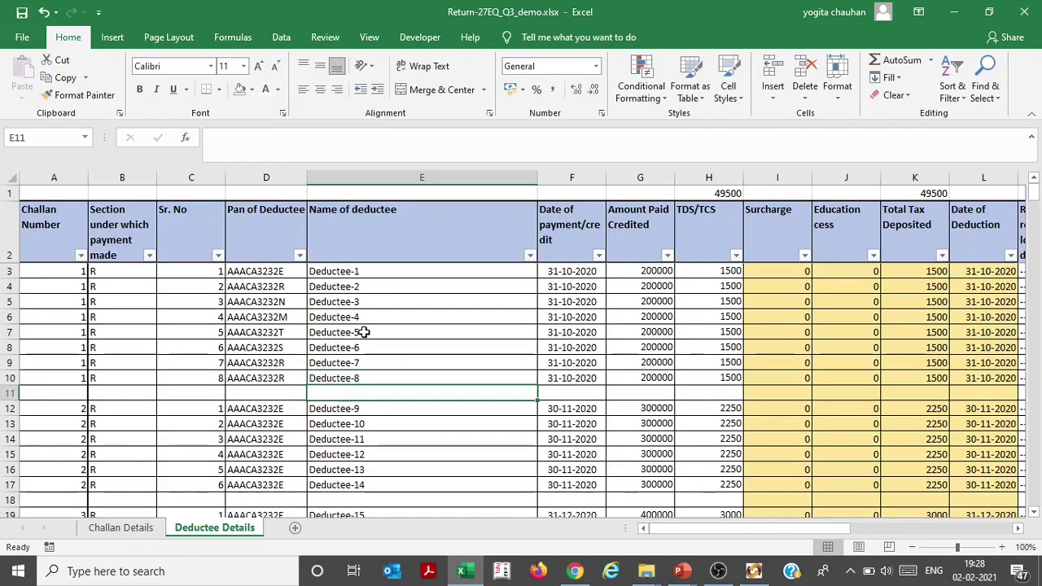
{"action": "key", "text": "shift+space"}
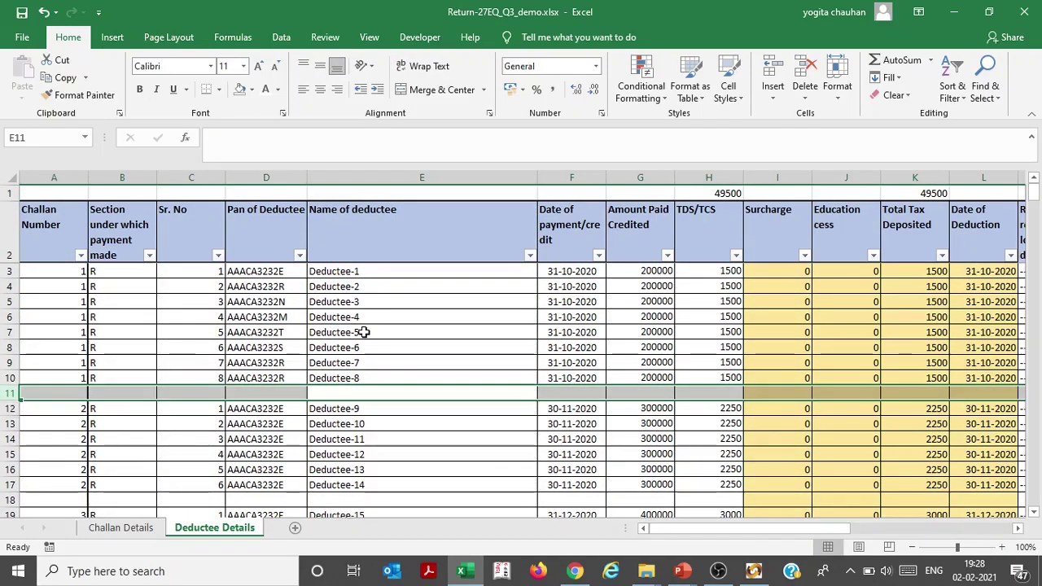
{"action": "key", "text": "ctrl+minus"}
{"action": "key", "text": "Down"}
{"action": "key", "text": "Down"}
{"action": "key", "text": "Down"}
{"action": "key", "text": "Down"}
{"action": "key", "text": "Down"}
{"action": "key", "text": "Down"}
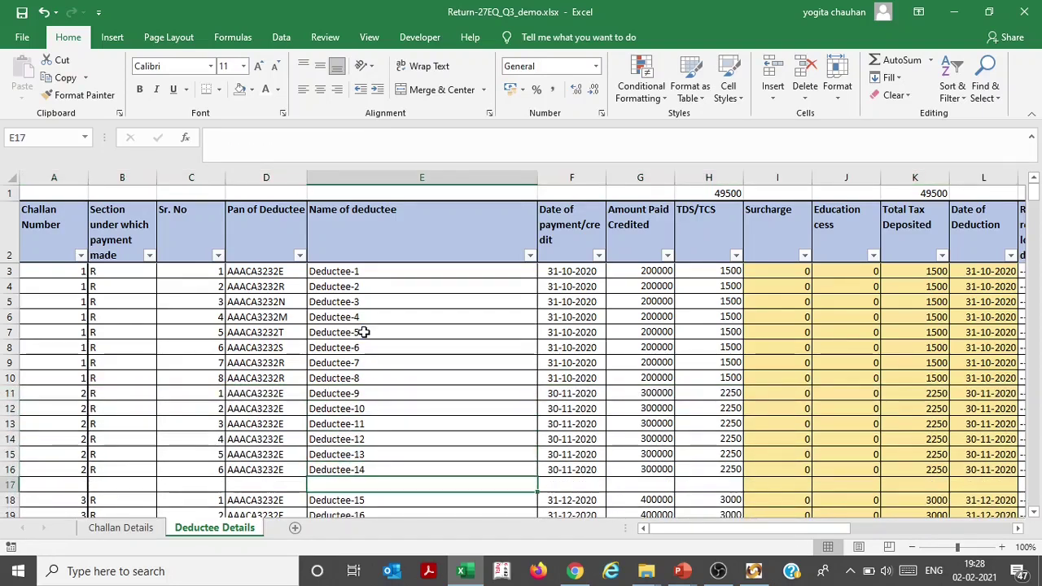
{"action": "key", "text": "shift+space"}
{"action": "key", "text": "ctrl+minus"}
{"action": "key", "text": "Up"}
{"action": "key", "text": "Up"}
{"action": "key", "text": "Up"}
{"action": "key", "text": "Up"}
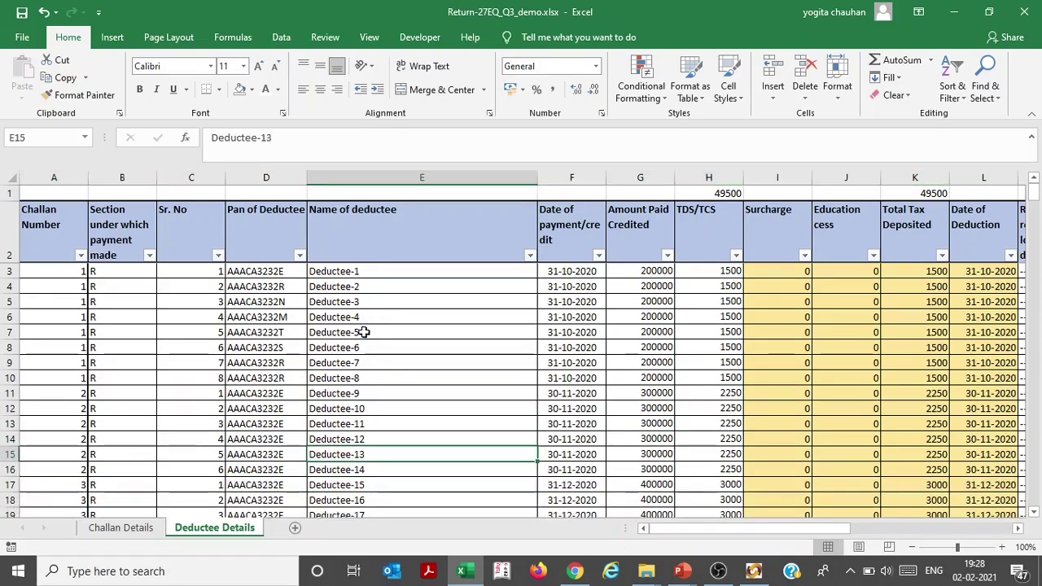
{"action": "key", "text": "Left"}
Set collection code R for the first Annexure I row in RPU
{"action": "key", "text": "alt+Tab"}
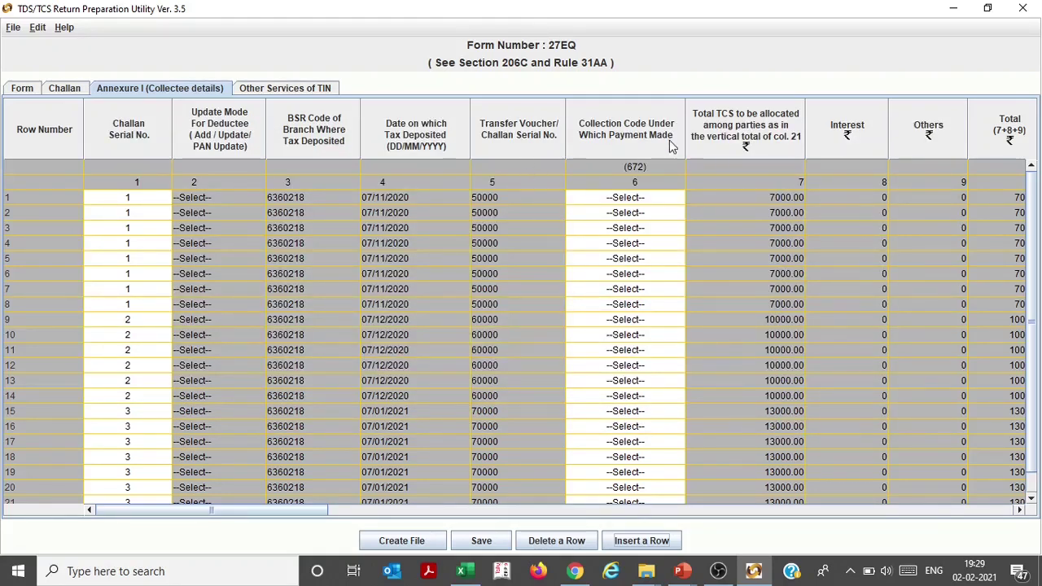
{"action": "left_click", "coordinate": [620, 198]}
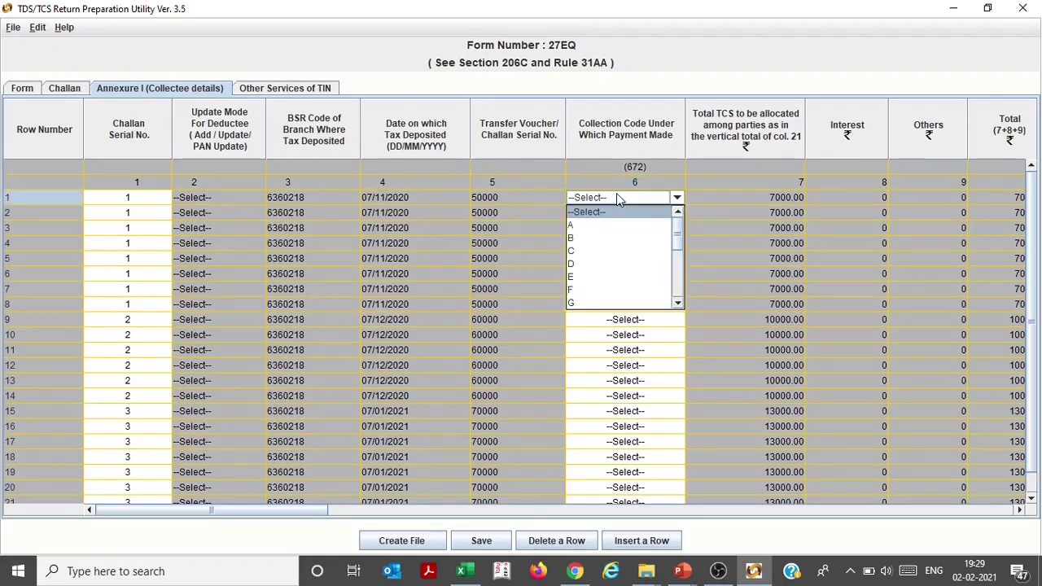
{"action": "key", "text": "Down"}
{"action": "key", "text": "Down"}
{"action": "key", "text": "Down"}
{"action": "key", "text": "Down"}
{"action": "key", "text": "Down"}
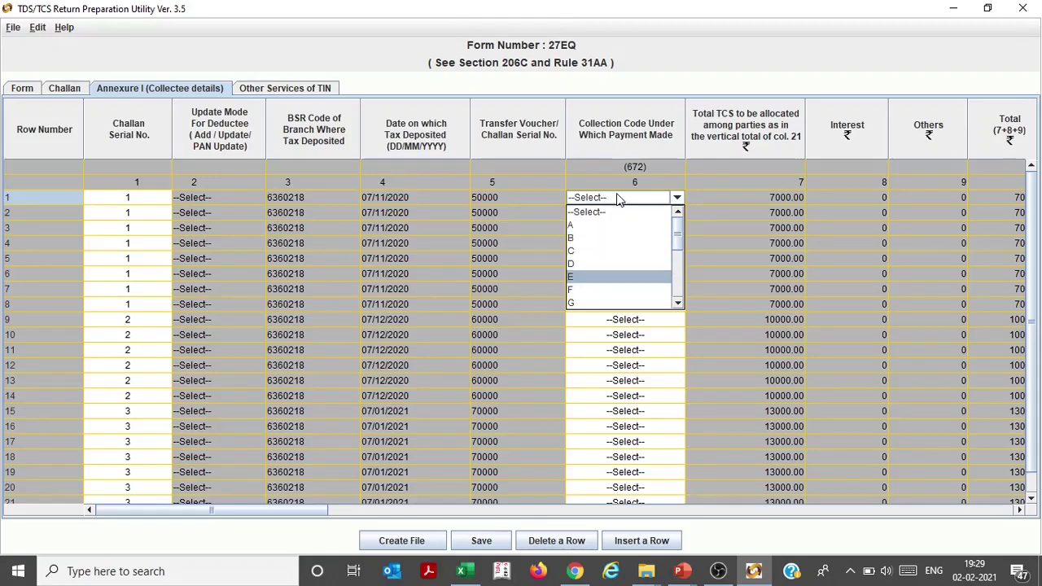
{"action": "key", "text": "Down"}
{"action": "key", "text": "Down"}
{"action": "key", "text": "Down"}
{"action": "key", "text": "Down"}
{"action": "key", "text": "Down"}
{"action": "key", "text": "Down"}
{"action": "key", "text": "Down"}
{"action": "key", "text": "Down"}
{"action": "key", "text": "Down"}
{"action": "key", "text": "Down"}
{"action": "key", "text": "Down"}
{"action": "key", "text": "Down"}
{"action": "key", "text": "Down"}
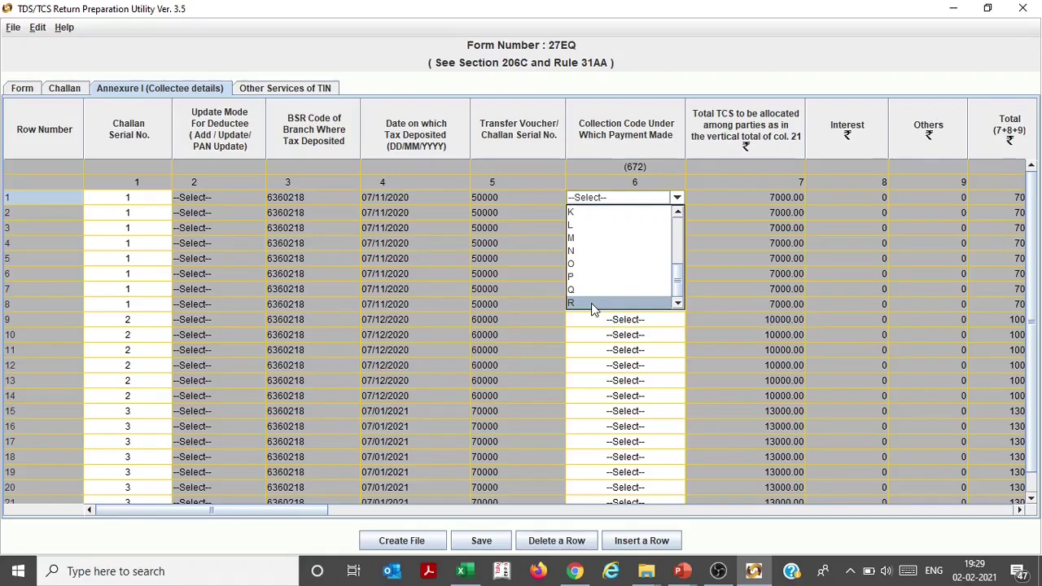
{"action": "left_click", "coordinate": [591, 302]}
Copy the 22 section codes in B3:B24 from the Excel sheet
{"action": "key", "text": "alt+Tab"}
{"action": "key", "text": "Left"}
{"action": "key", "text": "Left"}
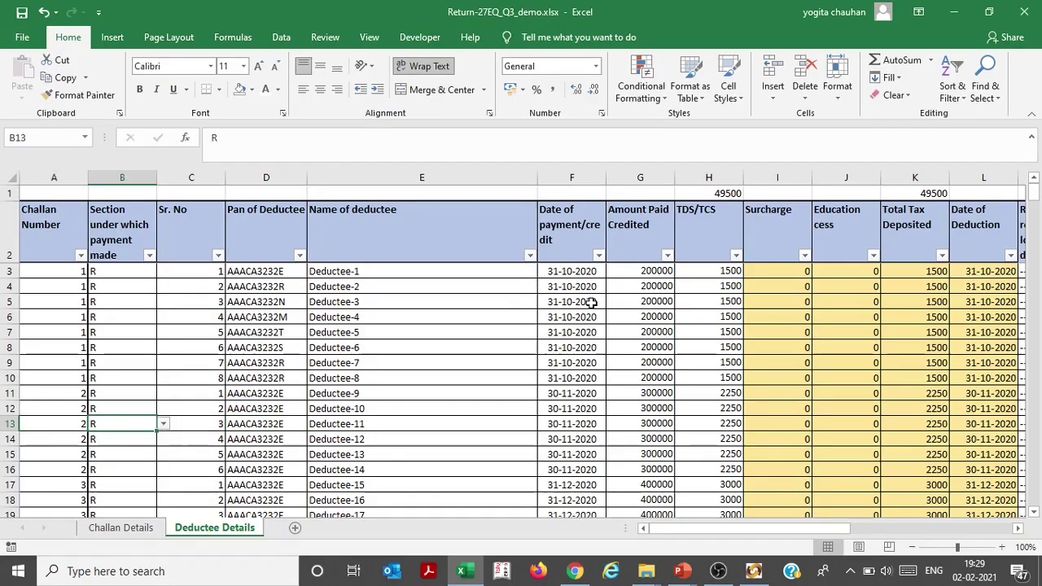
{"action": "key", "text": "ctrl+Up"}
{"action": "key", "text": "Down"}
{"action": "key", "text": "ctrl+shift+Down"}
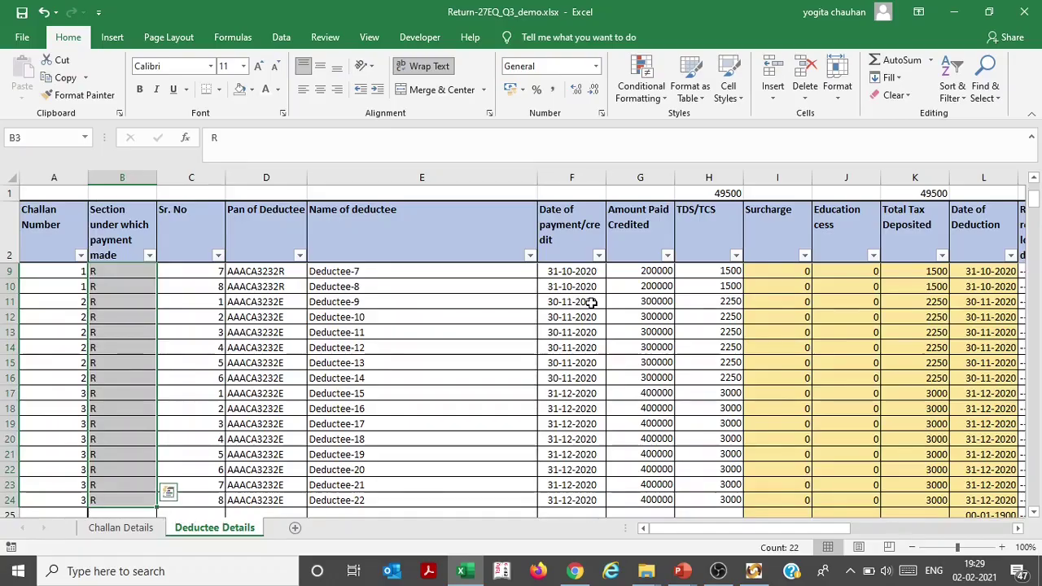
{"action": "key", "text": "ctrl+c"}
{"action": "key", "text": "alt+Tab"}
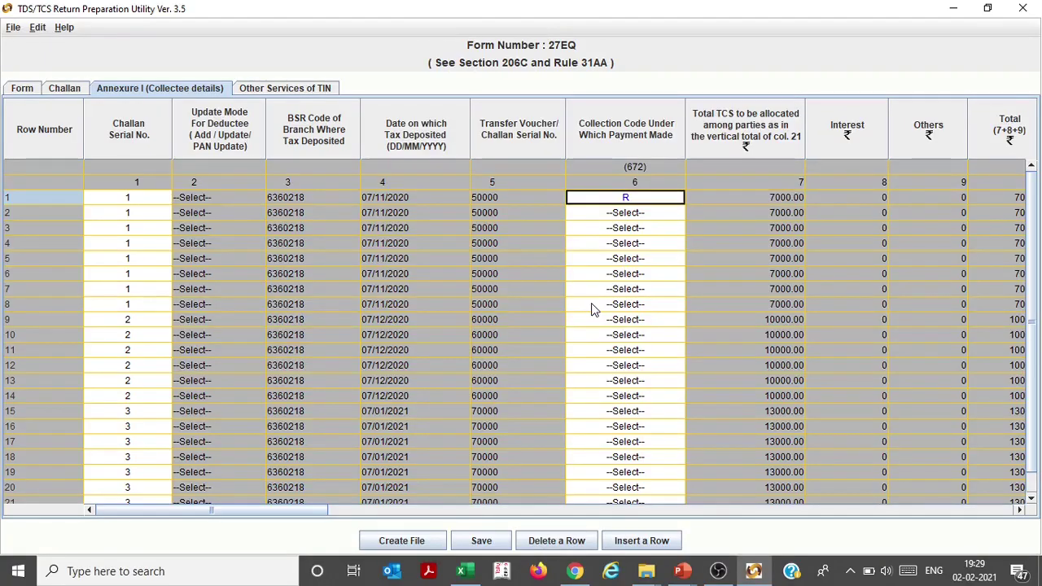
Paste collection code R into every row of the Collection Code column
{"action": "key", "text": "ctrl+v"}
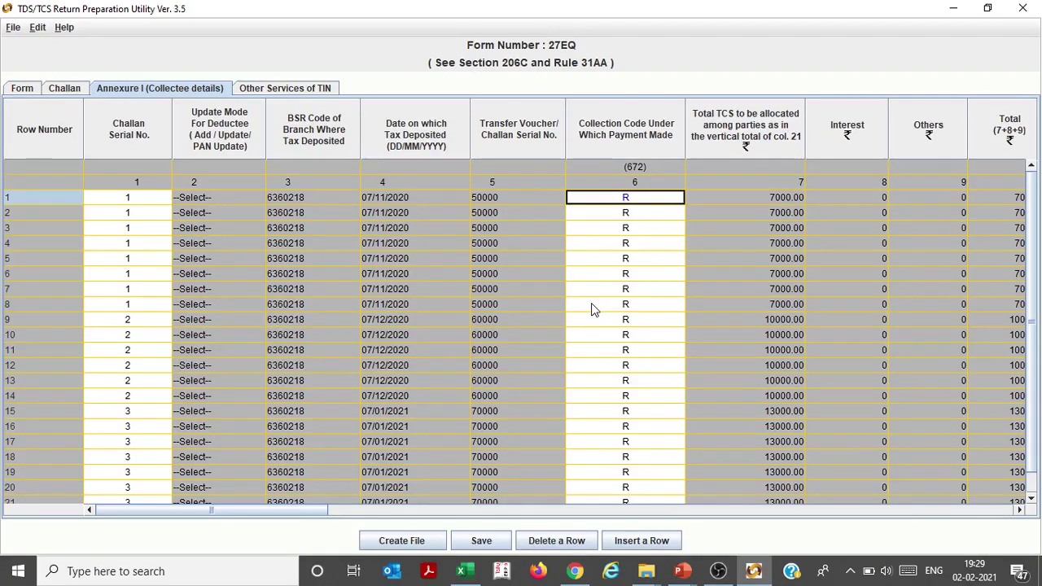
{"action": "key", "text": "Tab"}
{"action": "key", "text": "Tab"}
{"action": "key", "text": "Tab"}
{"action": "key", "text": "Tab"}
{"action": "key", "text": "Tab"}
{"action": "key", "text": "Tab"}
{"action": "key", "text": "Tab"}
{"action": "key", "text": "Tab"}
{"action": "key", "text": "Tab"}
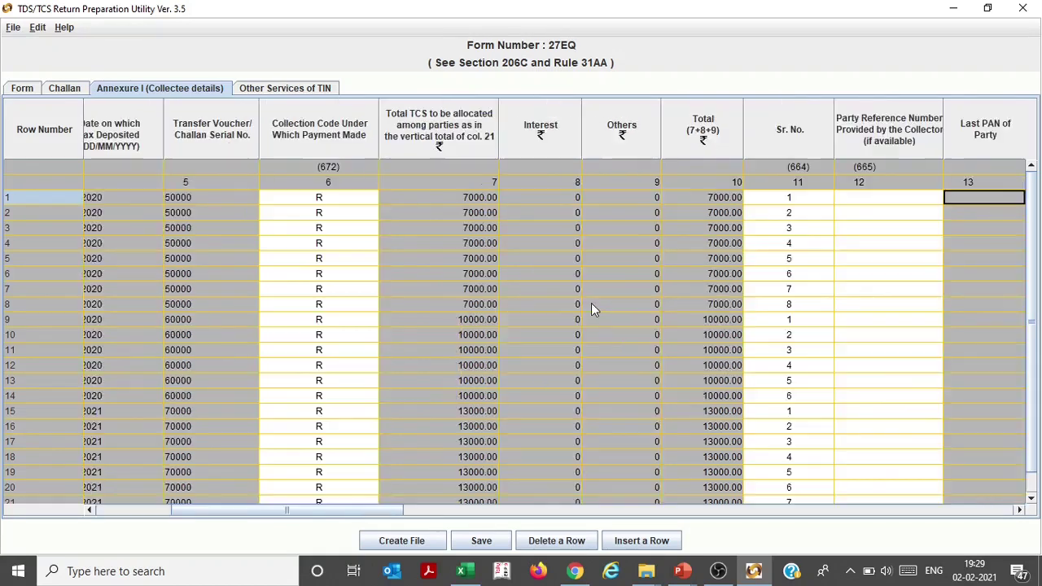
{"action": "key", "text": "shift+Tab"}
{"action": "key", "text": "shift+Tab"}
{"action": "key", "text": "shift+Tab"}
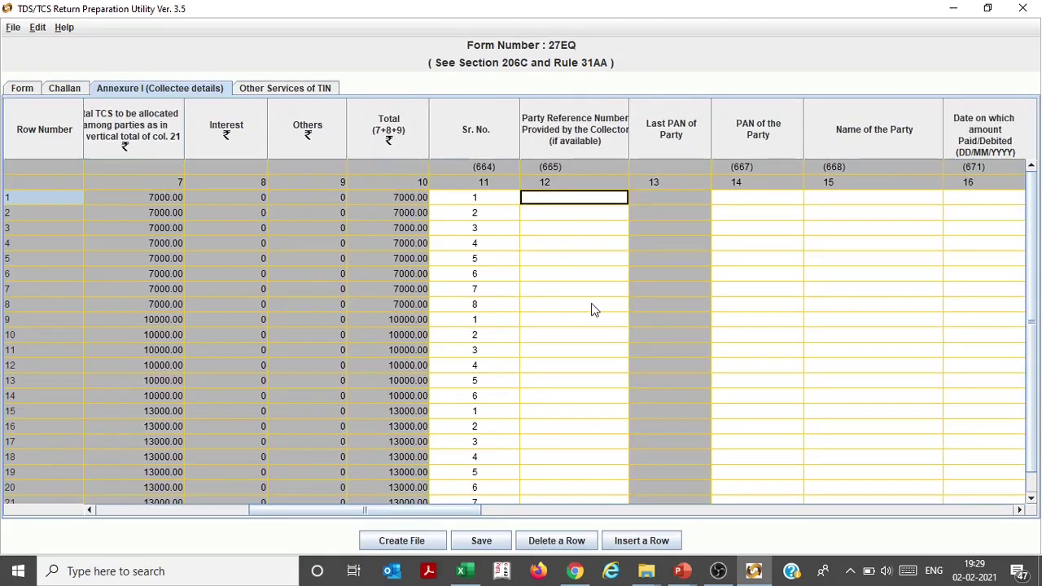
{"action": "key", "text": "Tab"}
{"action": "key", "text": "Tab"}
Copy the PAN-through-Education-cess block from Excel and paste it starting at PAN of the Party
{"action": "key", "text": "alt+Tab"}
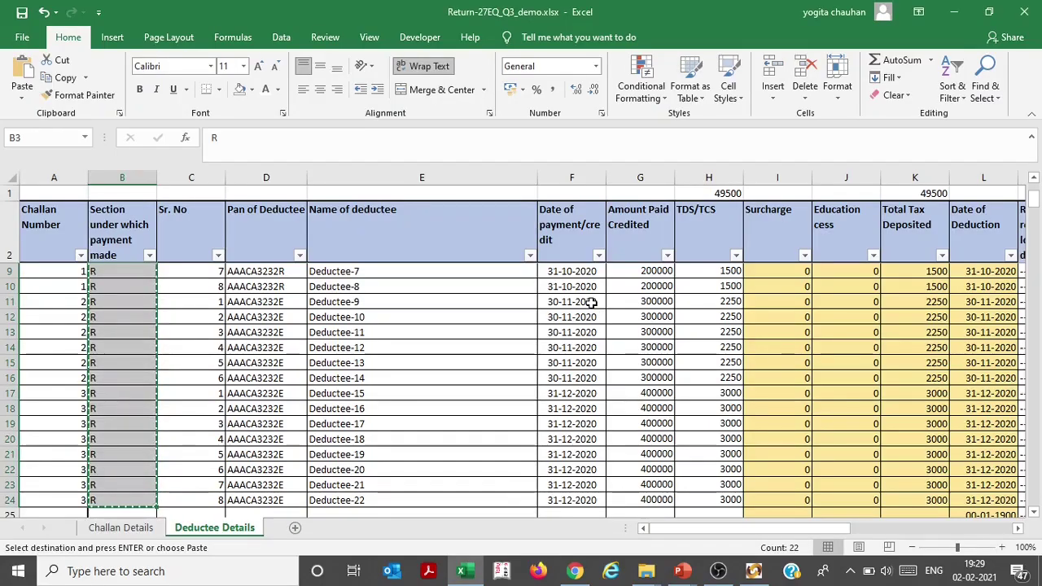
{"action": "key", "text": "Right"}
{"action": "key", "text": "Right"}
{"action": "key", "text": "ctrl+shift+Down"}
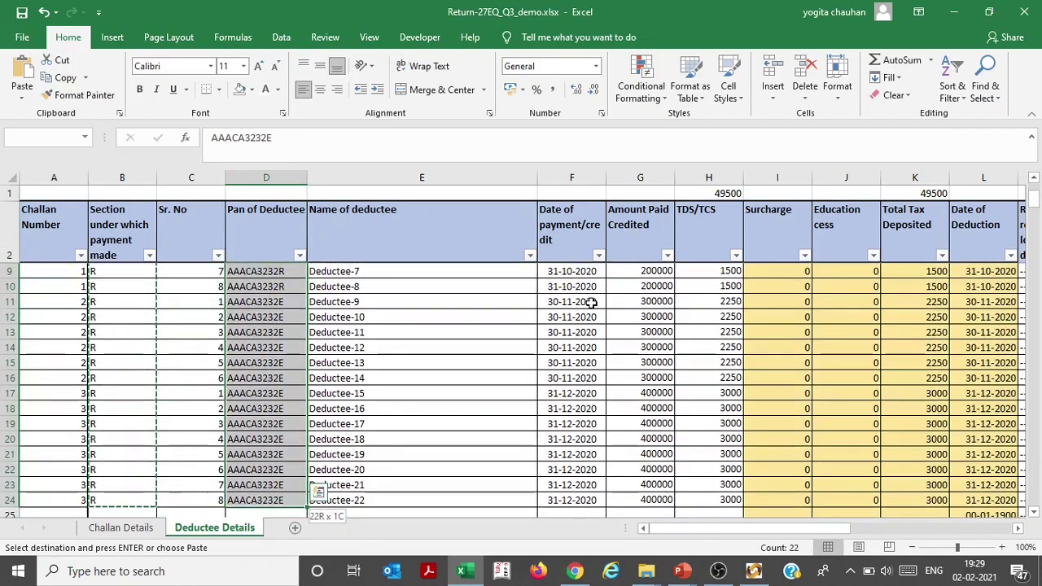
{"action": "key", "text": "shift+Right"}
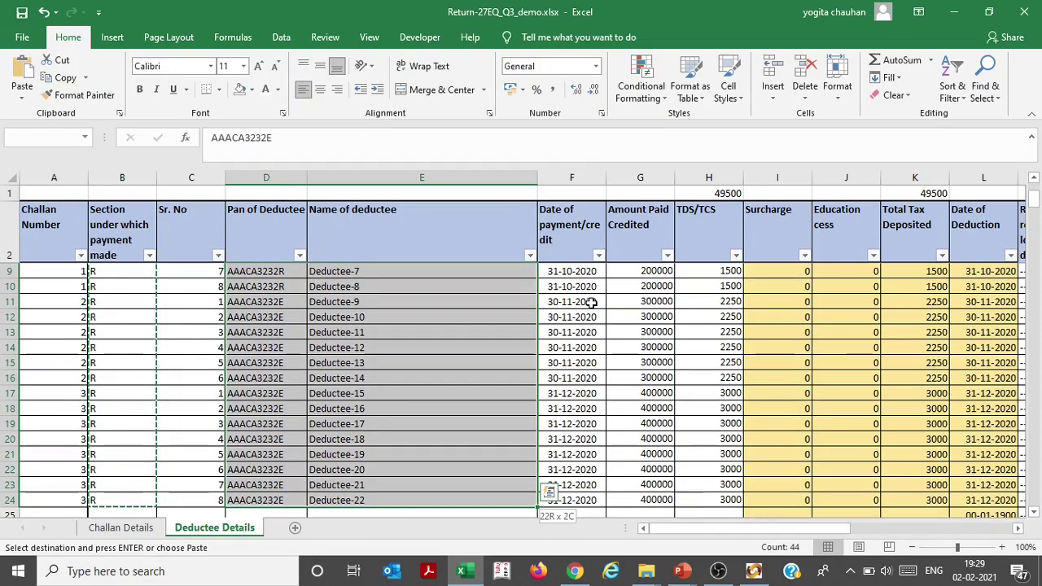
{"action": "key", "text": "shift+Right"}
{"action": "key", "text": "shift+Right"}
{"action": "key", "text": "shift+Right"}
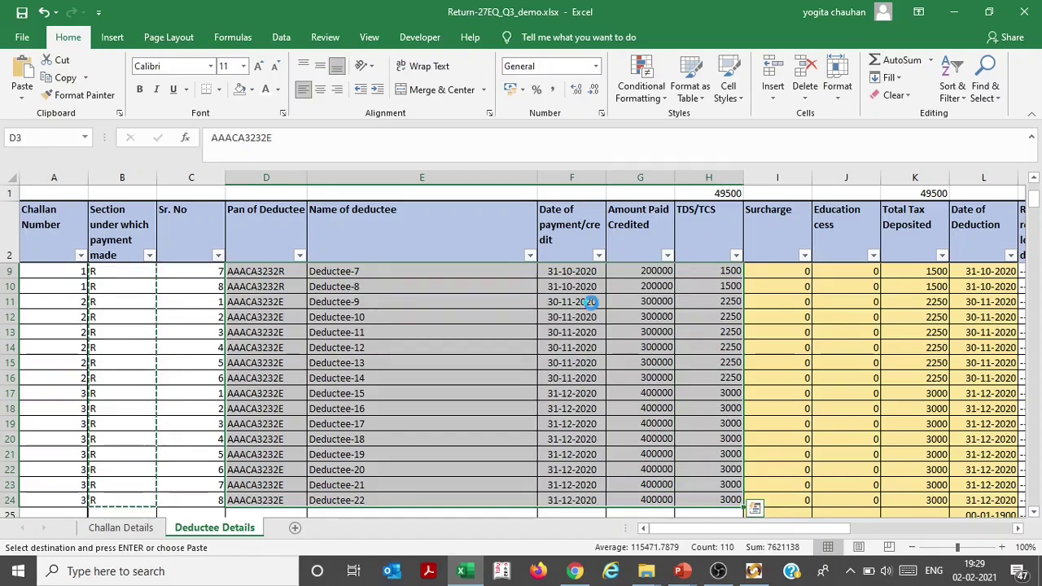
{"action": "key", "text": "ctrl+c"}
{"action": "key", "text": "alt+Tab"}
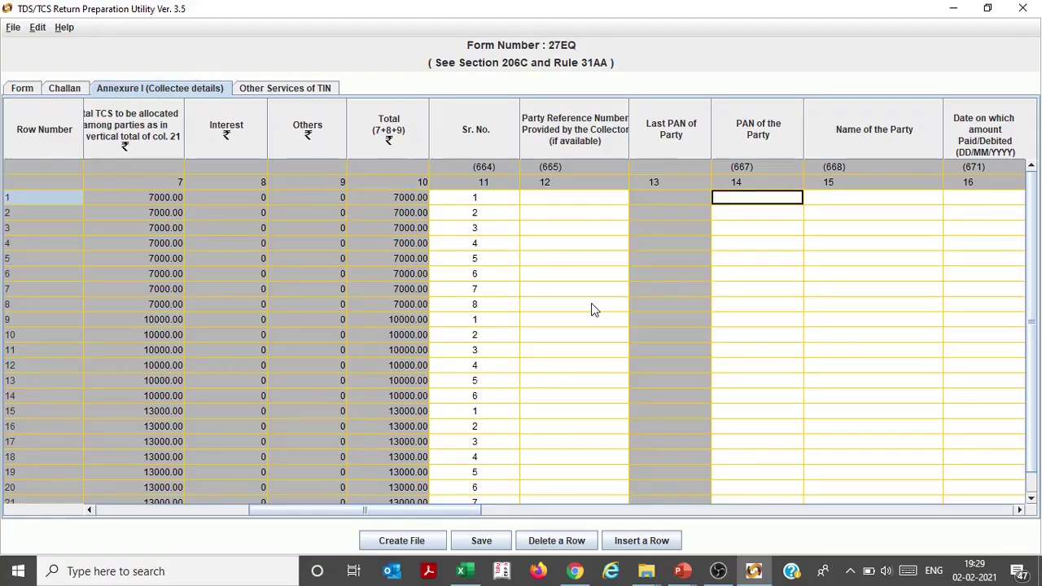
{"action": "key", "text": "alt+Tab"}
{"action": "key", "text": "shift+Right"}
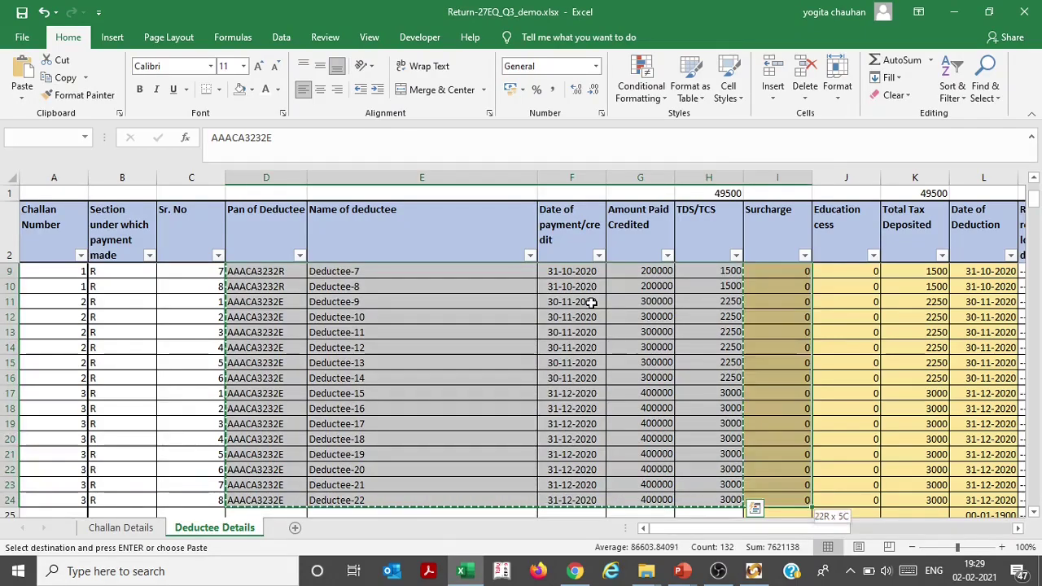
{"action": "key", "text": "shift+Right"}
{"action": "key", "text": "ctrl+c"}
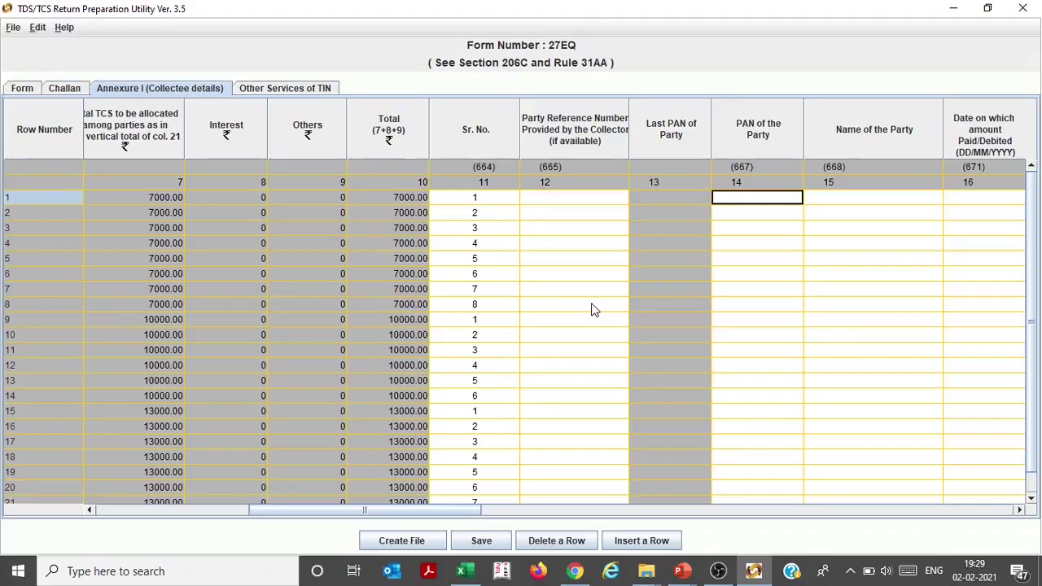
{"action": "key", "text": "alt+Tab"}
{"action": "key", "text": "ctrl+v"}
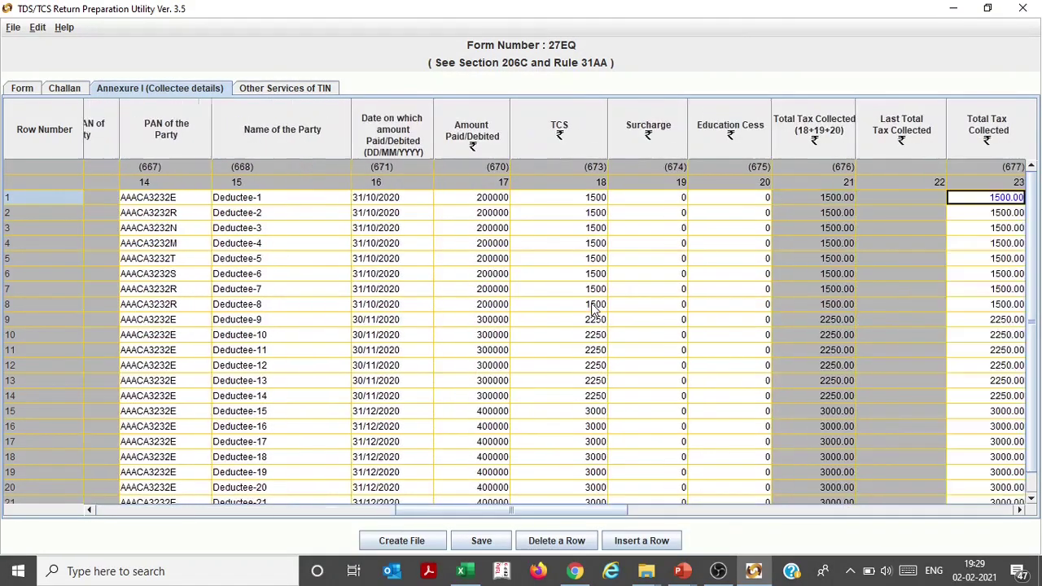
Copy the payment dates F3:F24 from Excel into the Date of Collection column
{"action": "key", "text": "Right"}
{"action": "key", "text": "Right"}
{"action": "key", "text": "Right"}
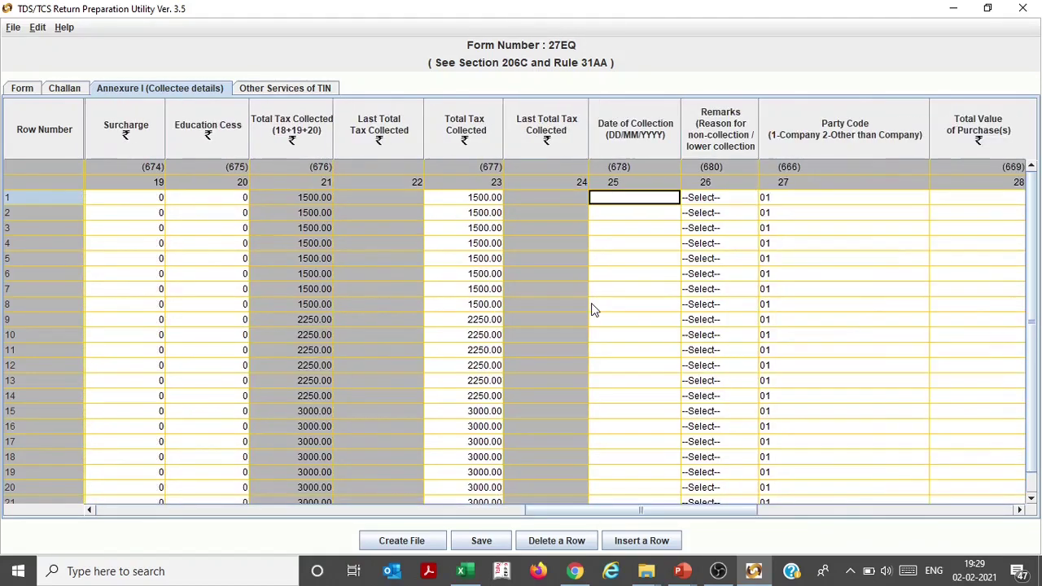
{"action": "key", "text": "alt+Tab"}
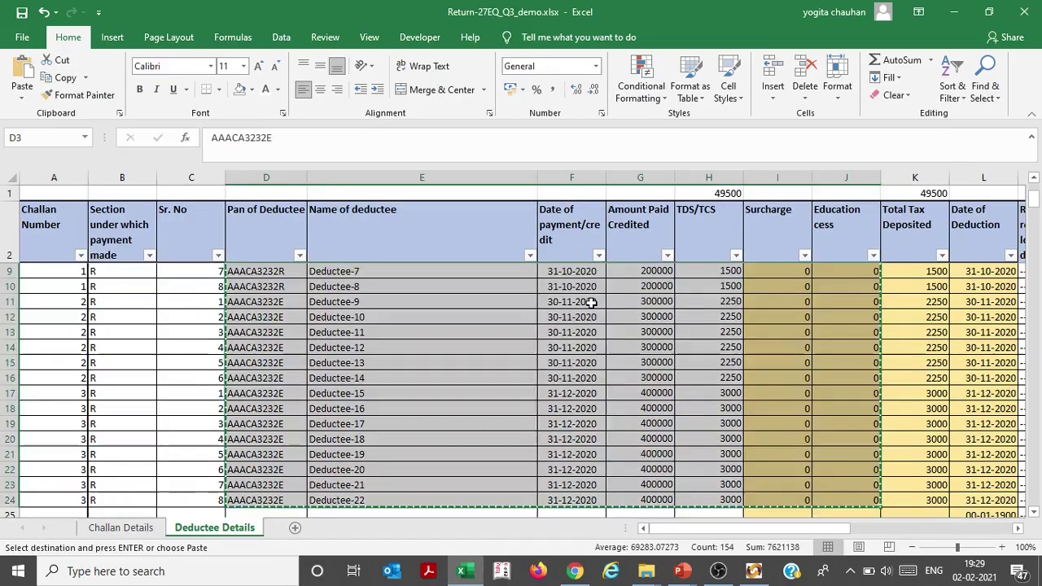
{"action": "key", "text": "Right"}
{"action": "key", "text": "Right"}
{"action": "key", "text": "Right"}
{"action": "key", "text": "Right"}
{"action": "key", "text": "Right"}
{"action": "key", "text": "Right"}
{"action": "key", "text": "Right"}
{"action": "key", "text": "Right"}
{"action": "key", "text": "Right"}
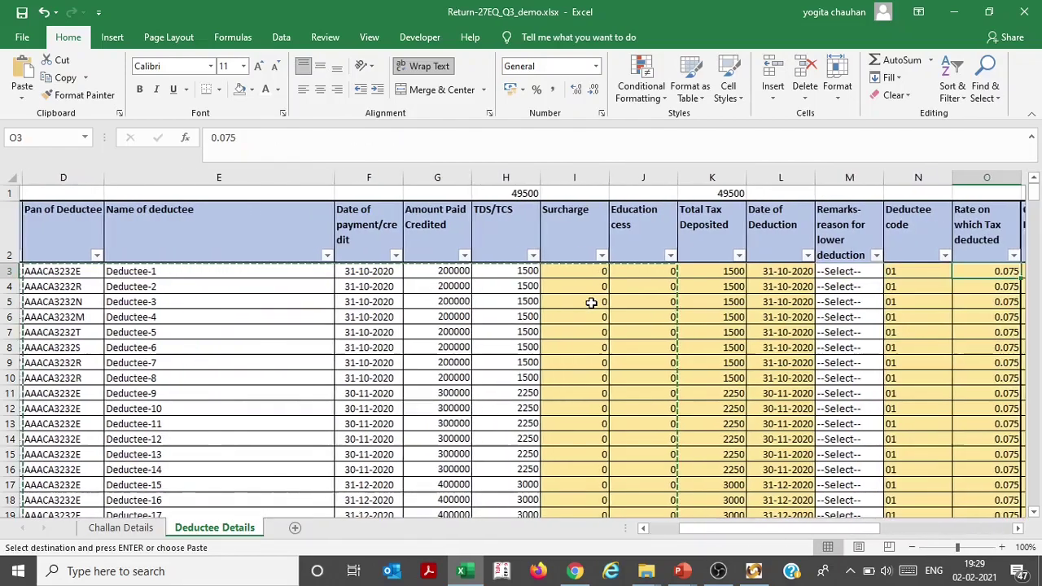
{"action": "key", "text": "Left"}
{"action": "key", "text": "Left"}
{"action": "key", "text": "Left"}
{"action": "key", "text": "Left"}
{"action": "key", "text": "Left"}
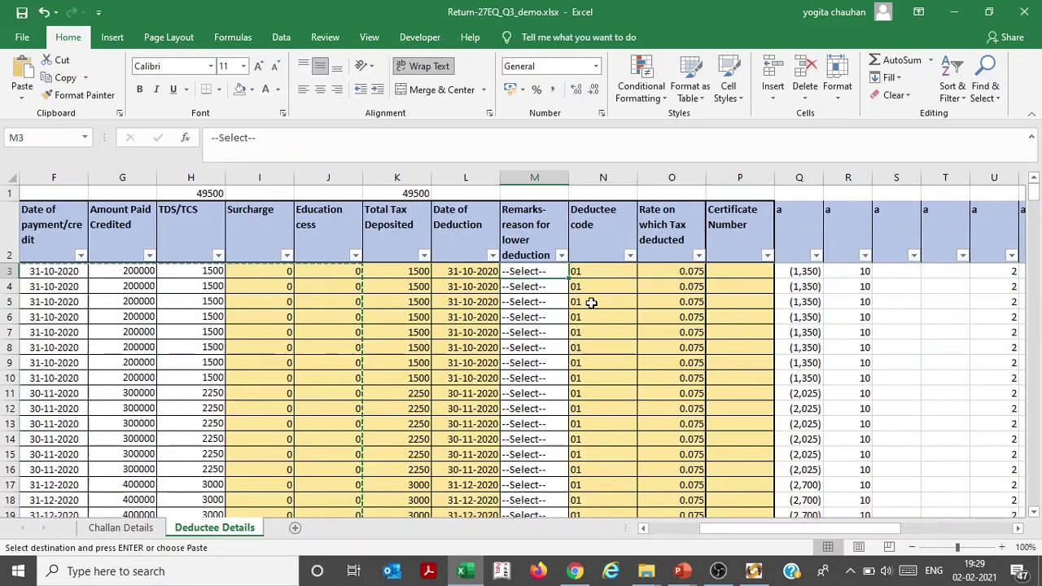
{"action": "key", "text": "ctrl+shift+Down"}
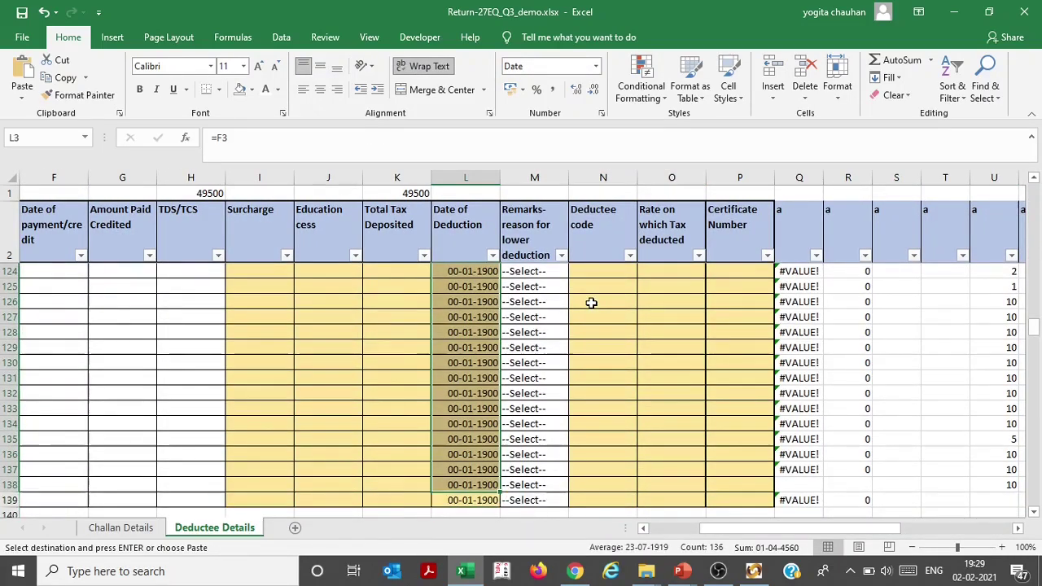
{"action": "key", "text": "Left"}
{"action": "key", "text": "Left"}
{"action": "key", "text": "Left"}
{"action": "key", "text": "Left"}
{"action": "key", "text": "Left"}
{"action": "key", "text": "Left"}
{"action": "key", "text": "Left"}
{"action": "key", "text": "Left"}
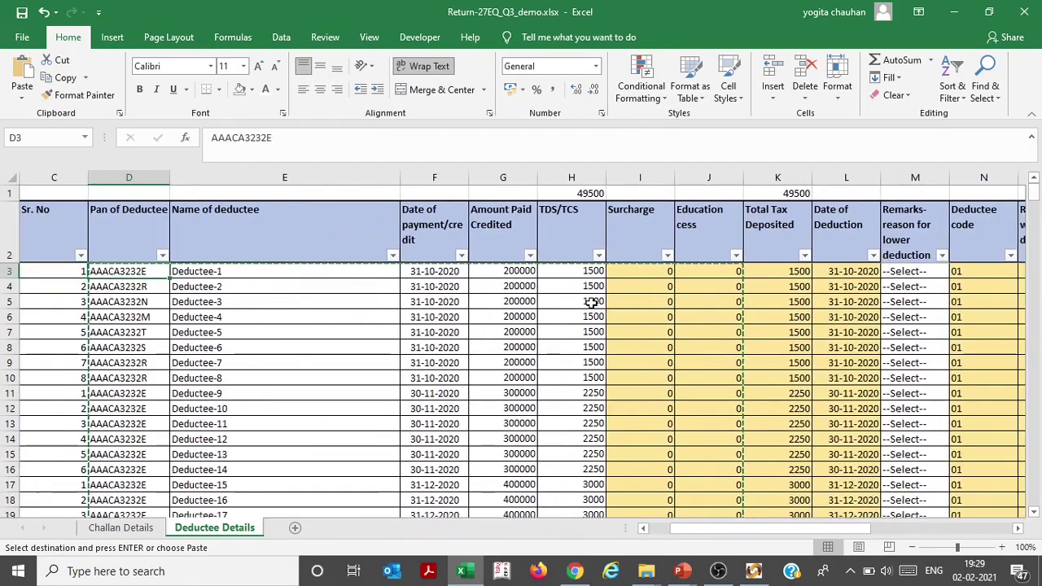
{"action": "key", "text": "Right"}
{"action": "key", "text": "Right"}
{"action": "key", "text": "ctrl+shift+Down"}
{"action": "key", "text": "ctrl+c"}
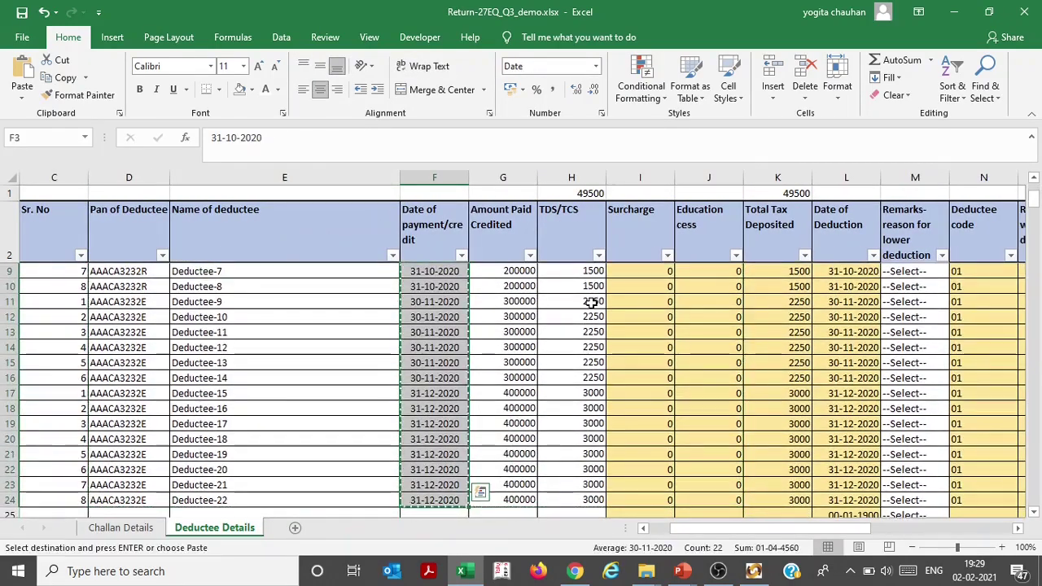
{"action": "key", "text": "alt+Tab"}
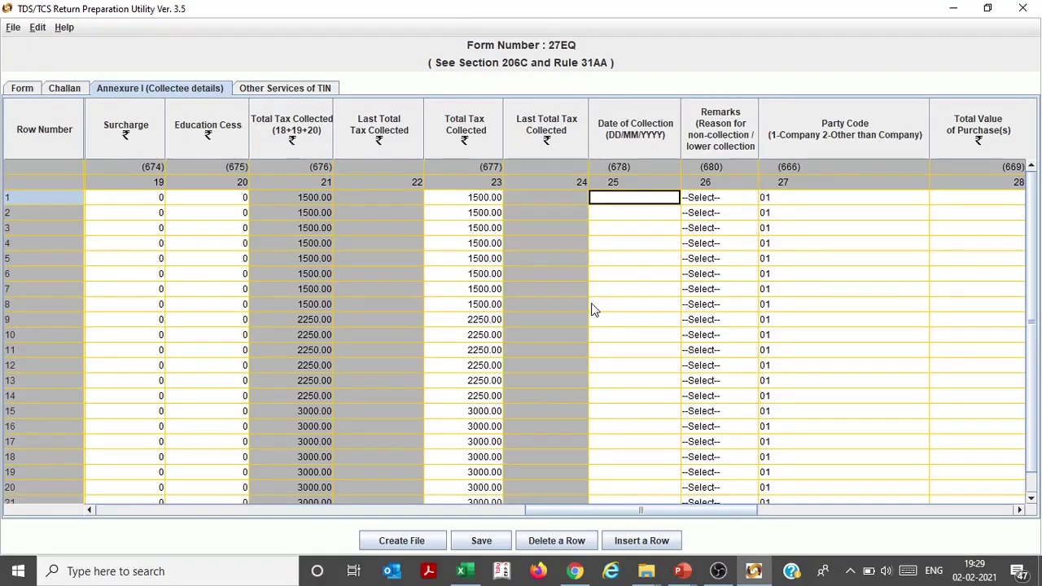
{"action": "key", "text": "ctrl+v"}
Copy the amounts G3:G24 into the Total Value of Purchase(s) column
{"action": "key", "text": "Tab"}
{"action": "key", "text": "Tab"}
{"action": "key", "text": "Tab"}
{"action": "key", "text": "Tab"}
{"action": "key", "text": "Tab"}
{"action": "key", "text": "Tab"}
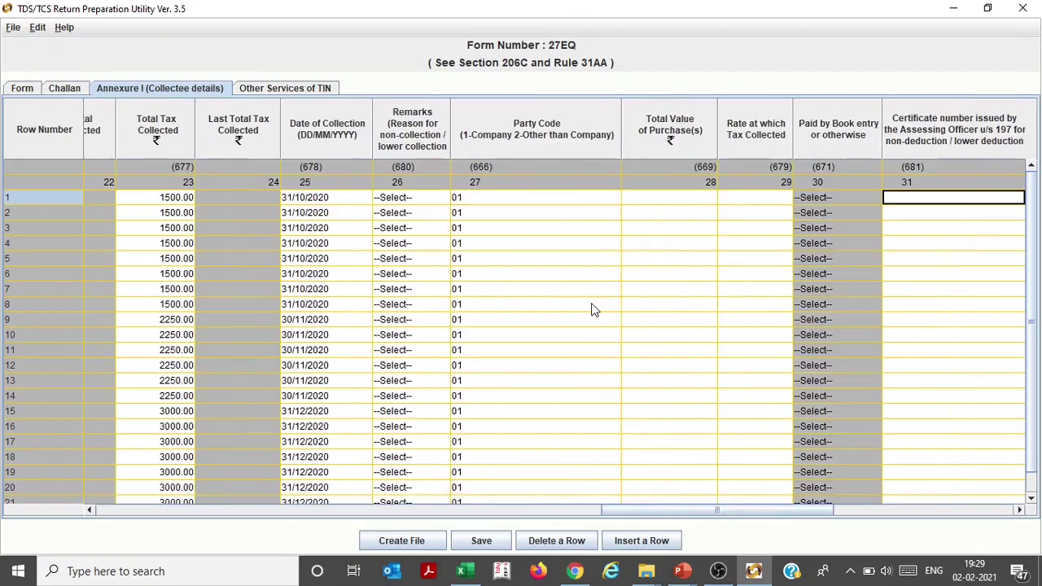
{"action": "key", "text": "shift+Tab"}
{"action": "key", "text": "shift+Tab"}
{"action": "key", "text": "alt+Tab"}
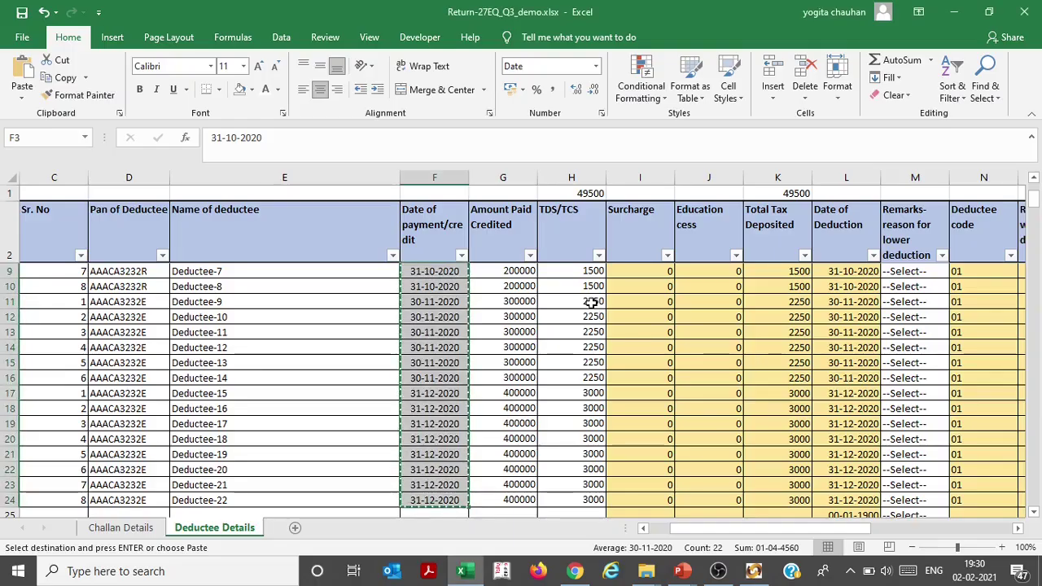
{"action": "key", "text": "alt+Tab"}
{"action": "key", "text": "shift+Tab"}
{"action": "key", "text": "alt+Tab"}
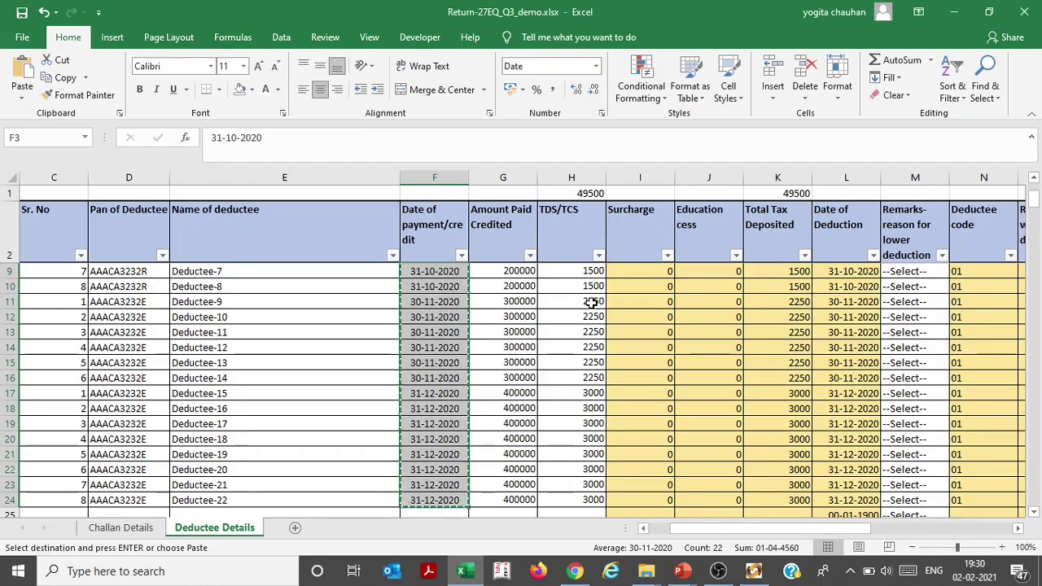
{"action": "key", "text": "Right"}
{"action": "key", "text": "ctrl+shift+Down"}
{"action": "key", "text": "ctrl+c"}
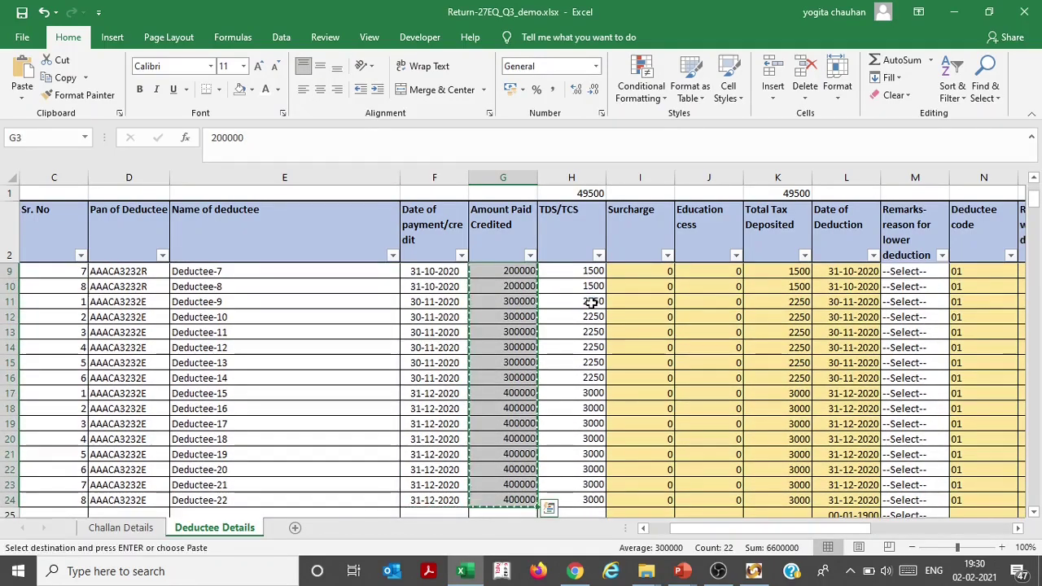
{"action": "key", "text": "alt+Tab"}
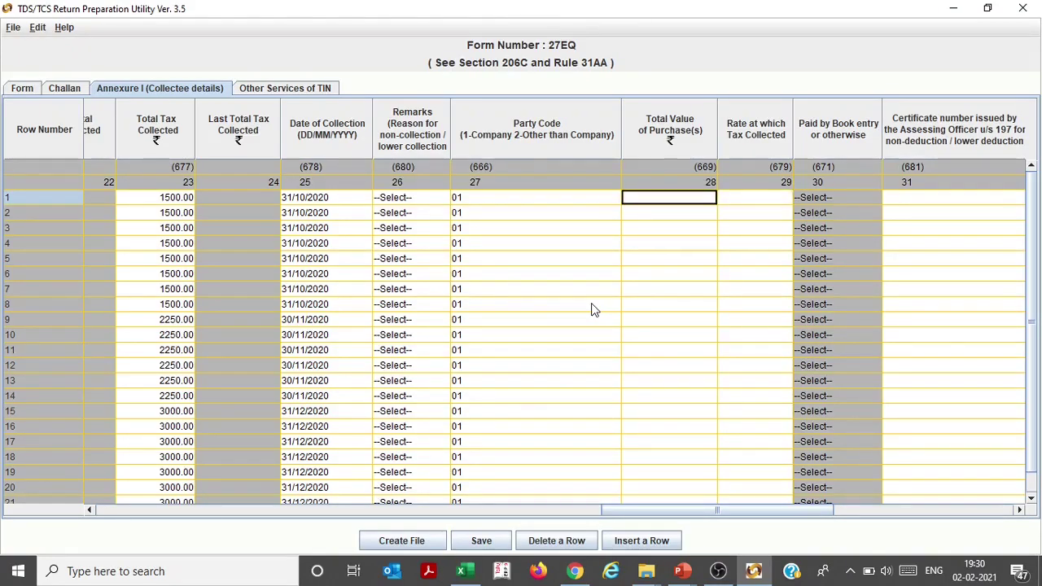
{"action": "key", "text": "ctrl+v"}
Copy the 0.075 rates from O3:O24 into the collection Rate column
{"action": "key", "text": "alt+Tab"}
{"action": "key", "text": "Right"}
{"action": "key", "text": "Up"}
{"action": "key", "text": "Down"}
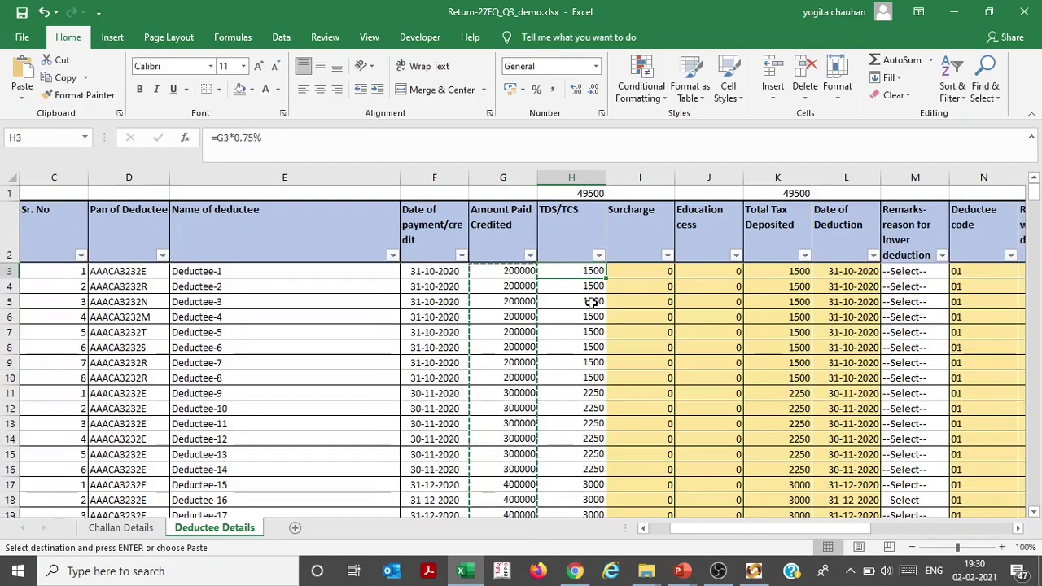
{"action": "key", "text": "Right"}
{"action": "key", "text": "Right"}
{"action": "key", "text": "Right"}
{"action": "key", "text": "Right"}
{"action": "key", "text": "Right"}
{"action": "key", "text": "Right"}
{"action": "key", "text": "Right"}
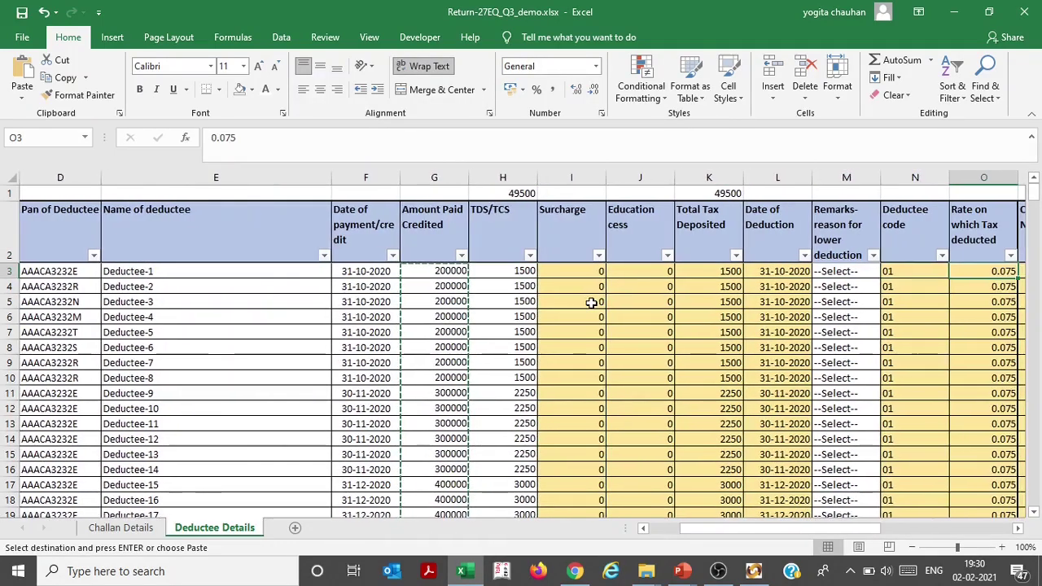
{"action": "key", "text": "ctrl+shift+Down"}
{"action": "key", "text": "Up"}
{"action": "key", "text": "Down"}
{"action": "key", "text": "shift+Down"}
{"action": "key", "text": "shift+Down"}
{"action": "key", "text": "shift+Down"}
{"action": "key", "text": "shift+Down"}
{"action": "key", "text": "shift+Down"}
{"action": "key", "text": "shift+Down"}
{"action": "key", "text": "shift+Down"}
{"action": "key", "text": "shift+Down"}
{"action": "key", "text": "shift+Down"}
{"action": "key", "text": "shift+Down"}
{"action": "key", "text": "shift+Down"}
{"action": "key", "text": "shift+Down"}
{"action": "key", "text": "shift+Down"}
{"action": "key", "text": "shift+Down"}
{"action": "key", "text": "shift+Down"}
{"action": "key", "text": "shift+Down"}
{"action": "key", "text": "shift+Down"}
{"action": "key", "text": "shift+Down"}
{"action": "key", "text": "shift+Down"}
{"action": "key", "text": "shift+Down"}
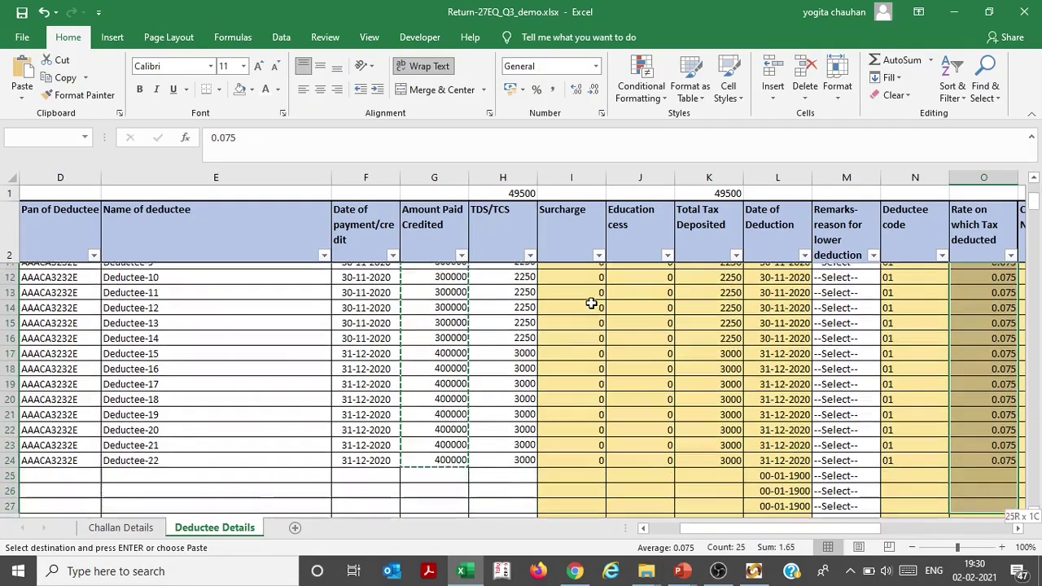
{"action": "key", "text": "shift+Up"}
{"action": "key", "text": "shift+Up"}
{"action": "key", "text": "shift+Up"}
{"action": "key", "text": "ctrl+c"}
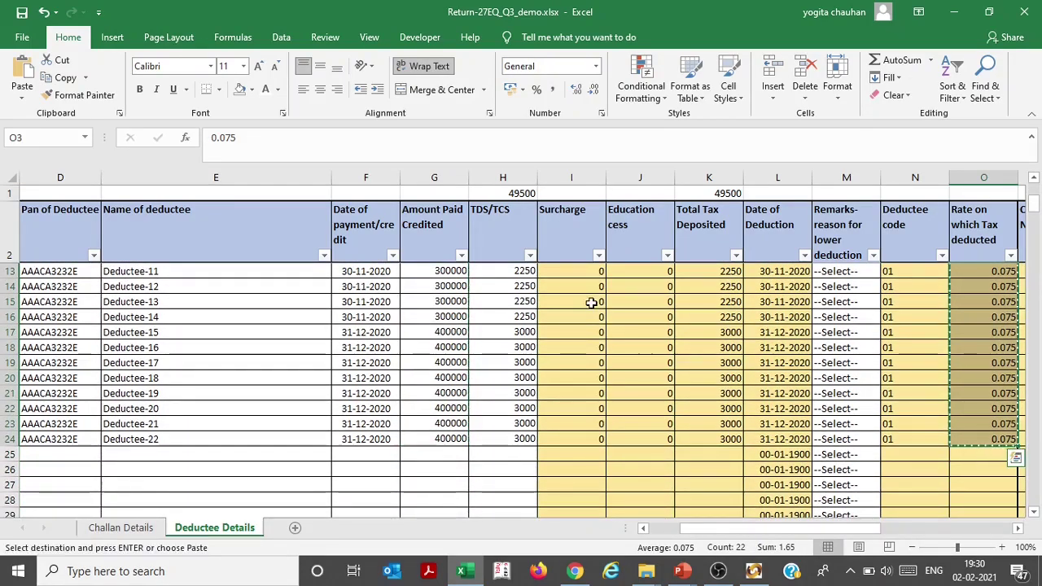
{"action": "key", "text": "alt+Tab"}
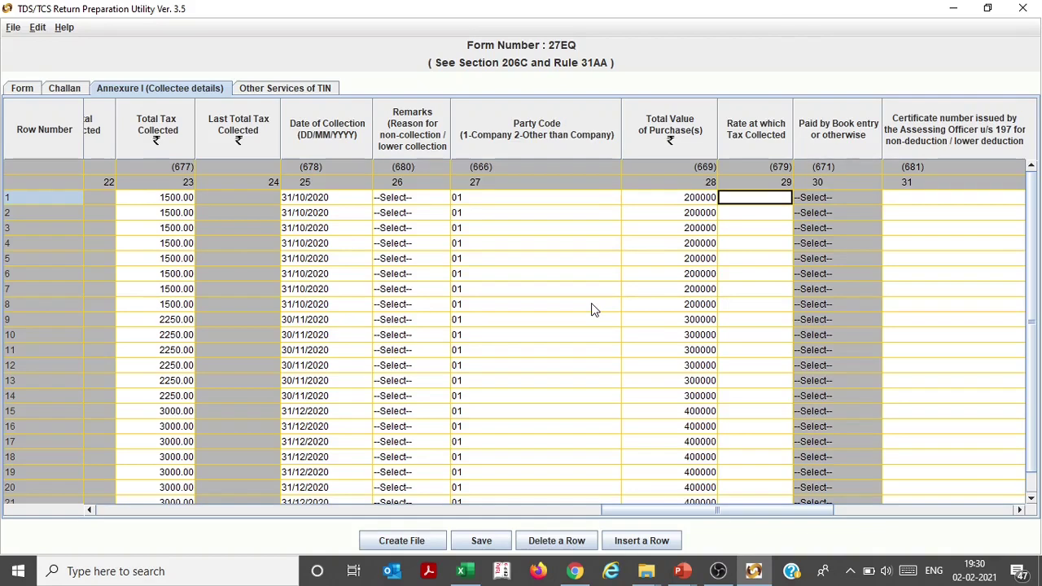
{"action": "key", "text": "ctrl+v"}
{"action": "key", "text": "Tab"}
{"action": "key", "text": "Tab"}
{"action": "key", "text": "Tab"}
{"action": "key", "text": "Tab"}
{"action": "key", "text": "Tab"}
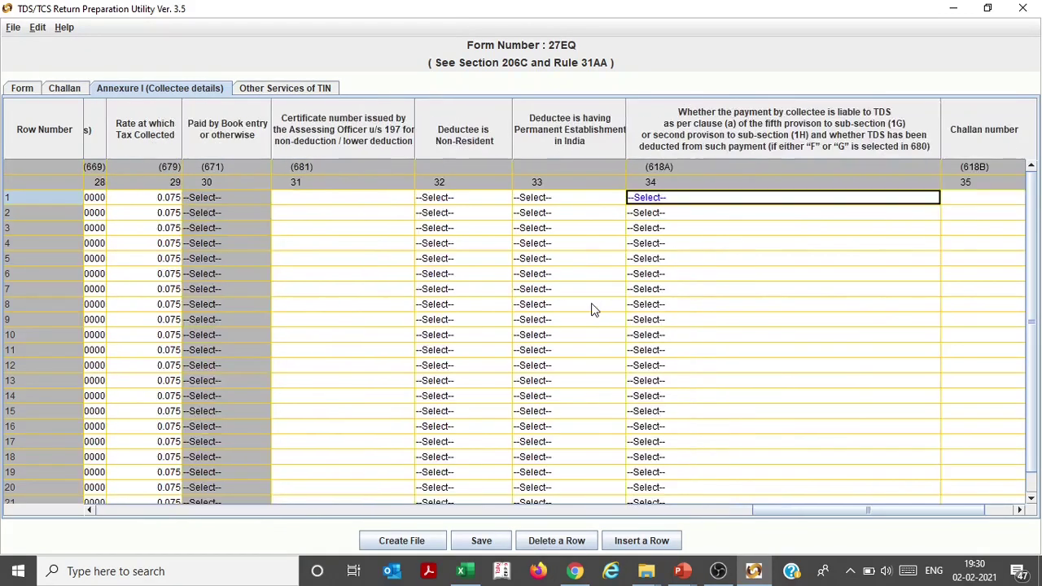
{"action": "key", "text": "Tab"}
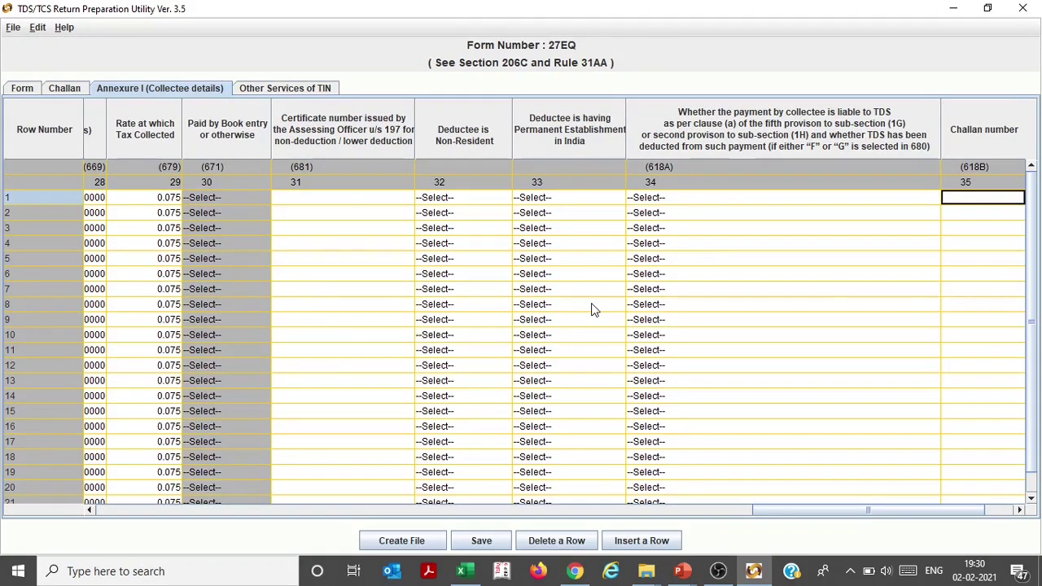
{"action": "key", "text": "Tab"}
{"action": "key", "text": "shift+Tab"}
{"action": "key", "text": "shift+Tab"}
{"action": "key", "text": "shift+Tab"}
{"action": "key", "text": "shift+Tab"}
{"action": "key", "text": "shift+Tab"}
{"action": "key", "text": "shift+Tab"}
{"action": "key", "text": "shift+Tab"}
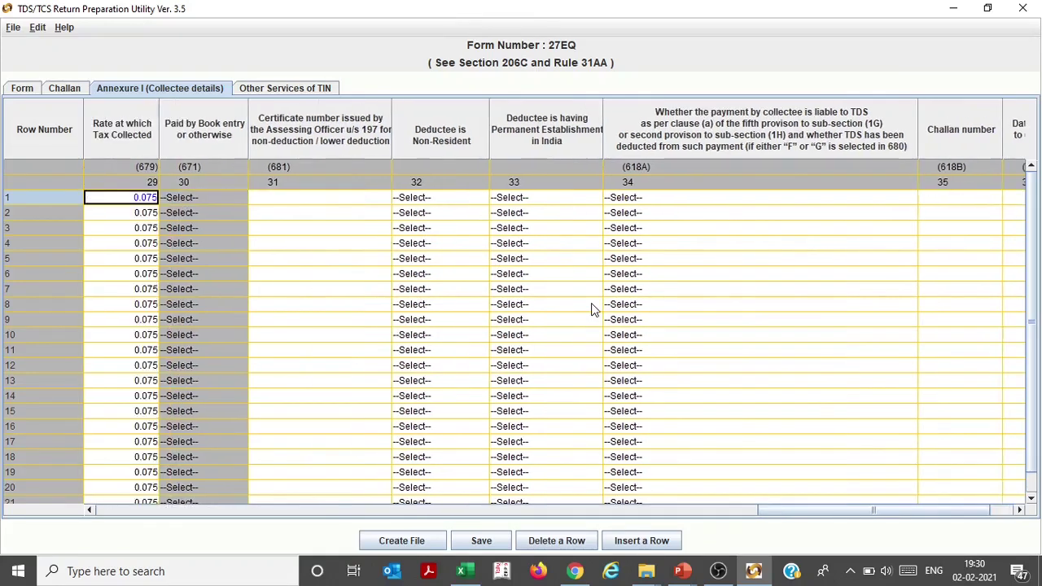
{"action": "key", "text": "shift+Tab"}
{"action": "key", "text": "Tab"}
{"action": "key", "text": "Tab"}
{"action": "key", "text": "Tab"}
{"action": "key", "text": "shift+Tab"}
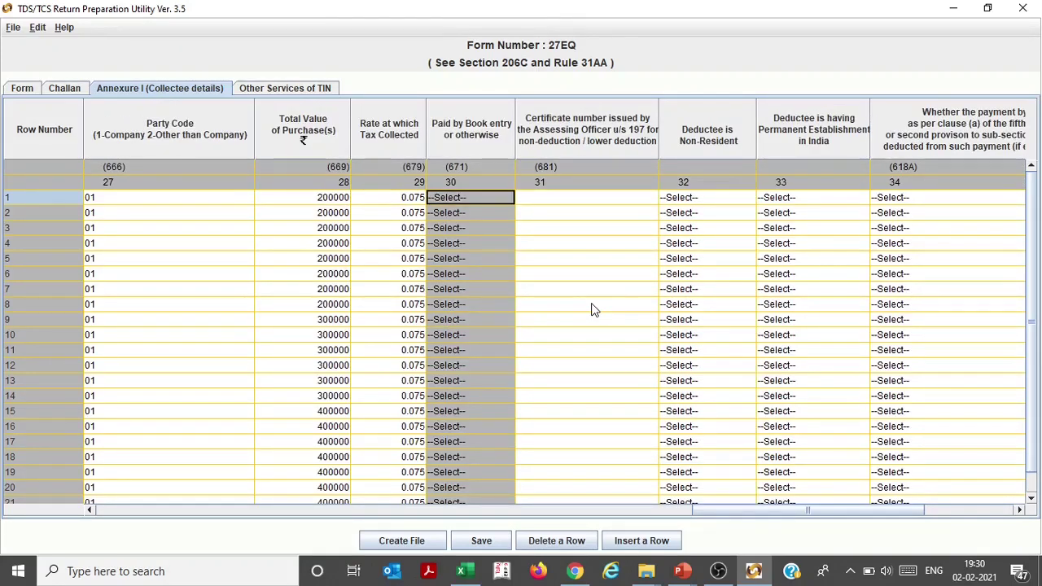
{"action": "key", "text": "shift+Tab"}
{"action": "key", "text": "shift+Tab"}
{"action": "key", "text": "shift+Tab"}
{"action": "key", "text": "shift+Tab"}
{"action": "key", "text": "shift+Tab"}
{"action": "key", "text": "shift+Tab"}
{"action": "key", "text": "shift+Tab"}
{"action": "key", "text": "shift+Tab"}
{"action": "key", "text": "shift+Tab"}
{"action": "key", "text": "shift+Tab"}
{"action": "key", "text": "shift+Tab"}
{"action": "key", "text": "shift+Tab"}
{"action": "key", "text": "shift+Tab"}
{"action": "key", "text": "shift+Tab"}
{"action": "key", "text": "shift+Tab"}
{"action": "key", "text": "shift+Tab"}
{"action": "key", "text": "shift+Tab"}
{"action": "key", "text": "shift+Tab"}
{"action": "key", "text": "shift+Tab"}
{"action": "key", "text": "shift+Tab"}
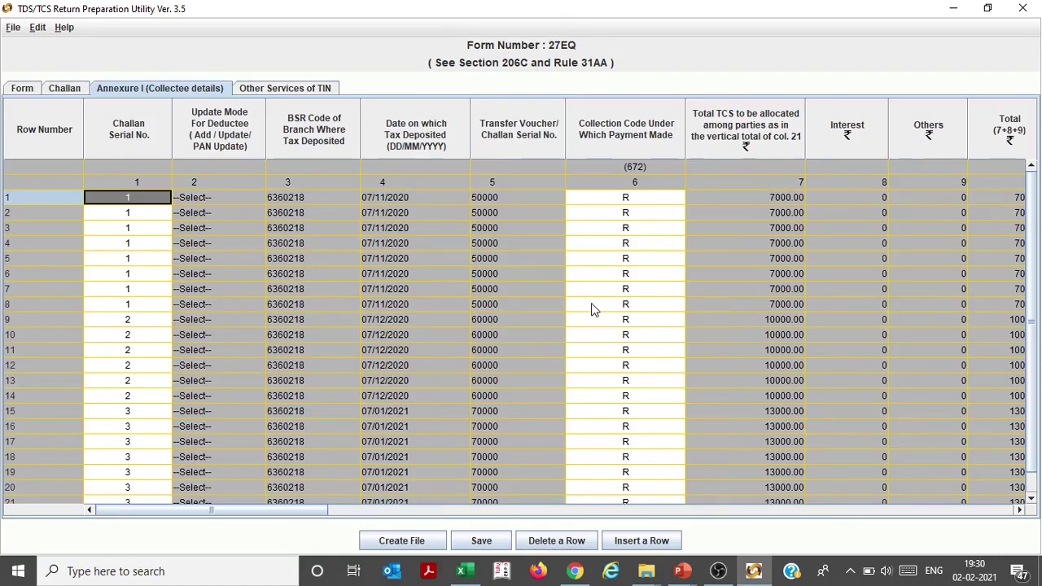
{"action": "left_click", "coordinate": [399, 540]}
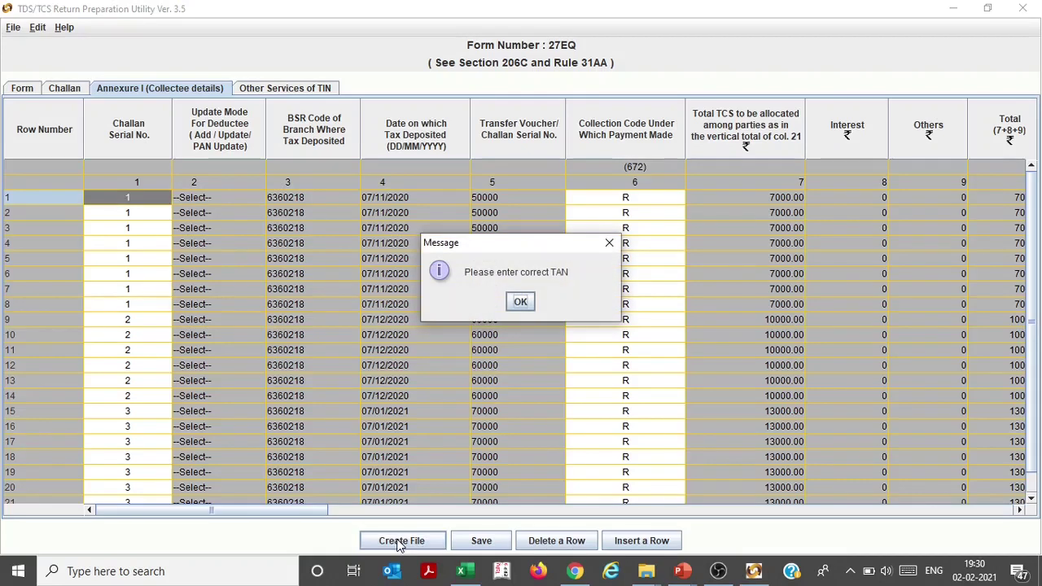
{"action": "left_click", "coordinate": [524, 301]}
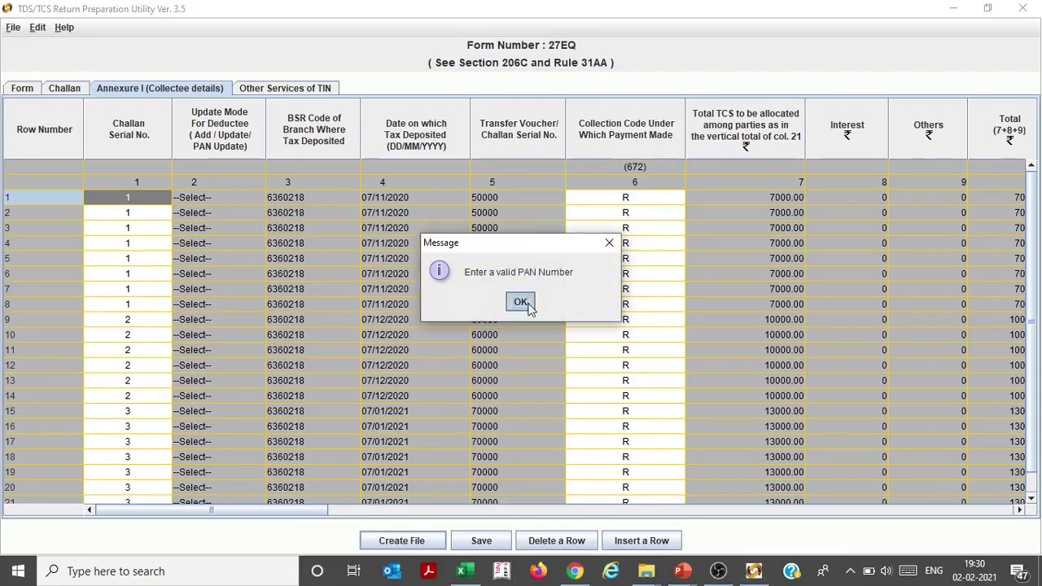
{"action": "left_click", "coordinate": [524, 302]}
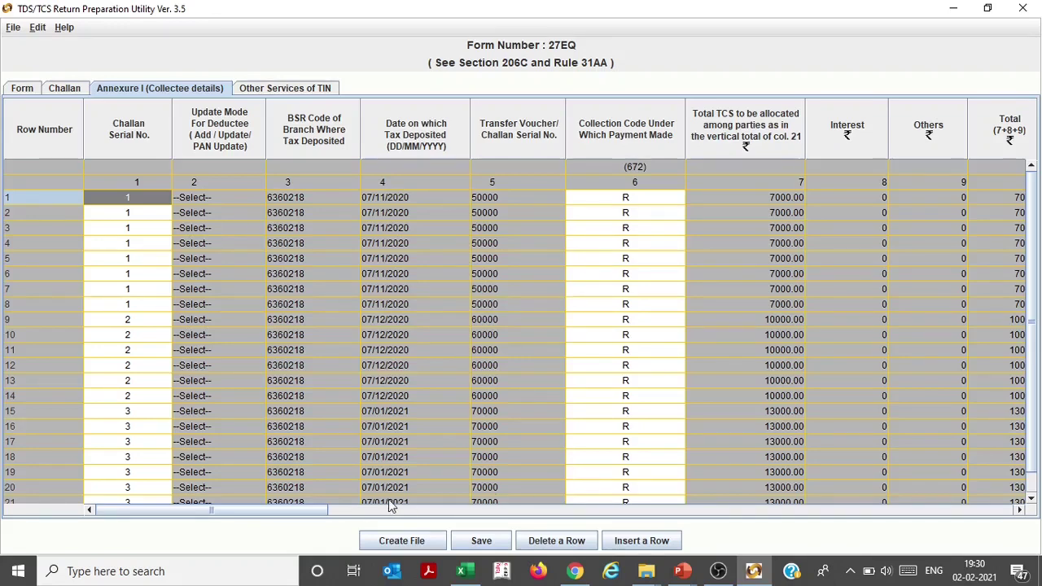
{"action": "left_click_drag", "start_coordinate": [241, 512], "coordinate": [346, 502]}
{"action": "left_click_drag", "start_coordinate": [345, 502], "coordinate": [51, 466]}
On the statement particulars form, replace the collector's PAN and TAN with new values
{"action": "left_click", "coordinate": [78, 87]}
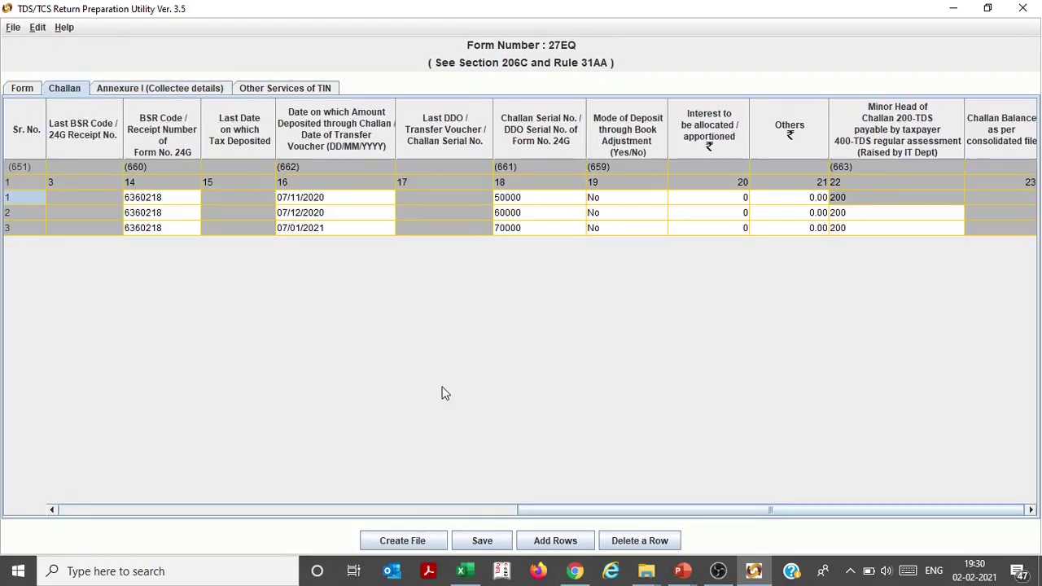
{"action": "left_click_drag", "start_coordinate": [548, 512], "coordinate": [255, 477]}
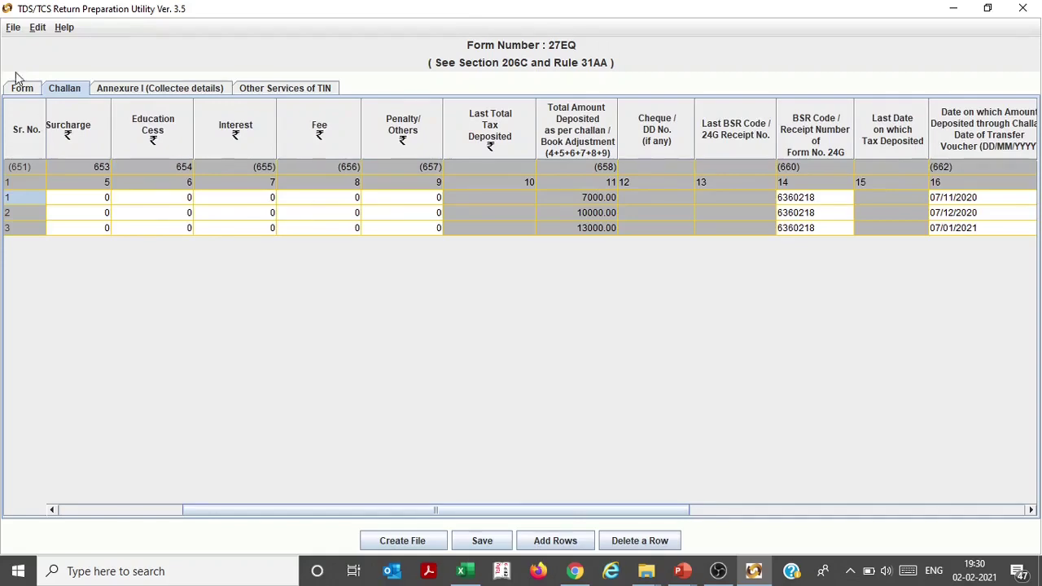
{"action": "left_click", "coordinate": [19, 85]}
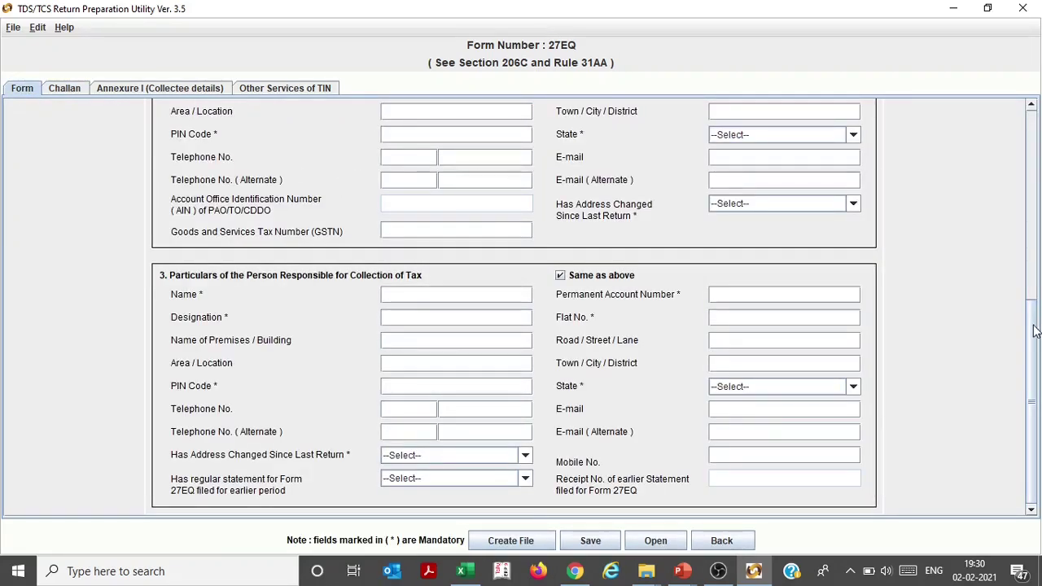
{"action": "left_click_drag", "start_coordinate": [1034, 331], "coordinate": [1033, 137]}
{"action": "left_click", "coordinate": [466, 210]}
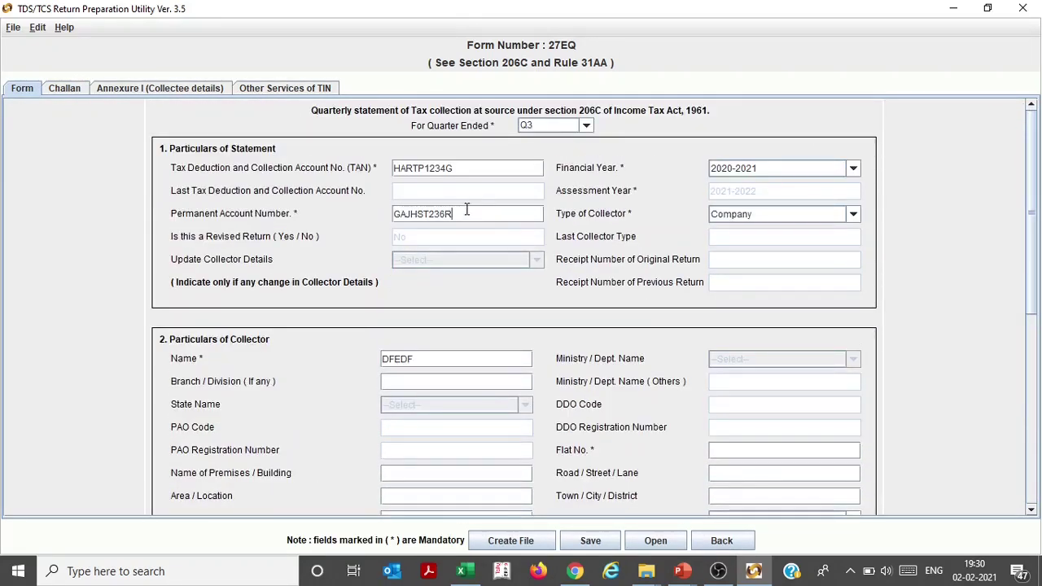
{"action": "left_click_drag", "start_coordinate": [467, 210], "coordinate": [373, 210]}
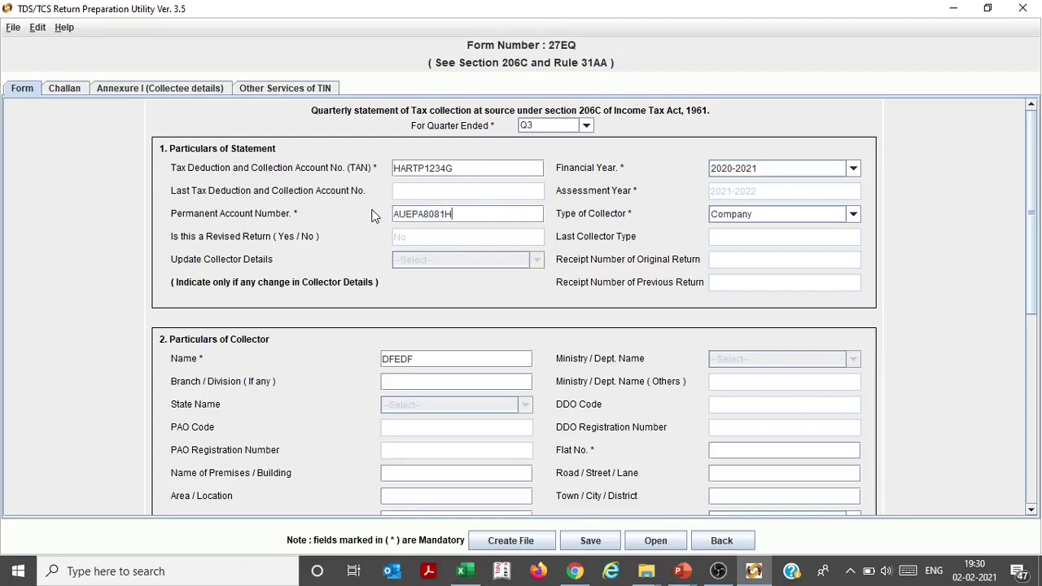
{"action": "left_click_drag", "start_coordinate": [464, 170], "coordinate": [328, 175]}
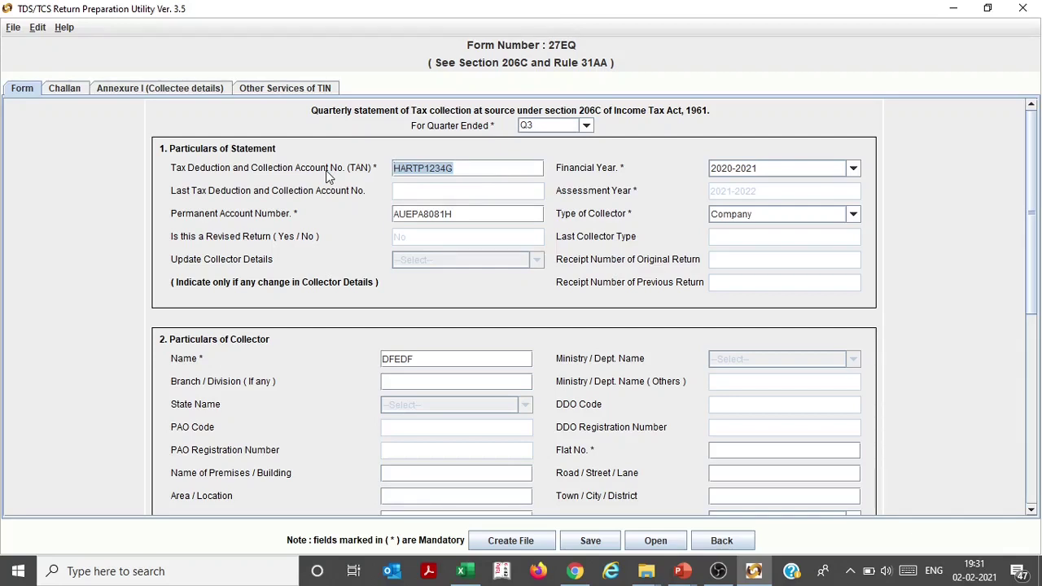
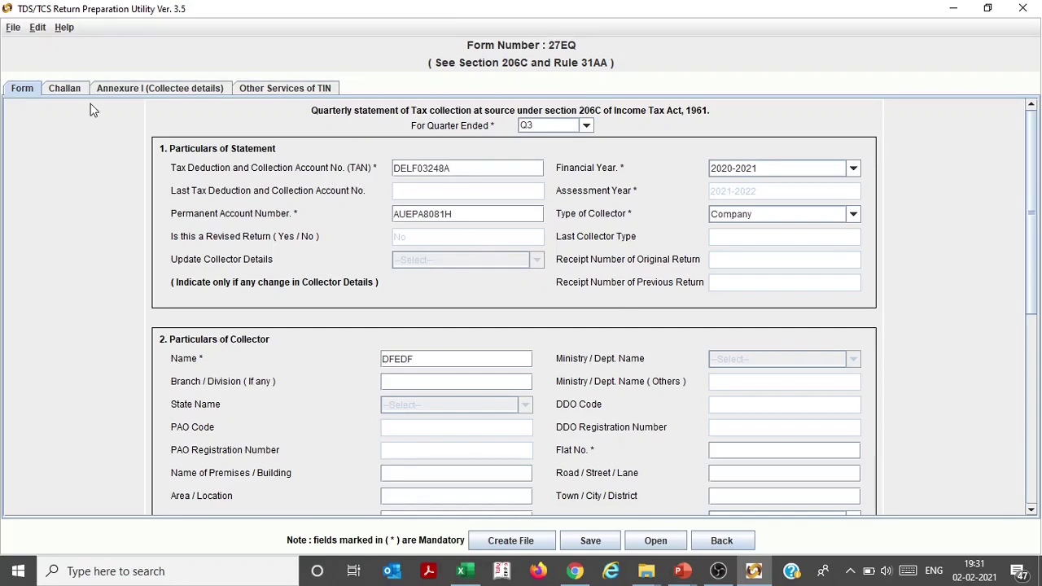
After the missing flat number warning, enter the collector's Flat No. and PIN Code
{"action": "left_click", "coordinate": [508, 539]}
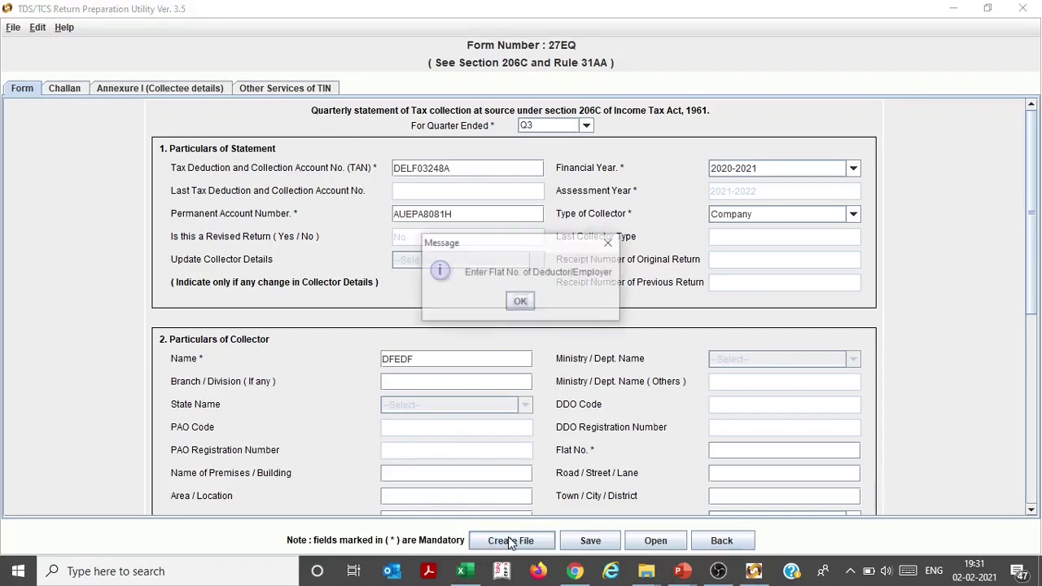
{"action": "left_click", "coordinate": [521, 302]}
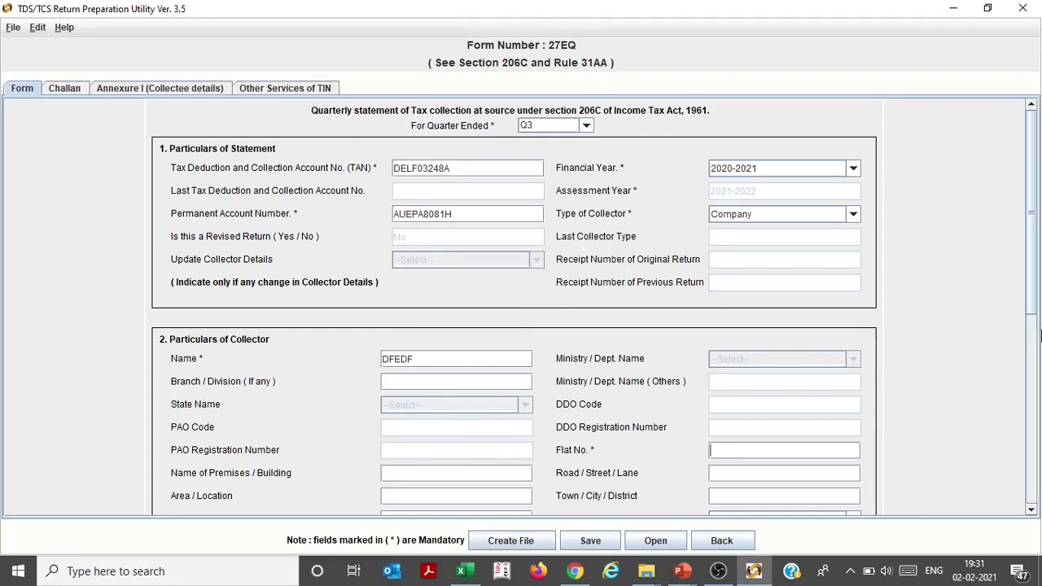
{"action": "scroll", "coordinate": [1010, 350], "scroll_direction": "down", "scroll_amount": 3}
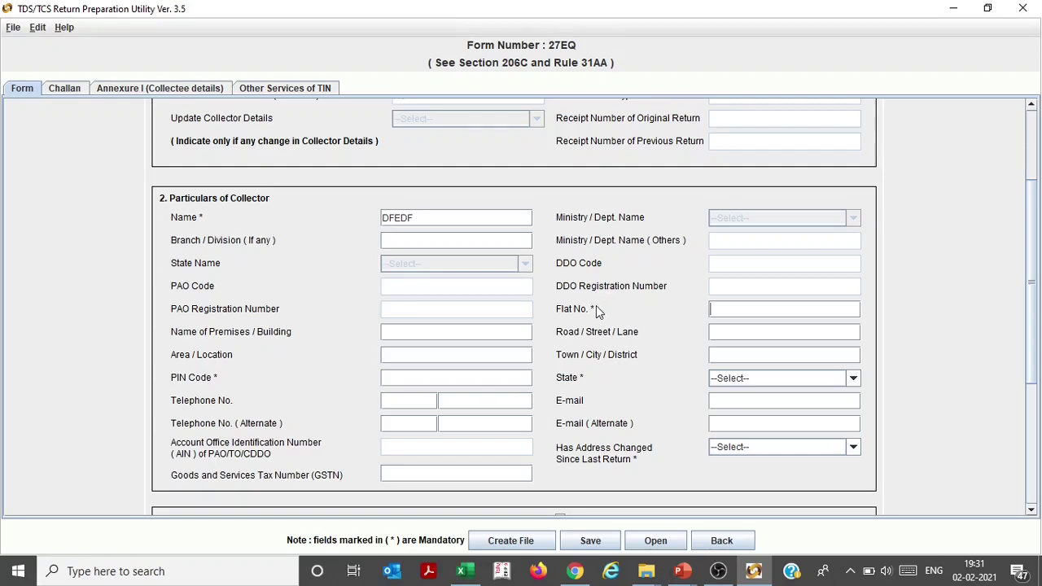
{"action": "type", "text": "DS"}
{"action": "left_click", "coordinate": [473, 378]}
{"action": "type", "text": "122015"}
Set the collector's state to Delhi, enter the e-mail, and mark address unchanged (No)
{"action": "left_click", "coordinate": [760, 378]}
{"action": "key", "text": "h"}
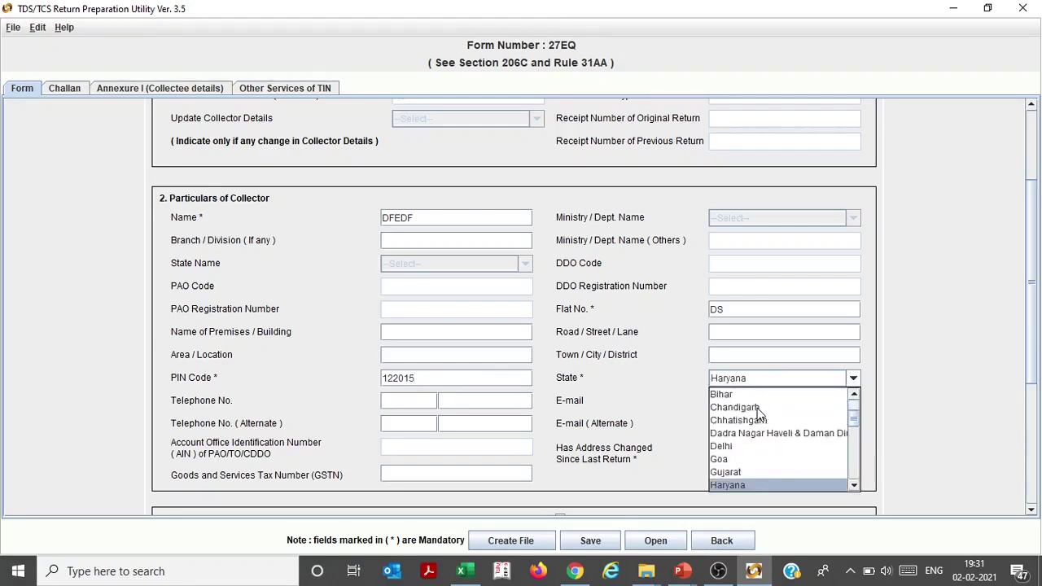
{"action": "key", "text": "d"}
{"action": "key", "text": "d"}
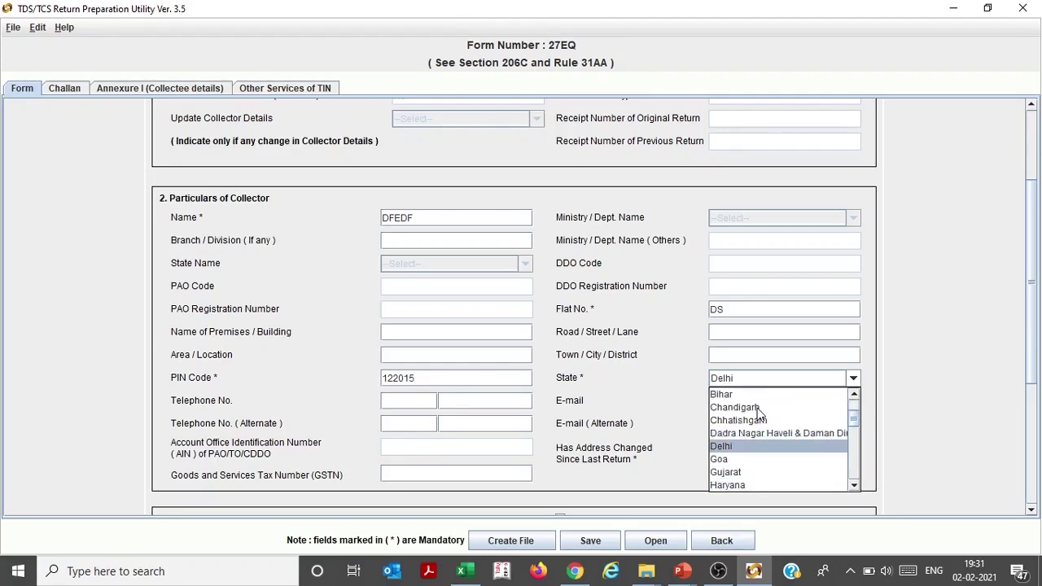
{"action": "key", "text": "Return"}
{"action": "scroll", "coordinate": [889, 338], "scroll_direction": "down", "scroll_amount": 3}
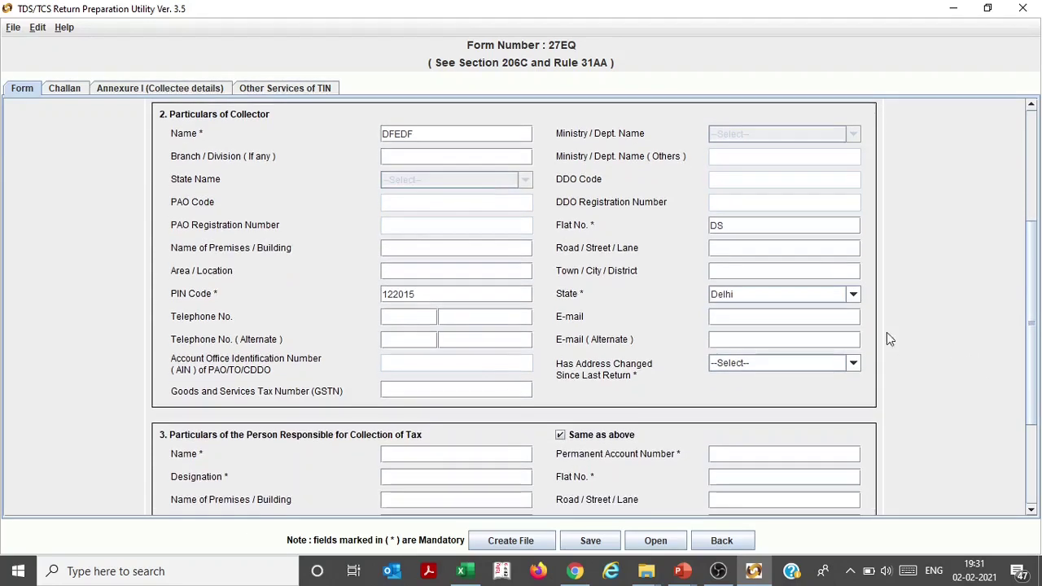
{"action": "left_click", "coordinate": [758, 316]}
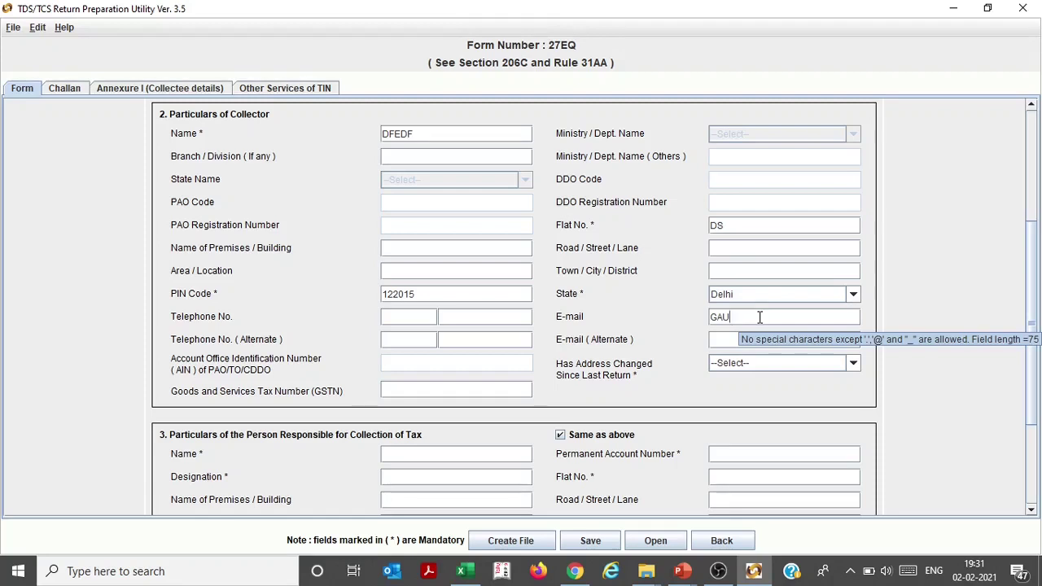
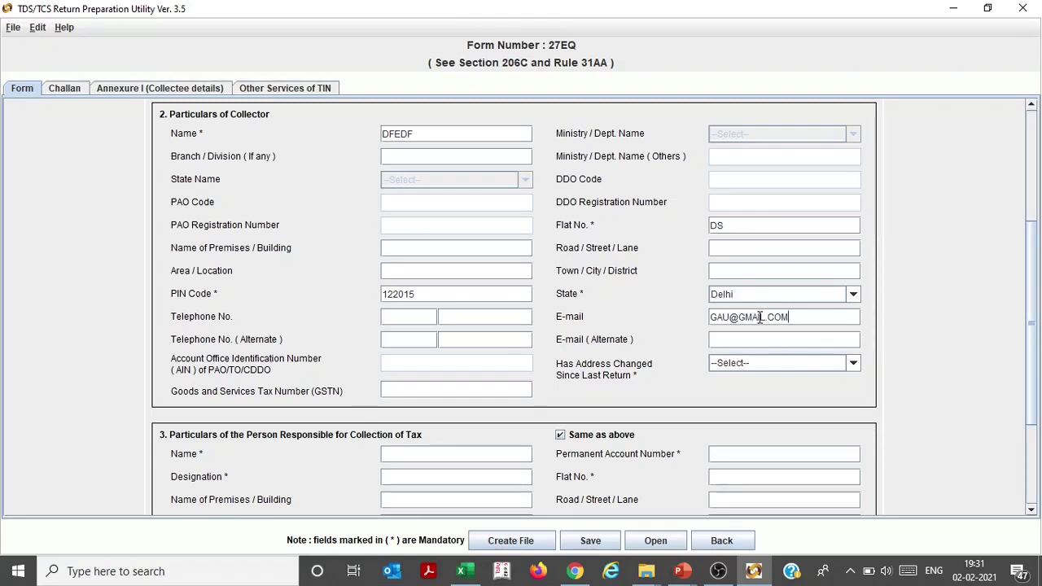
{"action": "left_click", "coordinate": [761, 363]}
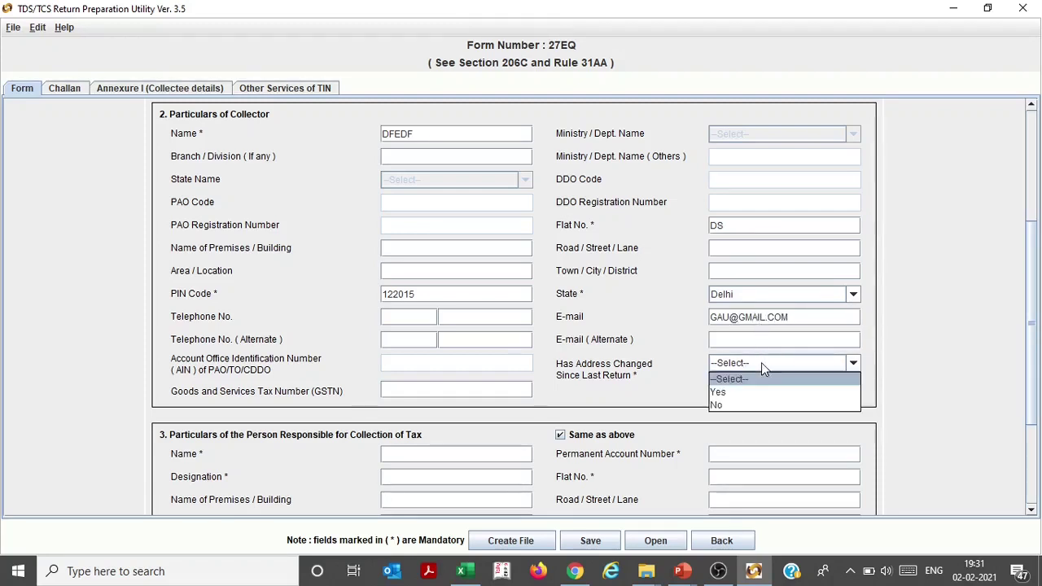
{"action": "left_click", "coordinate": [748, 405]}
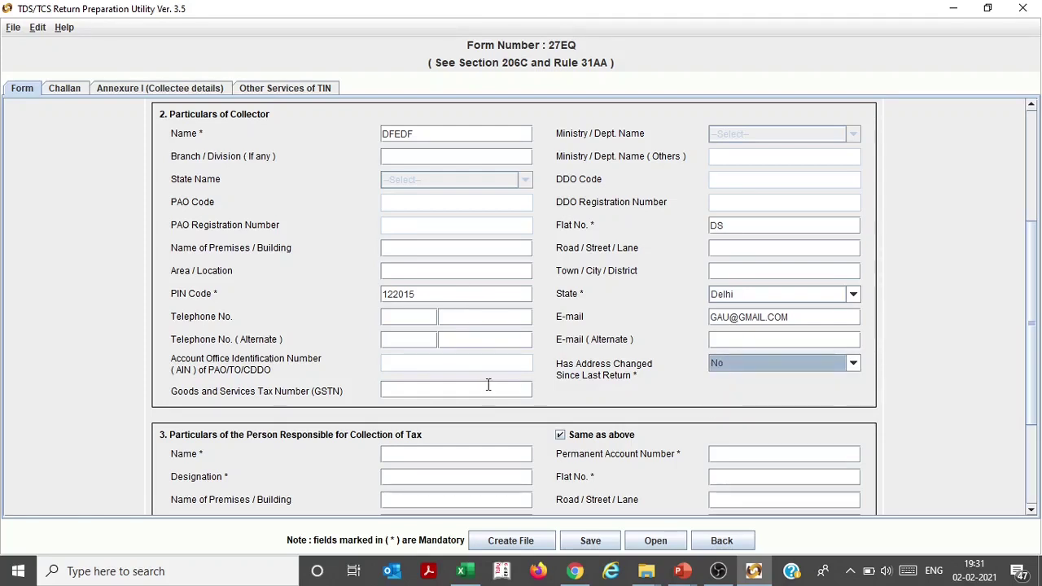
{"action": "scroll", "coordinate": [927, 397], "scroll_direction": "down", "scroll_amount": 5}
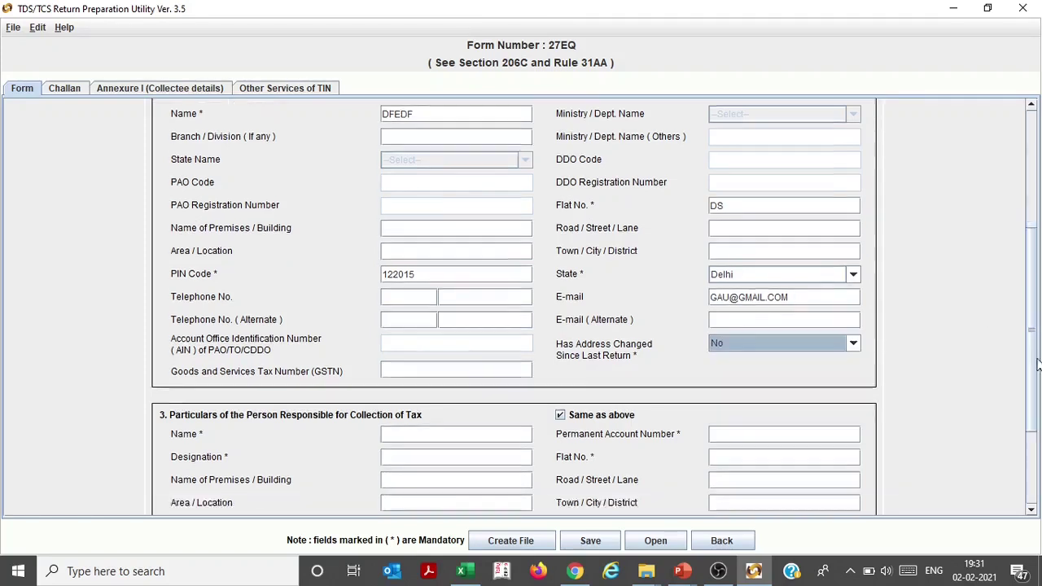
Enter the responsible person's PAN, name, designation DF and PIN Code
{"action": "left_click", "coordinate": [794, 358]}
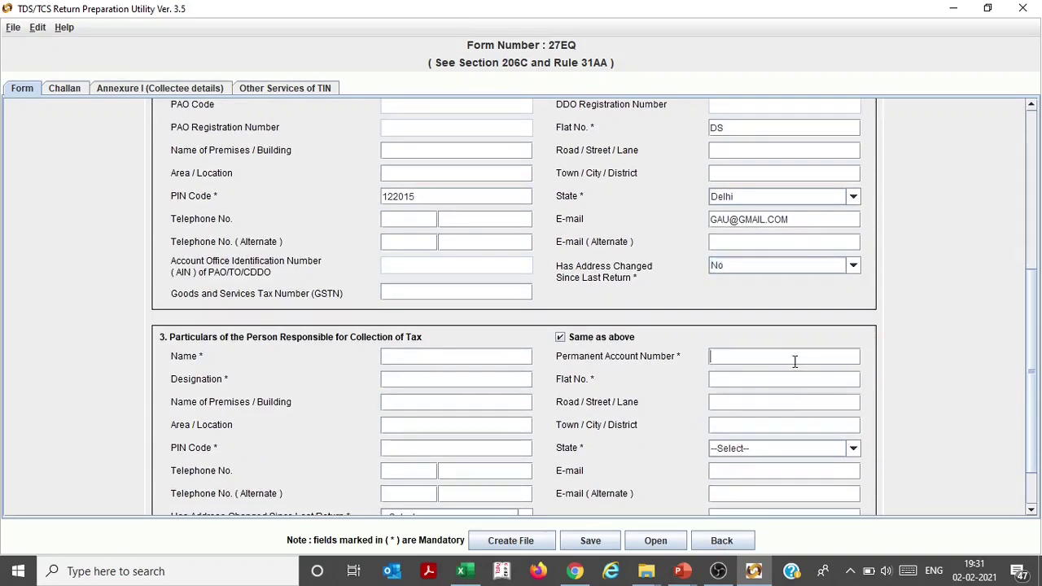
{"action": "left_click", "coordinate": [741, 380]}
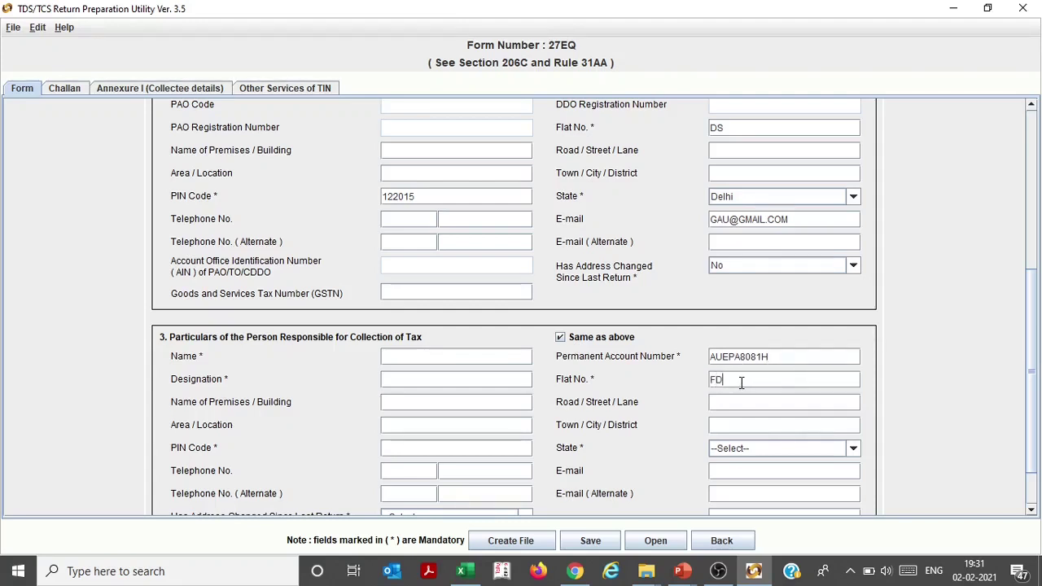
{"action": "left_click", "coordinate": [481, 357]}
{"action": "type", "text": "ASDF"}
{"action": "left_click", "coordinate": [461, 380]}
{"action": "type", "text": "DF"}
{"action": "left_click", "coordinate": [447, 449]}
{"action": "type", "text": "122015"}
Choose the responsible person's state and answer No to address-changed and earlier 27EQ statement
{"action": "left_click", "coordinate": [725, 450]}
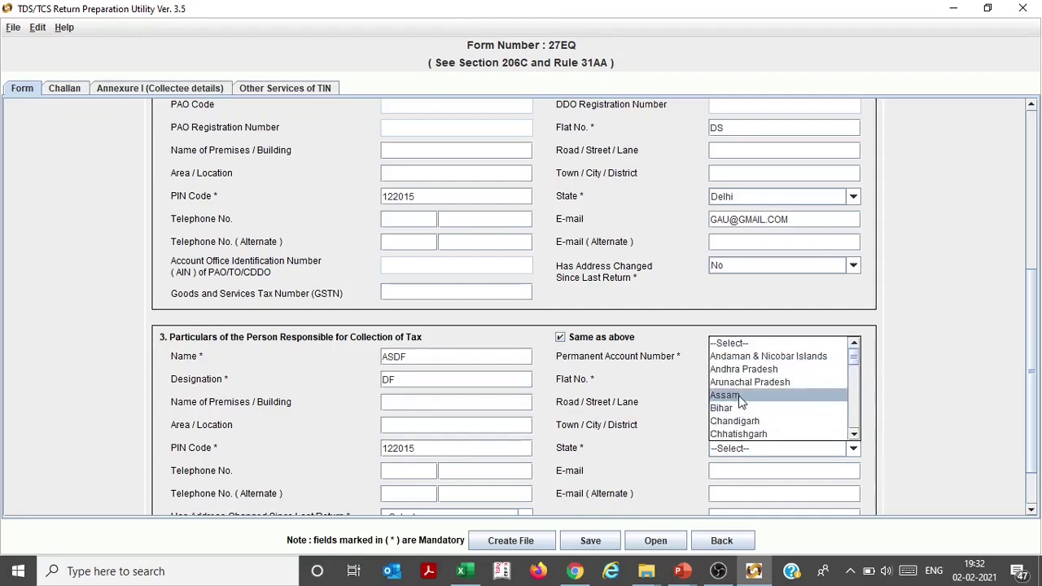
{"action": "key", "text": "d"}
{"action": "key", "text": "Return"}
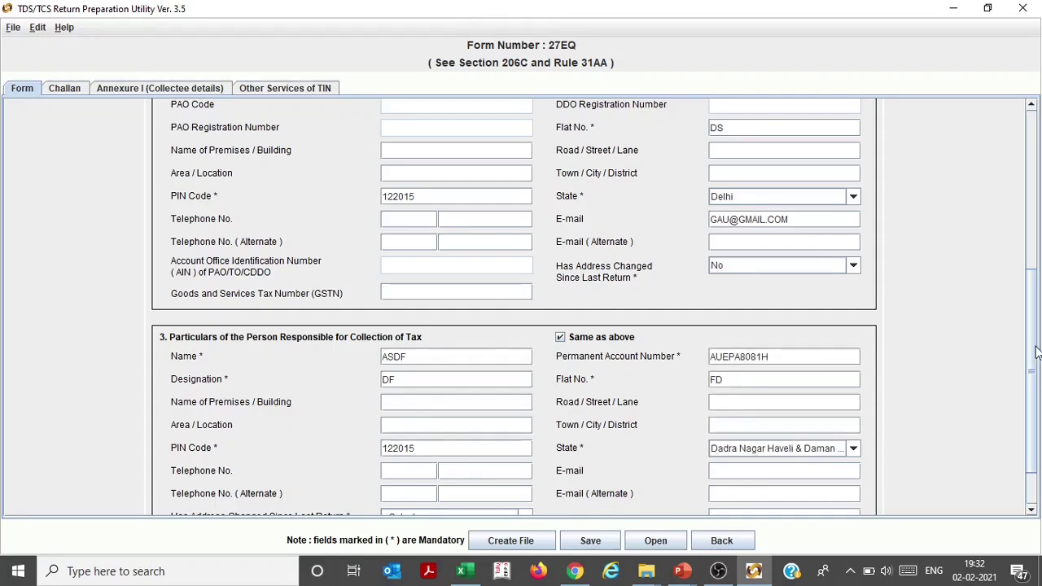
{"action": "scroll", "coordinate": [1035, 355], "scroll_direction": "down", "scroll_amount": 2}
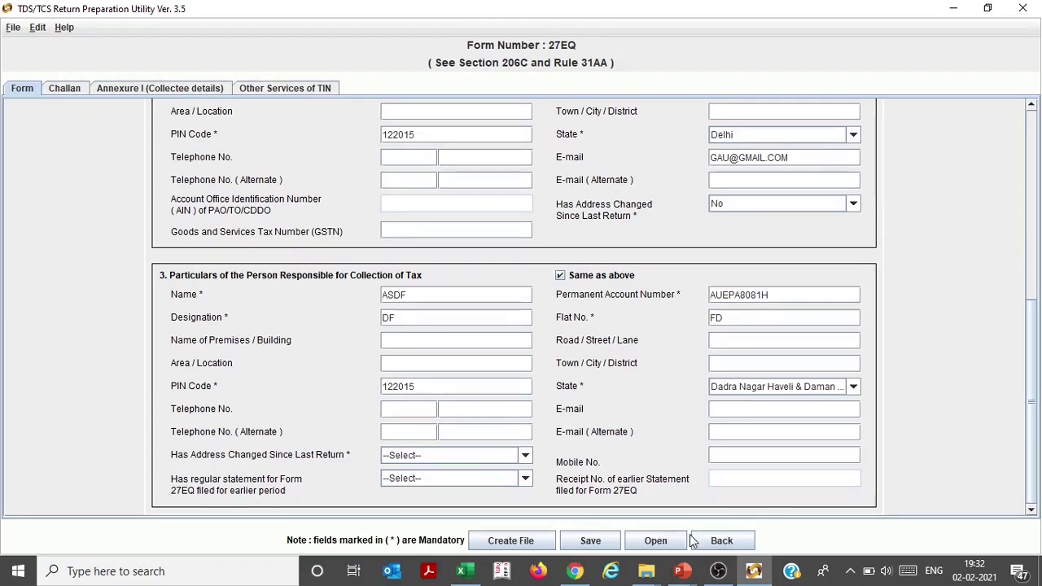
{"action": "left_click", "coordinate": [474, 462]}
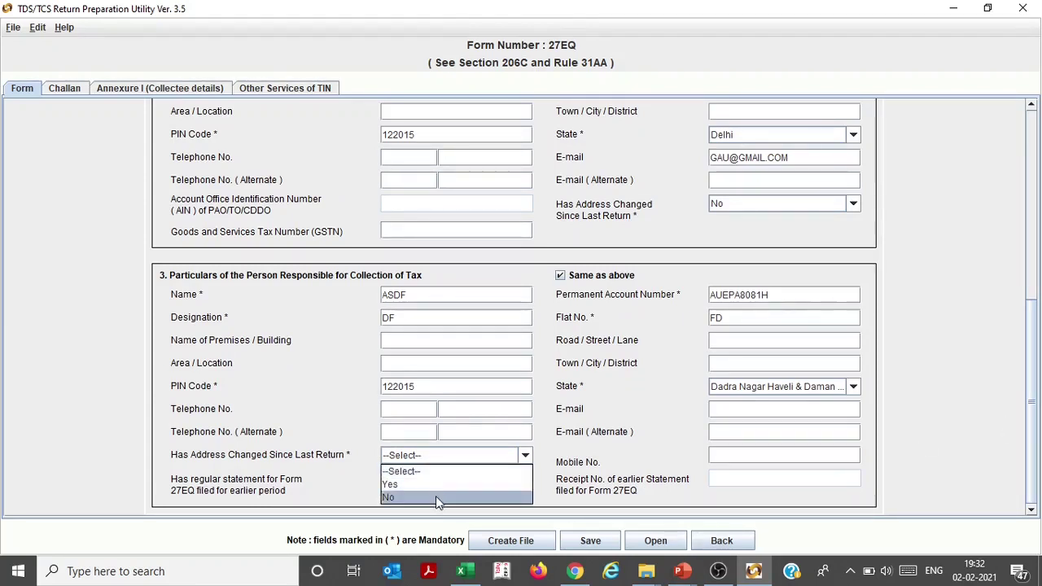
{"action": "left_click", "coordinate": [436, 496]}
{"action": "left_click", "coordinate": [440, 483]}
{"action": "left_click", "coordinate": [428, 520]}
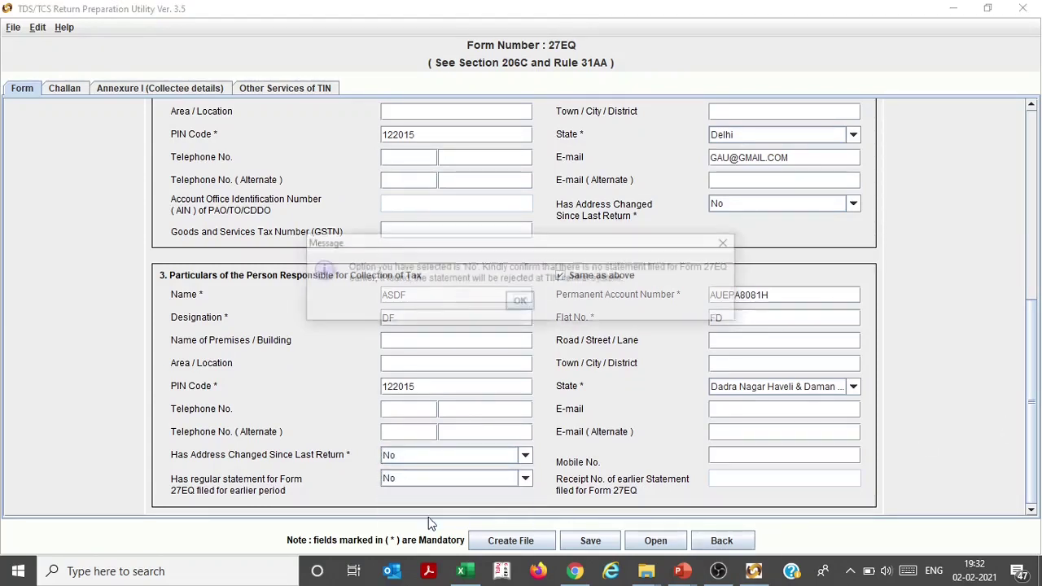
{"action": "left_click", "coordinate": [521, 301]}
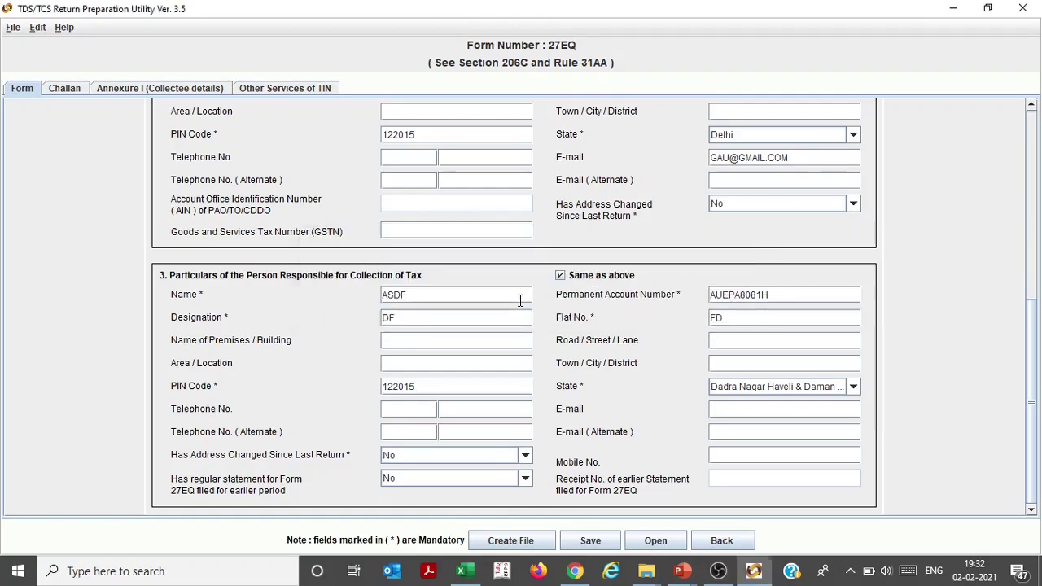
Fill in the responsible person's mobile number and e-mail address
{"action": "left_click", "coordinate": [726, 456]}
{"action": "type", "text": "999"}
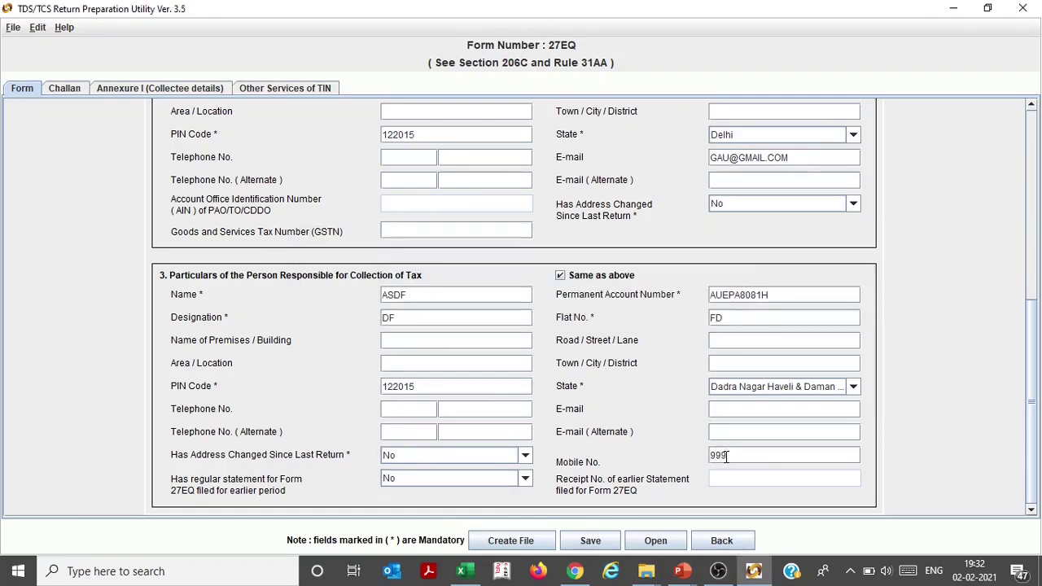
{"action": "type", "text": "9999999999"}
{"action": "left_click", "coordinate": [733, 409]}
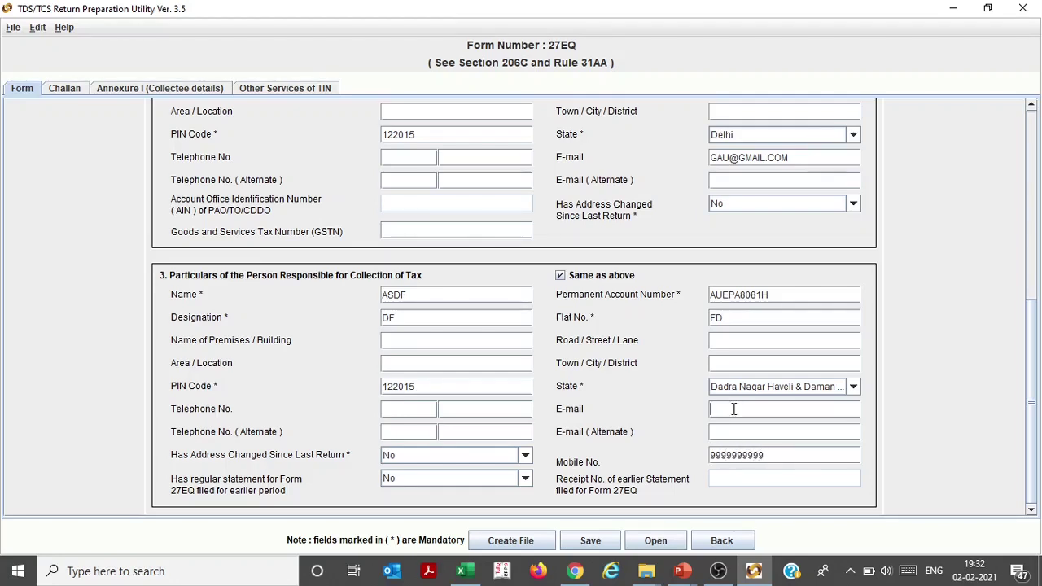
Open the Create File path dialog, trying then cancelling the challan CSI and report path browsers
{"action": "left_click", "coordinate": [530, 534]}
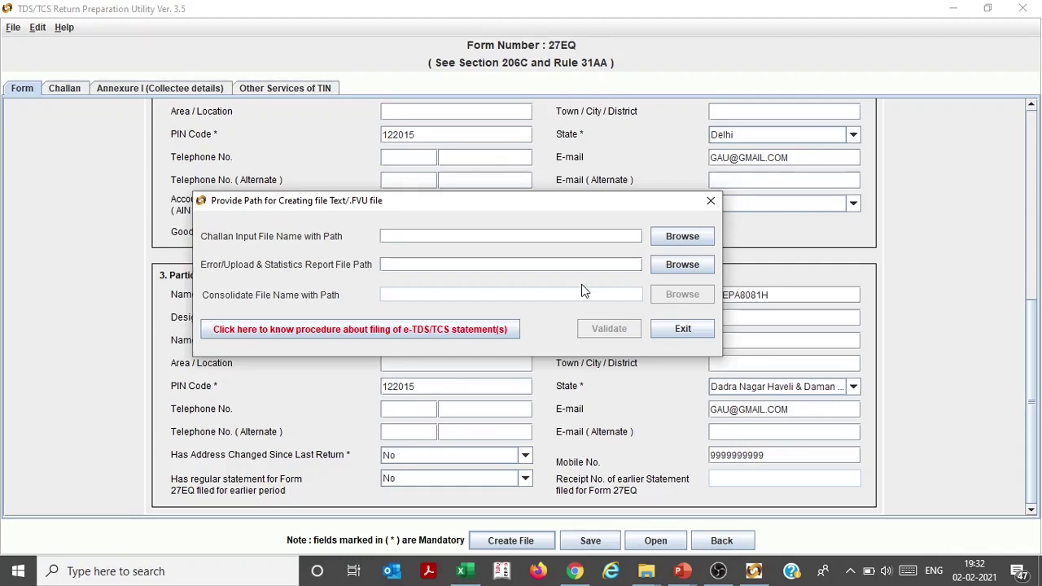
{"action": "left_click", "coordinate": [668, 242]}
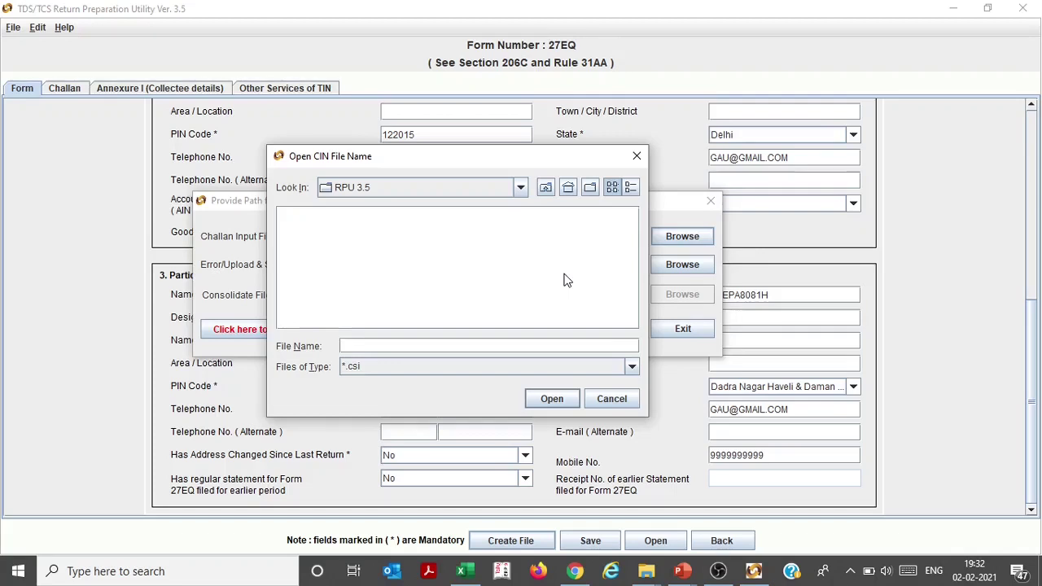
{"action": "left_click", "coordinate": [646, 571]}
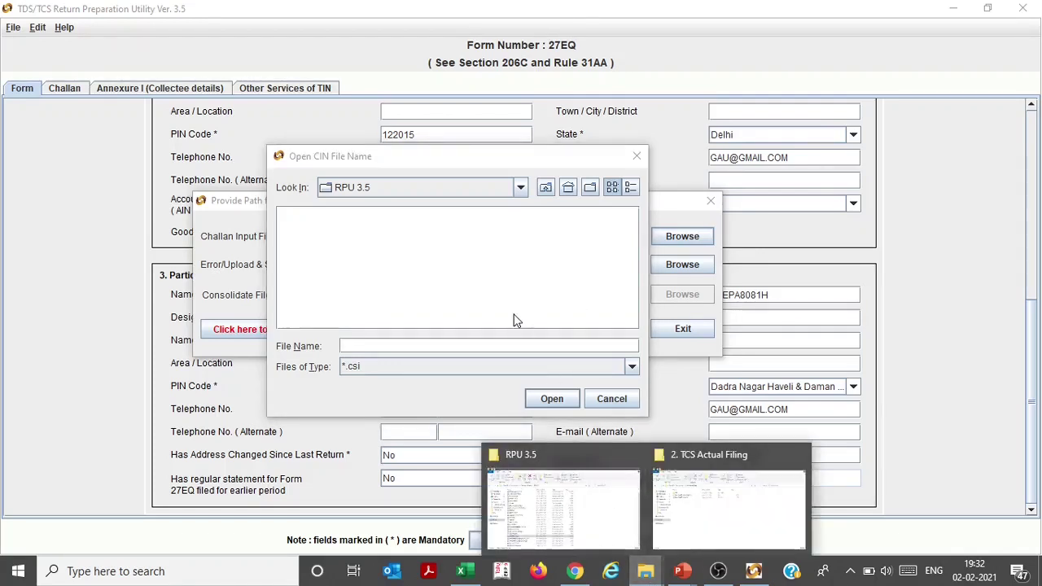
{"action": "left_click", "coordinate": [637, 156]}
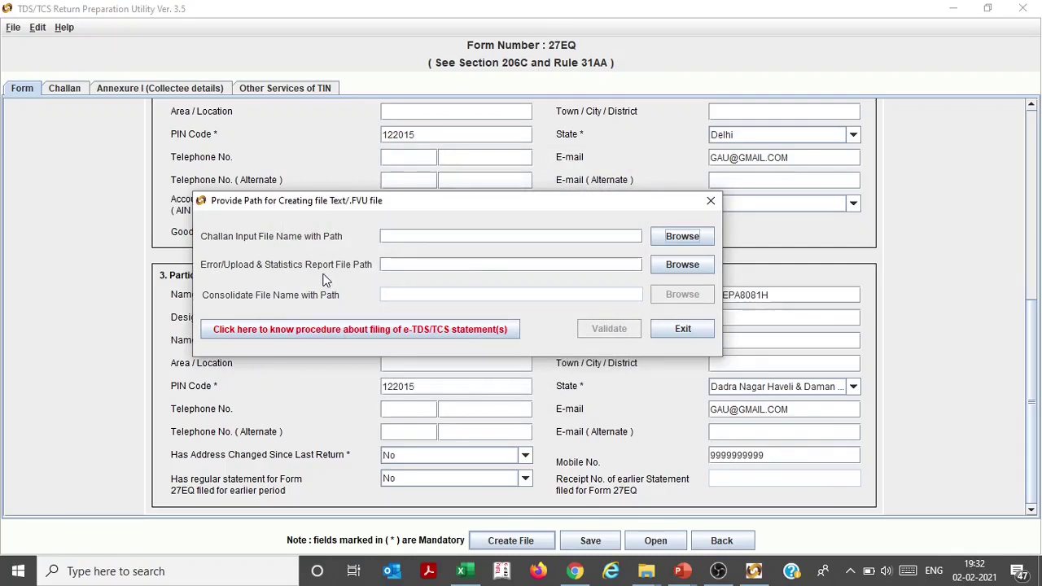
{"action": "left_click", "coordinate": [678, 269]}
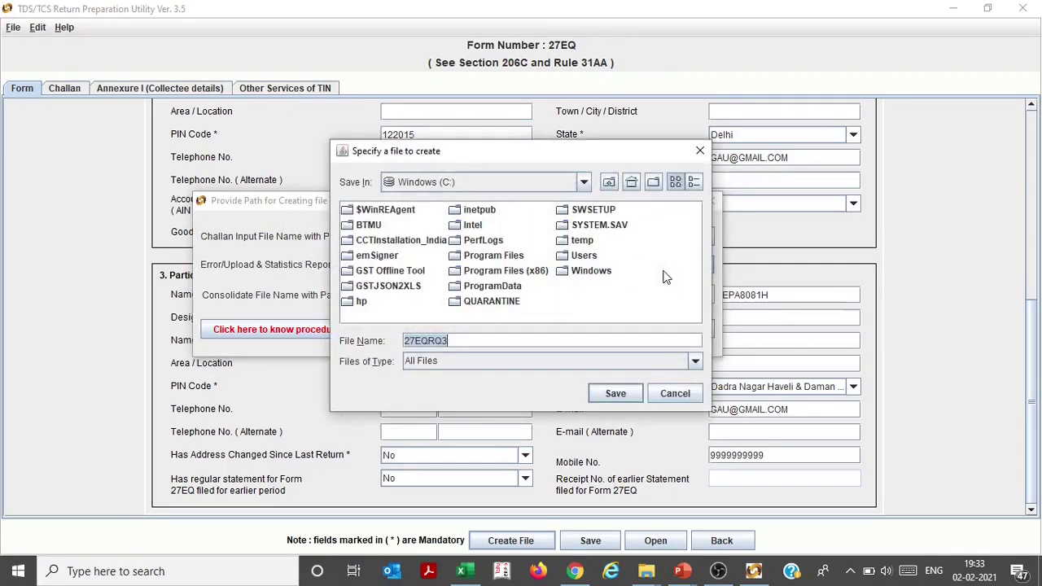
{"action": "left_click", "coordinate": [670, 395]}
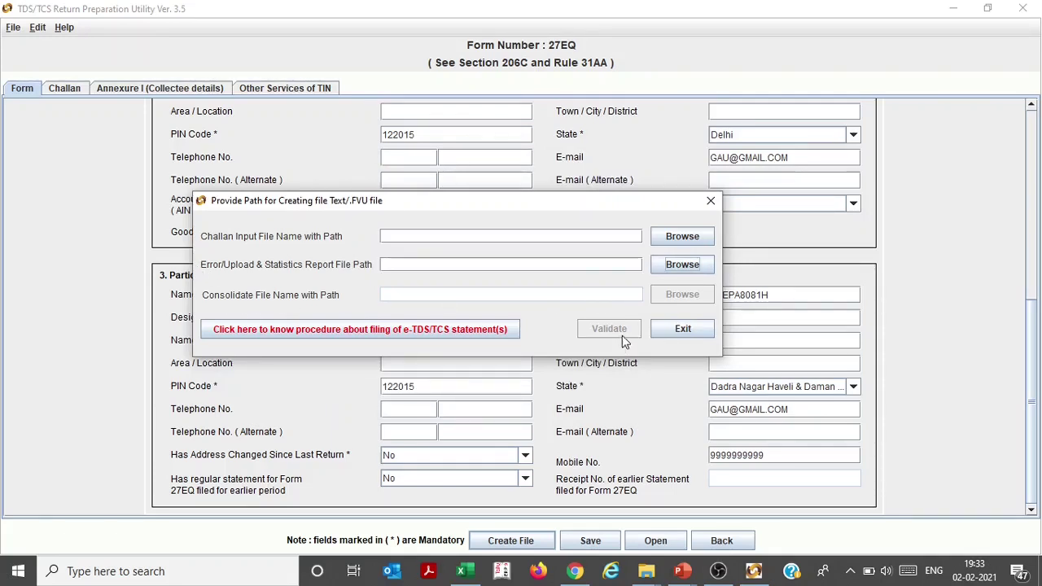
Open the FVU folder inside the TCS Actual Filing folder in File Explorer
{"action": "left_click", "coordinate": [646, 571]}
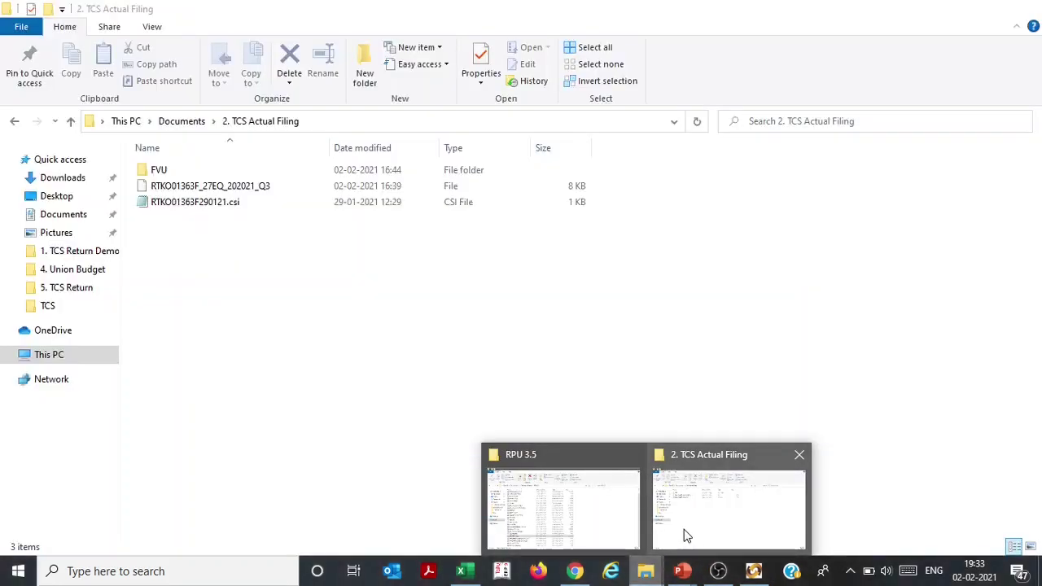
{"action": "left_click", "coordinate": [686, 536]}
{"action": "key", "text": "Down"}
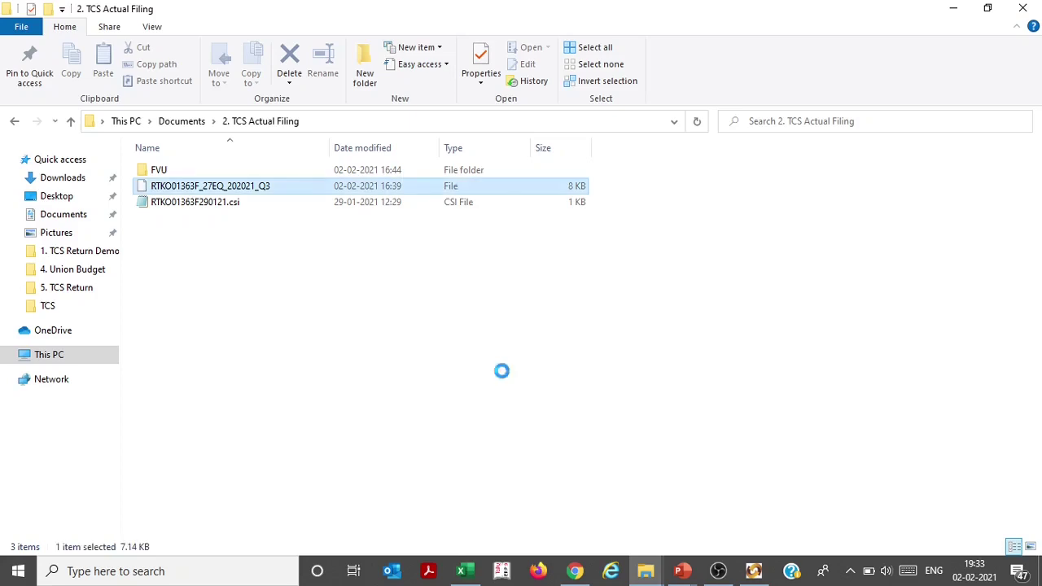
{"action": "key", "text": "Up"}
{"action": "key", "text": "Return"}
Review the generated output files, including 27EQRQ3.fvu and 27EQRQ3.fvu.log, then return to the validation utility
{"action": "key", "text": "Down"}
{"action": "key", "text": "Up"}
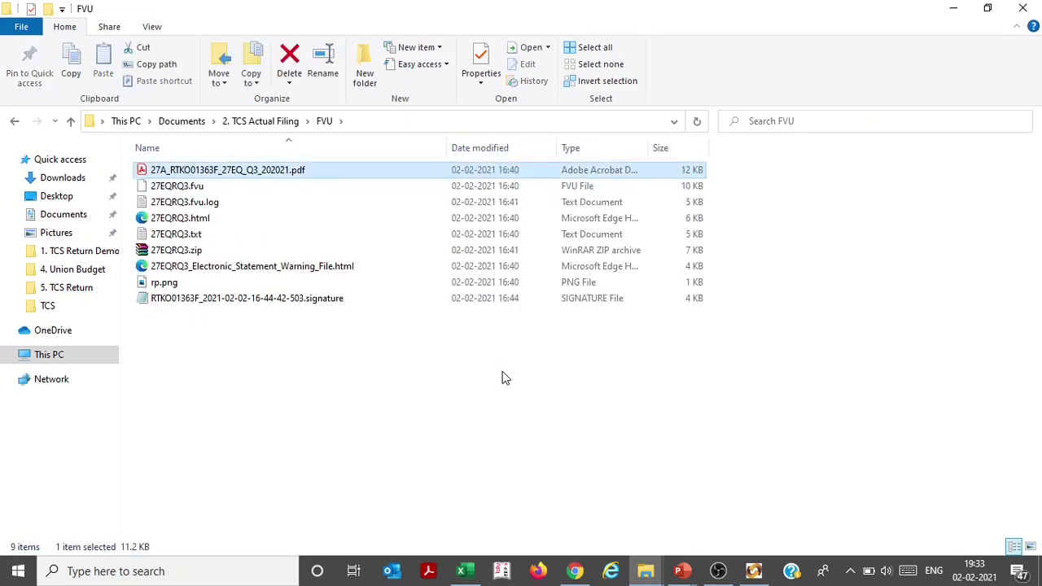
{"action": "key", "text": "Down"}
{"action": "key", "text": "Down"}
{"action": "key", "text": "Down"}
{"action": "key", "text": "Down"}
{"action": "key", "text": "Down"}
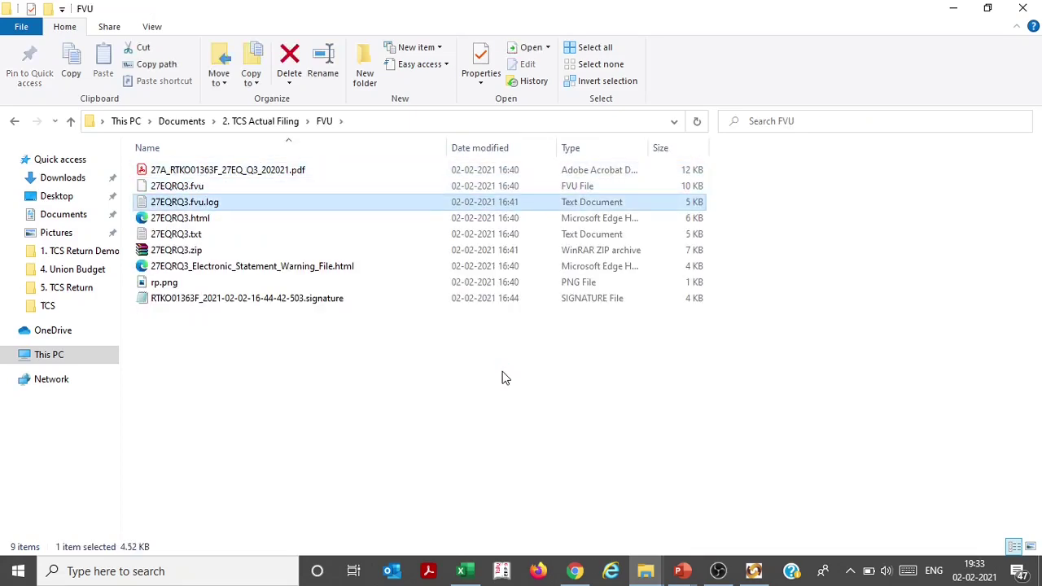
{"action": "key", "text": "Up"}
{"action": "key", "text": "Up"}
{"action": "key", "text": "Up"}
{"action": "key", "text": "Up"}
{"action": "key", "text": "Up"}
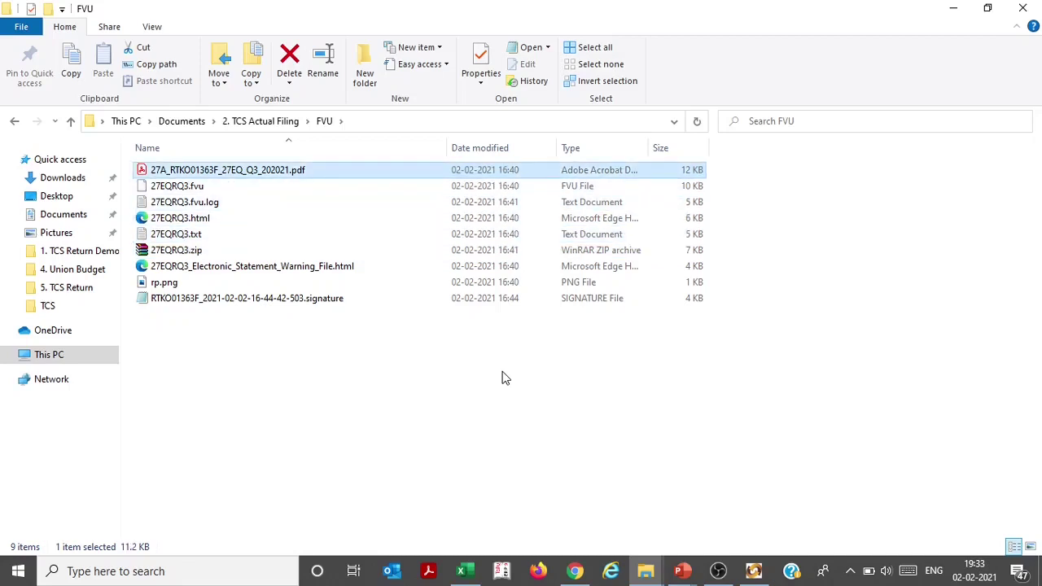
{"action": "key", "text": "Down"}
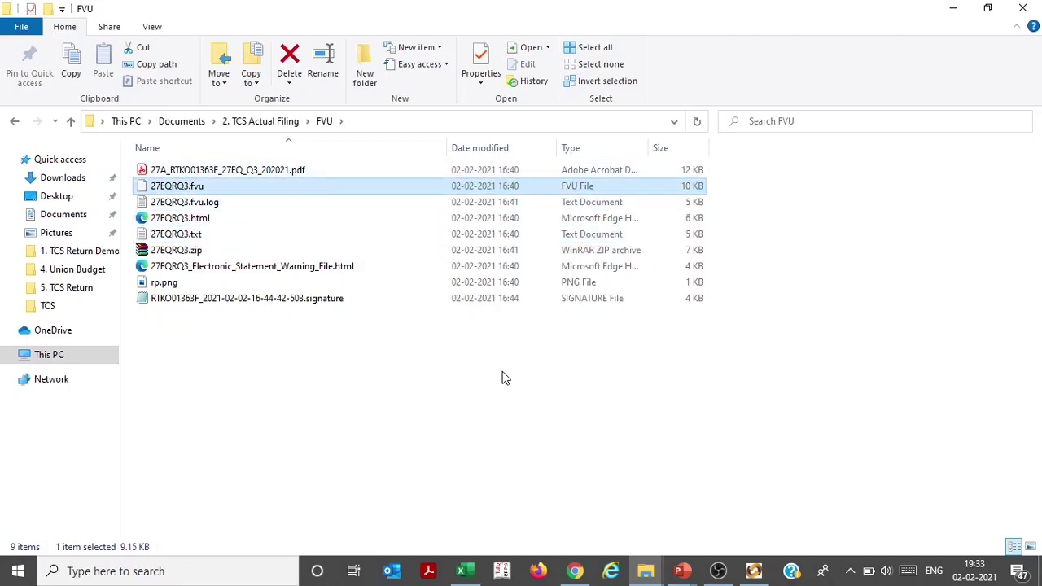
{"action": "key", "text": "Down"}
{"action": "key", "text": "Down"}
{"action": "key", "text": "Down"}
{"action": "key", "text": "Down"}
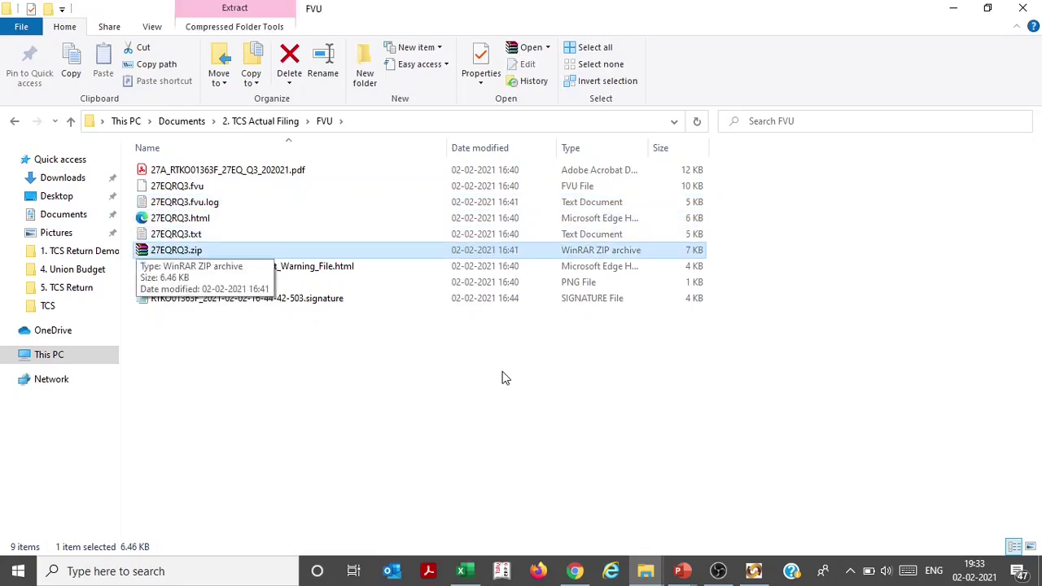
{"action": "key", "text": "Up"}
{"action": "key", "text": "Up"}
{"action": "key", "text": "Up"}
{"action": "key", "text": "Up"}
{"action": "key", "text": "Up"}
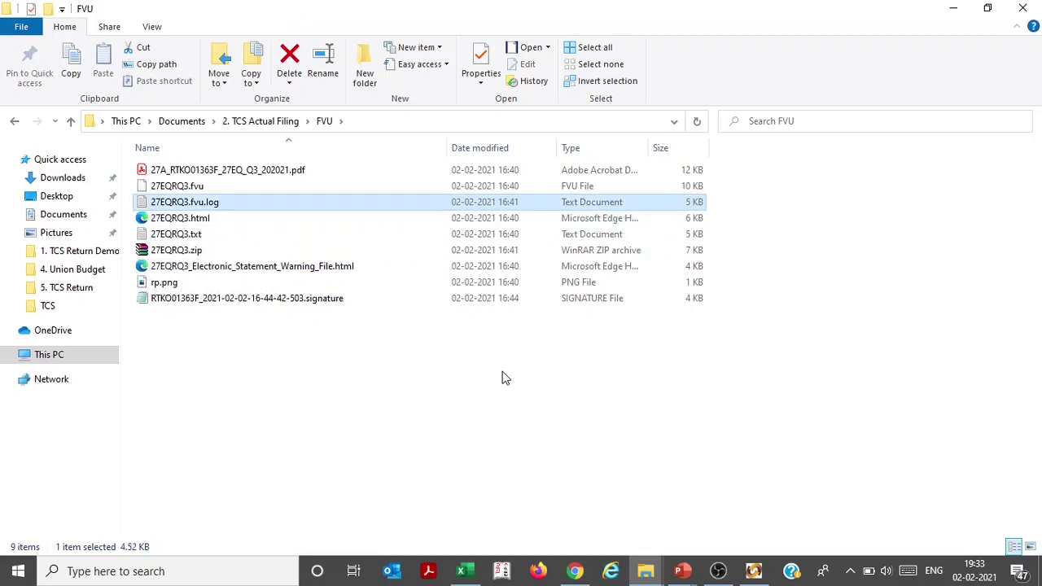
{"action": "key", "text": "Down"}
{"action": "key", "text": "Down"}
{"action": "key", "text": "alt+Tab"}
Close the FVU dialog, search 'oltas challan status' in a new Chrome tab, and open the NSDL enquiry
{"action": "left_click", "coordinate": [683, 328]}
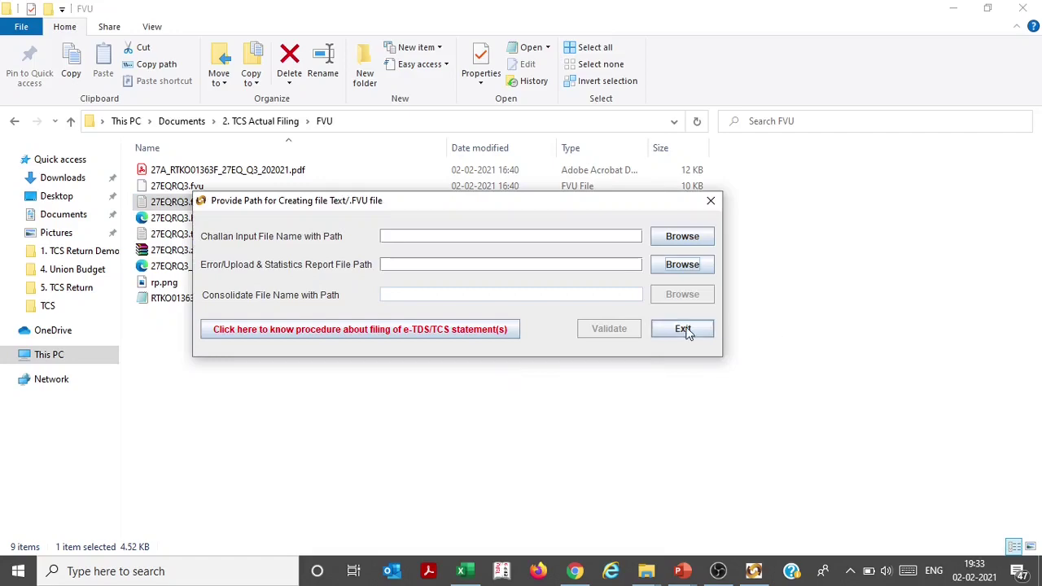
{"action": "left_click", "coordinate": [577, 572]}
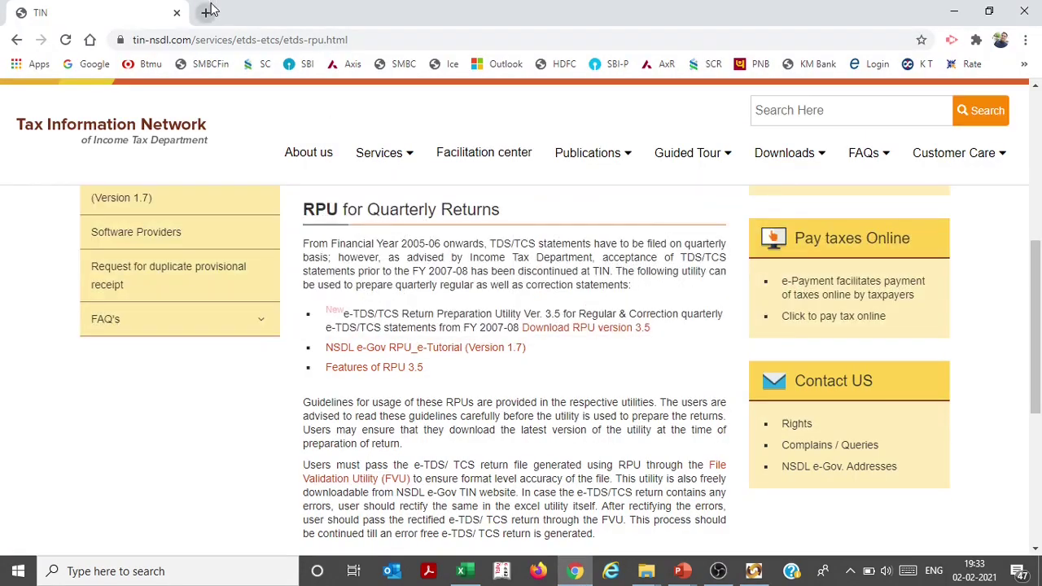
{"action": "left_click", "coordinate": [207, 12]}
{"action": "left_click", "coordinate": [240, 41]}
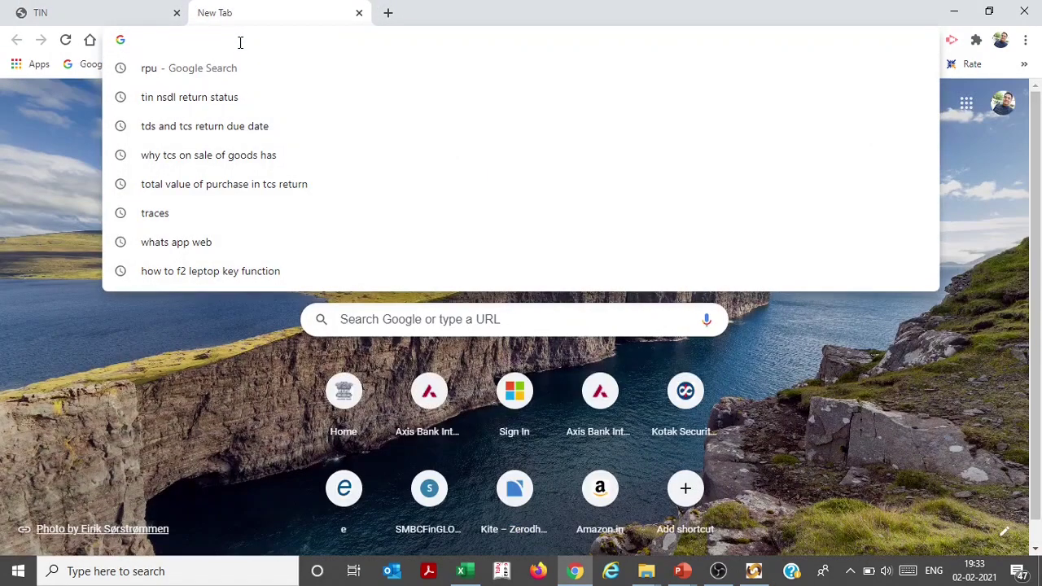
{"action": "type", "text": "OLTAS"}
{"action": "key", "text": "Down"}
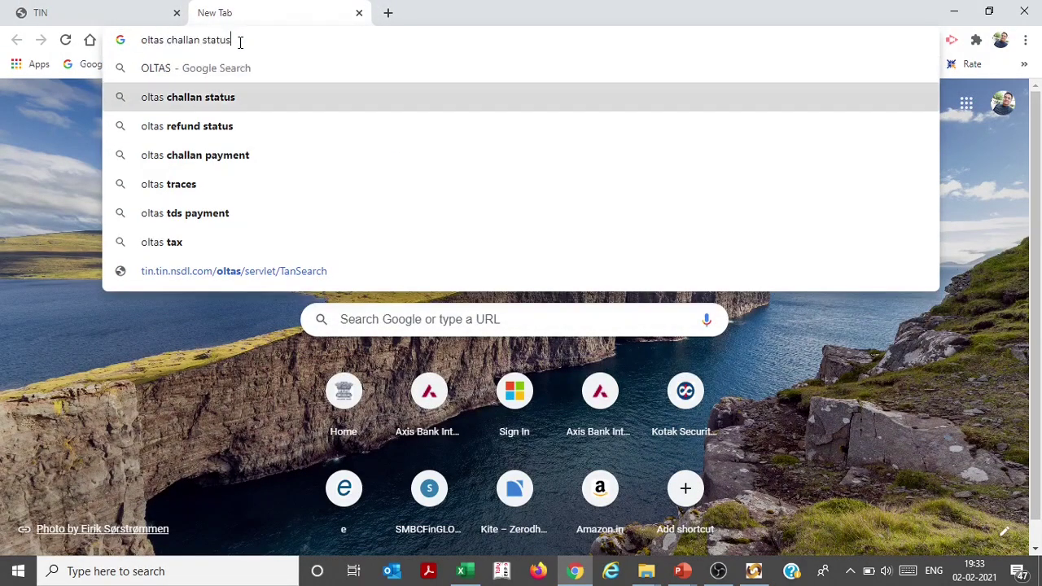
{"action": "key", "text": "Return"}
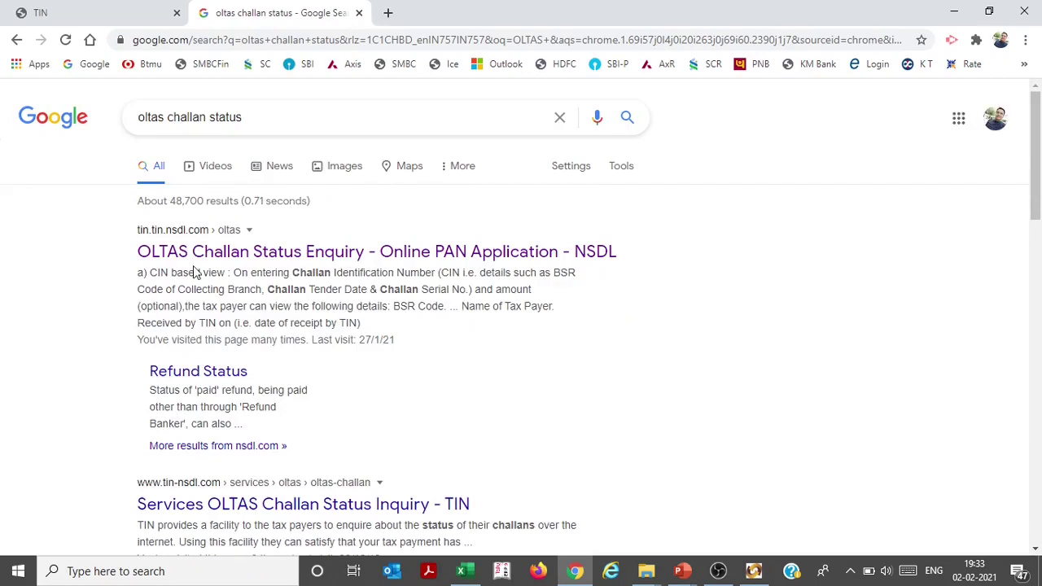
{"action": "left_click", "coordinate": [186, 261]}
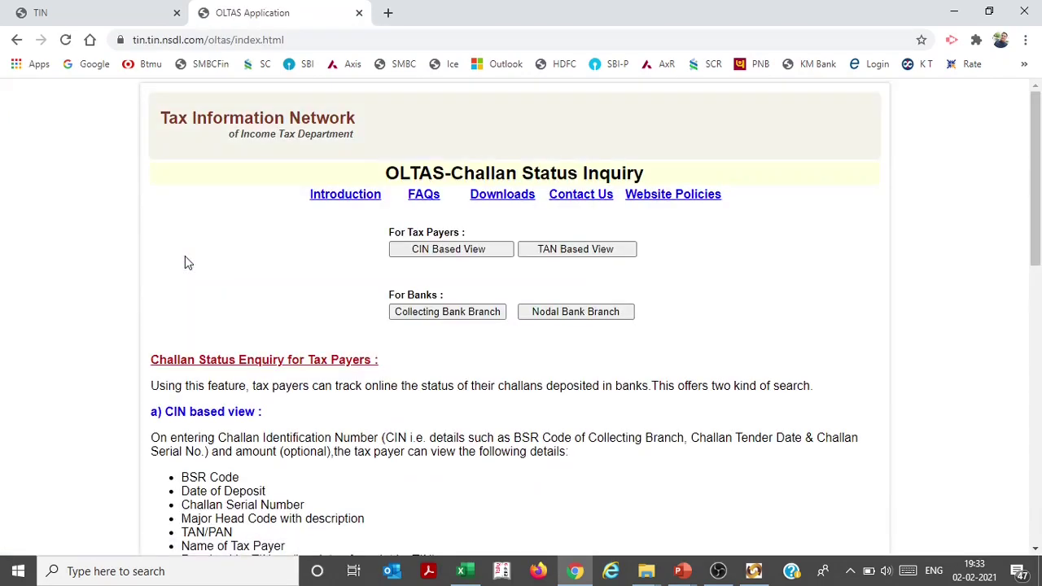
Choose TAN Based View, enter the collector's TAN, and set the From date to 01 JAN 2021
{"action": "left_click", "coordinate": [602, 249]}
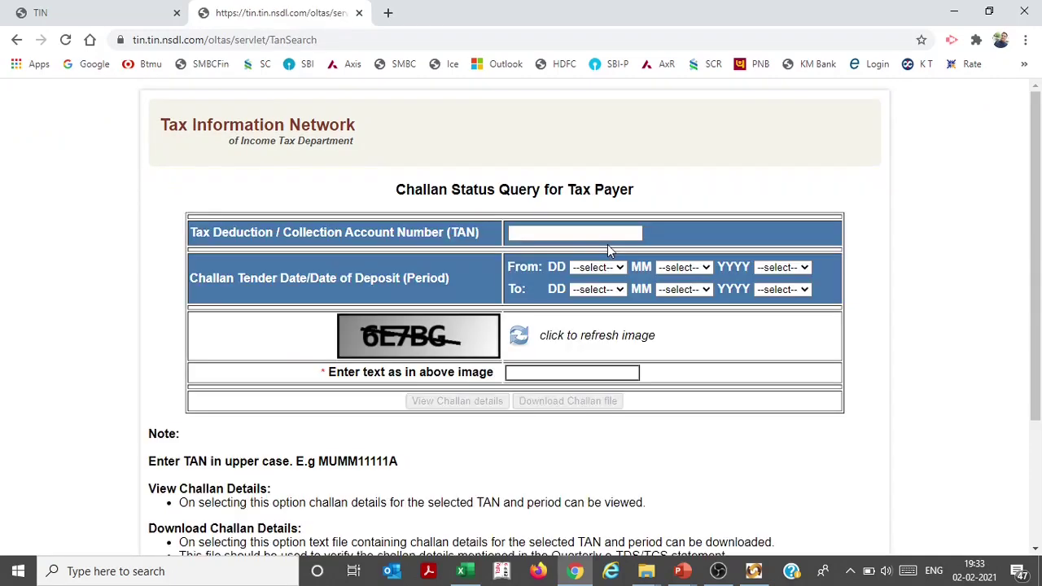
{"action": "left_click", "coordinate": [586, 235]}
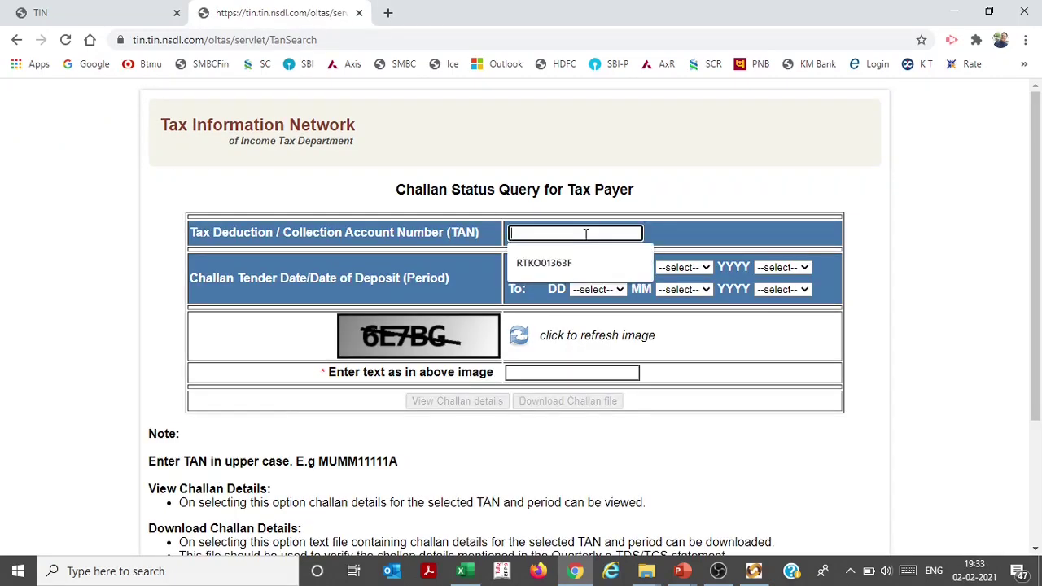
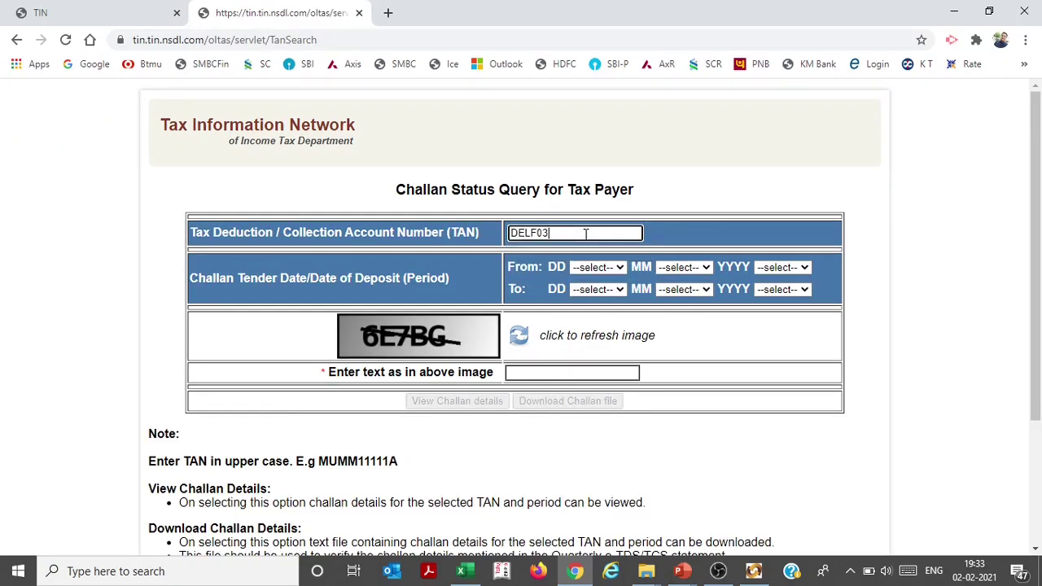
{"action": "left_click", "coordinate": [603, 267]}
{"action": "left_click", "coordinate": [598, 295]}
{"action": "left_click", "coordinate": [684, 267]}
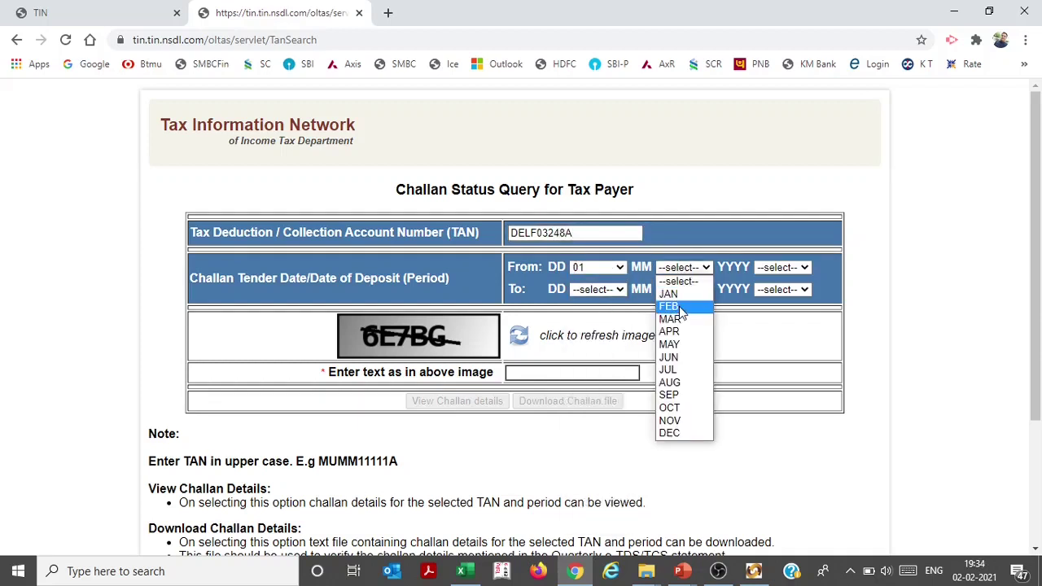
{"action": "left_click", "coordinate": [683, 298]}
{"action": "left_click", "coordinate": [778, 269]}
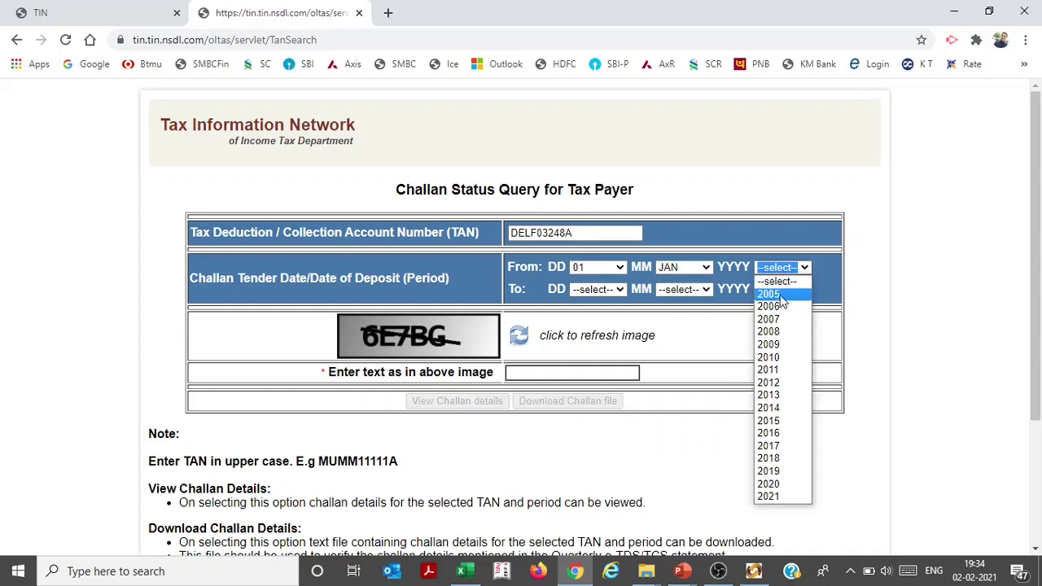
{"action": "left_click", "coordinate": [775, 497]}
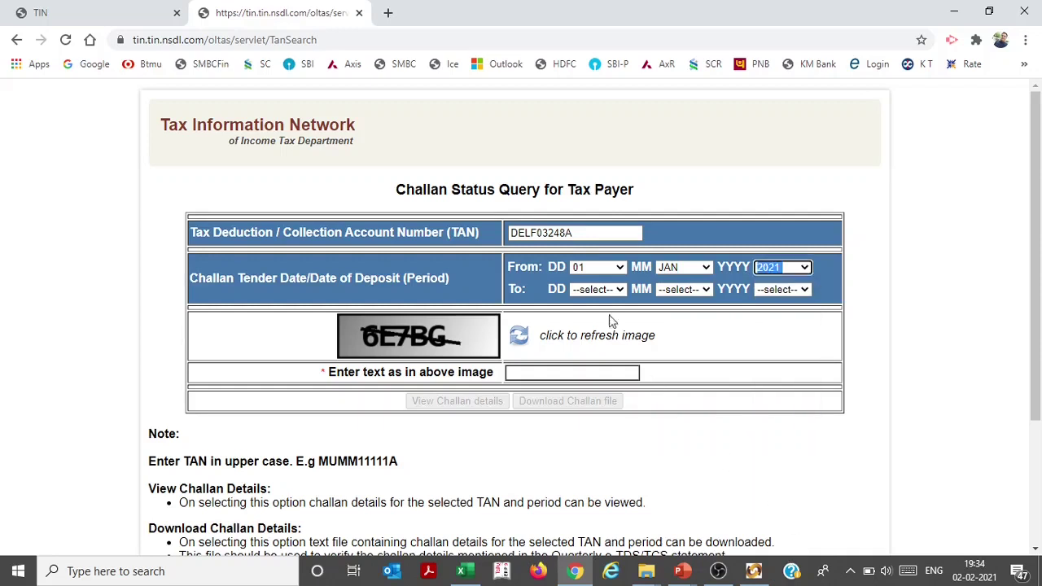
Set the To date to 01 FEB 2021, enter the captcha, and request the challan details
{"action": "left_click", "coordinate": [598, 289]}
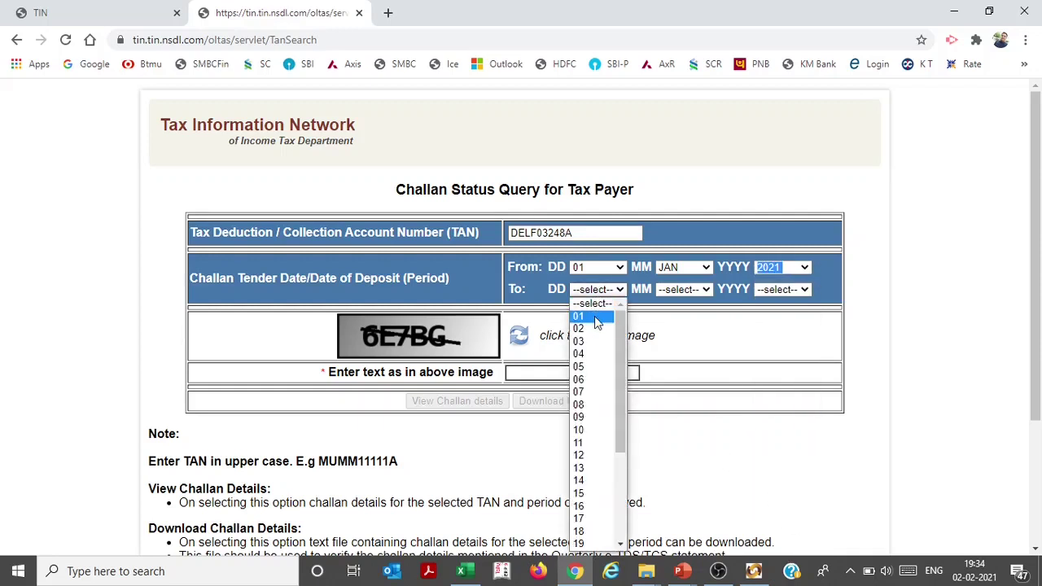
{"action": "left_click", "coordinate": [598, 416]}
{"action": "left_click", "coordinate": [690, 290]}
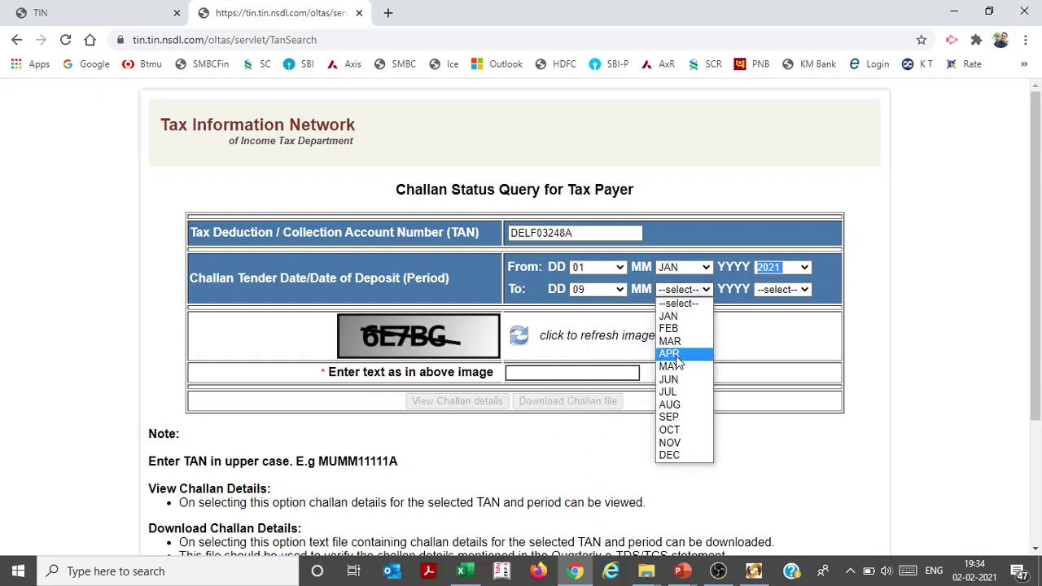
{"action": "left_click", "coordinate": [669, 329]}
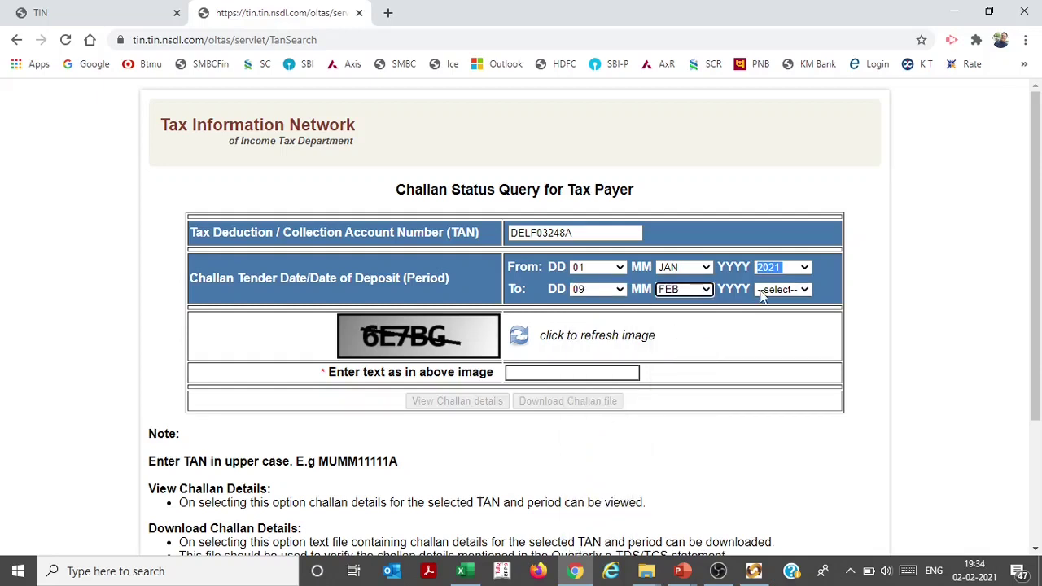
{"action": "left_click", "coordinate": [767, 292]}
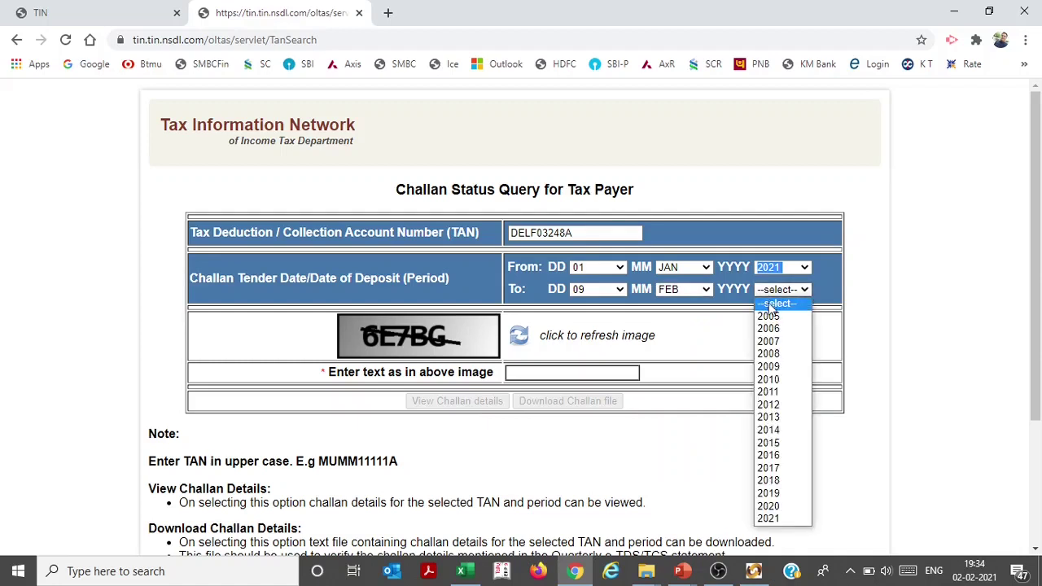
{"action": "left_click", "coordinate": [790, 518]}
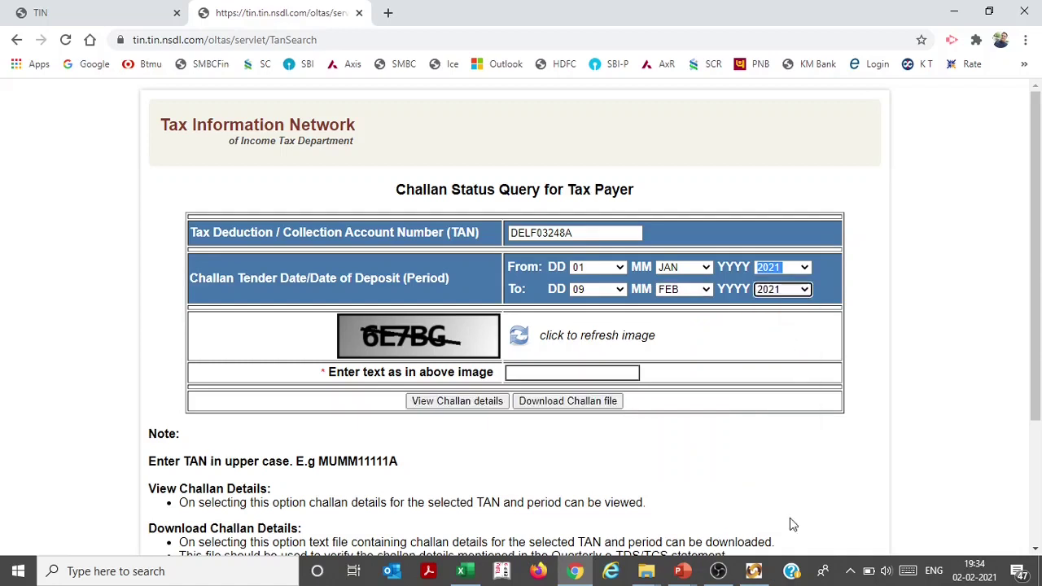
{"action": "left_click", "coordinate": [598, 289]}
{"action": "left_click", "coordinate": [594, 312]}
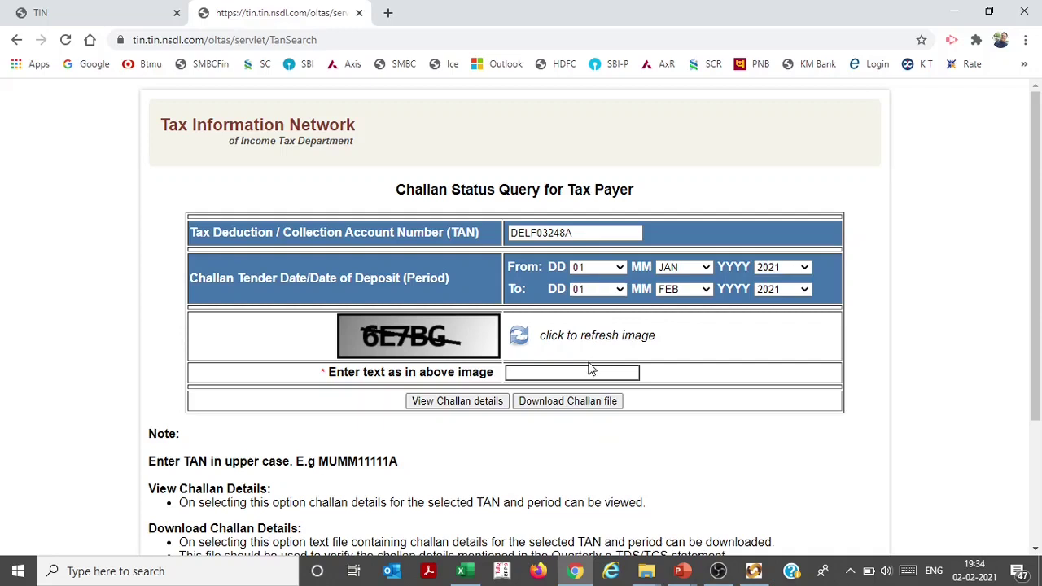
{"action": "left_click", "coordinate": [583, 372]}
{"action": "type", "text": "6E7BG"}
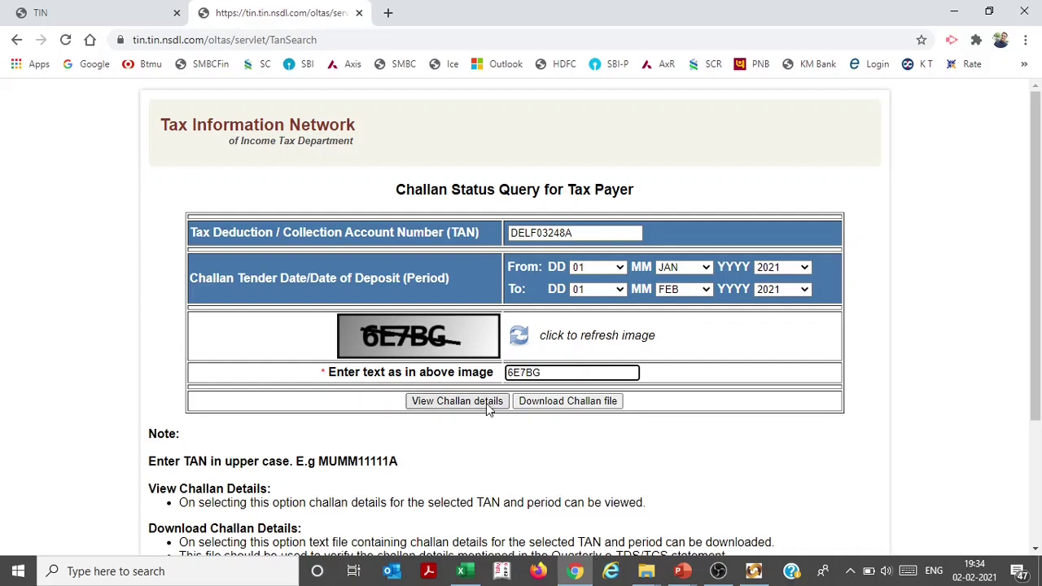
{"action": "left_click", "coordinate": [486, 403]}
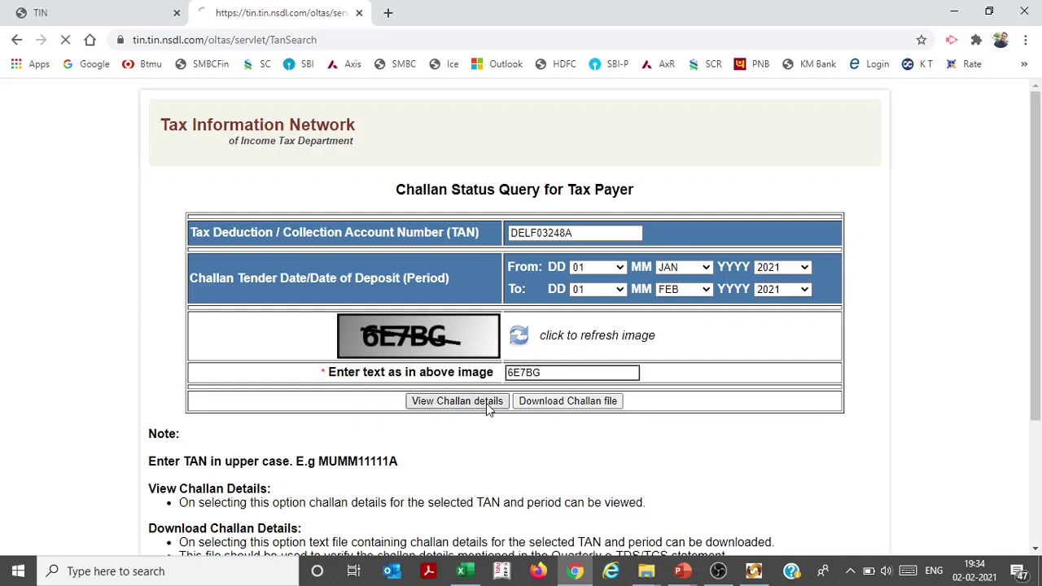
Tick the Rent and contractors challans and enter amounts 24354 and 4353
{"action": "left_click_drag", "start_coordinate": [1034, 230], "coordinate": [1040, 331]}
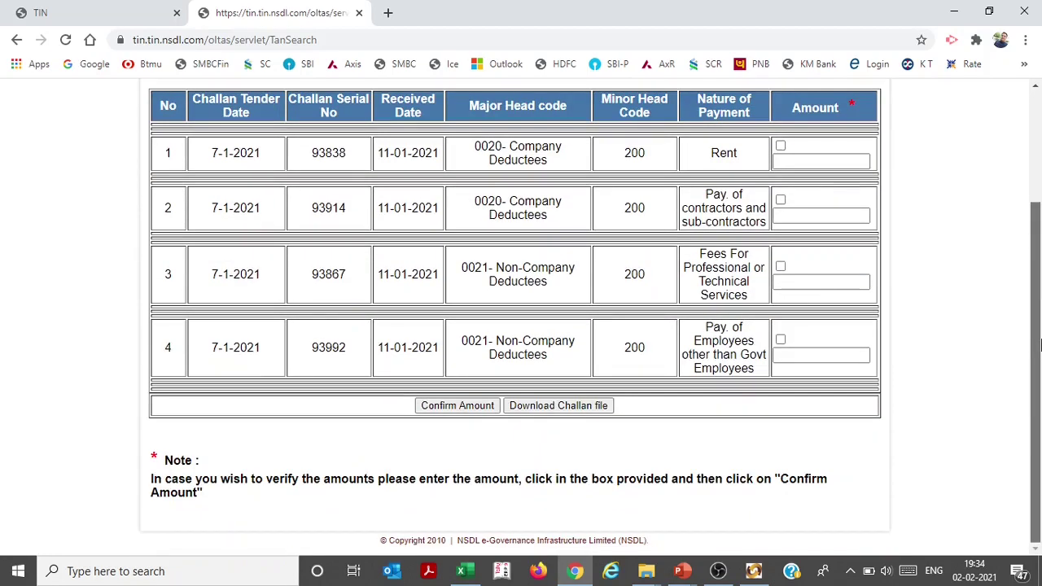
{"action": "left_click", "coordinate": [780, 155]}
{"action": "left_click", "coordinate": [784, 171]}
{"action": "type", "text": "24354"}
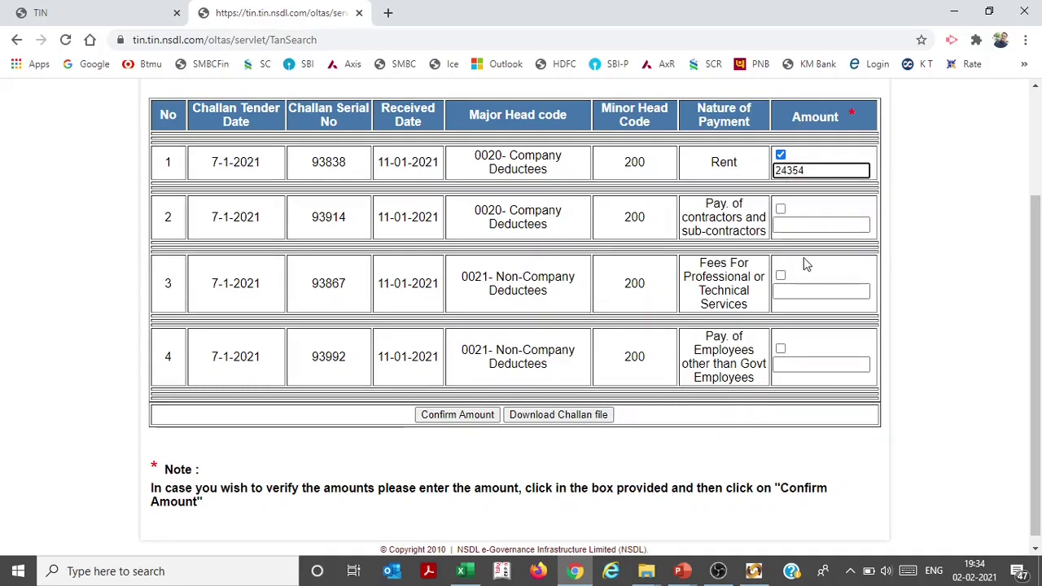
{"action": "left_click", "coordinate": [780, 210]}
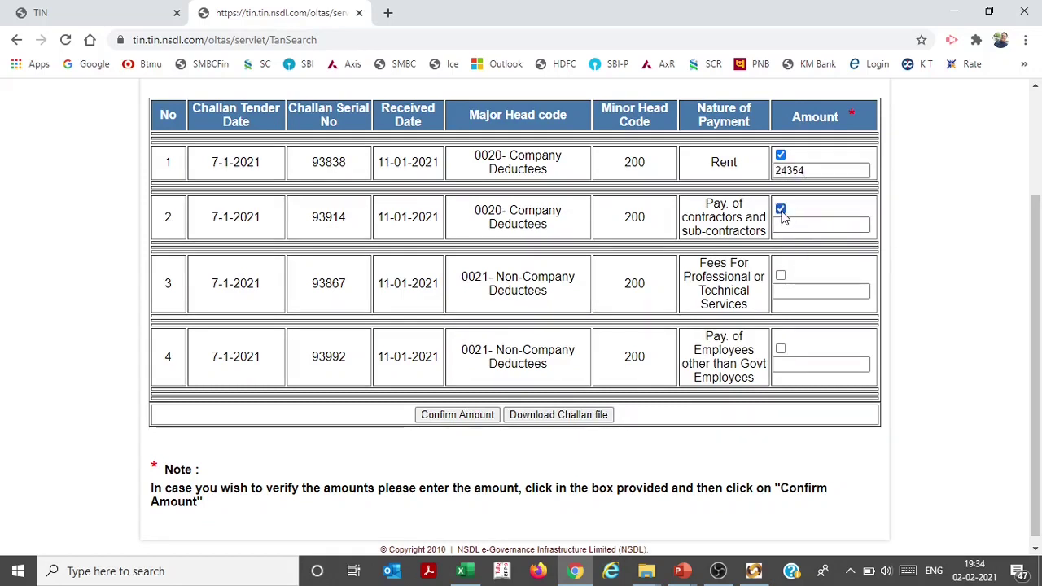
{"action": "left_click", "coordinate": [789, 225]}
{"action": "type", "text": "4353"}
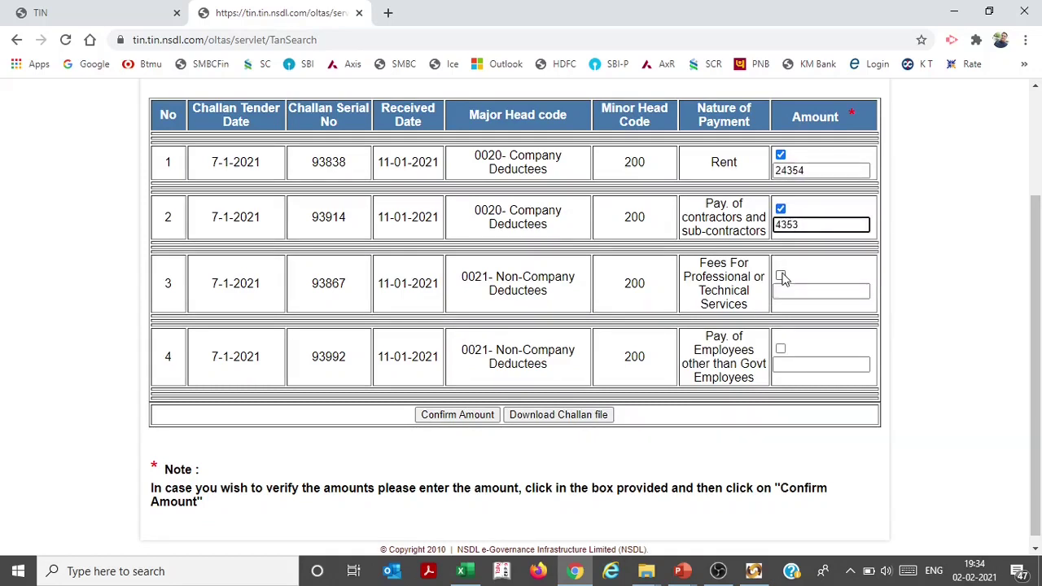
Enter 2534 for professional fees and 4635 for the employees challan, then confirm all amounts
{"action": "left_click", "coordinate": [780, 277]}
{"action": "left_click", "coordinate": [788, 290]}
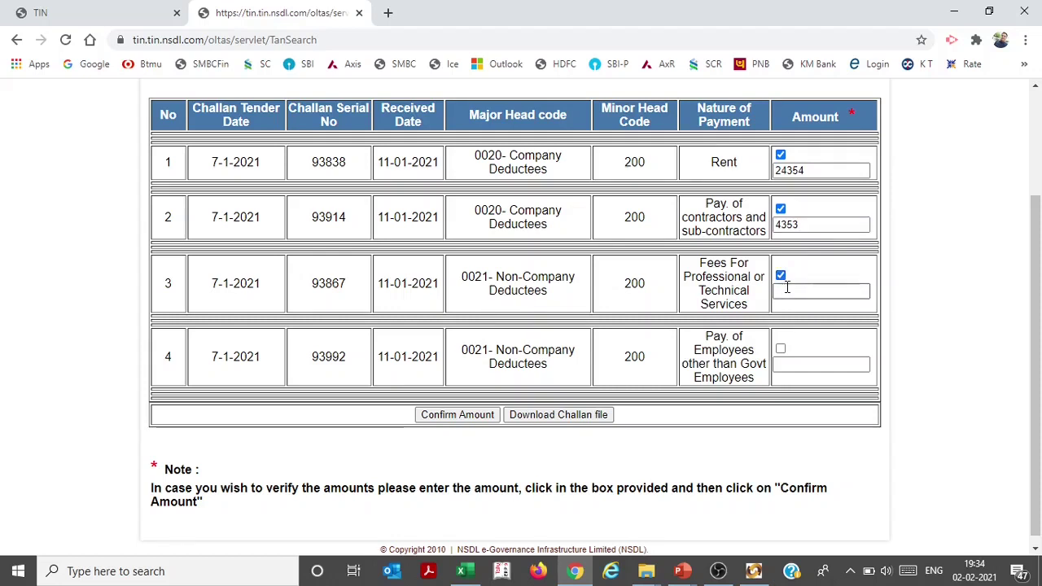
{"action": "type", "text": "2534"}
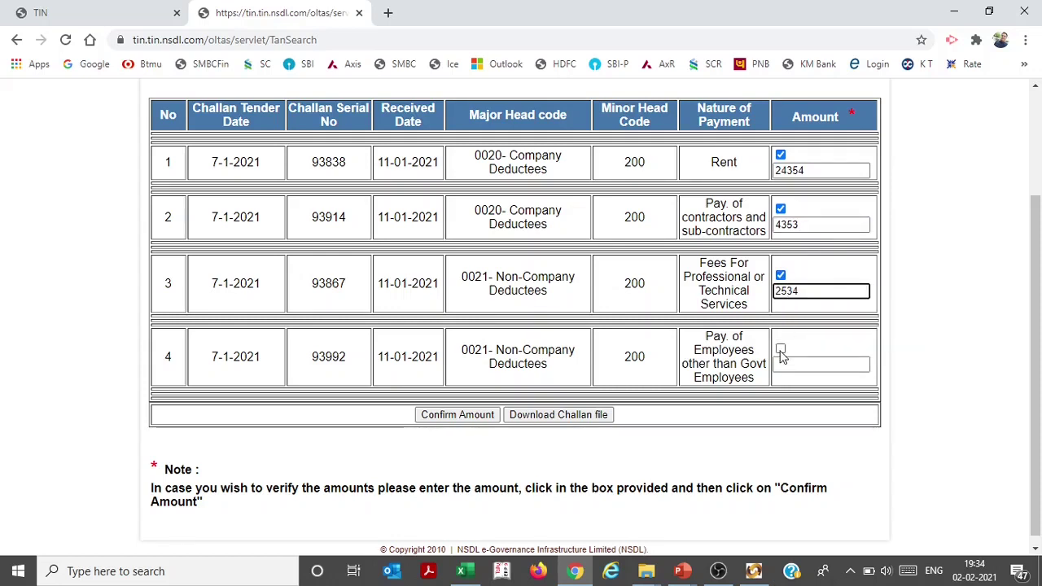
{"action": "left_click", "coordinate": [780, 350]}
{"action": "left_click", "coordinate": [778, 364]}
{"action": "type", "text": "4635"}
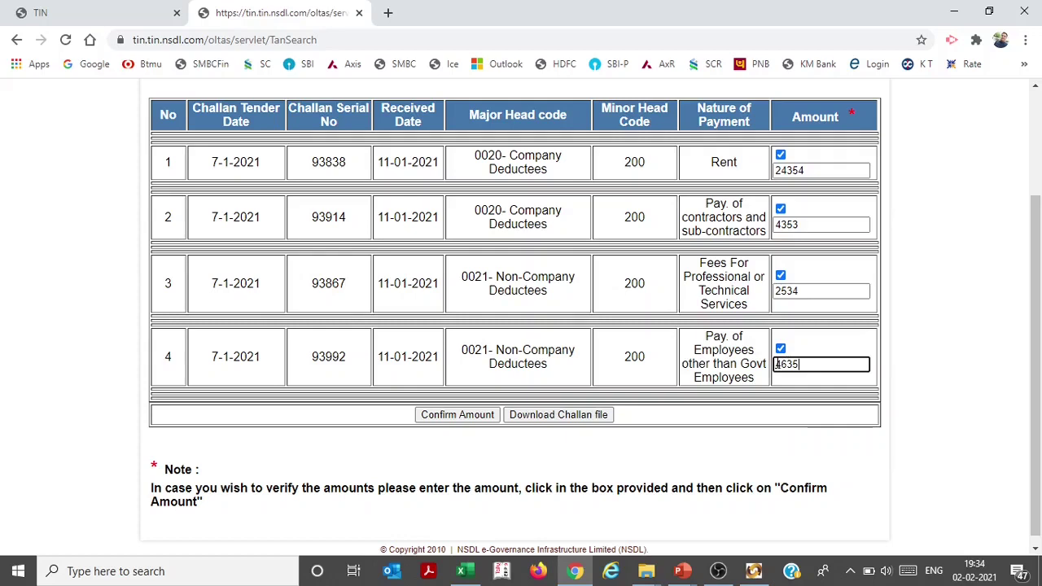
{"action": "left_click", "coordinate": [456, 417]}
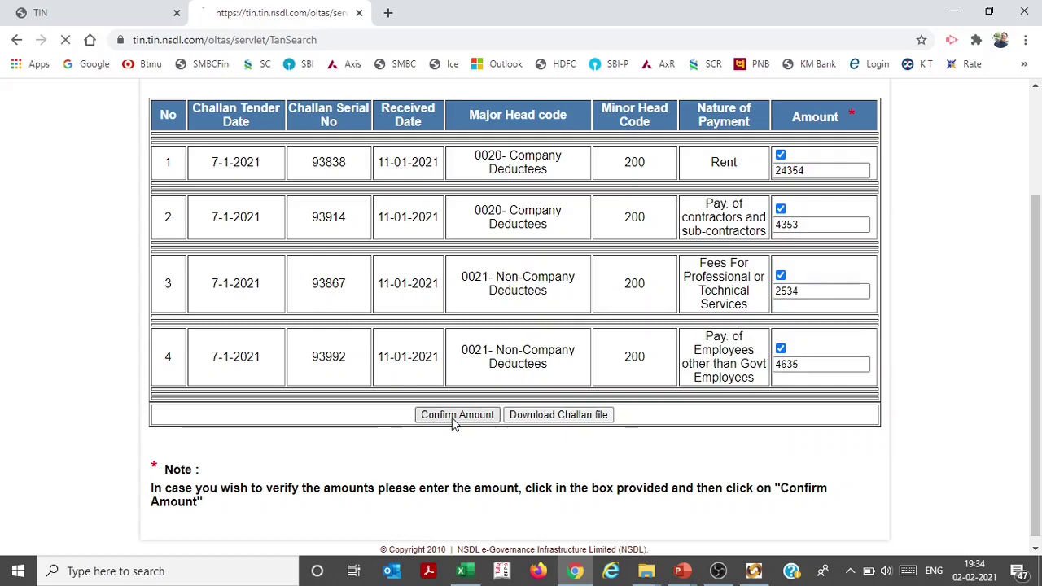
{"action": "left_click_drag", "start_coordinate": [1036, 292], "coordinate": [1039, 389]}
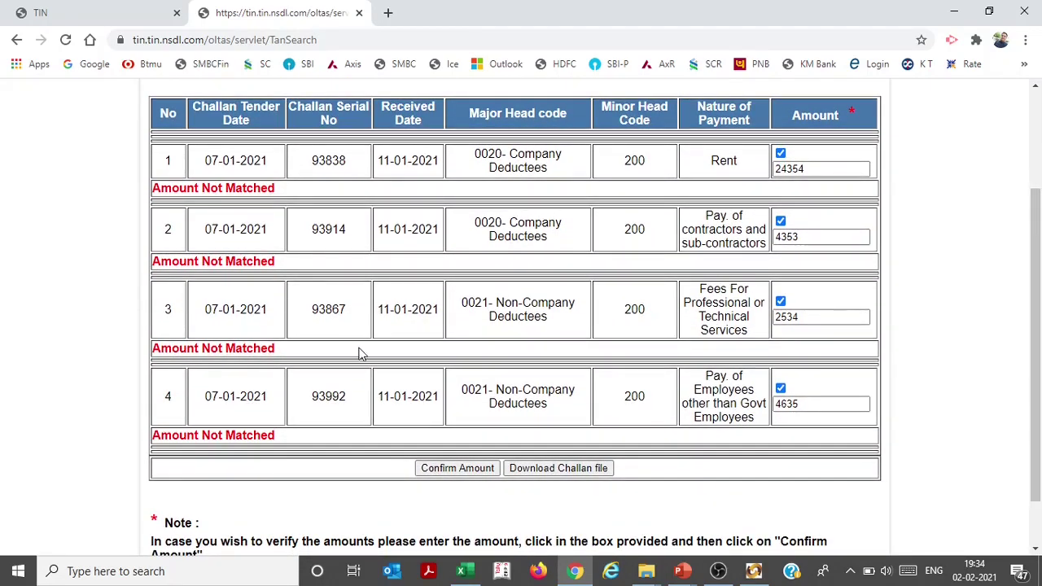
Start the challan file download and copy the 1. TCS Return Demo folder path from File Explorer
{"action": "left_click", "coordinate": [554, 469]}
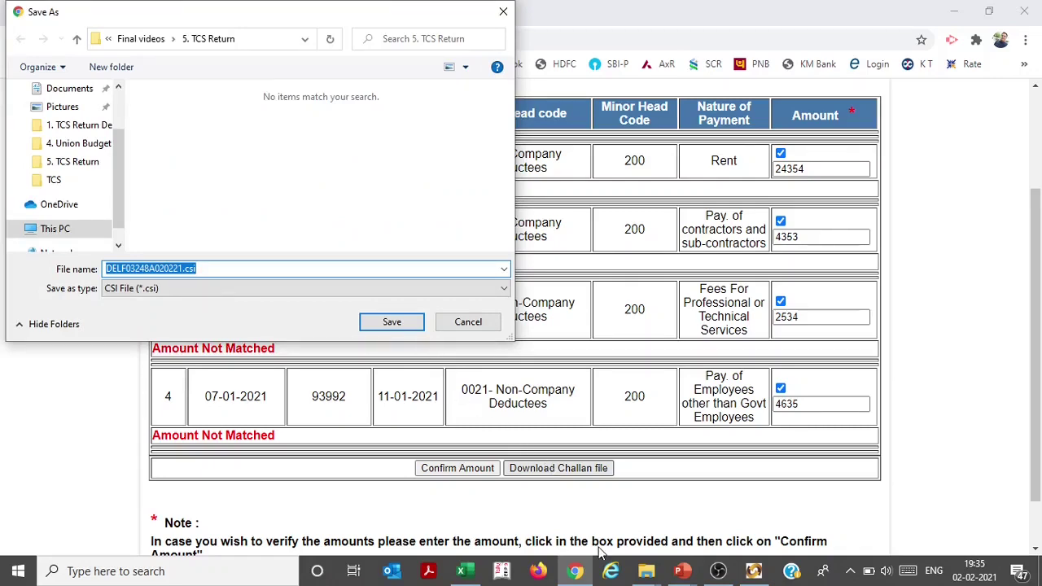
{"action": "mouse_move", "coordinate": [645, 571]}
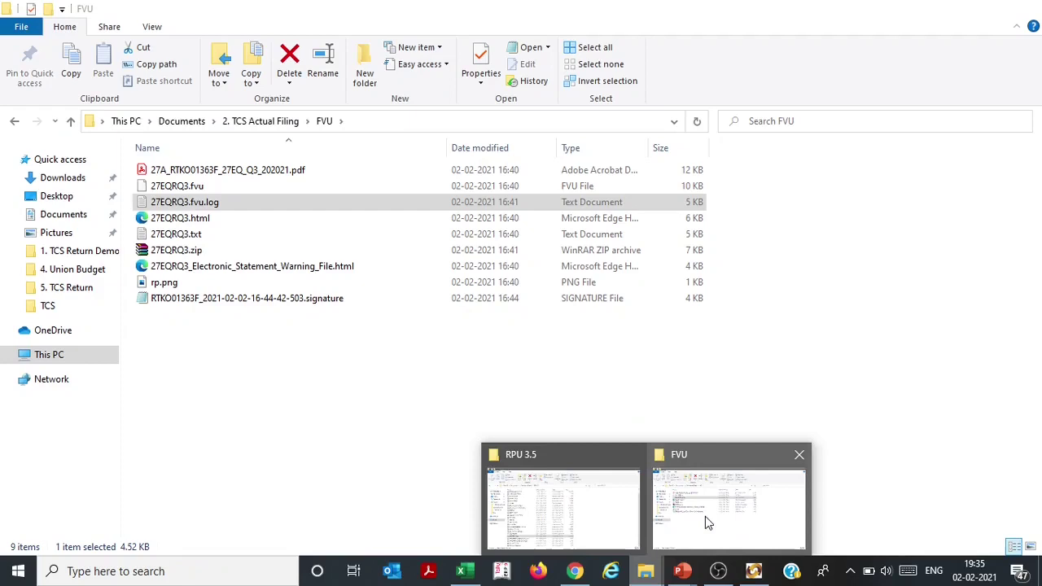
{"action": "left_click", "coordinate": [705, 516]}
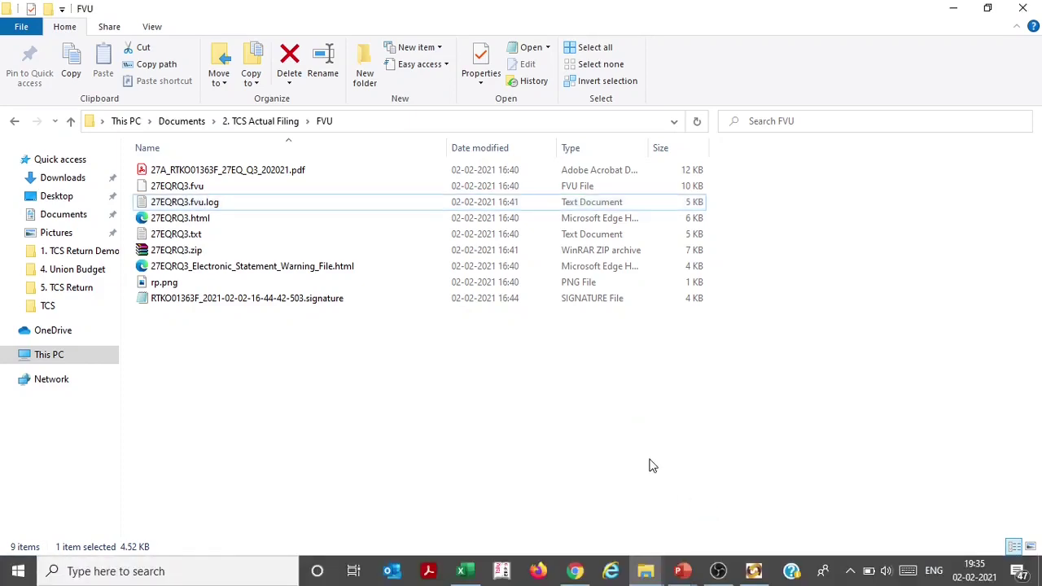
{"action": "key", "text": "alt+Up"}
{"action": "key", "text": "alt+Up"}
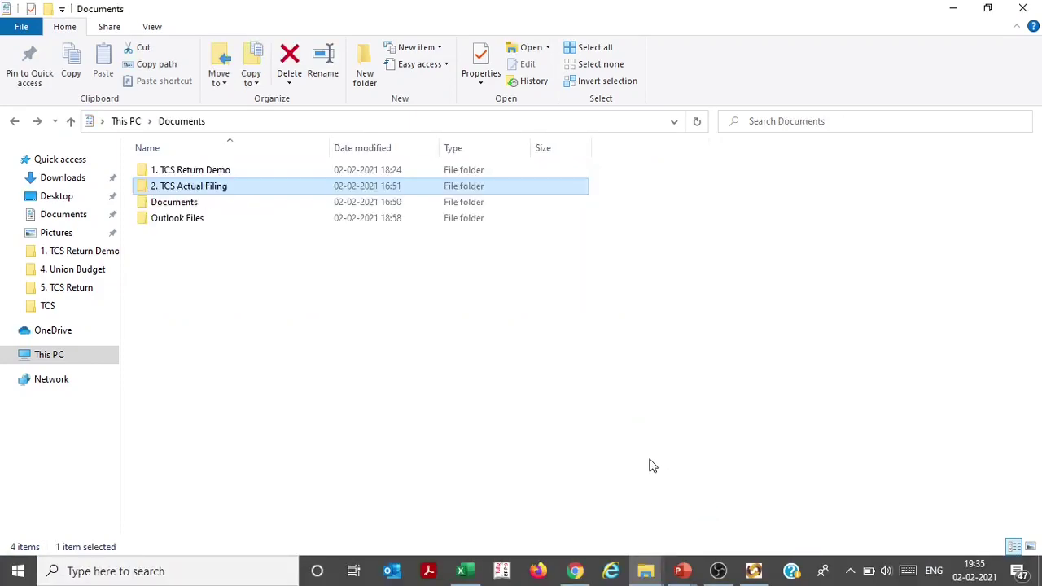
{"action": "key", "text": "Up"}
{"action": "key", "text": "Return"}
{"action": "key", "text": "alt+d"}
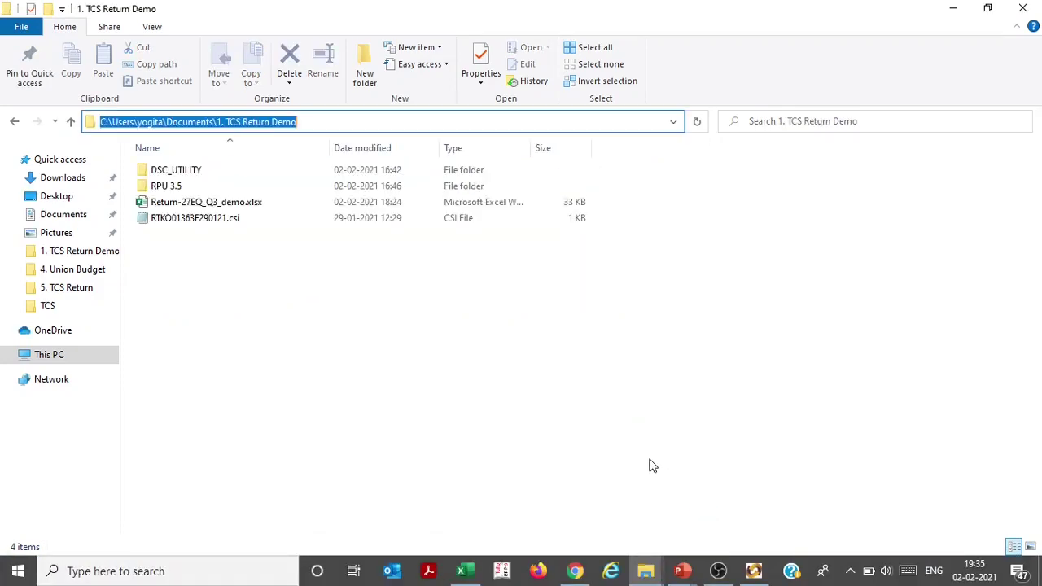
{"action": "key", "text": "alt+Tab"}
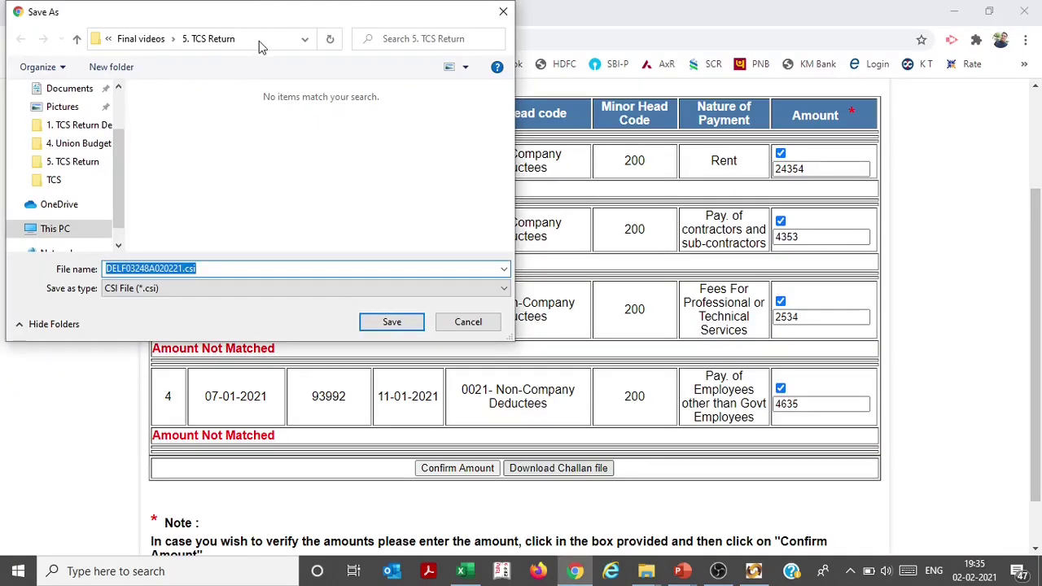
Paste the 1. TCS Return Demo path into Save As and save the challan CSI file there
{"action": "left_click", "coordinate": [259, 41]}
{"action": "key", "text": "ctrl+v"}
{"action": "key", "text": "Return"}
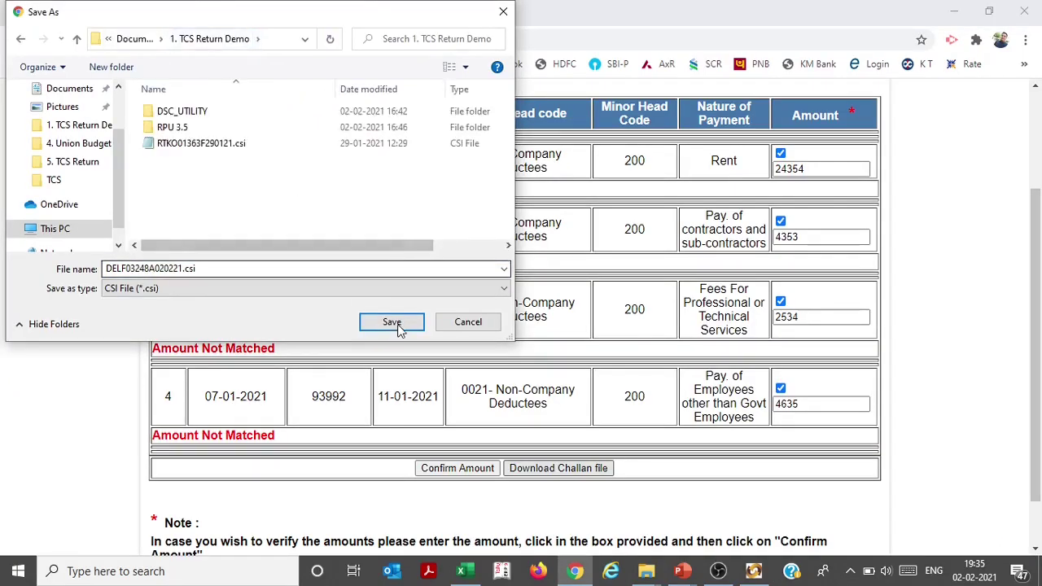
{"action": "left_click", "coordinate": [394, 323]}
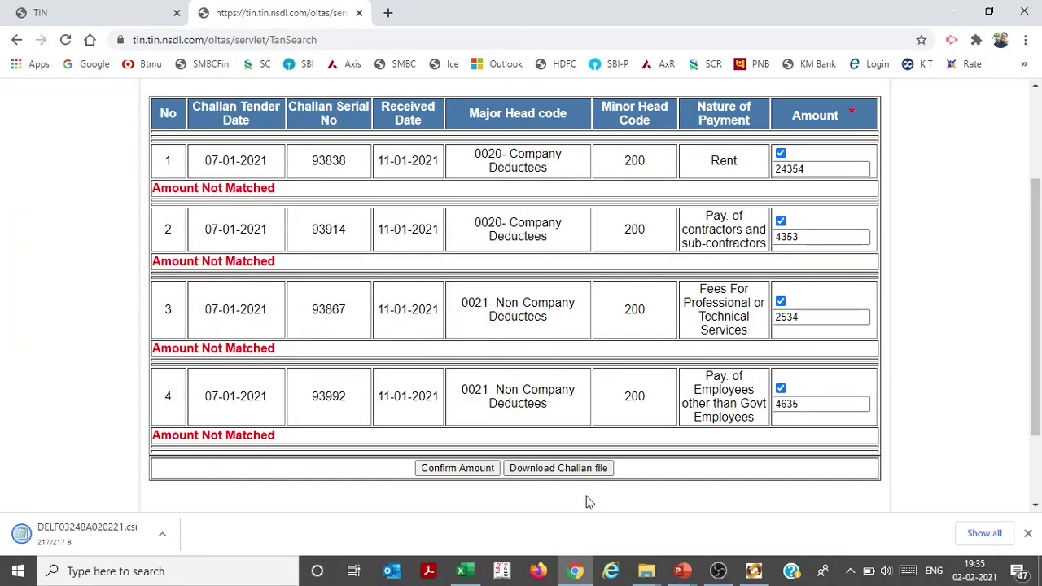
{"action": "left_click", "coordinate": [748, 572]}
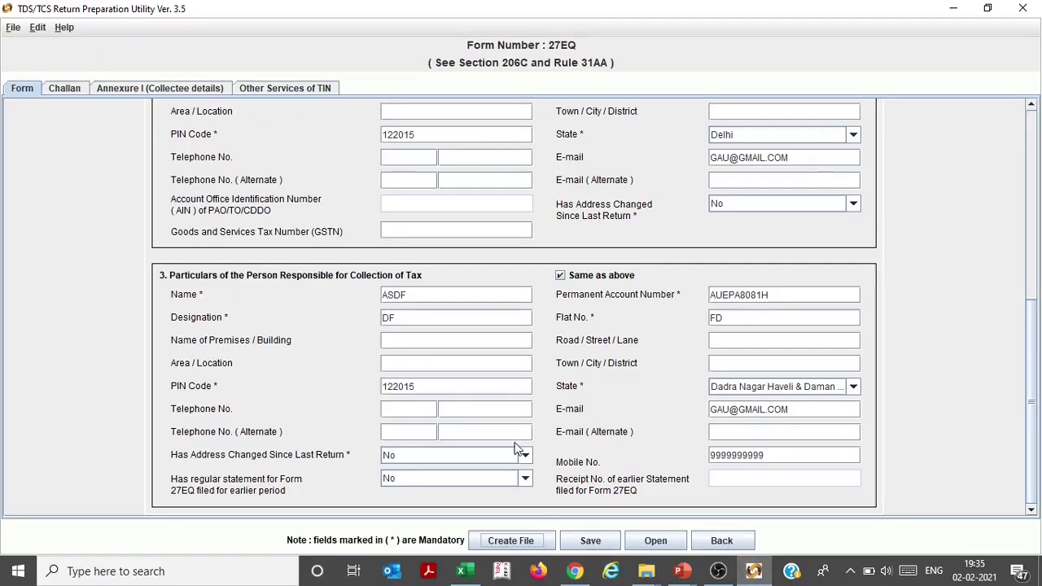
{"action": "left_click", "coordinate": [503, 544]}
{"action": "left_click", "coordinate": [667, 241]}
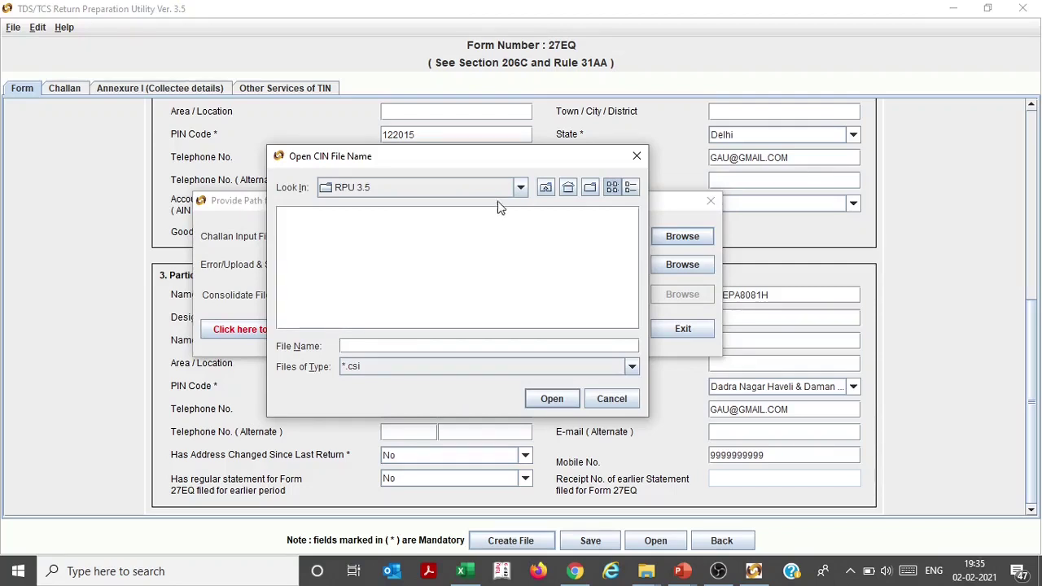
{"action": "left_click", "coordinate": [387, 188]}
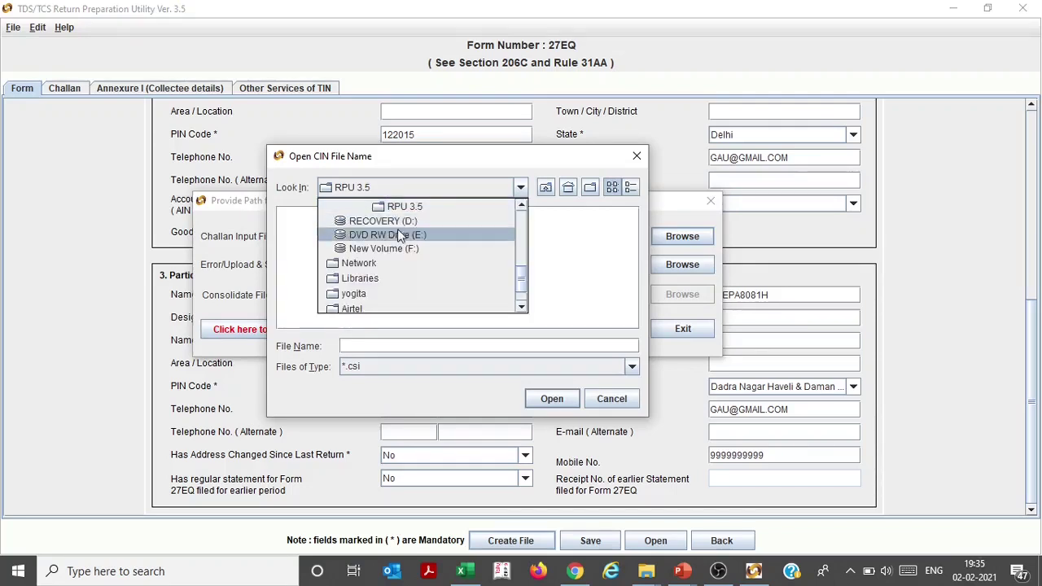
{"action": "scroll", "coordinate": [525, 283], "scroll_direction": "up", "scroll_amount": 4}
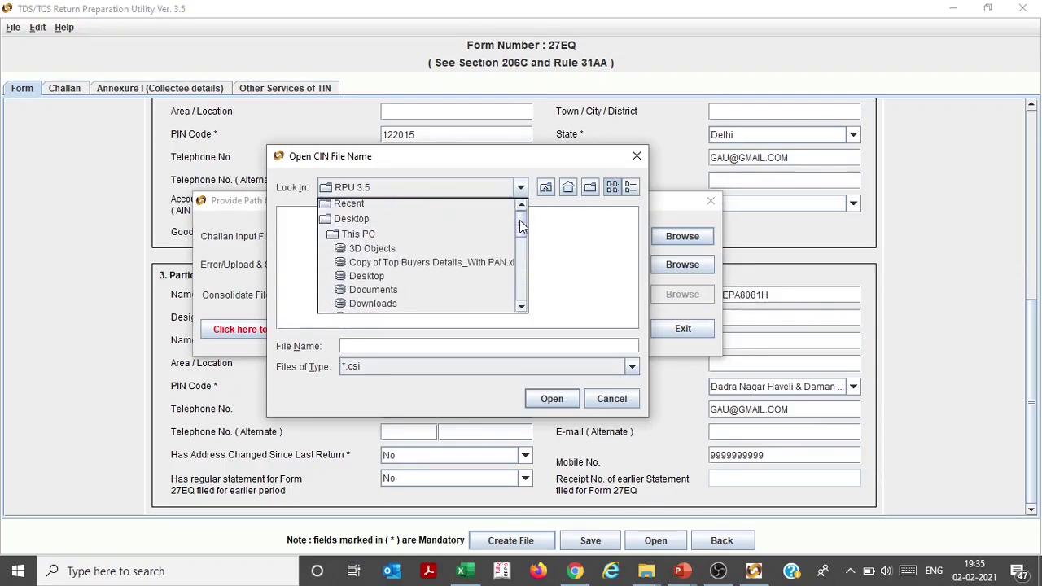
{"action": "left_click", "coordinate": [449, 292]}
{"action": "double_click", "coordinate": [346, 216]}
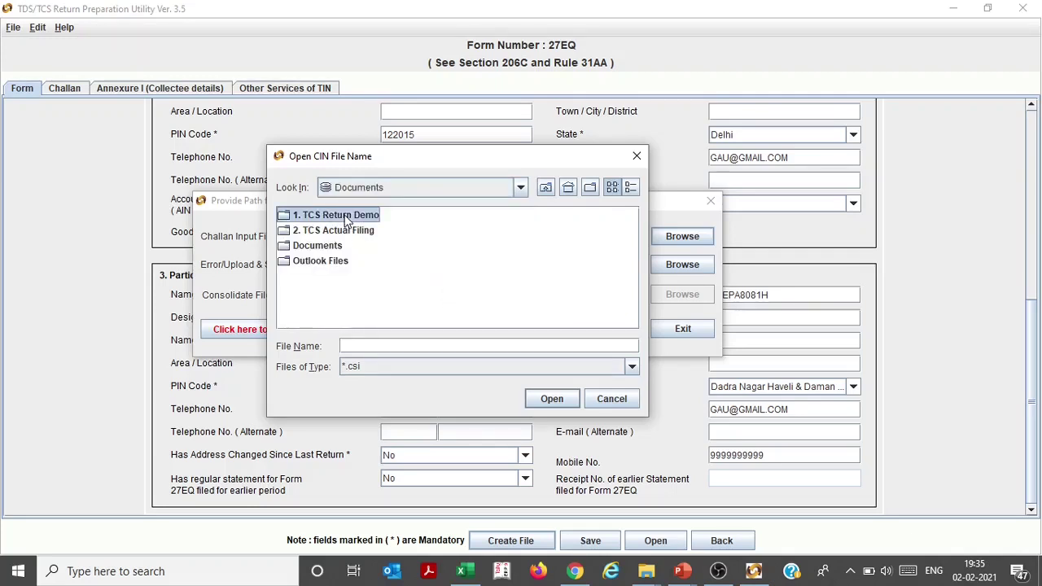
{"action": "left_click", "coordinate": [340, 253]}
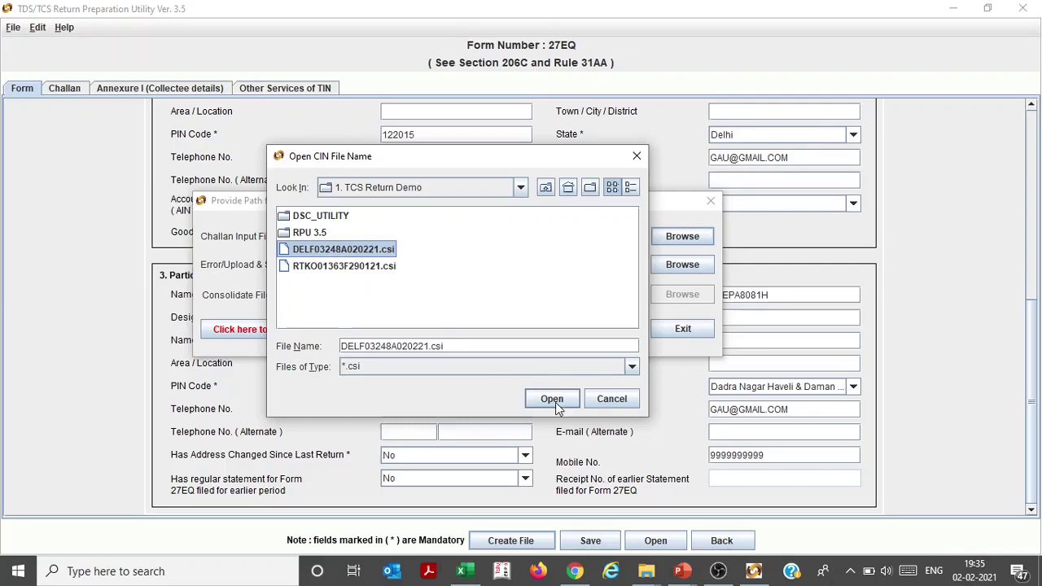
{"action": "left_click", "coordinate": [362, 268]}
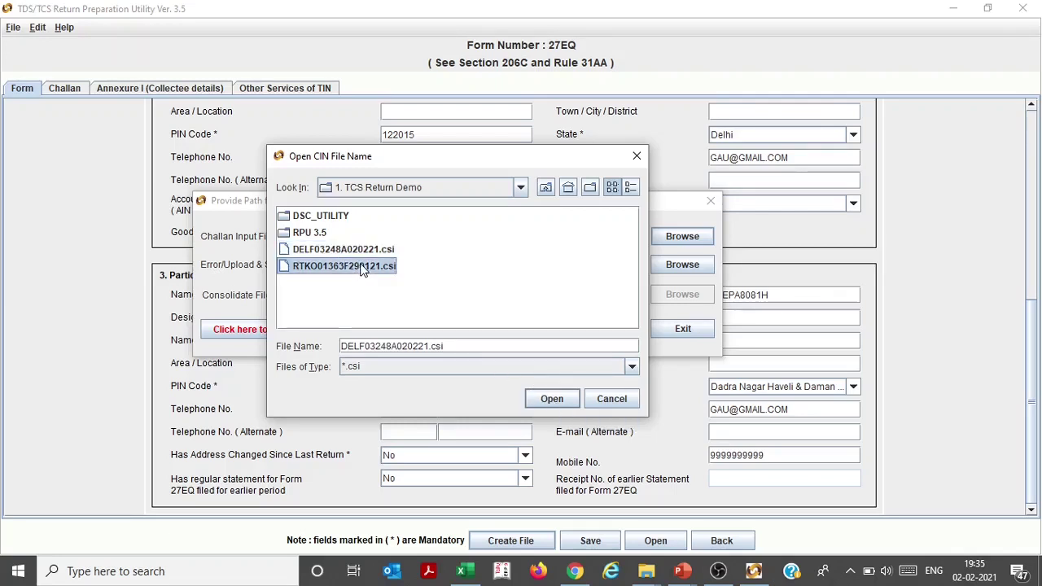
{"action": "left_click", "coordinate": [537, 399]}
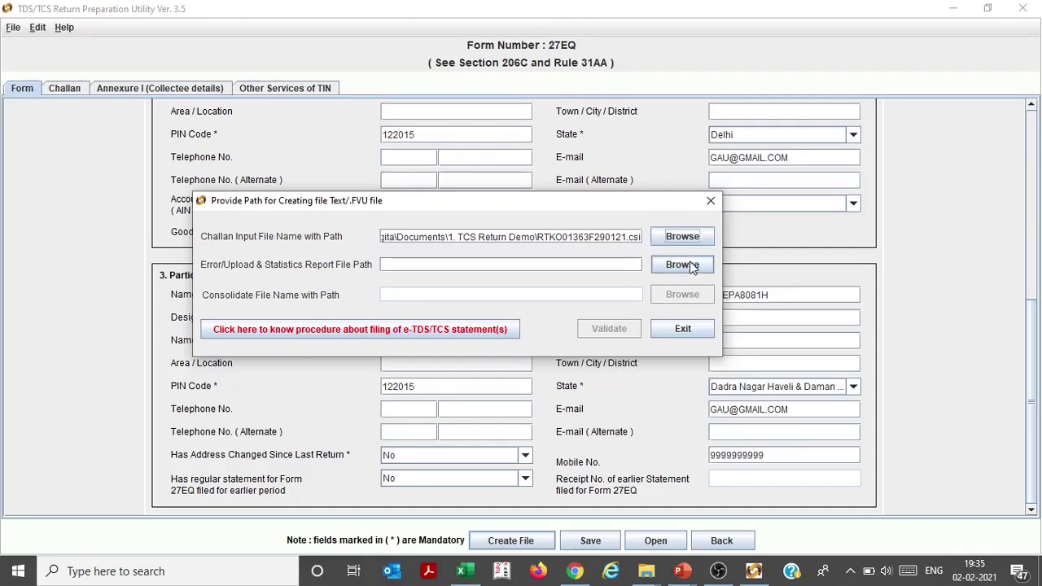
Save reports as 27EQRQ3 in a new folder under 1. TCS Return Demo, then validate
{"action": "left_click", "coordinate": [690, 263]}
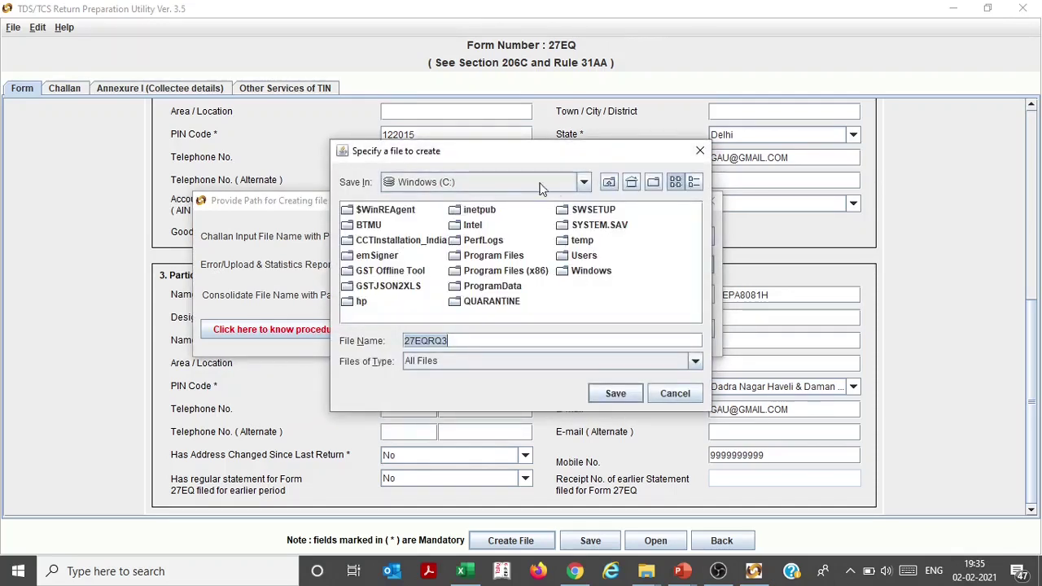
{"action": "left_click", "coordinate": [585, 184]}
{"action": "scroll", "coordinate": [501, 242], "scroll_direction": "up", "scroll_amount": 4}
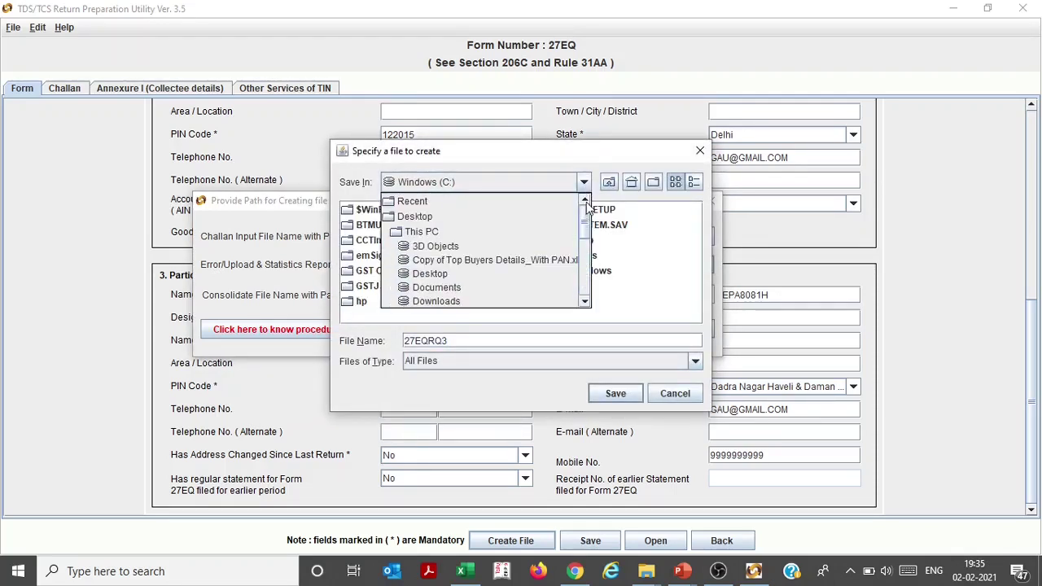
{"action": "left_click", "coordinate": [476, 288]}
{"action": "double_click", "coordinate": [410, 209]}
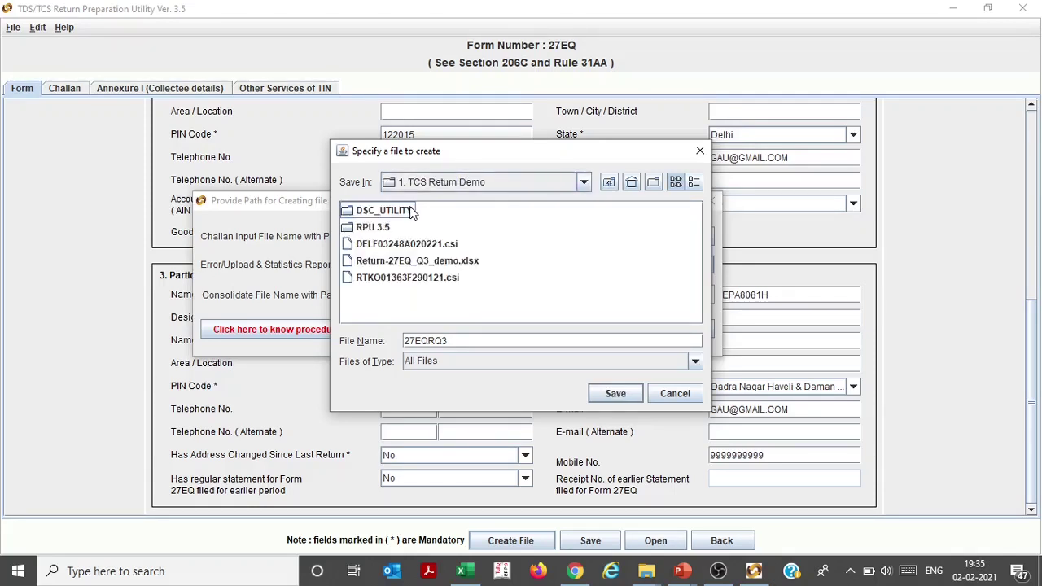
{"action": "left_click", "coordinate": [654, 183]}
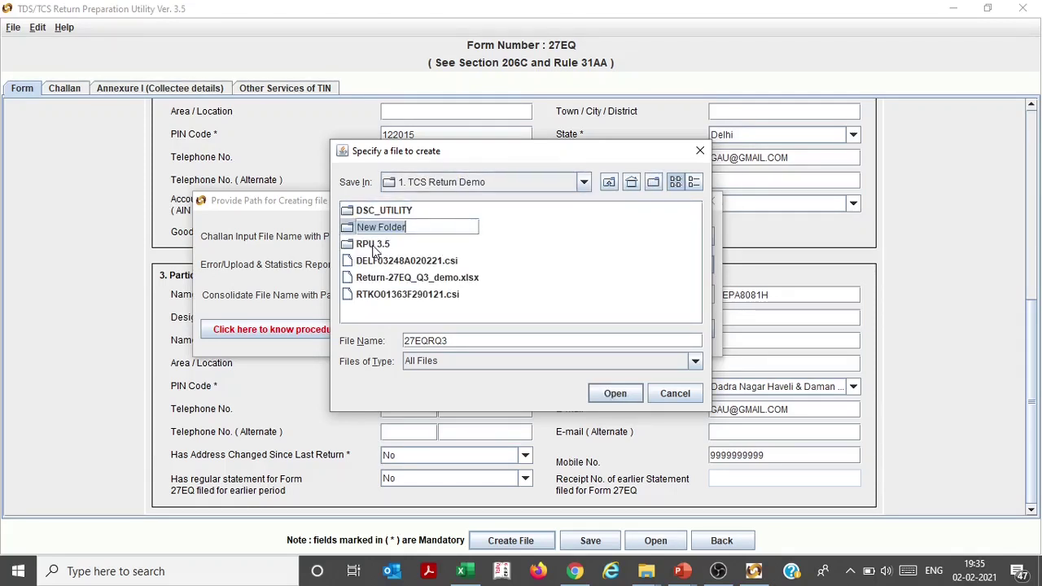
{"action": "double_click", "coordinate": [352, 232]}
{"action": "left_click", "coordinate": [615, 393]}
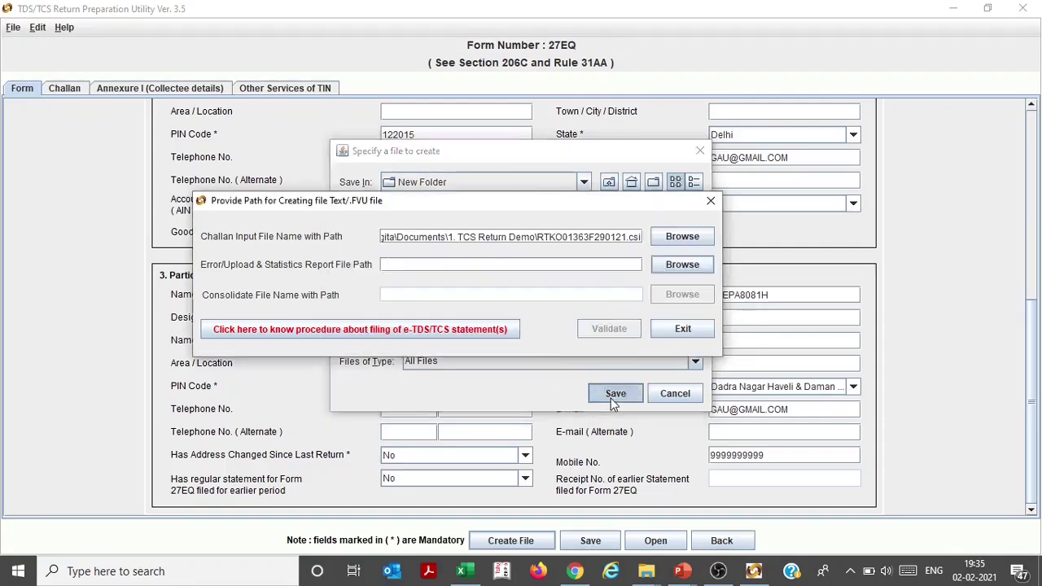
{"action": "left_click", "coordinate": [594, 329]}
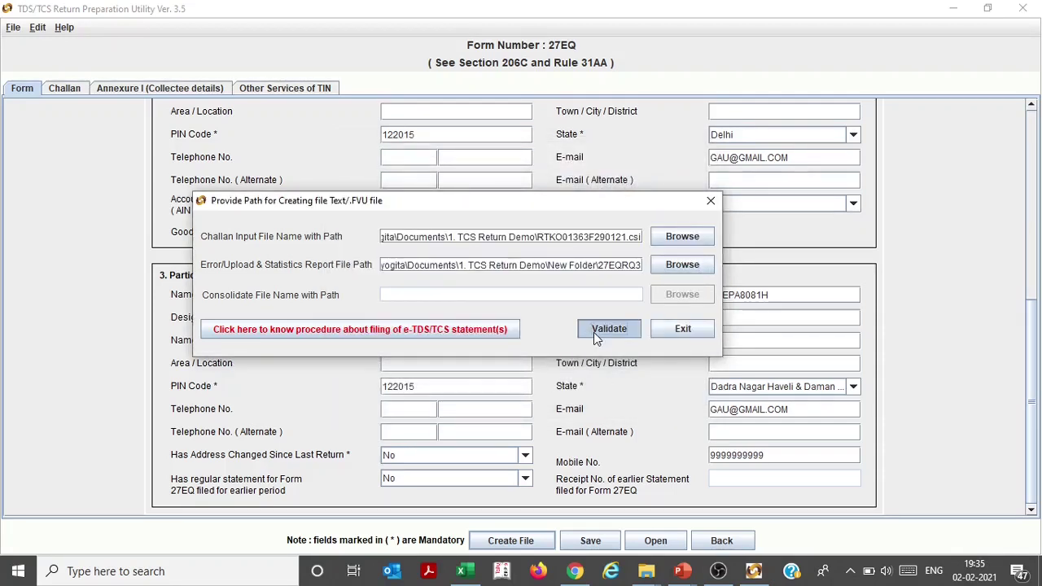
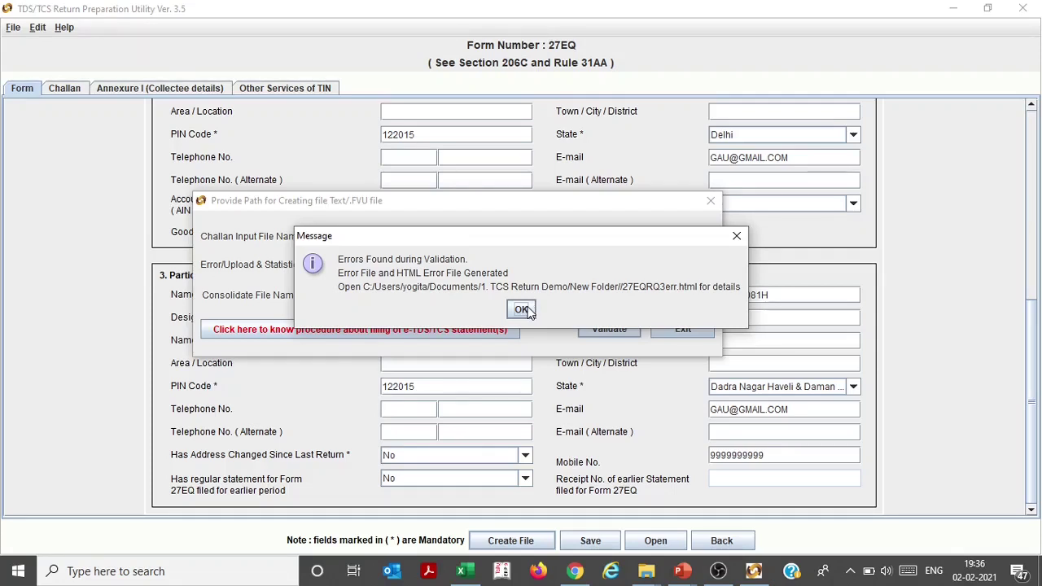
Acknowledge the 'Errors Found during Validation' message and bring the TCS Return Demo Explorer window forward
{"action": "left_click", "coordinate": [522, 310]}
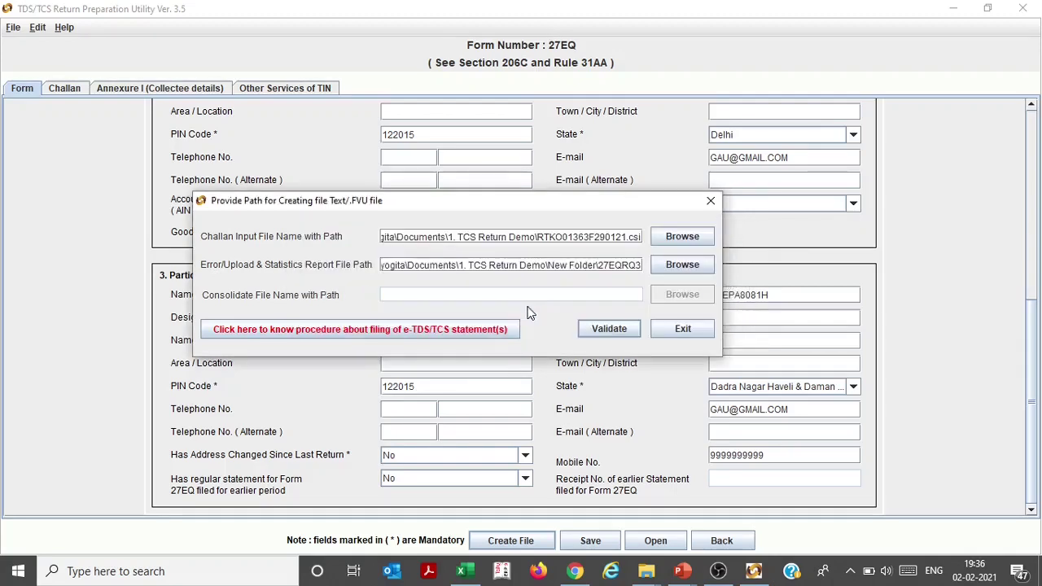
{"action": "key", "text": "alt+Tab"}
{"action": "key", "text": "alt+Tab"}
{"action": "key", "text": "Tab"}
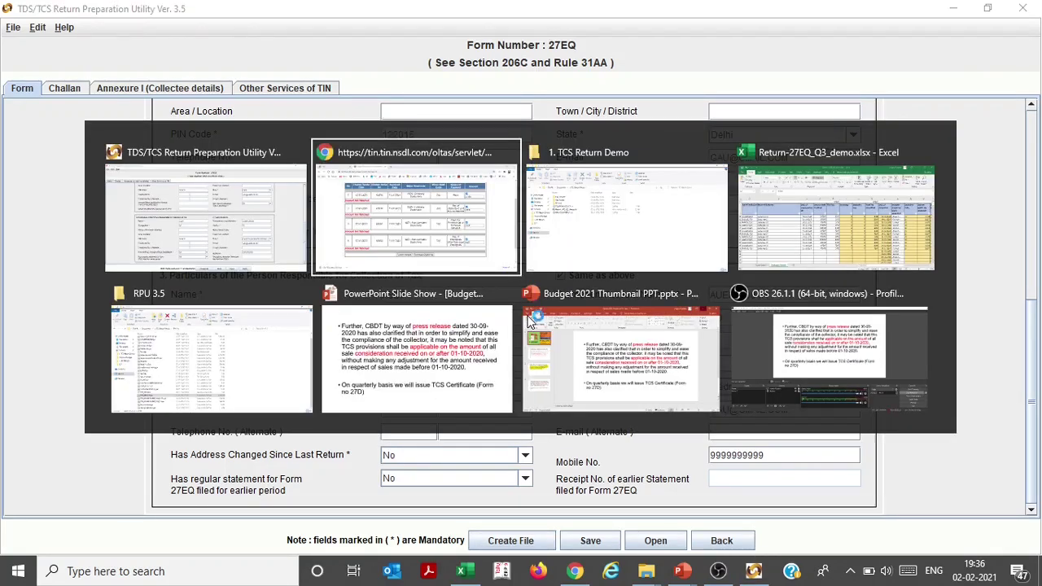
Open New Folder and launch the 27EQRQ3err.html error report in Edge
{"action": "key", "text": "n"}
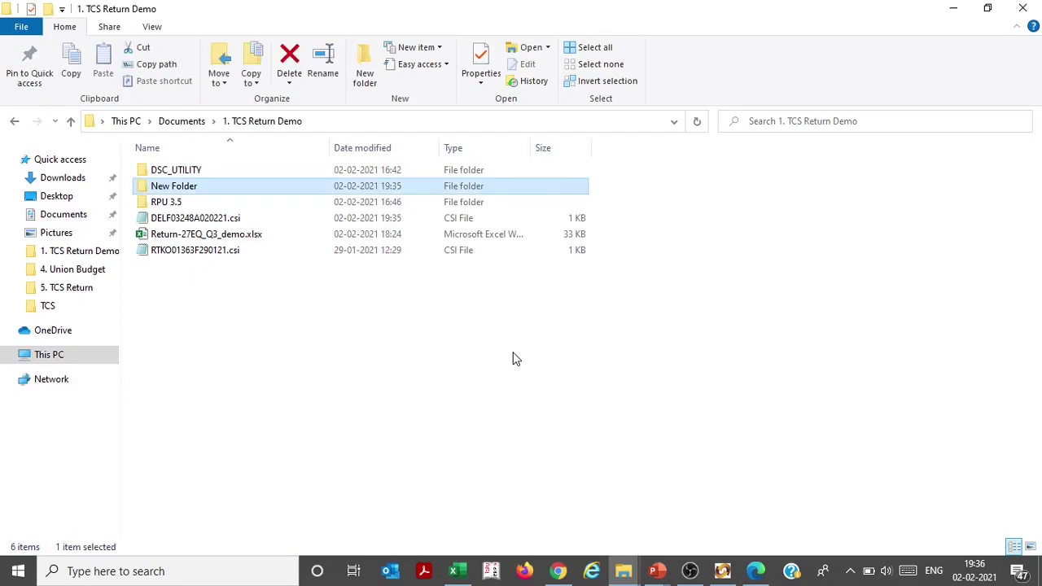
{"action": "key", "text": "Return"}
{"action": "key", "text": "Down"}
{"action": "key", "text": "Down"}
{"action": "key", "text": "Down"}
{"action": "key", "text": "Down"}
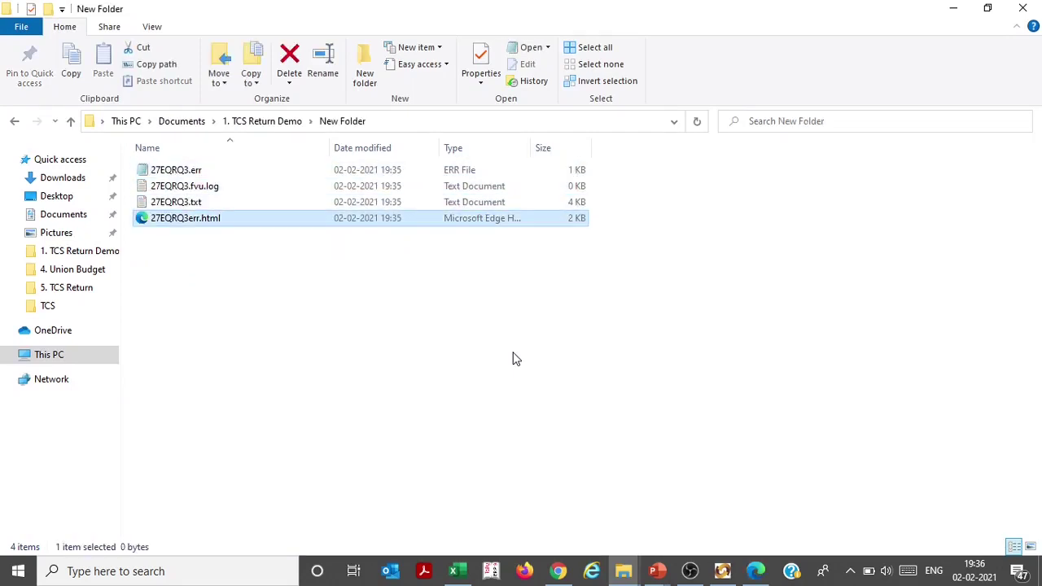
{"action": "key", "text": "Up"}
{"action": "key", "text": "Up"}
{"action": "key", "text": "Up"}
{"action": "key", "text": "Down"}
{"action": "key", "text": "Down"}
{"action": "key", "text": "Up"}
{"action": "key", "text": "Down"}
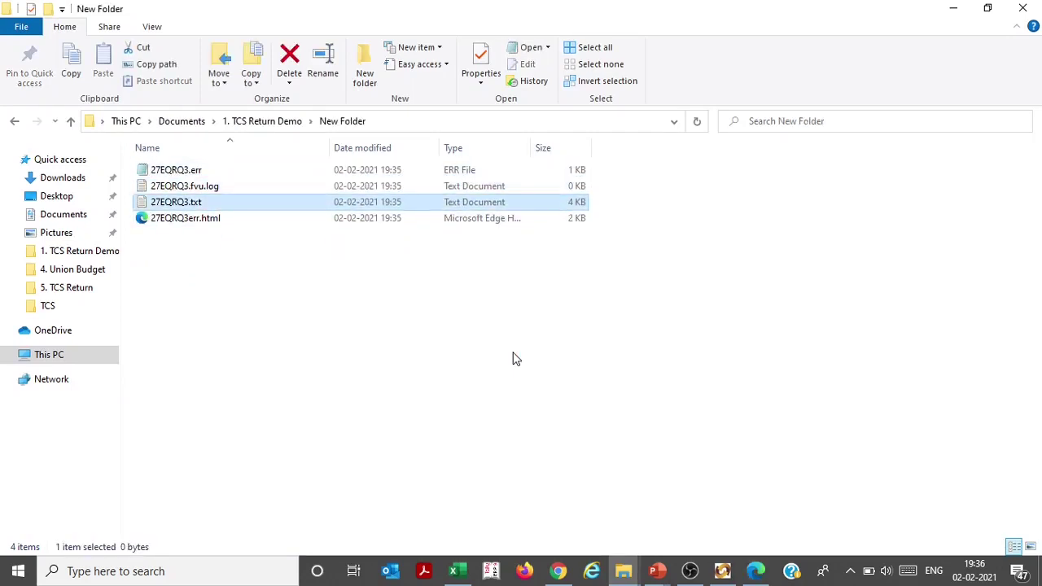
{"action": "key", "text": "Down"}
{"action": "key", "text": "Return"}
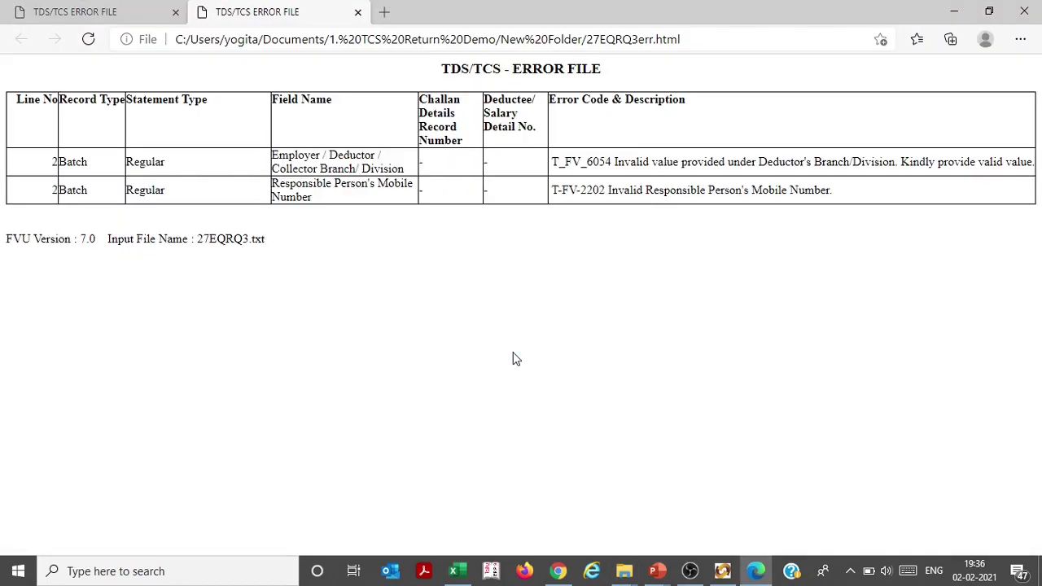
Read the invalid Branch/Division and mobile number errors, then return to Form 27EQ
{"action": "left_click_drag", "start_coordinate": [177, 173], "coordinate": [520, 170]}
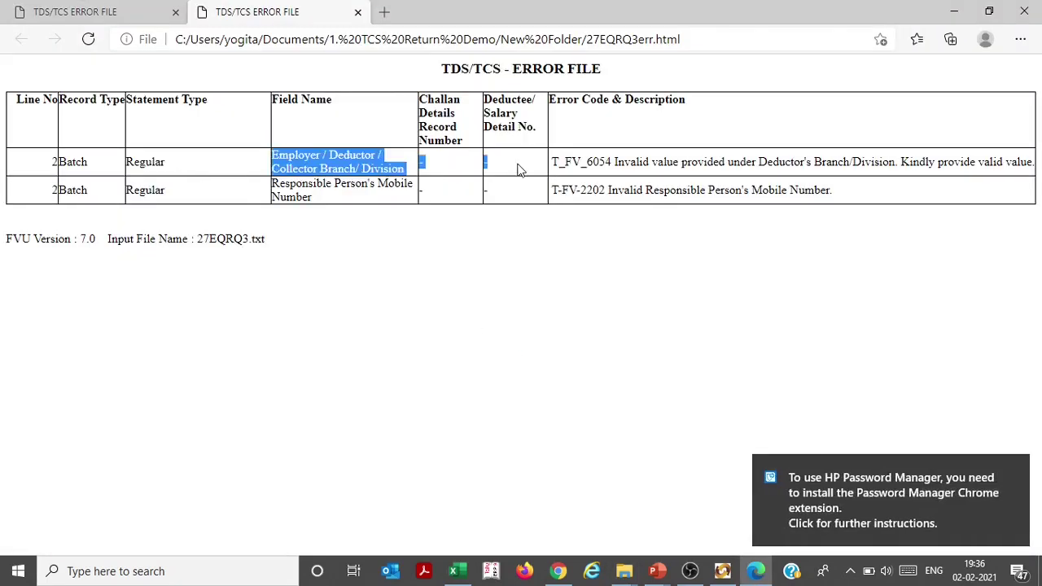
{"action": "left_click", "coordinate": [670, 181]}
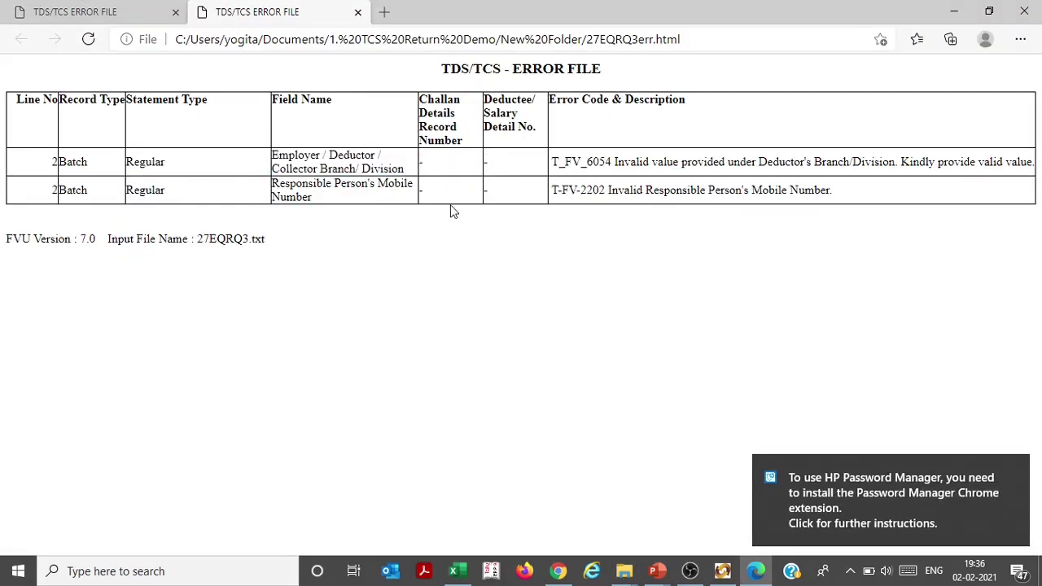
{"action": "left_click_drag", "start_coordinate": [337, 200], "coordinate": [286, 173]}
{"action": "left_click", "coordinate": [288, 174]}
{"action": "left_click_drag", "start_coordinate": [406, 173], "coordinate": [323, 162]}
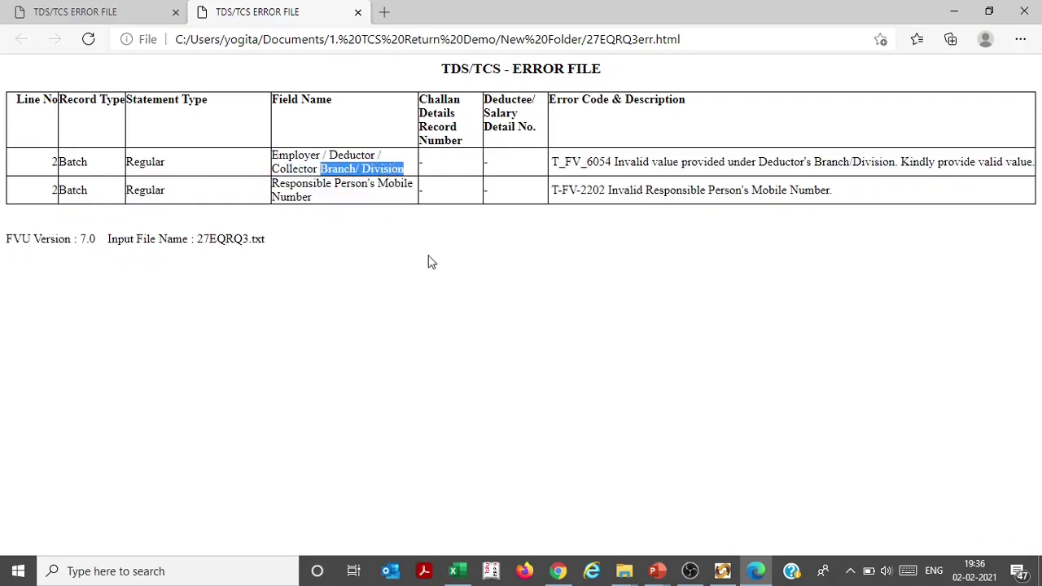
{"action": "left_click", "coordinate": [447, 277]}
{"action": "key", "text": "alt+Tab"}
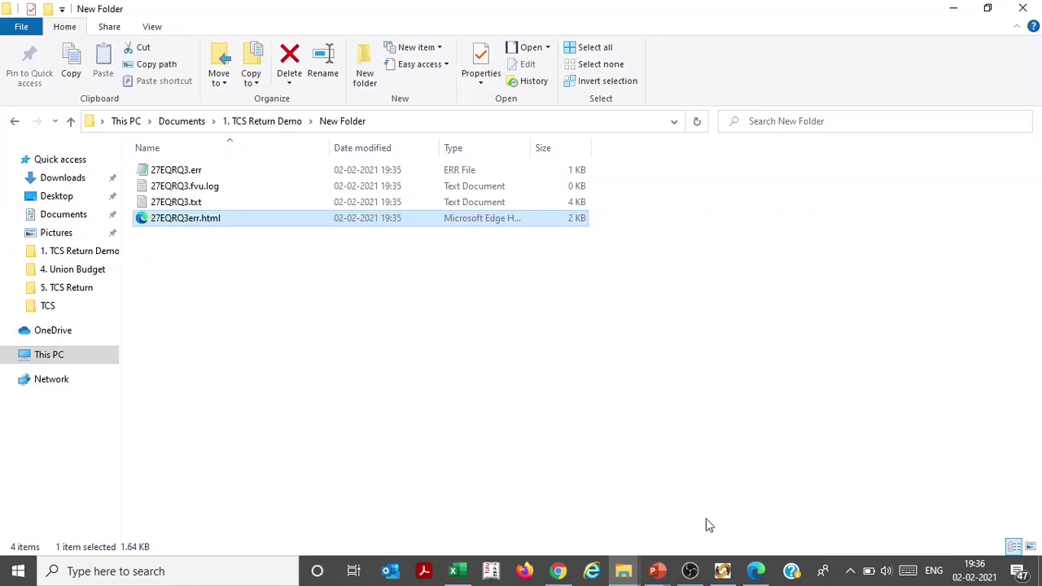
{"action": "left_click", "coordinate": [722, 571]}
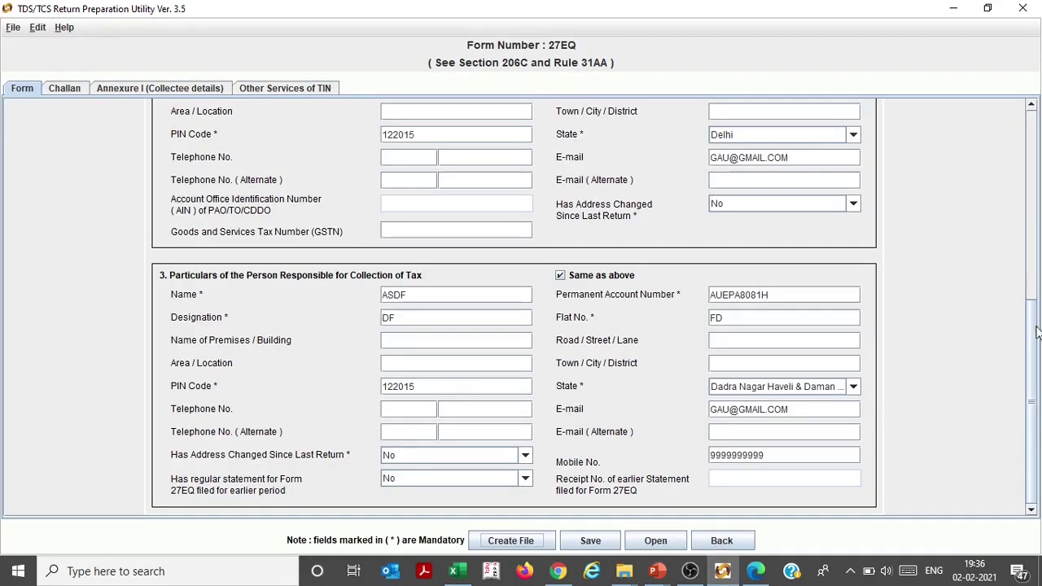
Enter GURGAON as the collector's Branch / Division, rechecking the error report
{"action": "left_click_drag", "start_coordinate": [1037, 332], "coordinate": [1014, 197]}
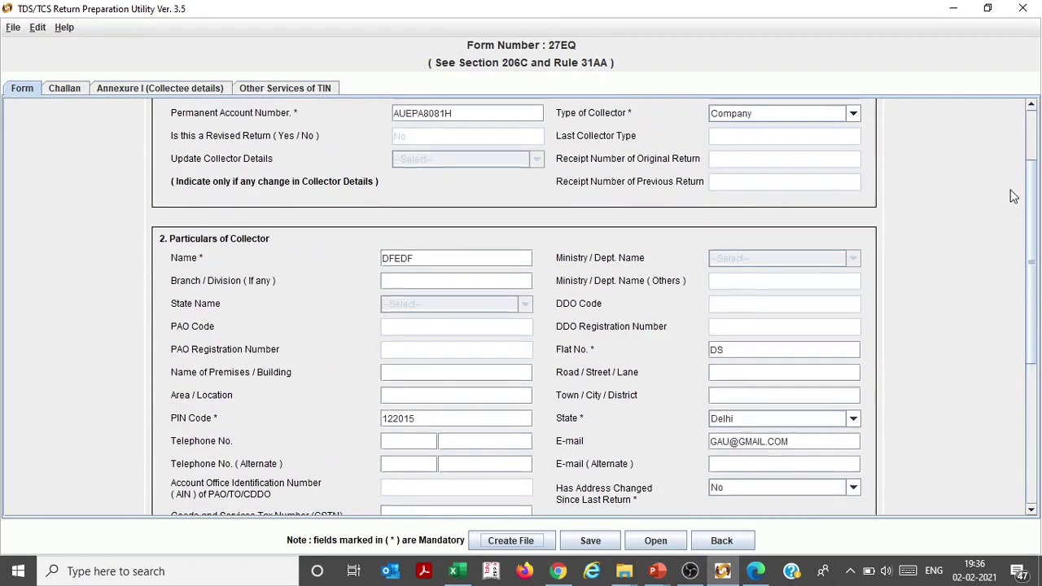
{"action": "left_click", "coordinate": [465, 282]}
{"action": "type", "text": "GURGAON"}
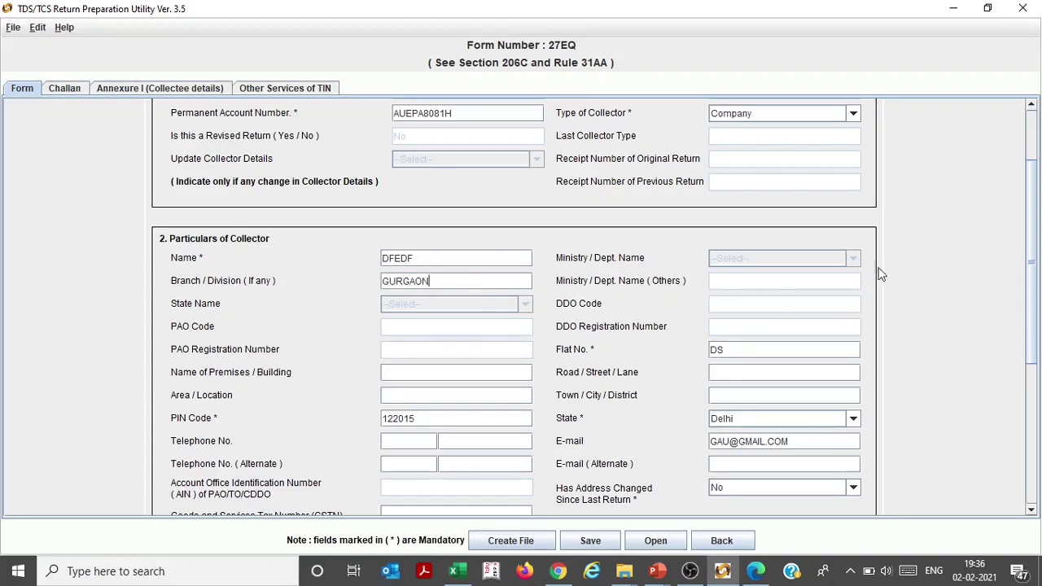
{"action": "key", "text": "alt+Tab"}
{"action": "key", "text": "alt+Tab"}
{"action": "key", "text": "alt+Tab"}
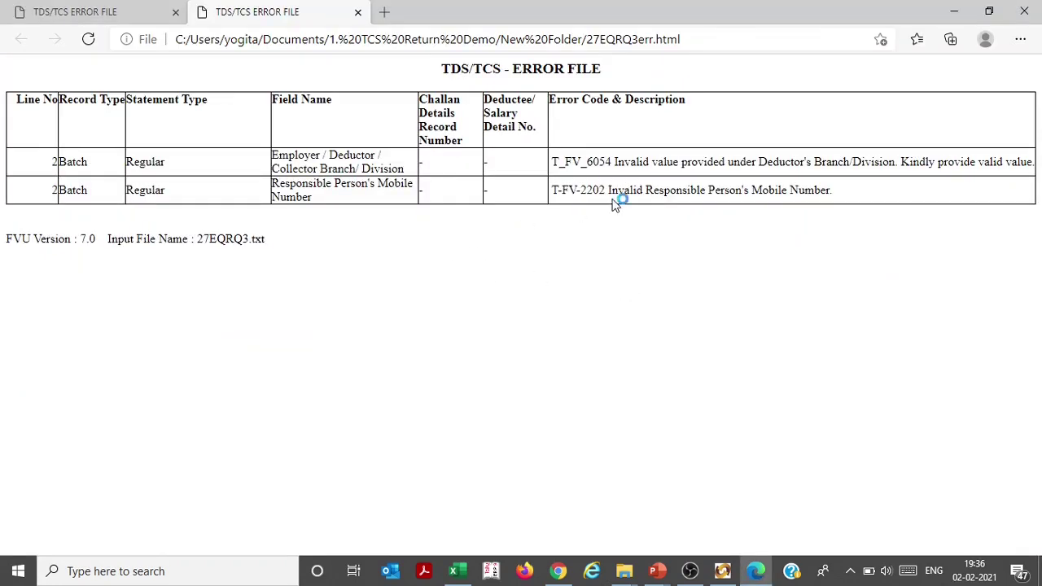
{"action": "key", "text": "alt+Tab"}
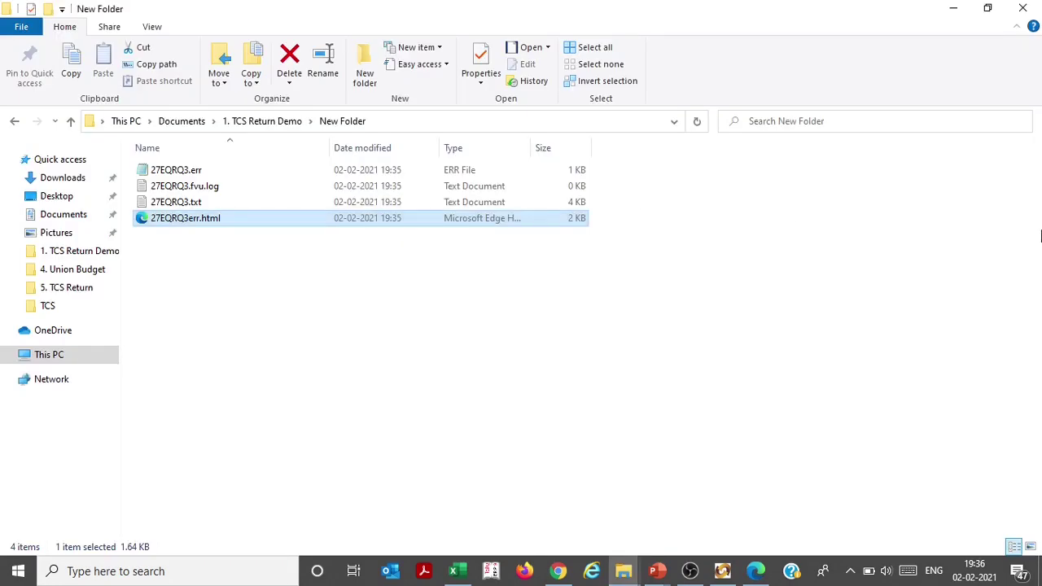
{"action": "key", "text": "alt+Tab"}
{"action": "key", "text": "alt+Tab"}
{"action": "left_click_drag", "start_coordinate": [1035, 238], "coordinate": [1035, 330]}
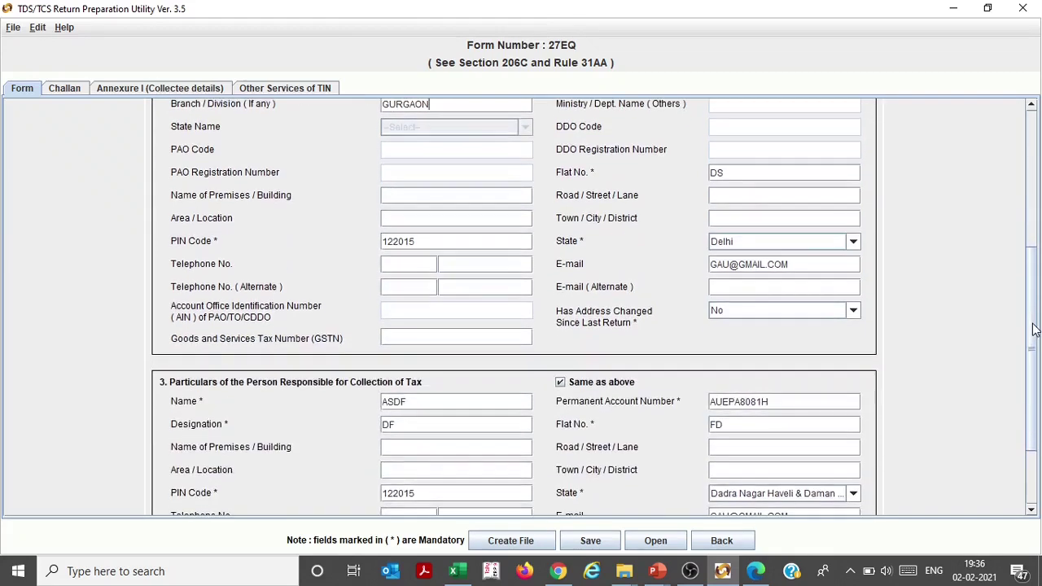
{"action": "left_click", "coordinate": [505, 269]}
{"action": "type", "text": "9999"}
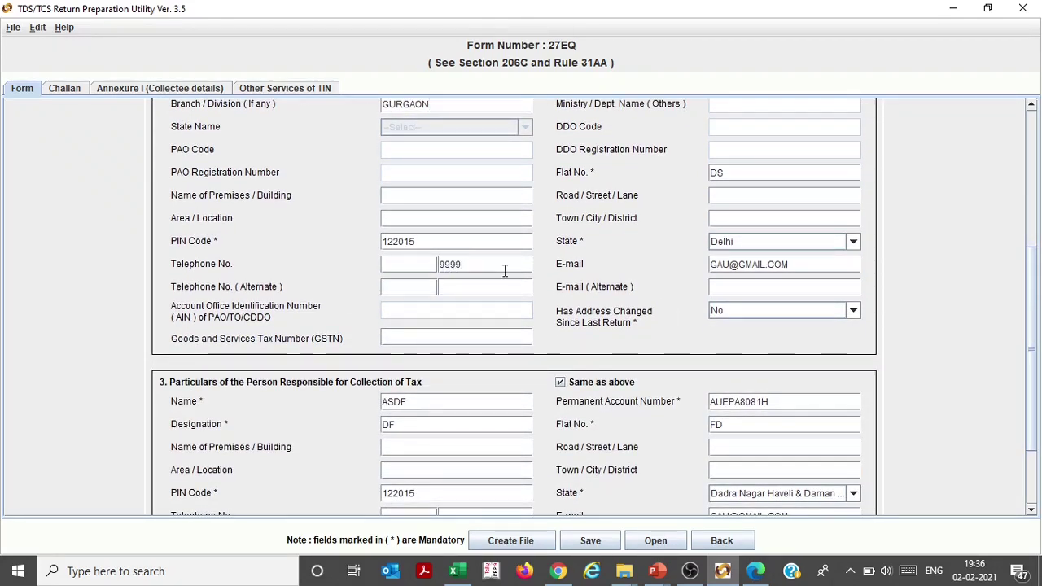
{"action": "type", "text": "999999"}
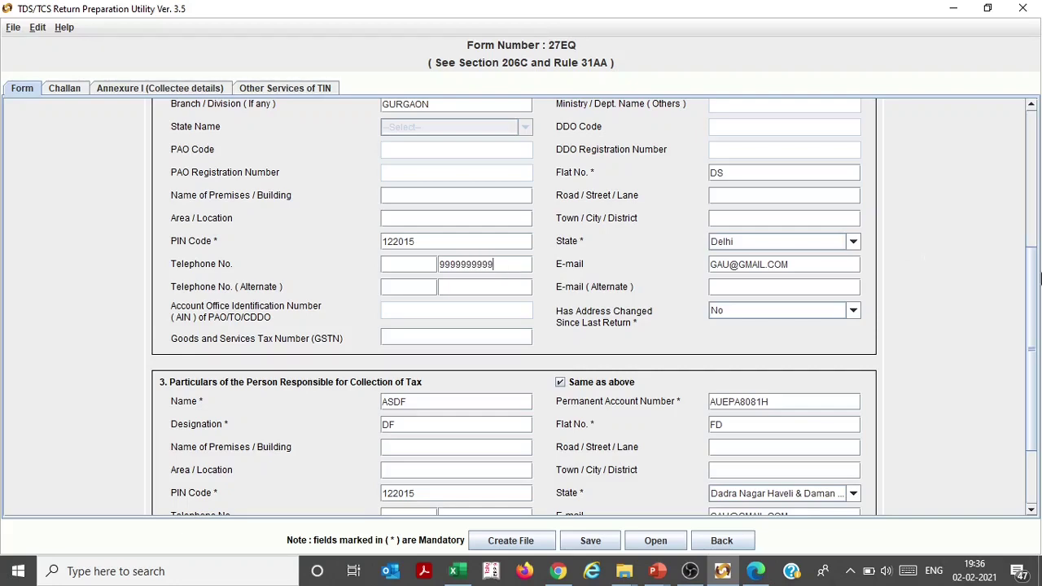
{"action": "left_click_drag", "start_coordinate": [1030, 320], "coordinate": [1032, 390]}
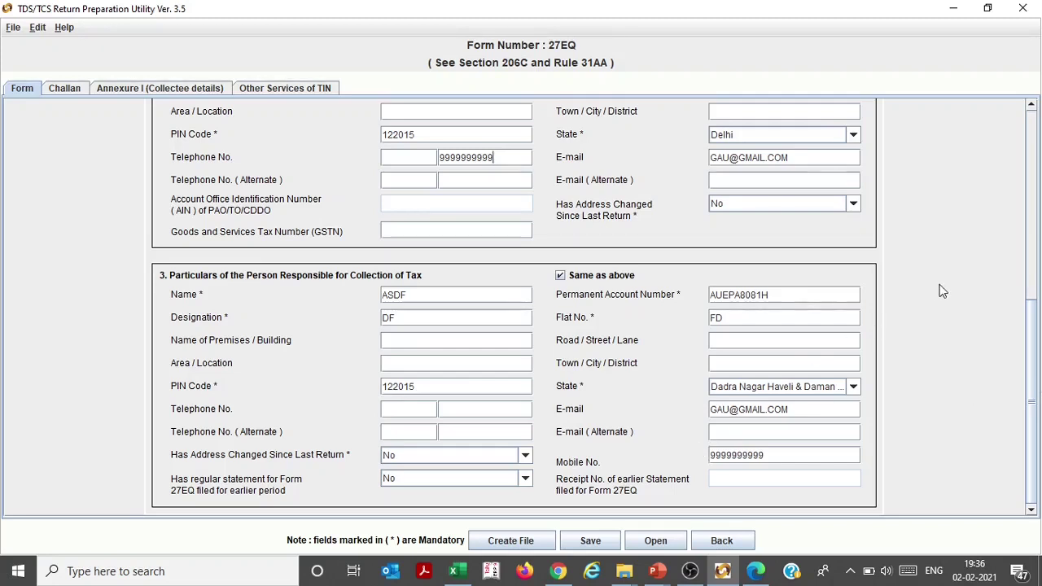
{"action": "left_click", "coordinate": [494, 417]}
{"action": "type", "text": "9999999999"}
Delete the old generated output files from New Folder and return to the utility
{"action": "mouse_move", "coordinate": [625, 570]}
{"action": "left_click", "coordinate": [667, 513]}
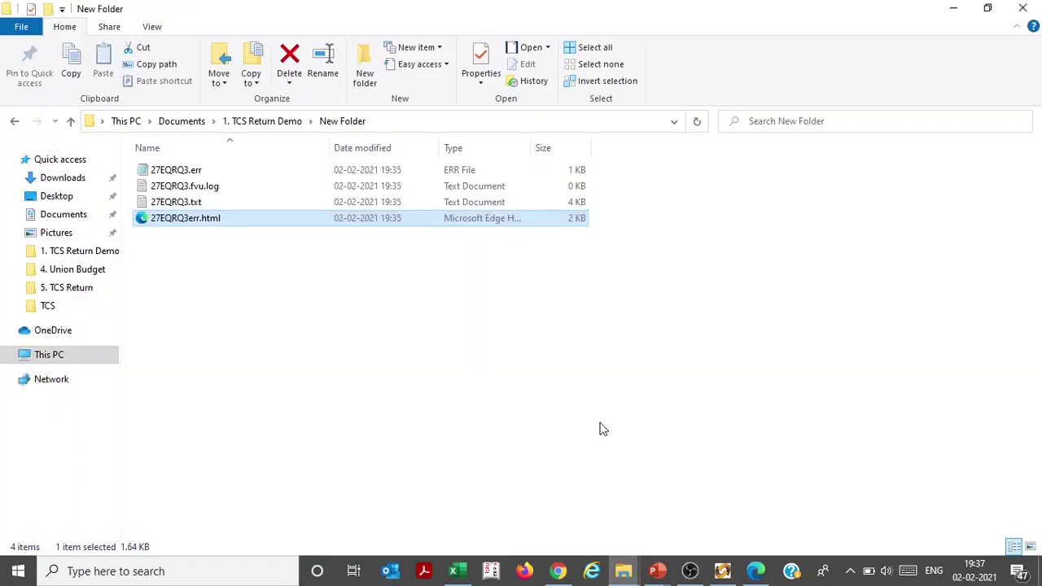
{"action": "key", "text": "shift+Up"}
{"action": "key", "text": "shift+Up"}
{"action": "key", "text": "shift+Up"}
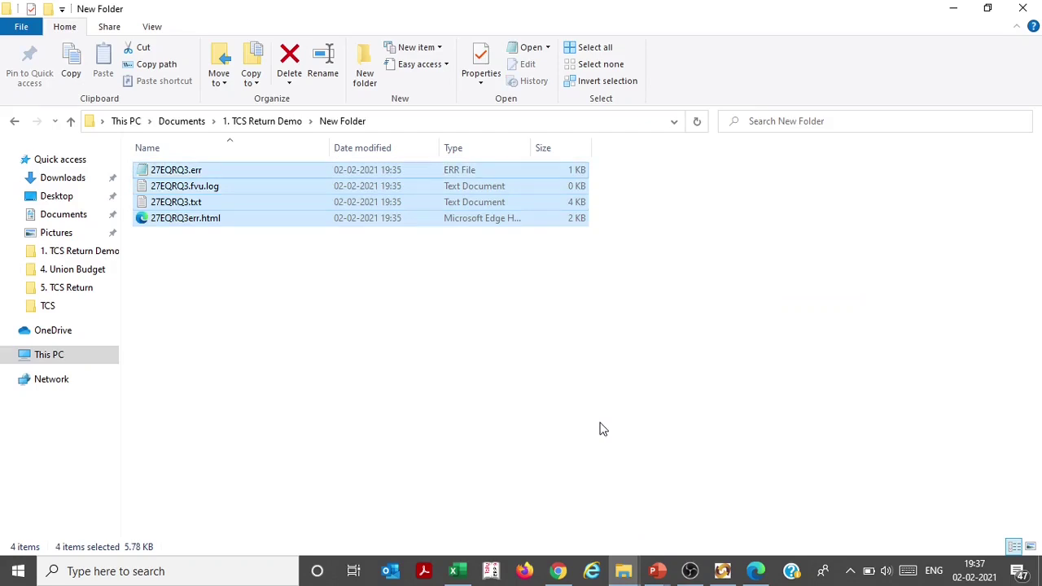
{"action": "key", "text": "Delete"}
{"action": "key", "text": "Escape"}
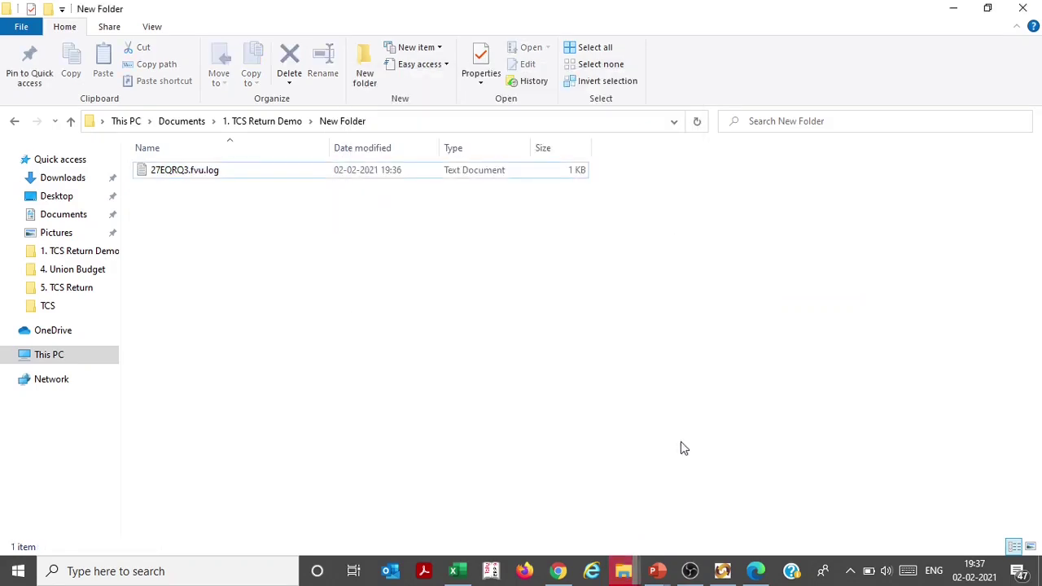
{"action": "left_click", "coordinate": [756, 570]}
{"action": "left_click", "coordinate": [722, 572]}
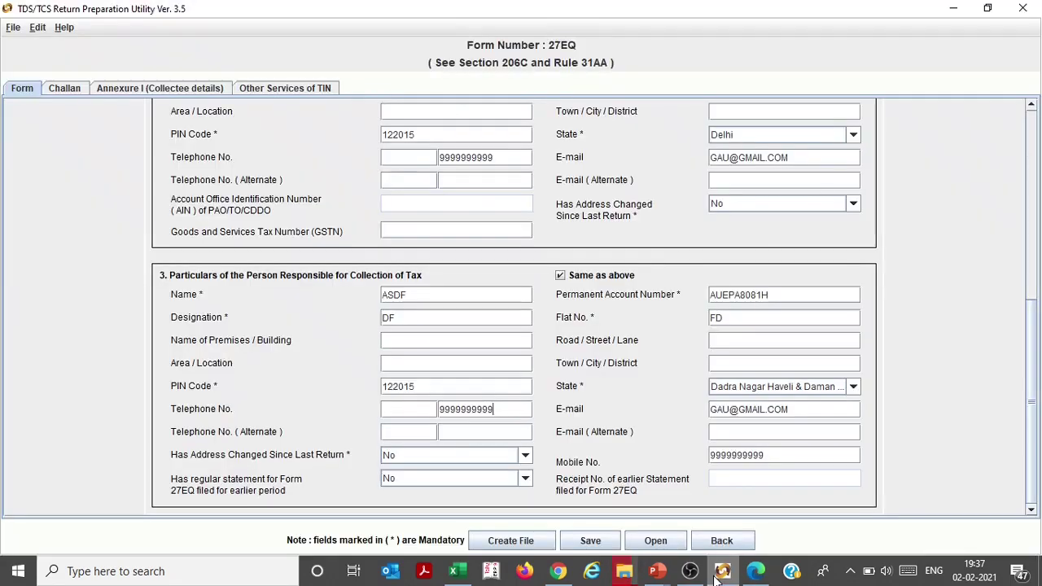
Re-create the file with 27EQRQ3 output in New Folder, validate, and keep the existing 27EQRQ3.txt
{"action": "left_click", "coordinate": [531, 548]}
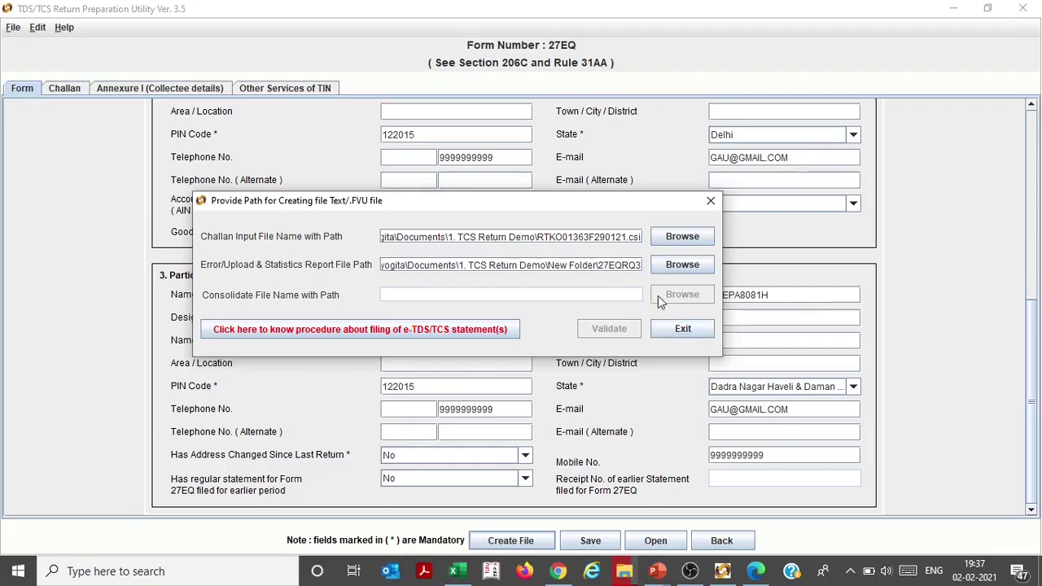
{"action": "left_click", "coordinate": [684, 265]}
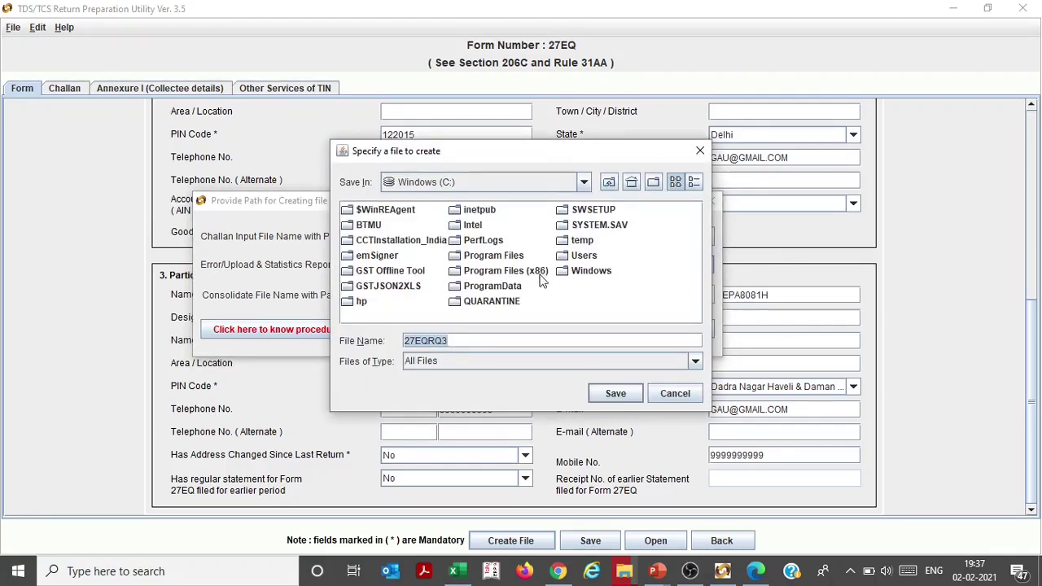
{"action": "left_click", "coordinate": [495, 181]}
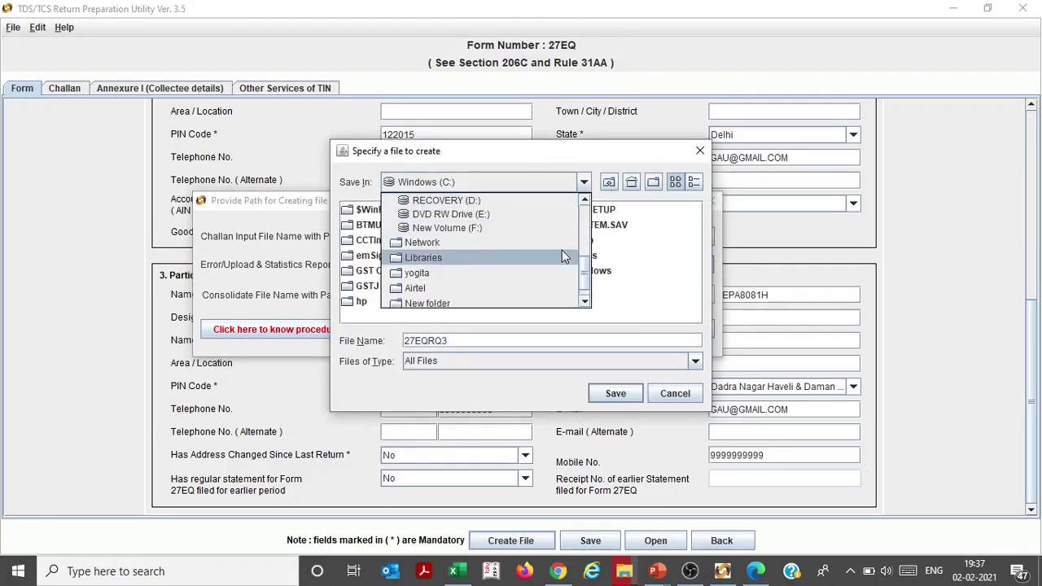
{"action": "scroll", "coordinate": [488, 269], "scroll_direction": "up", "scroll_amount": 4}
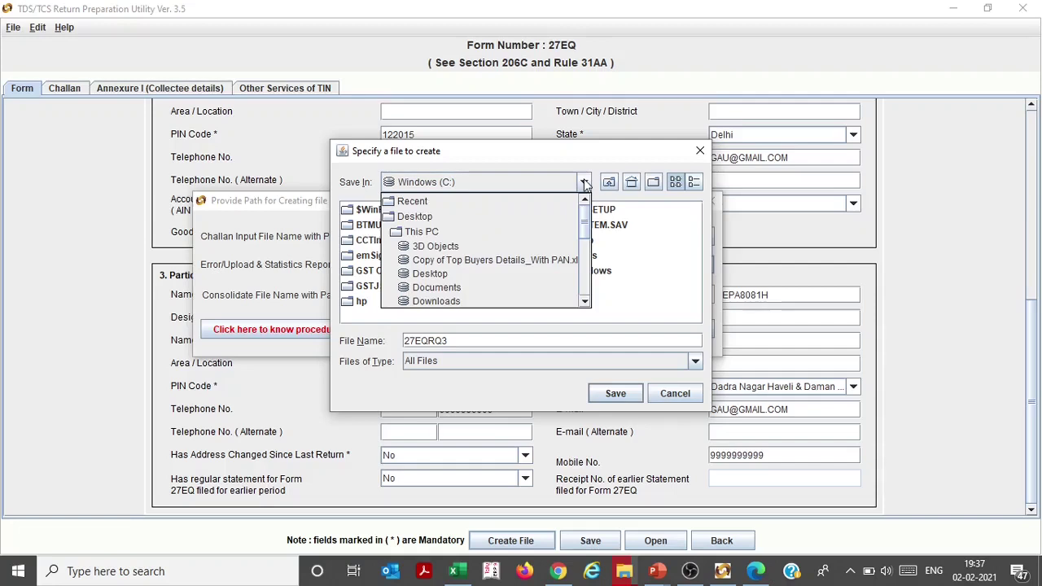
{"action": "left_click", "coordinate": [473, 287]}
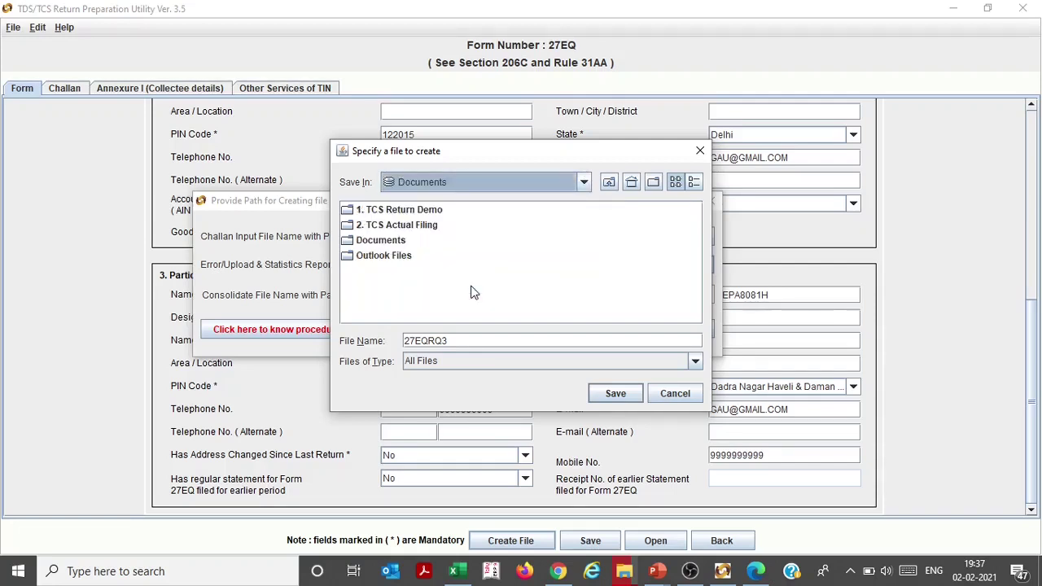
{"action": "double_click", "coordinate": [400, 210]}
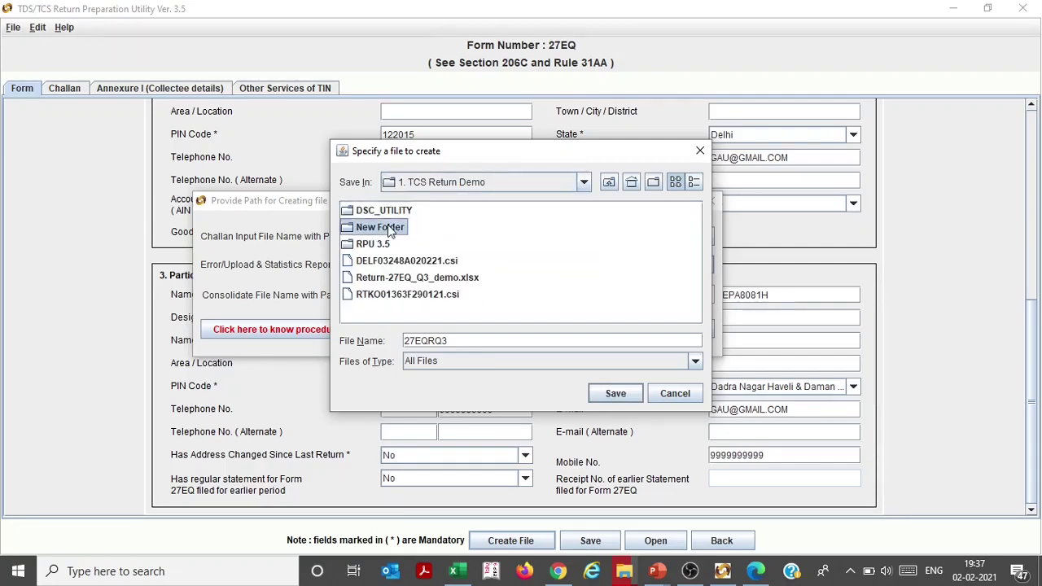
{"action": "double_click", "coordinate": [389, 225]}
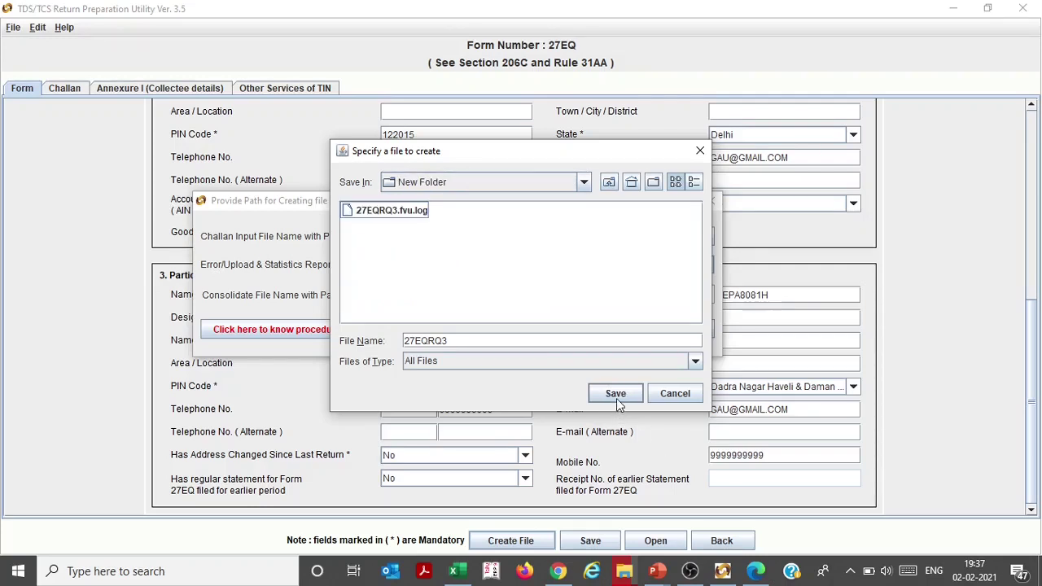
{"action": "left_click", "coordinate": [617, 396]}
{"action": "left_click", "coordinate": [617, 334]}
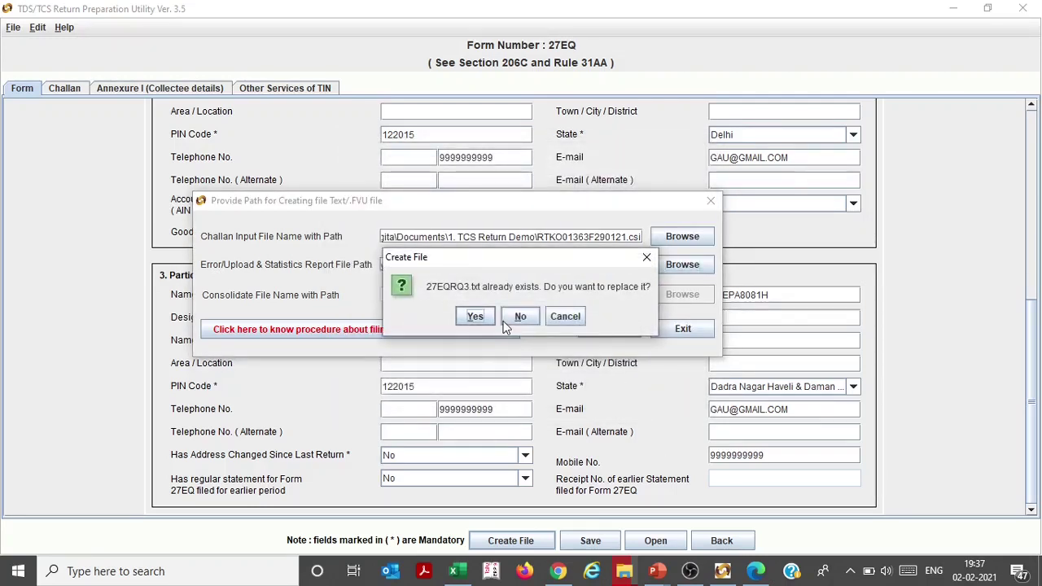
{"action": "left_click", "coordinate": [521, 318]}
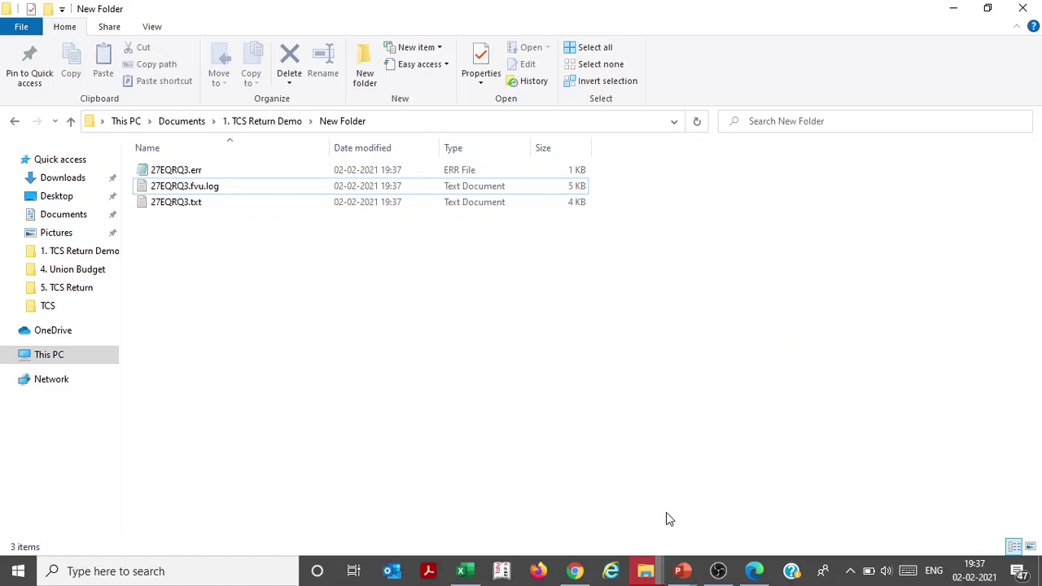
View the 27EQRQ3 error report, close it, and go back up to Documents
{"action": "mouse_move", "coordinate": [649, 577]}
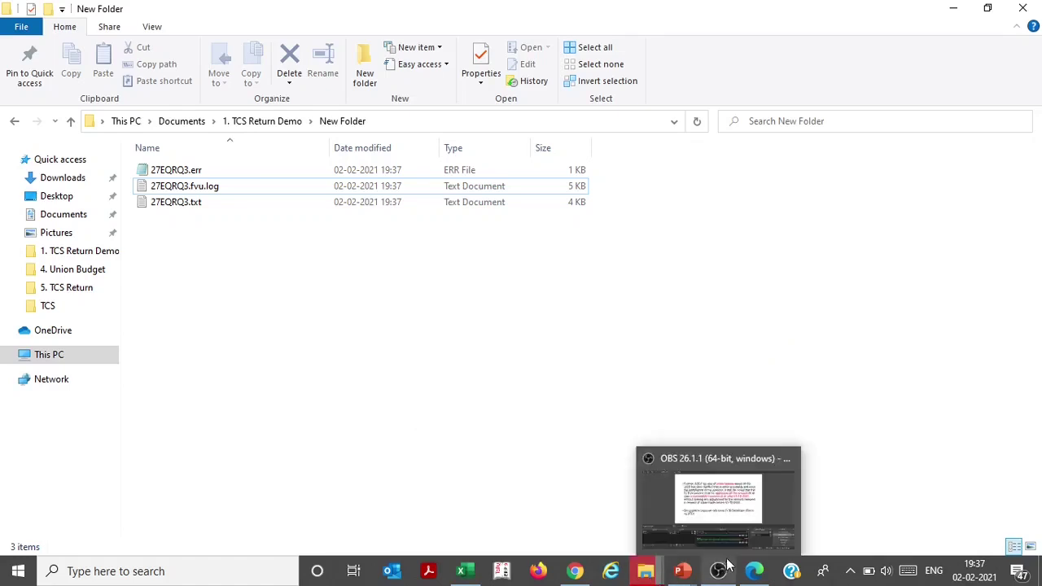
{"action": "left_click", "coordinate": [753, 574]}
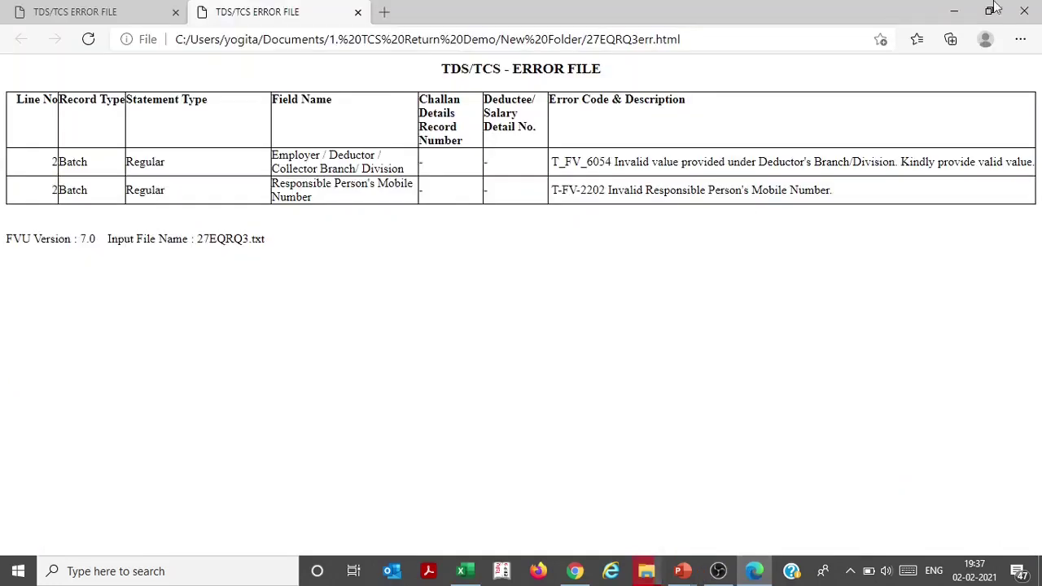
{"action": "left_click", "coordinate": [1024, 8]}
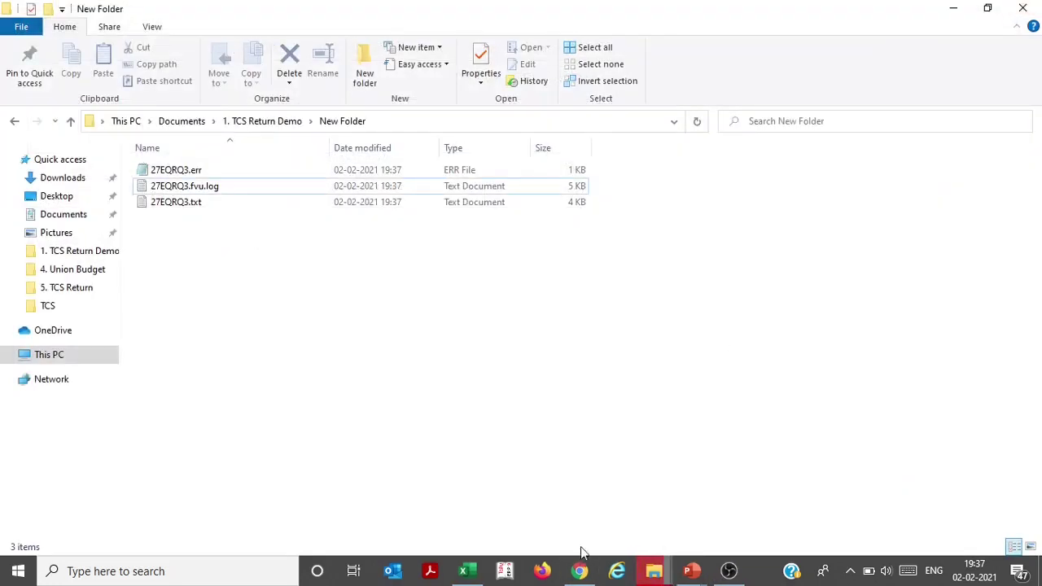
{"action": "key", "text": "BackSpace"}
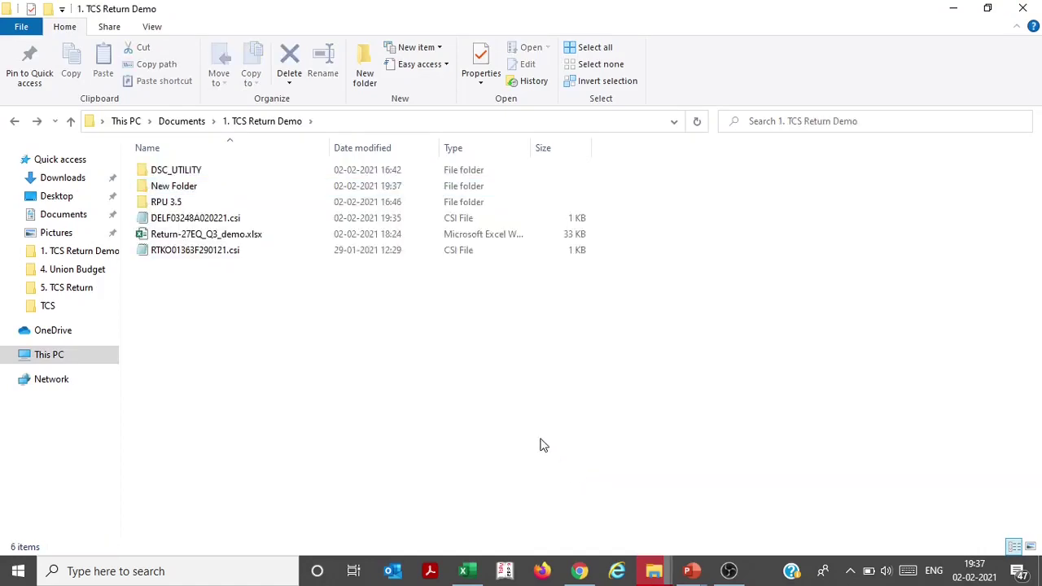
{"action": "key", "text": "BackSpace"}
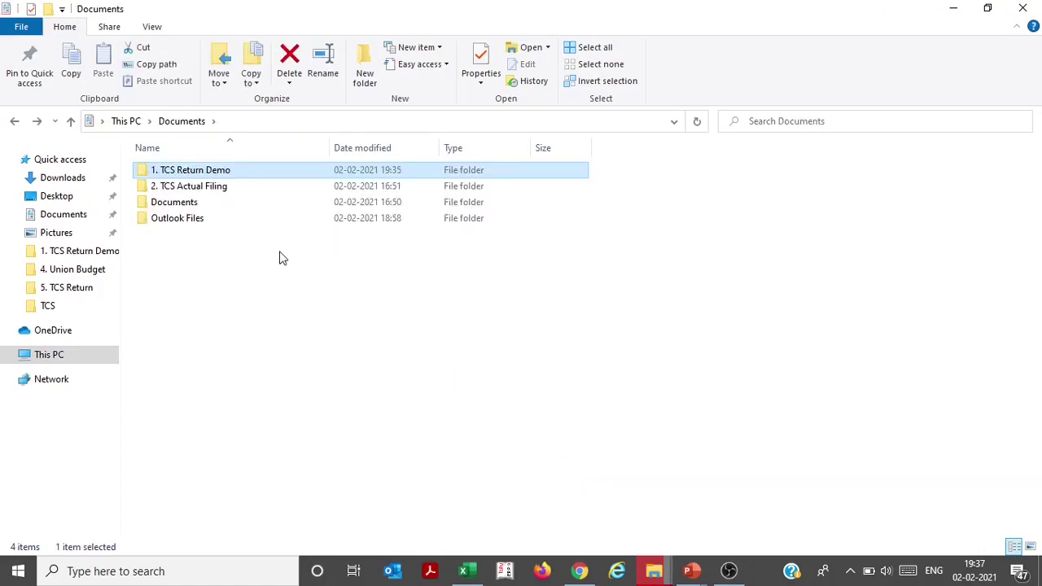
Load the Income Tax e-Filing site in a new Chrome tab
{"action": "left_click", "coordinate": [579, 571]}
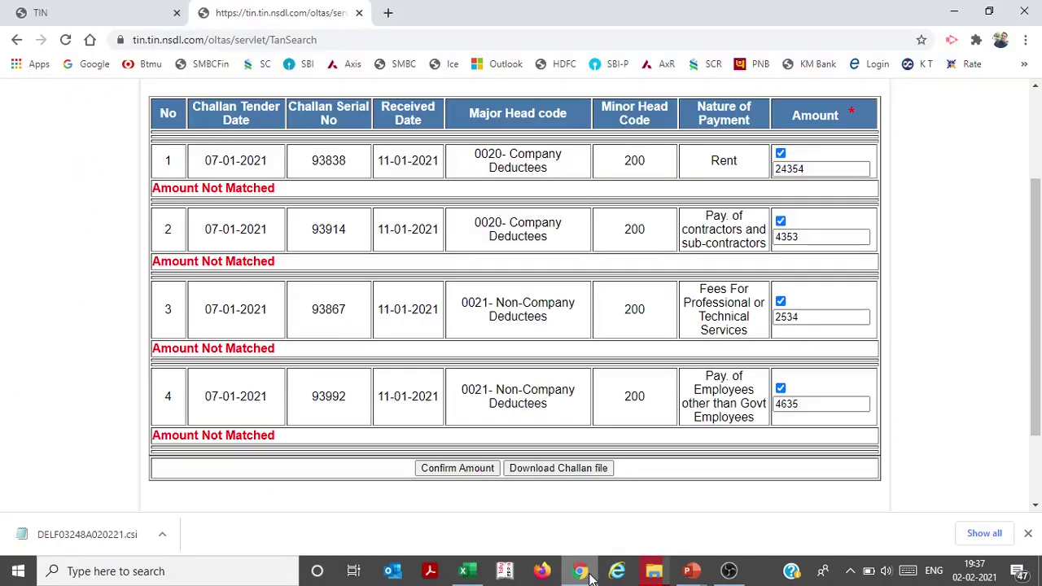
{"action": "left_click", "coordinate": [390, 12]}
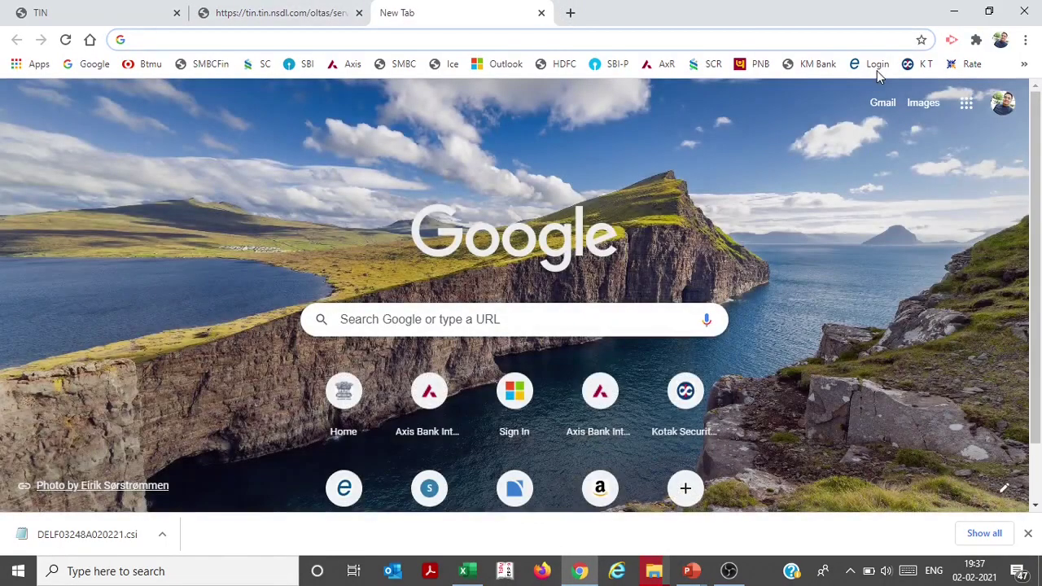
{"action": "left_click", "coordinate": [876, 65]}
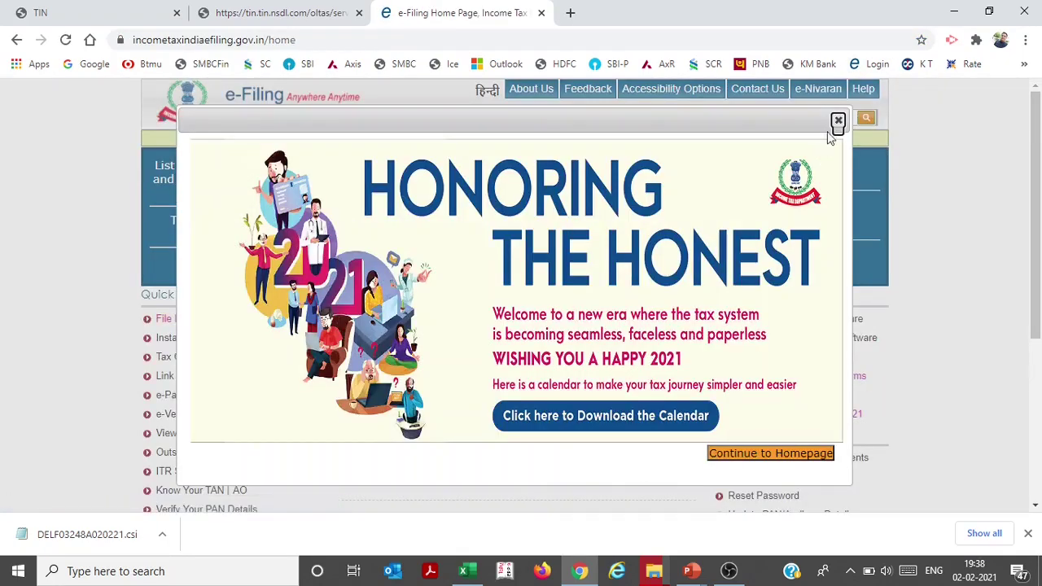
Dismiss the Honoring the Honest popup and go to the e-Filing login page
{"action": "left_click", "coordinate": [837, 122]}
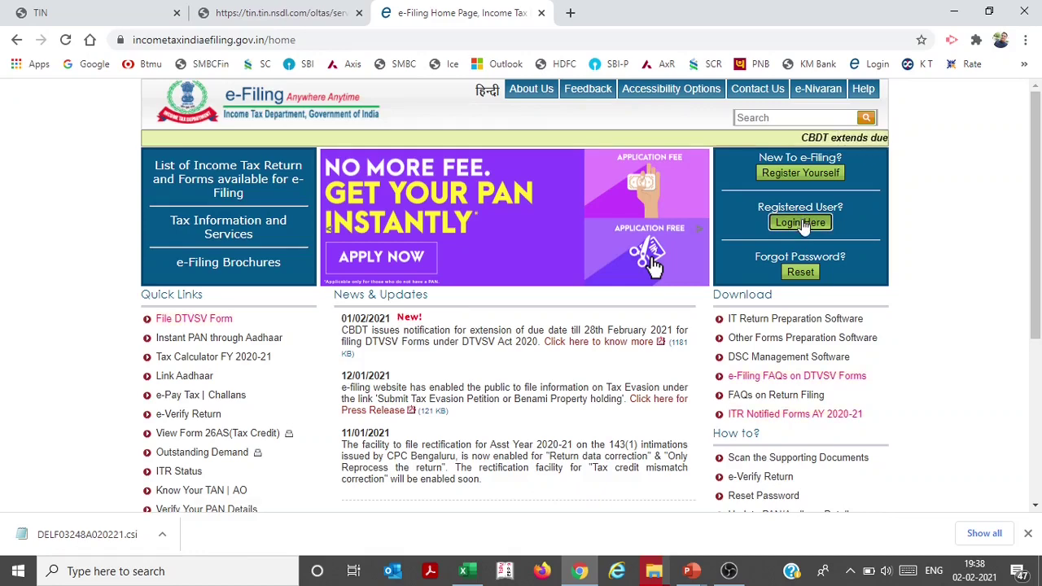
{"action": "left_click", "coordinate": [800, 223]}
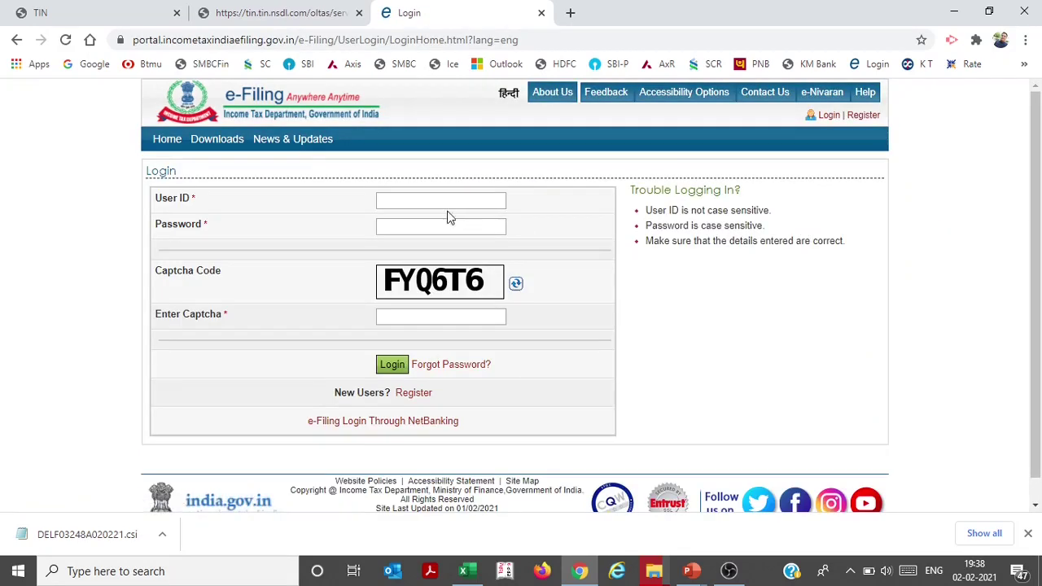
{"action": "left_click", "coordinate": [447, 207]}
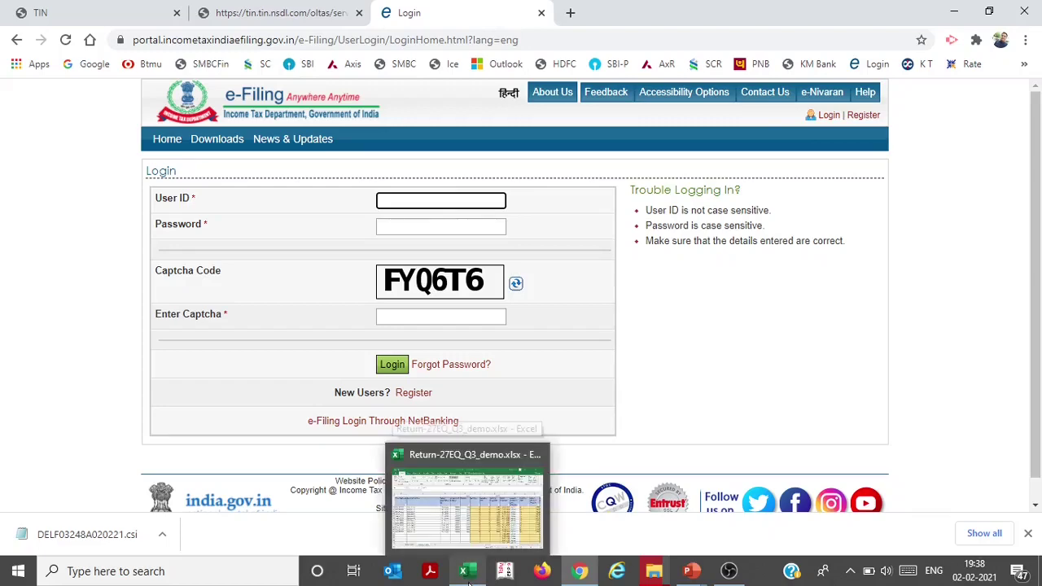
Copy the collector's TAN from workbook cell D1 into the User ID field
{"action": "left_click", "coordinate": [461, 564]}
{"action": "left_click", "coordinate": [295, 369]}
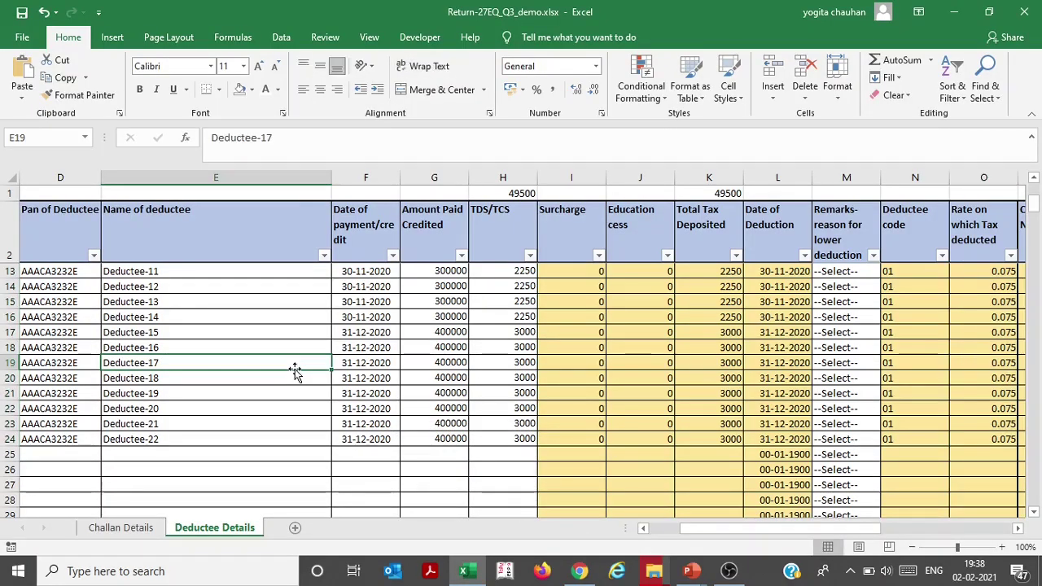
{"action": "key", "text": "Left"}
{"action": "key", "text": "Left"}
{"action": "key", "text": "Right"}
{"action": "key", "text": "ctrl+Up"}
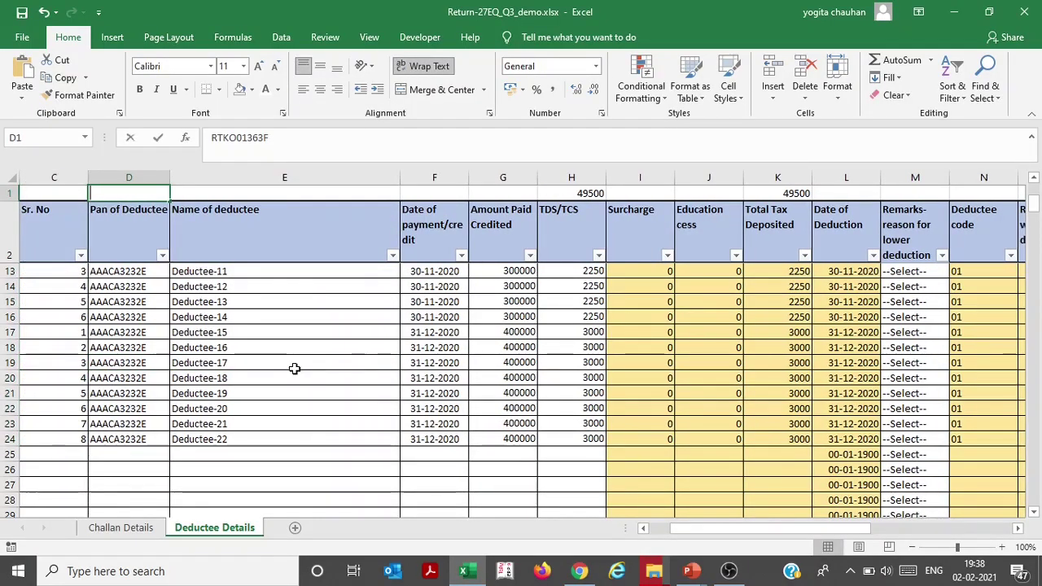
{"action": "key", "text": "Down"}
{"action": "key", "text": "Down"}
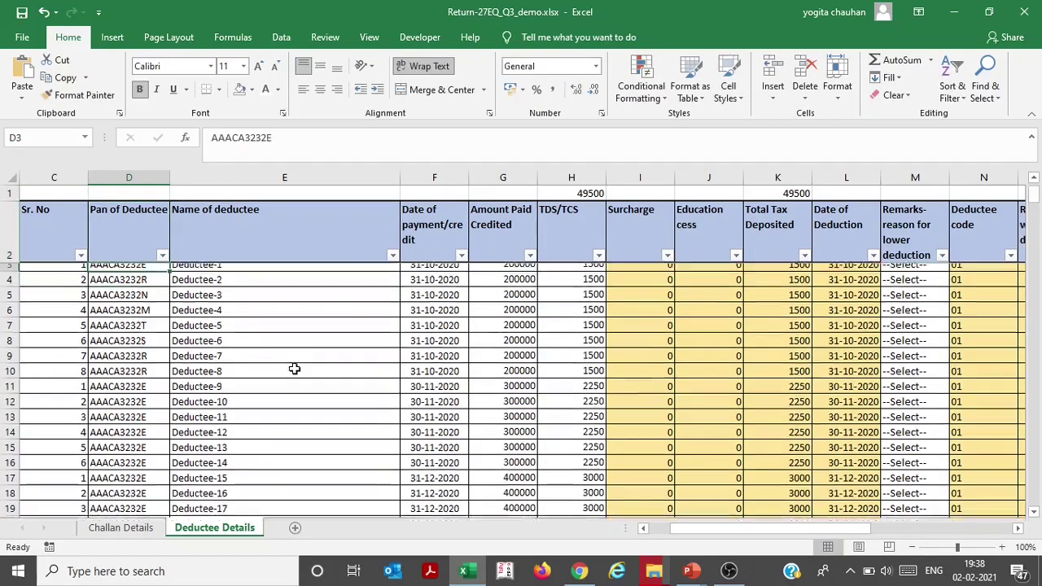
{"action": "key", "text": "alt+Tab"}
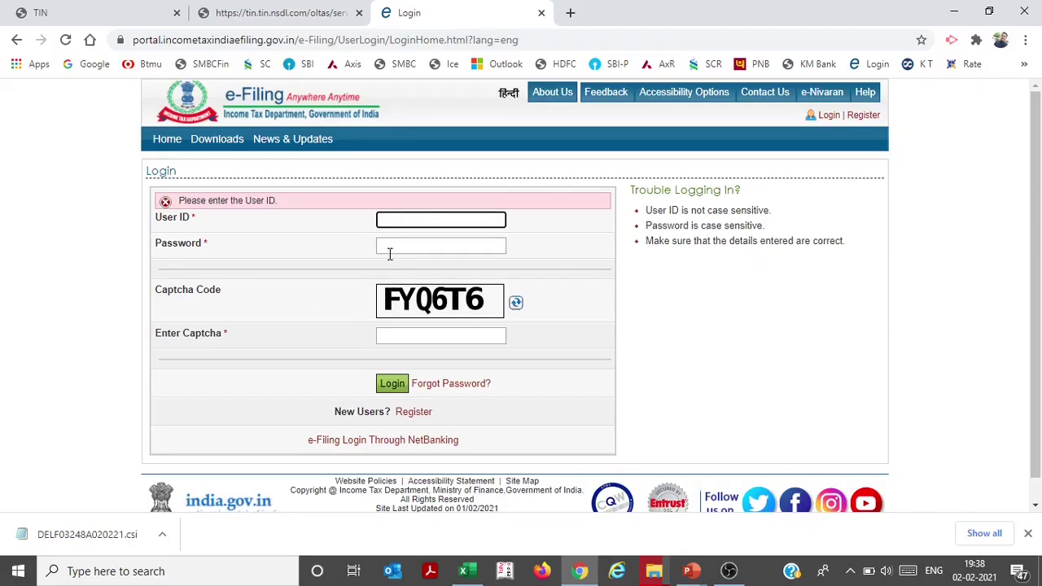
{"action": "key", "text": "ctrl+v"}
Enter the account password and captcha, then log in
{"action": "key", "text": "Tab"}
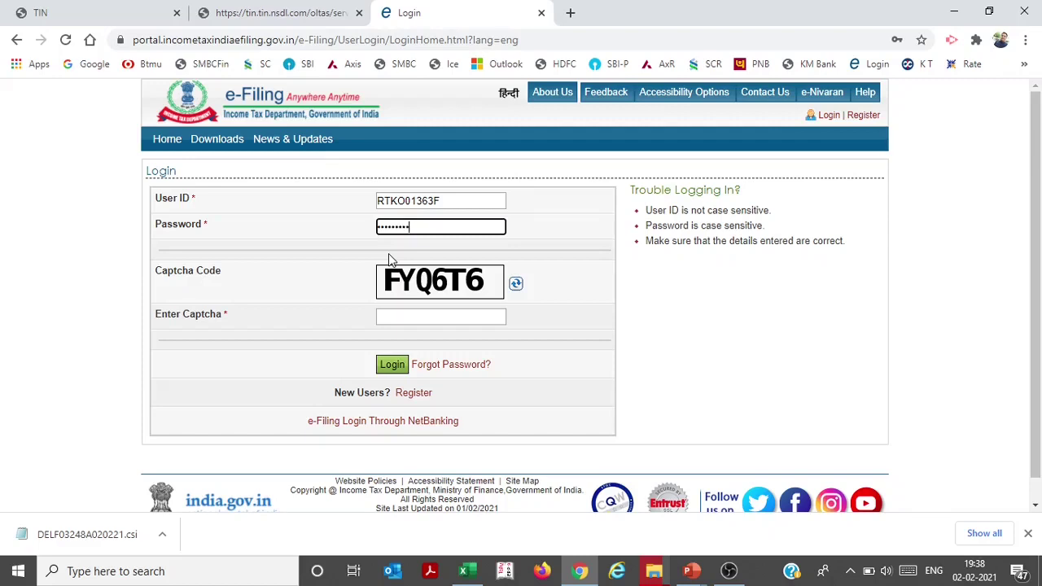
{"action": "left_click", "coordinate": [396, 320]}
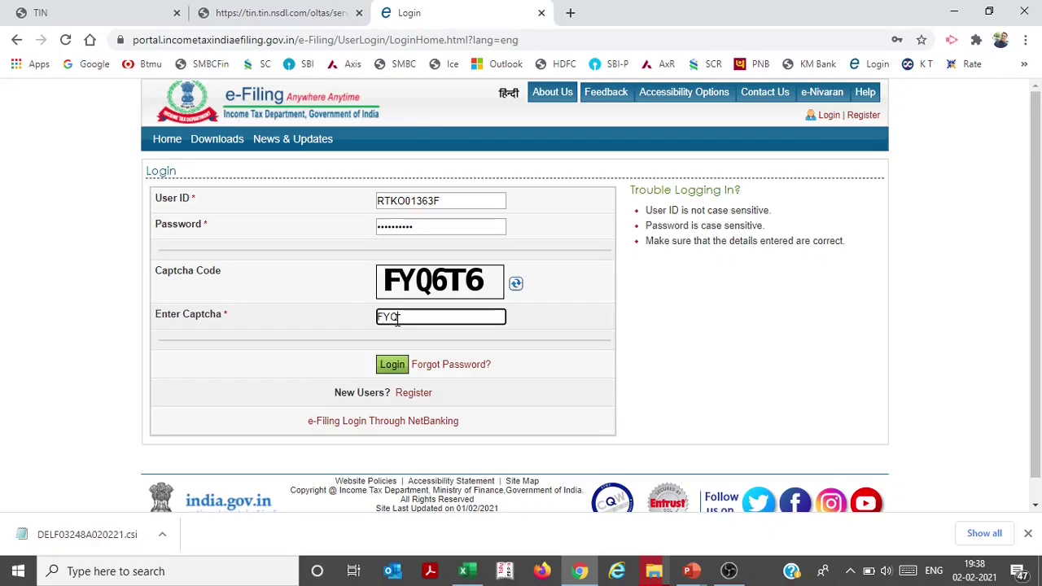
{"action": "type", "text": "FYQ6T6"}
{"action": "left_click", "coordinate": [396, 371]}
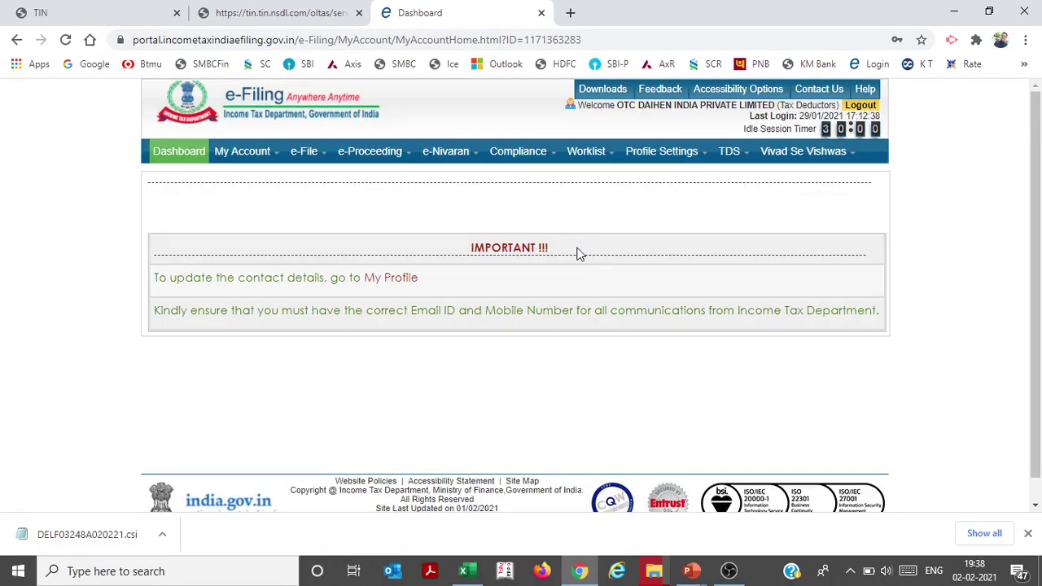
Open Upload TDS and choose FVU 7.0 with financial year 2020-21
{"action": "mouse_move", "coordinate": [735, 159]}
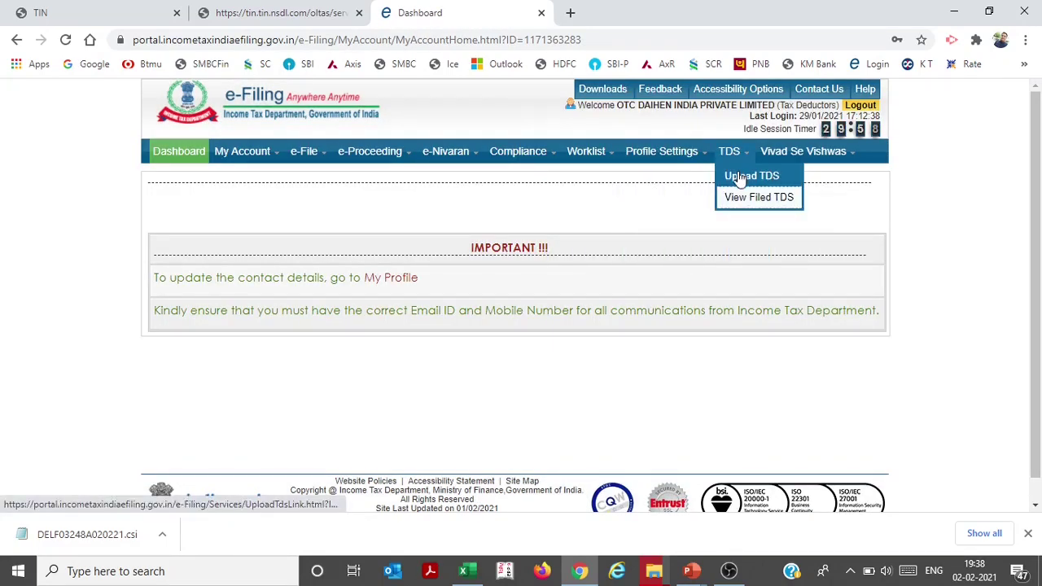
{"action": "left_click", "coordinate": [740, 178]}
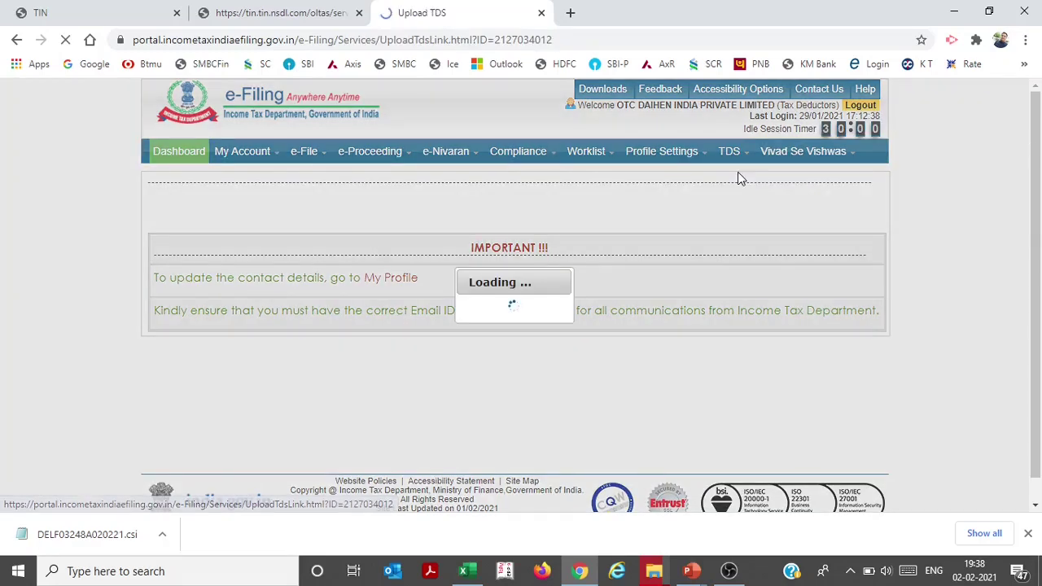
{"action": "scroll", "coordinate": [460, 293], "scroll_direction": "down", "scroll_amount": 2}
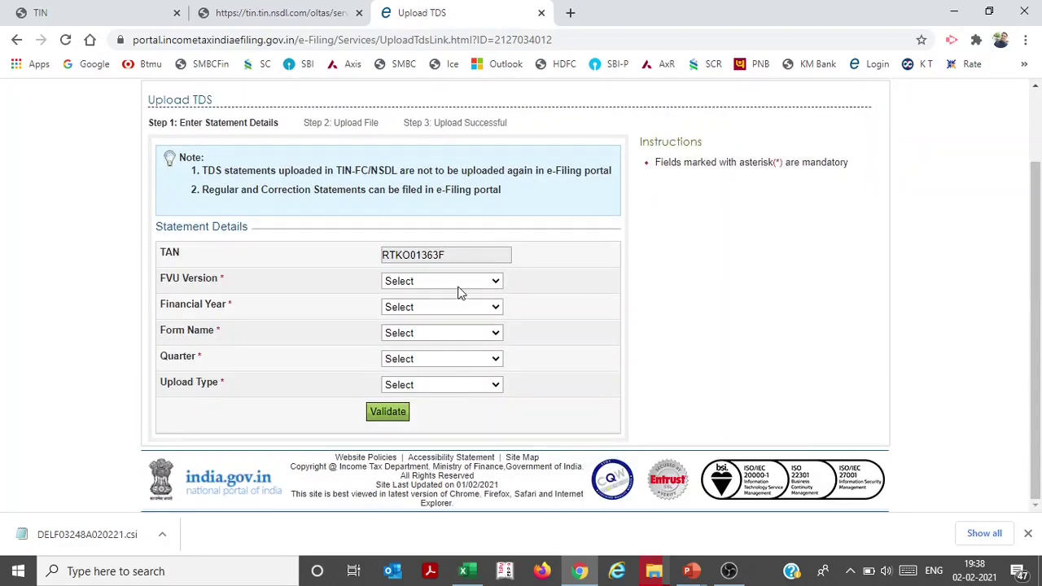
{"action": "left_click", "coordinate": [458, 289]}
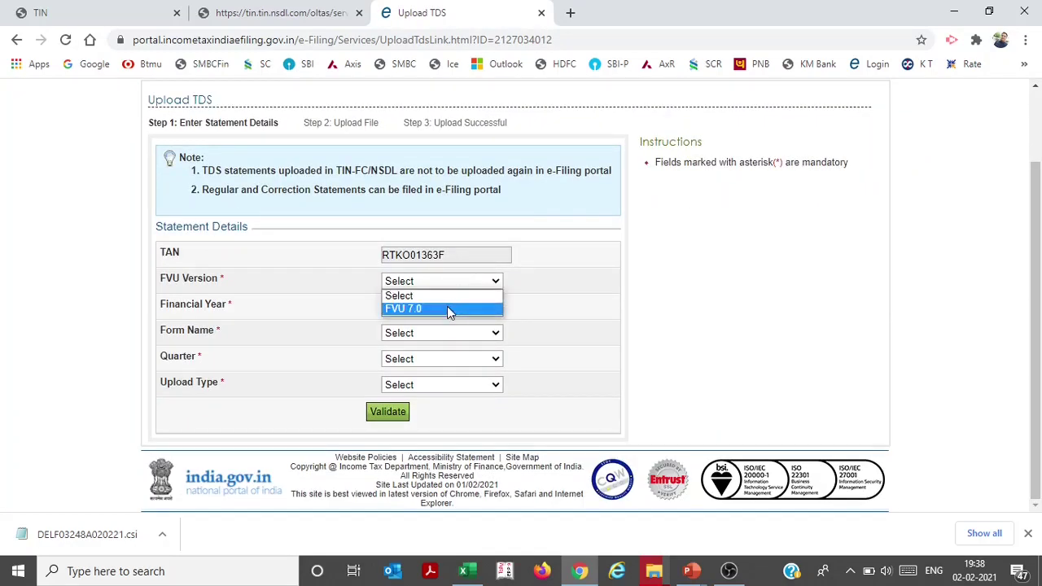
{"action": "left_click", "coordinate": [446, 308]}
{"action": "left_click", "coordinate": [447, 308]}
{"action": "left_click", "coordinate": [444, 332]}
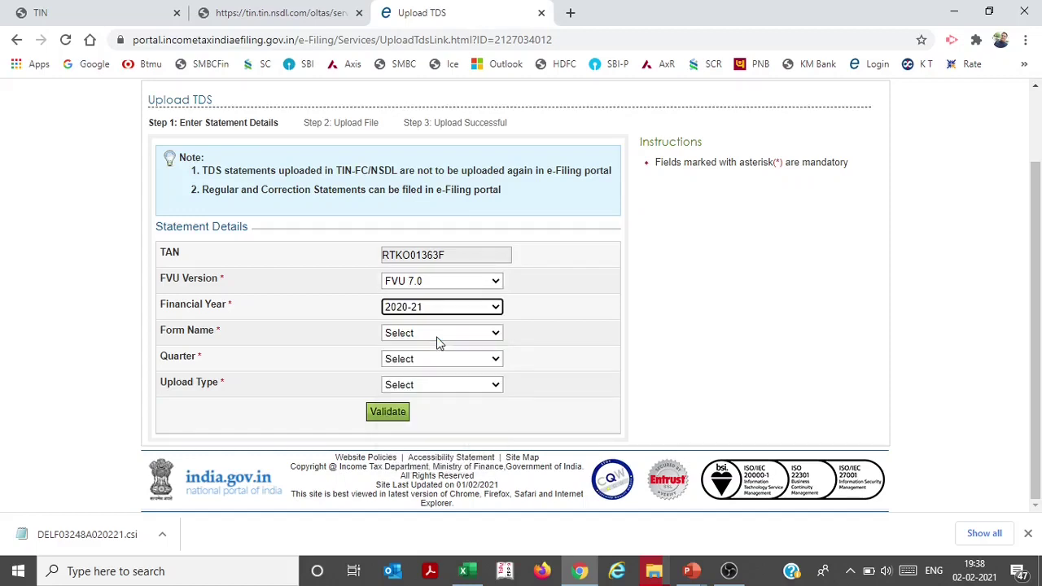
Select FORM NO.27EQ, quarter Q3 and Regular upload, then validate the details
{"action": "left_click", "coordinate": [430, 332]}
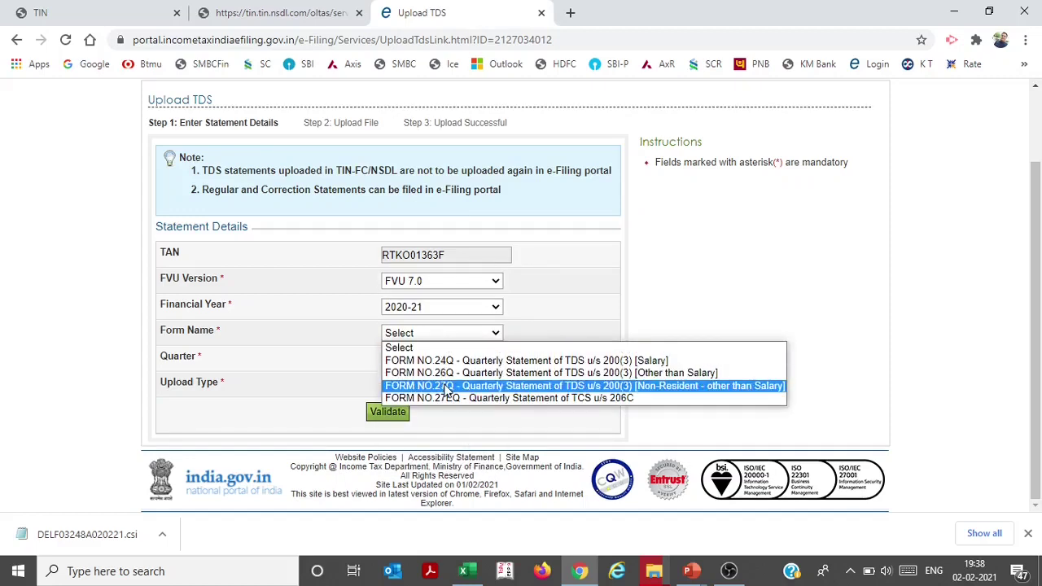
{"action": "left_click", "coordinate": [447, 398]}
{"action": "left_click", "coordinate": [419, 359]}
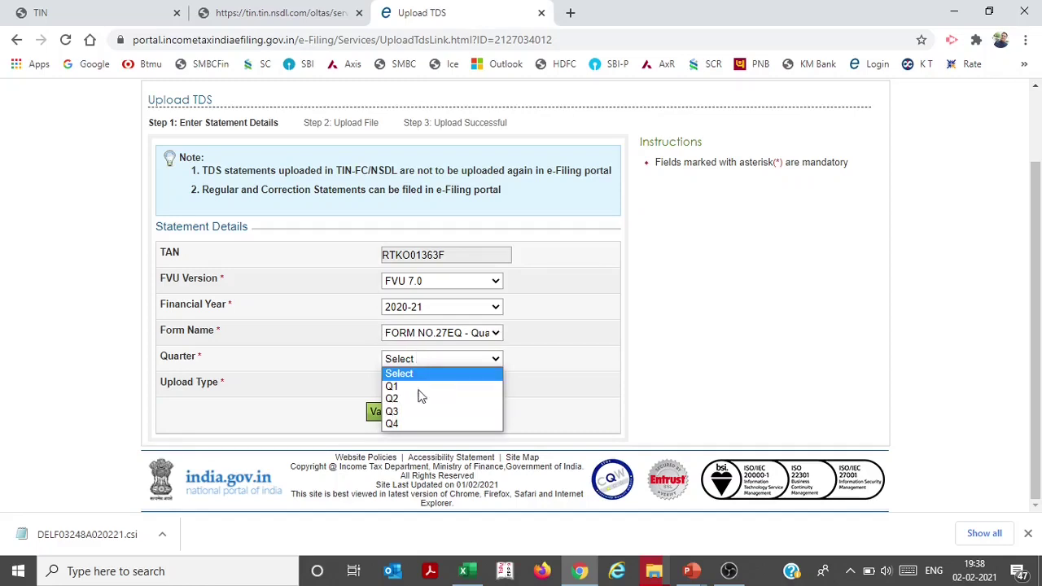
{"action": "left_click", "coordinate": [423, 416]}
{"action": "left_click", "coordinate": [423, 385]}
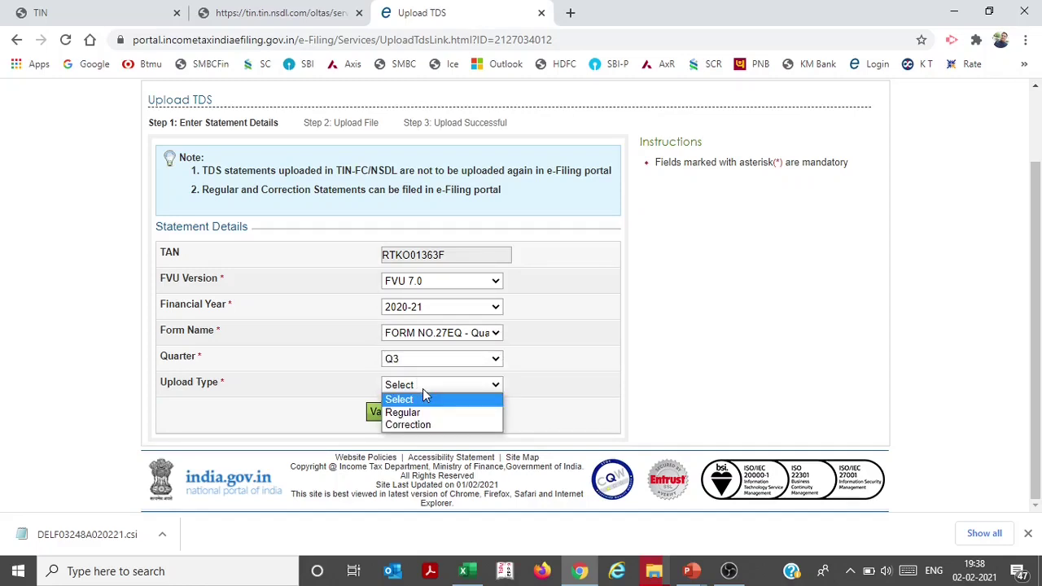
{"action": "left_click", "coordinate": [423, 412]}
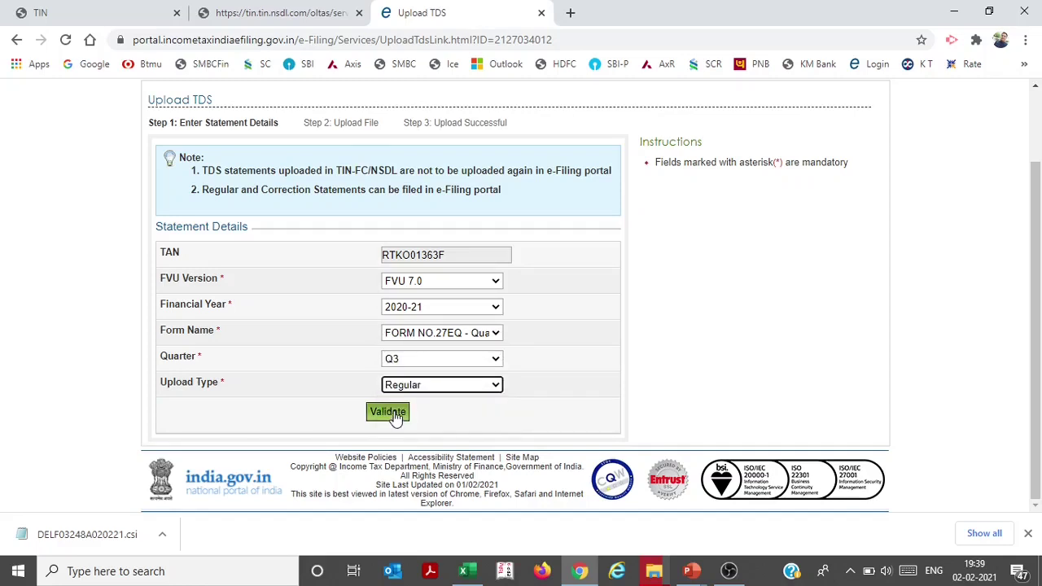
{"action": "left_click", "coordinate": [388, 412]}
{"action": "scroll", "coordinate": [1028, 285], "scroll_direction": "down", "scroll_amount": 3}
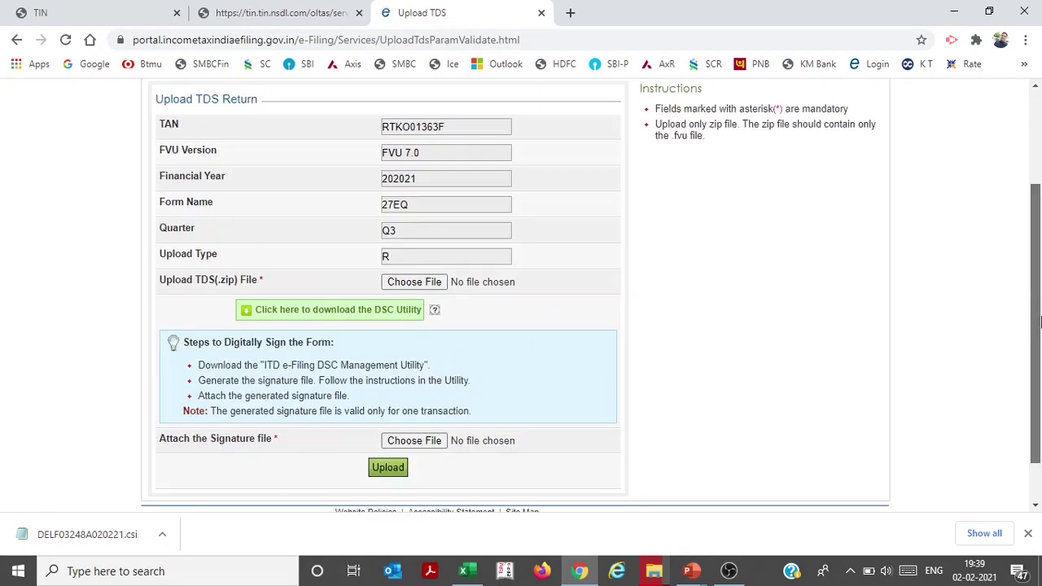
Locate the FVU folder under Documents > 2. TCS Actual Filing and copy its path
{"action": "scroll", "coordinate": [1034, 293], "scroll_direction": "down", "scroll_amount": 1}
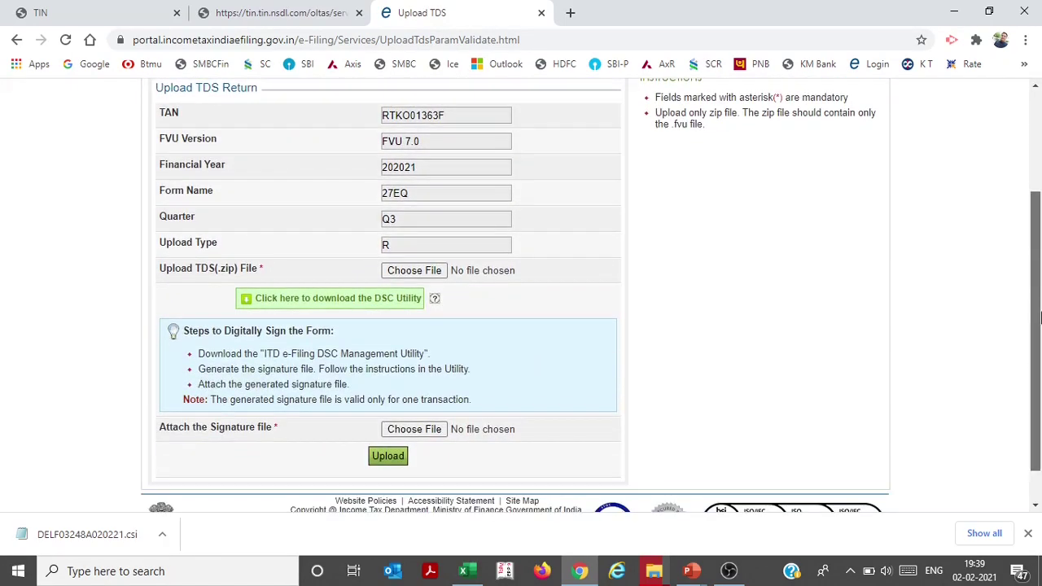
{"action": "left_click", "coordinate": [399, 280]}
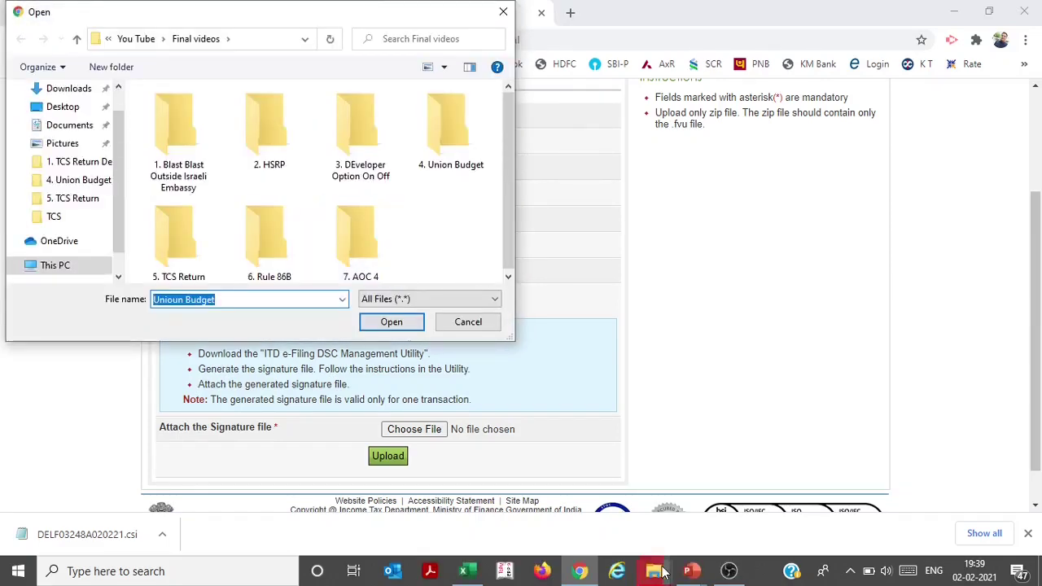
{"action": "mouse_move", "coordinate": [659, 577]}
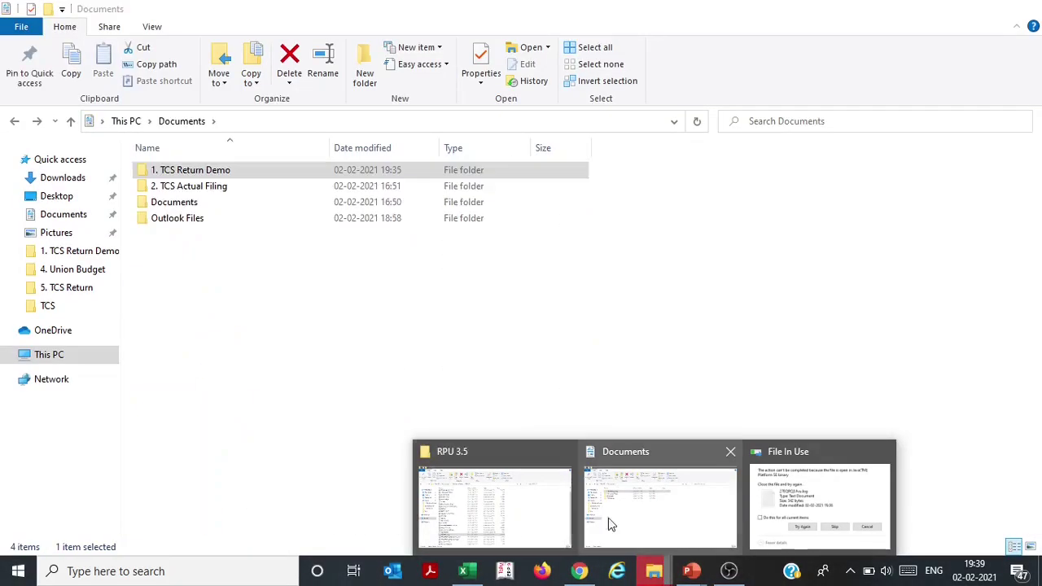
{"action": "left_click", "coordinate": [627, 523]}
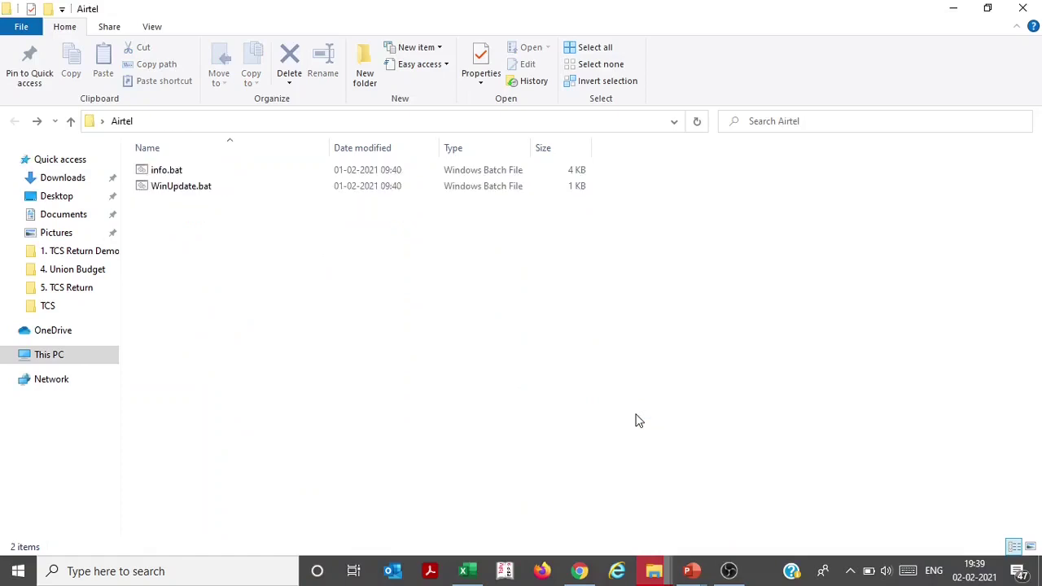
{"action": "key", "text": "alt+Up"}
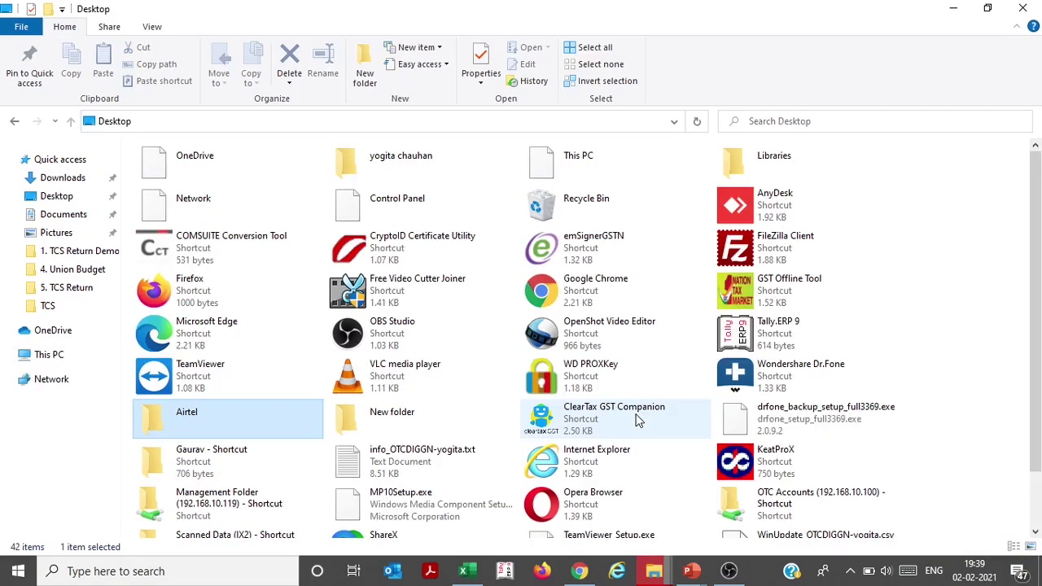
{"action": "left_click", "coordinate": [70, 200]}
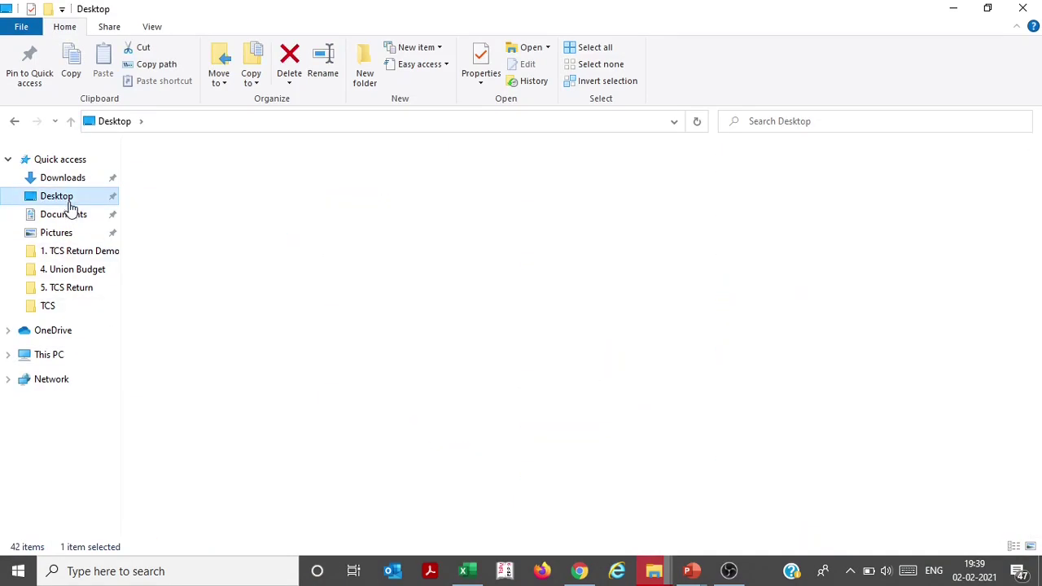
{"action": "left_click", "coordinate": [72, 217]}
{"action": "double_click", "coordinate": [210, 186]}
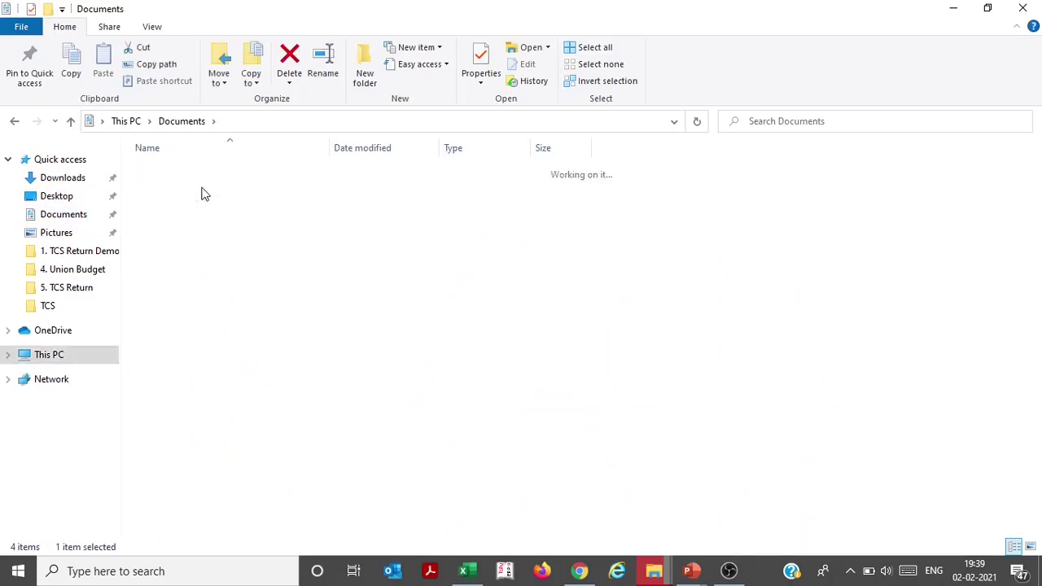
{"action": "double_click", "coordinate": [159, 169]}
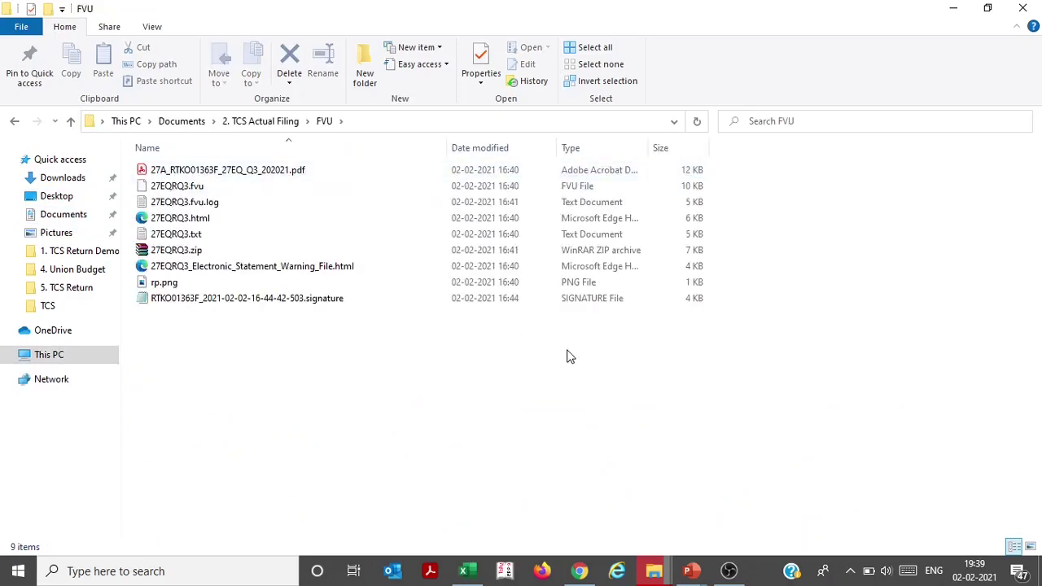
{"action": "key", "text": "alt+d"}
Paste the FVU path into the file dialog and attach 27EQRQ3.zip
{"action": "key", "text": "alt+Tab"}
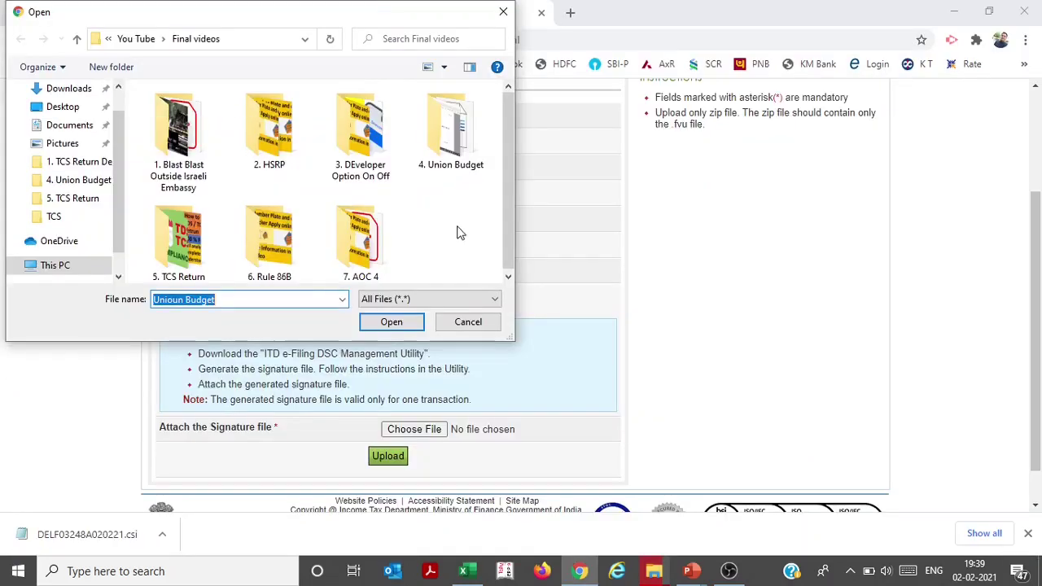
{"action": "left_click", "coordinate": [267, 48]}
{"action": "type", "text": "C:\\Users\\pegho\\Documents\\2. TCS Actual Filing\\FVU"}
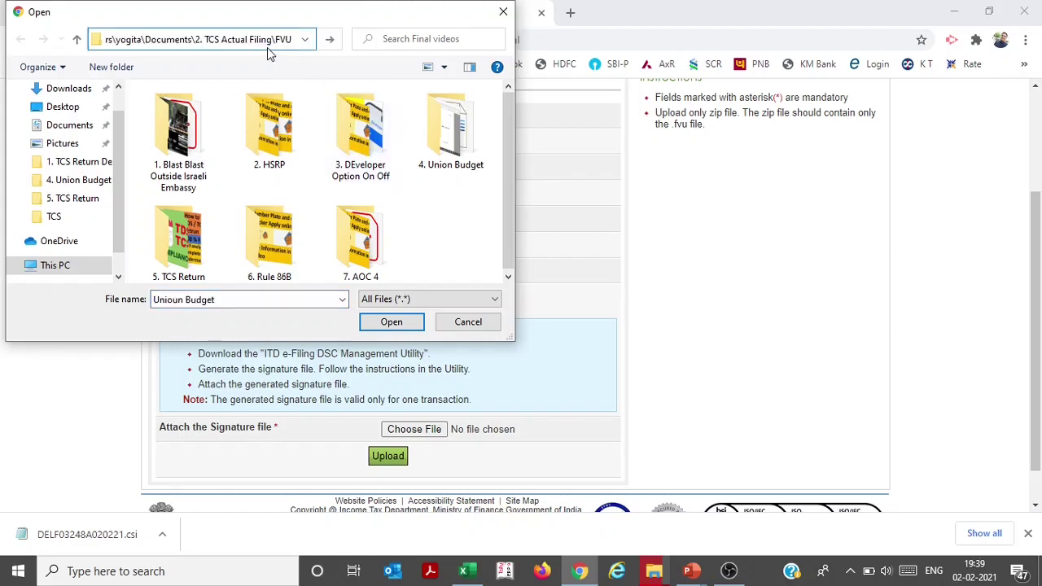
{"action": "key", "text": "Return"}
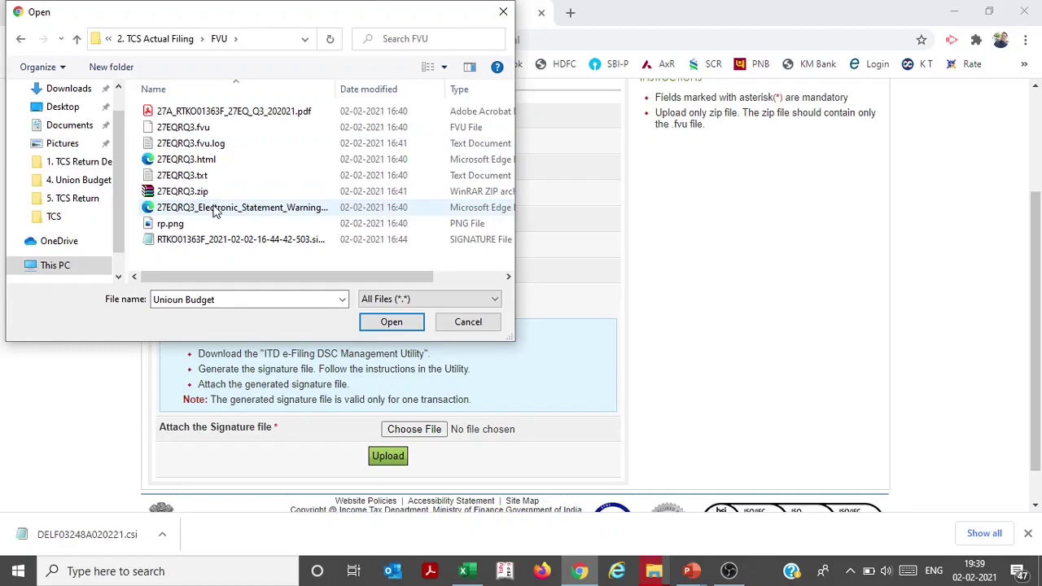
{"action": "left_click", "coordinate": [192, 191]}
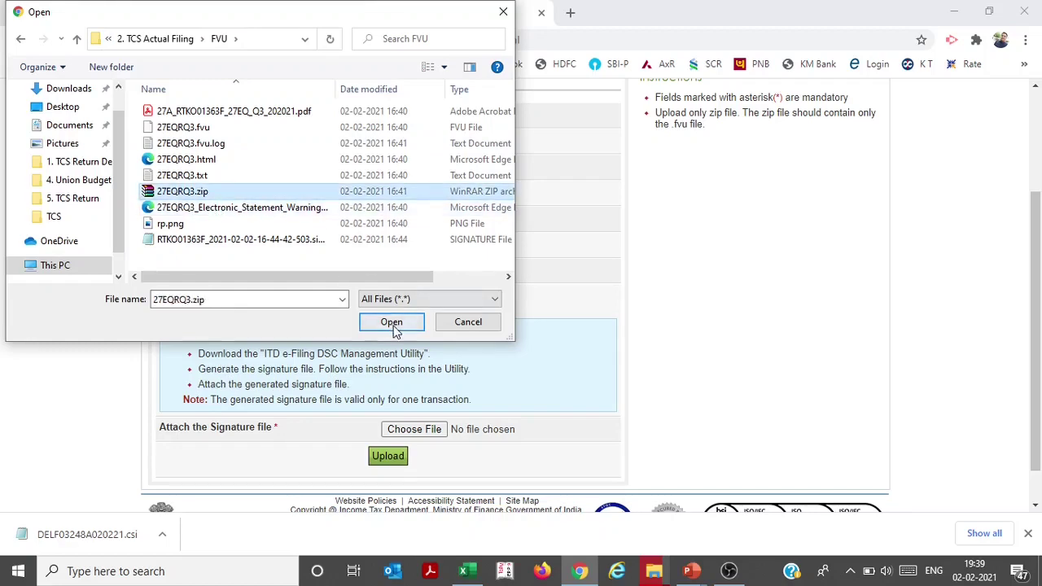
{"action": "left_click", "coordinate": [391, 322]}
Attach the generated .signature file as the return's signature
{"action": "left_click", "coordinate": [413, 431]}
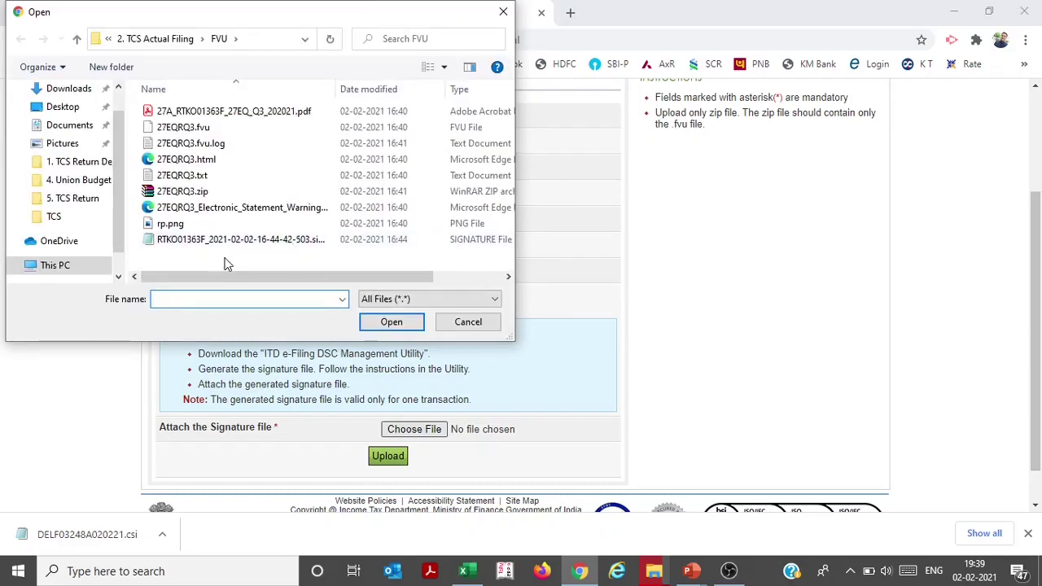
{"action": "left_click", "coordinate": [273, 243]}
{"action": "left_click", "coordinate": [368, 325]}
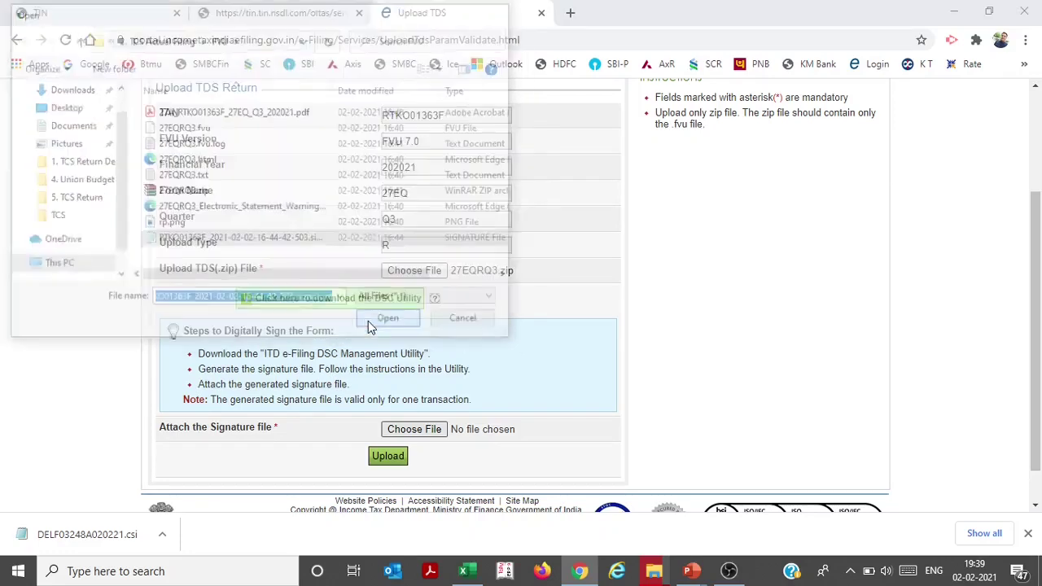
Upload the return, then open View Filed TDS with financial year 2020-21
{"action": "left_click", "coordinate": [396, 461]}
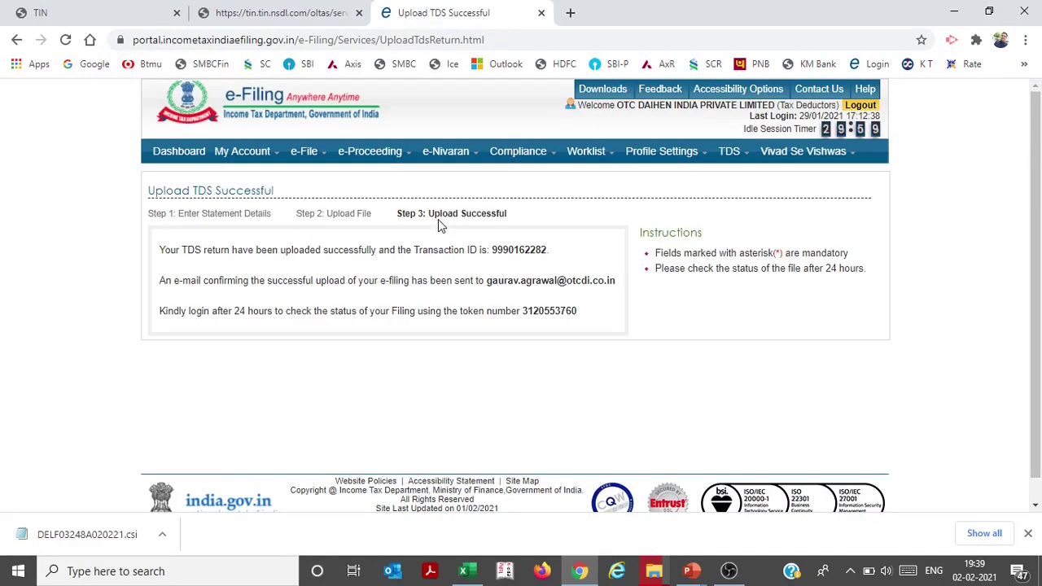
{"action": "mouse_move", "coordinate": [729, 152]}
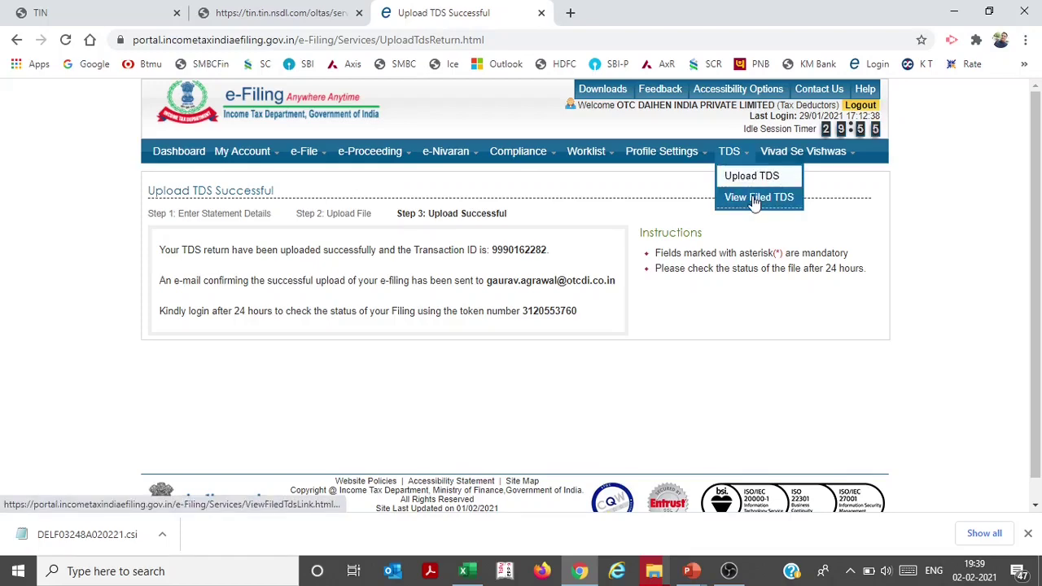
{"action": "left_click", "coordinate": [755, 200]}
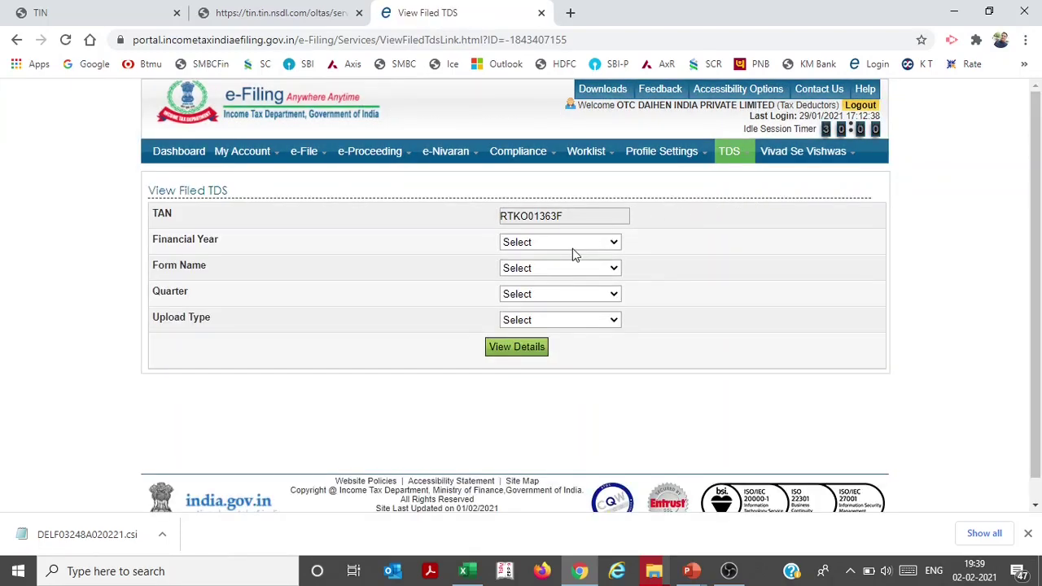
{"action": "left_click", "coordinate": [572, 244]}
{"action": "left_click", "coordinate": [571, 254]}
Filter by Form 27EQ, Q3, Regular and view details showing status Accepted
{"action": "left_click", "coordinate": [560, 270]}
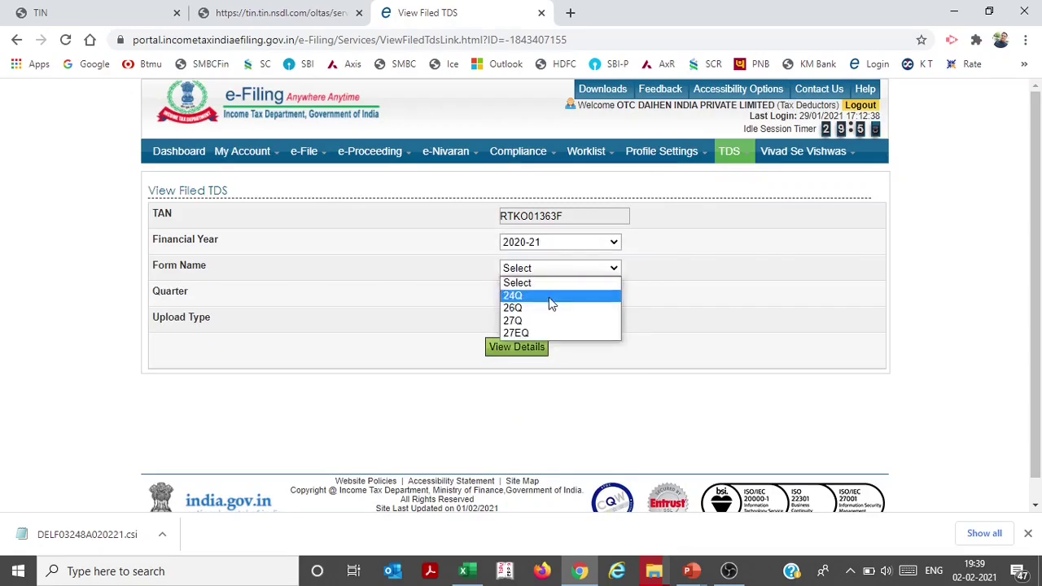
{"action": "left_click", "coordinate": [541, 334]}
{"action": "left_click", "coordinate": [547, 297]}
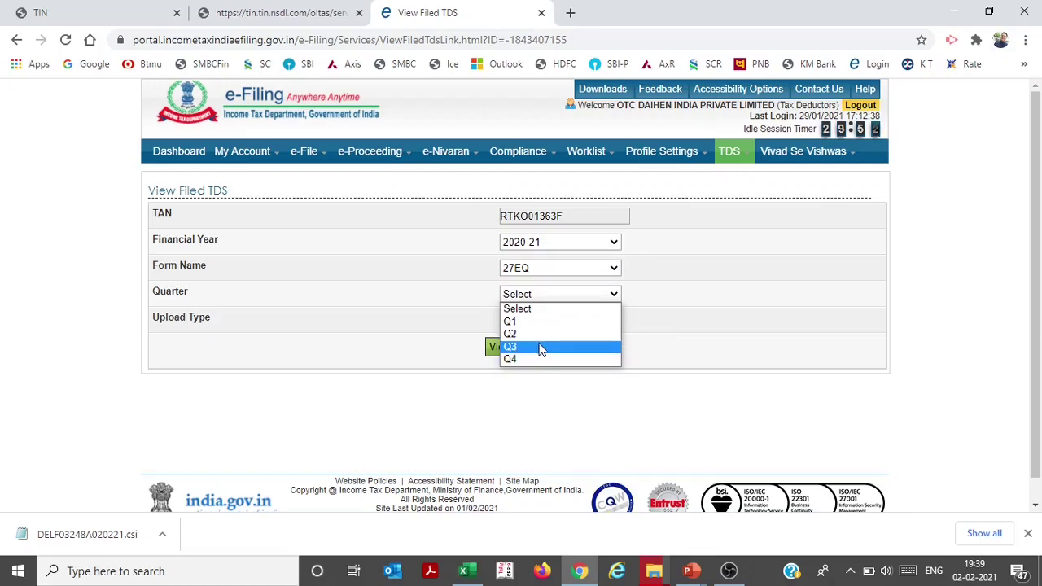
{"action": "left_click", "coordinate": [542, 348]}
{"action": "left_click", "coordinate": [541, 322]}
{"action": "left_click", "coordinate": [534, 345]}
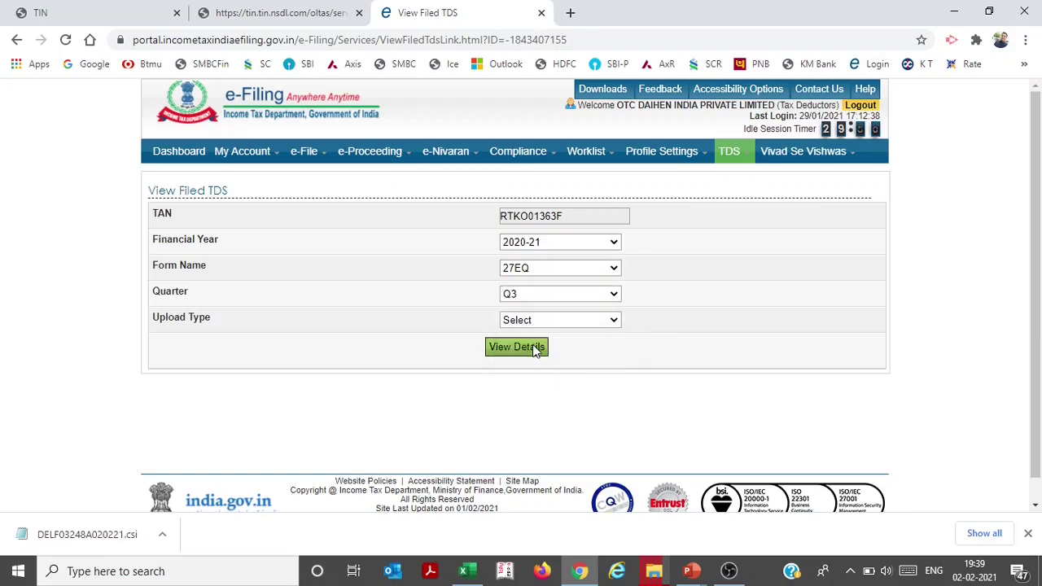
{"action": "left_click", "coordinate": [532, 347]}
{"action": "scroll", "coordinate": [675, 375], "scroll_direction": "down", "scroll_amount": 1}
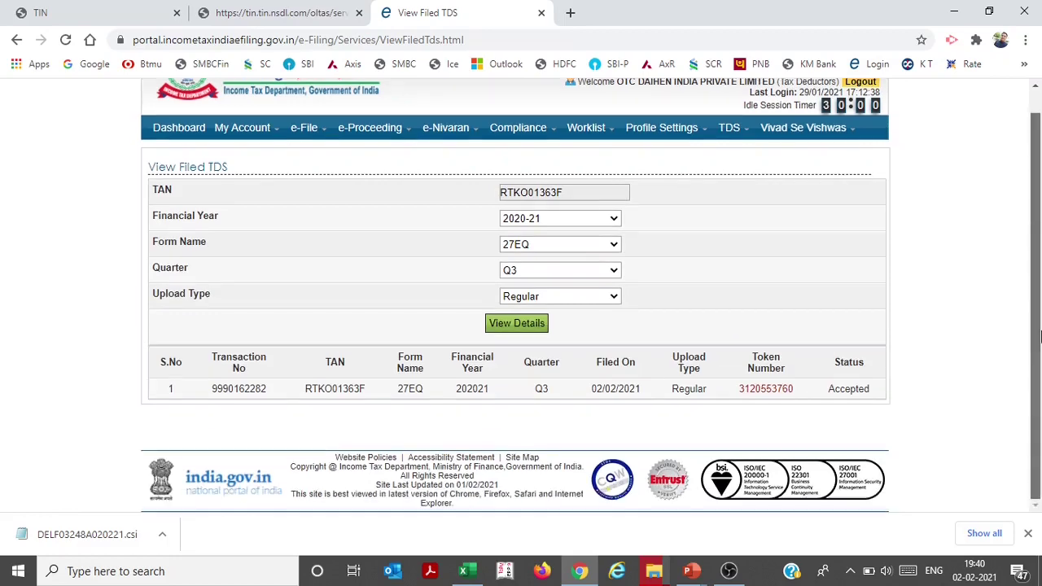
Open the return's token acknowledgement and provisional receipt, then close the popup on View Filed TDS
{"action": "left_click", "coordinate": [780, 392]}
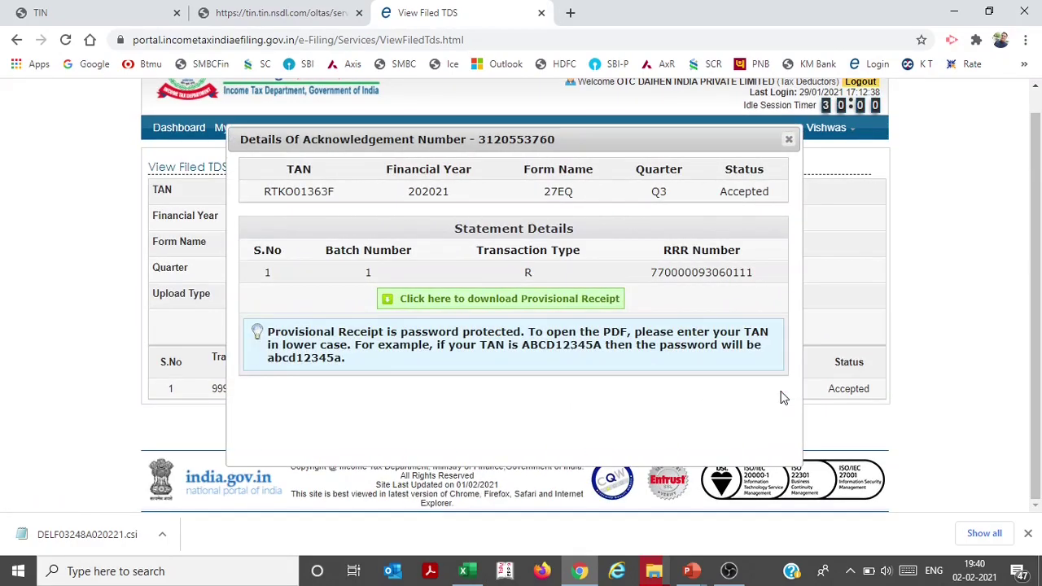
{"action": "left_click", "coordinate": [581, 303]}
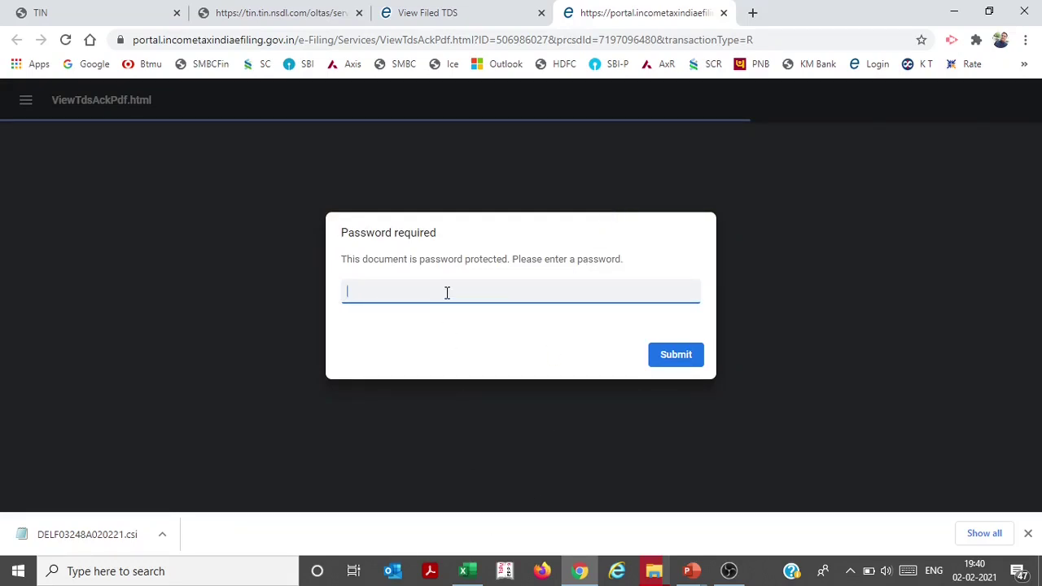
{"action": "left_click", "coordinate": [456, 13]}
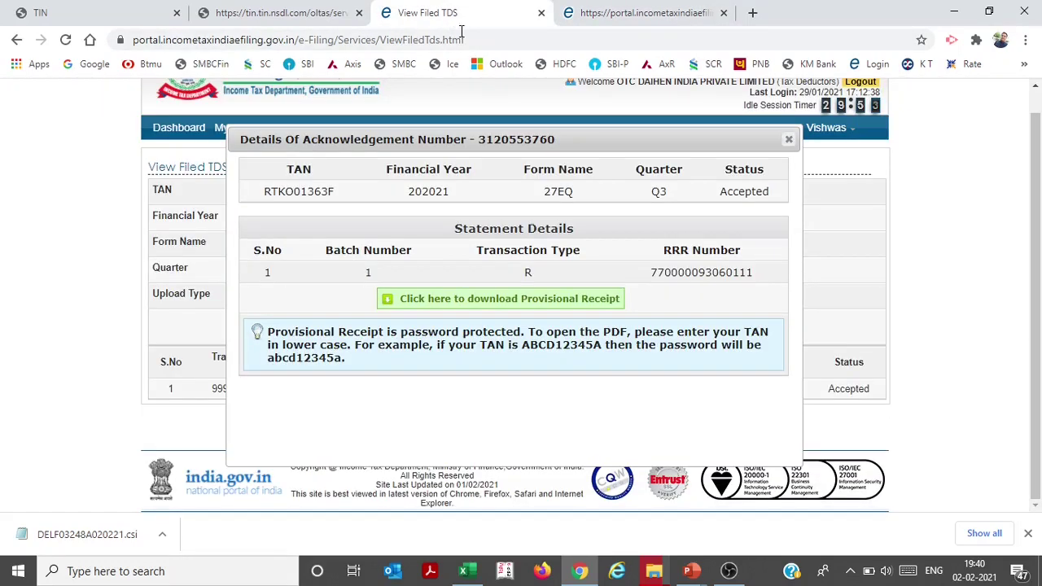
{"action": "left_click", "coordinate": [789, 140]}
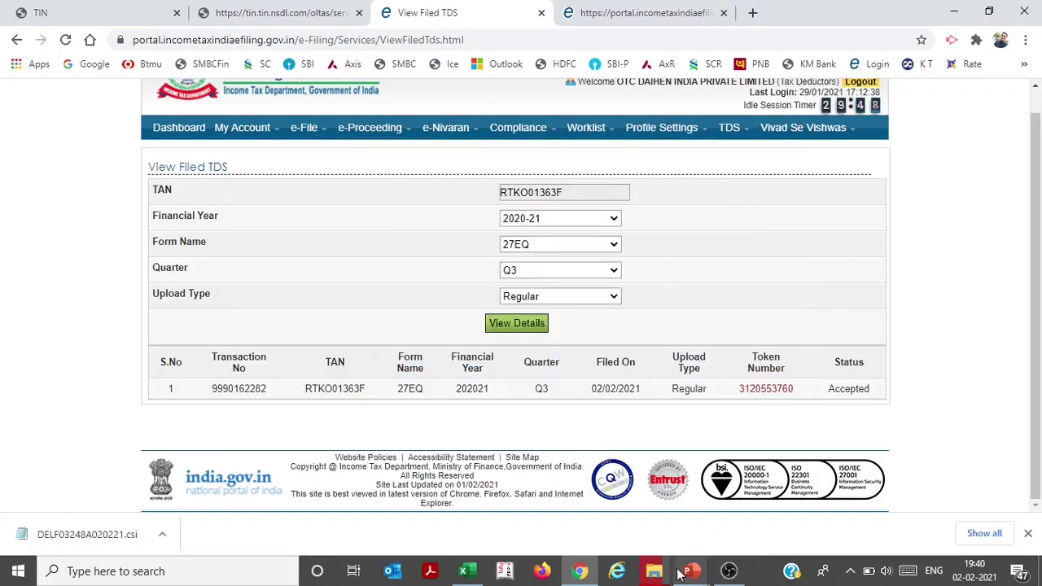
{"action": "left_click", "coordinate": [655, 574]}
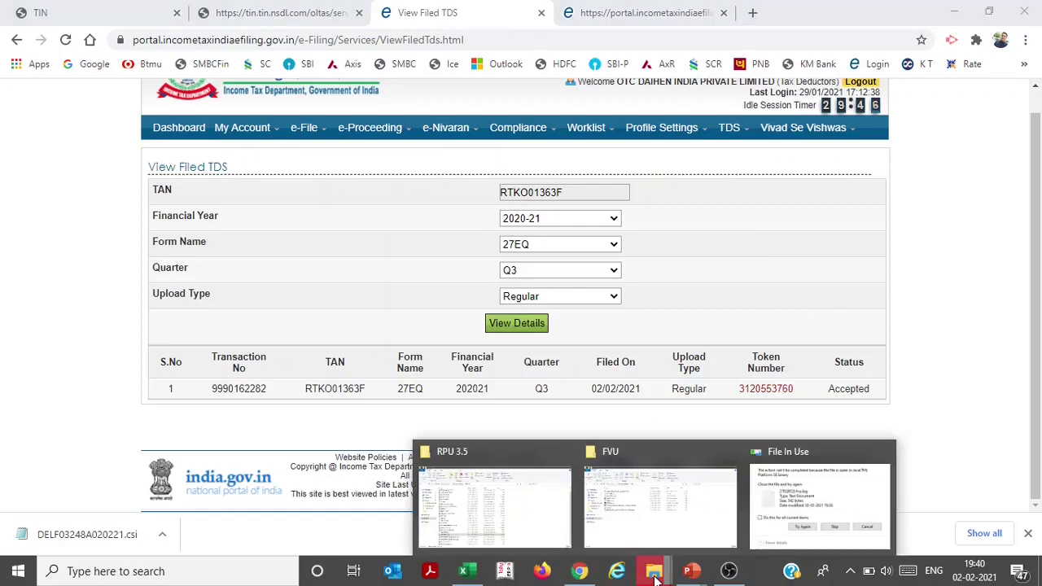
Launch DSC_MGMT_UTILITY.jar from the DSC_UTILITY folder and open its Bulk Upload form
{"action": "left_click", "coordinate": [556, 516]}
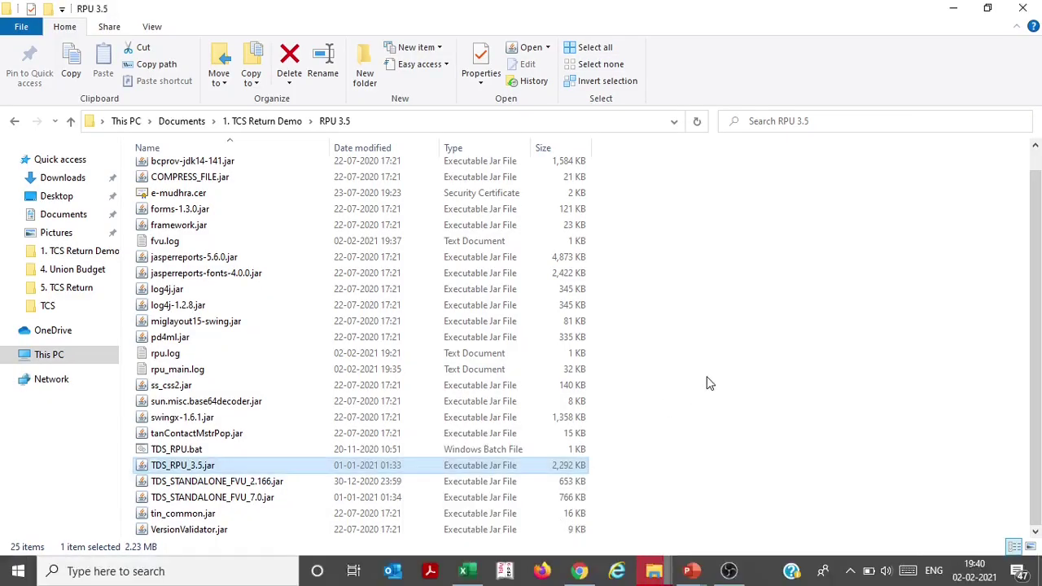
{"action": "key", "text": "alt+Up"}
{"action": "key", "text": "Up"}
{"action": "key", "text": "Up"}
{"action": "key", "text": "Return"}
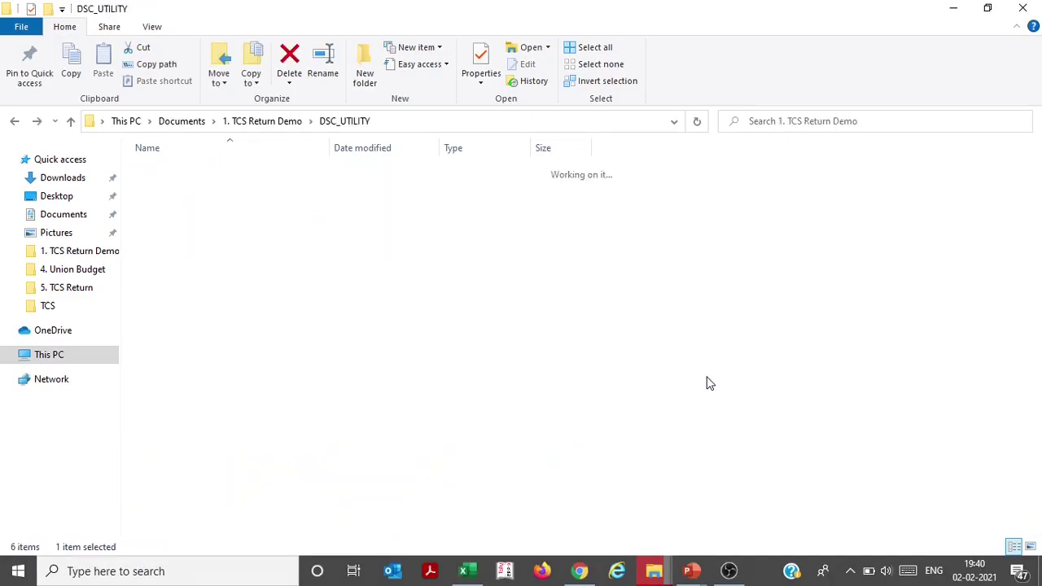
{"action": "left_click", "coordinate": [285, 172]}
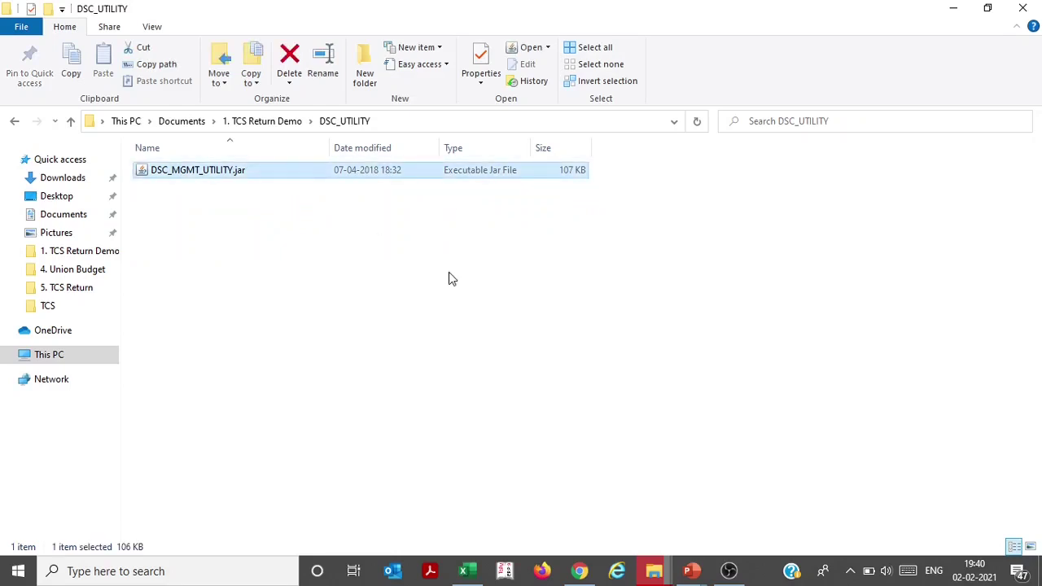
{"action": "key", "text": "Return"}
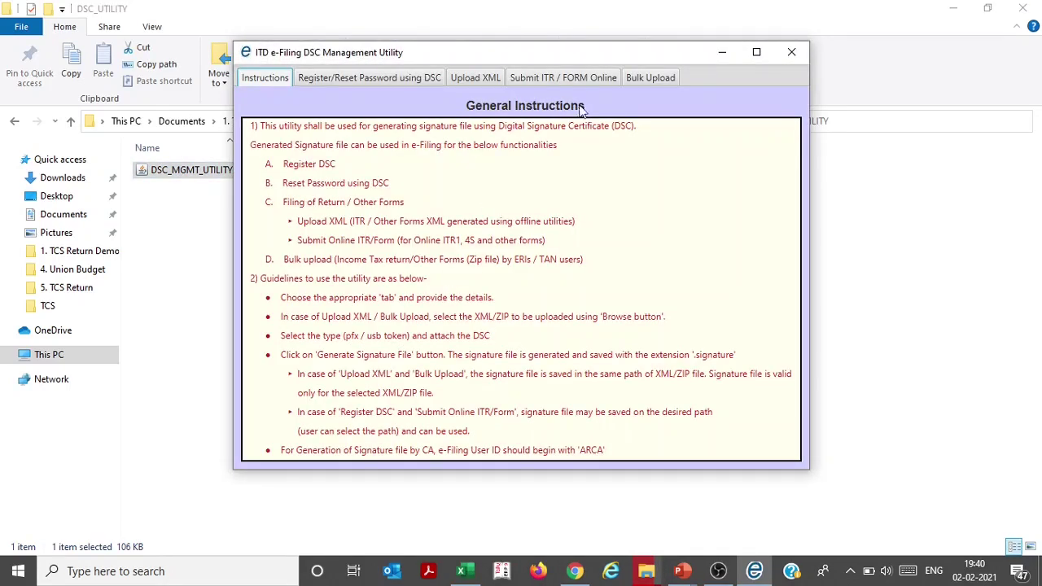
{"action": "left_click", "coordinate": [658, 77]}
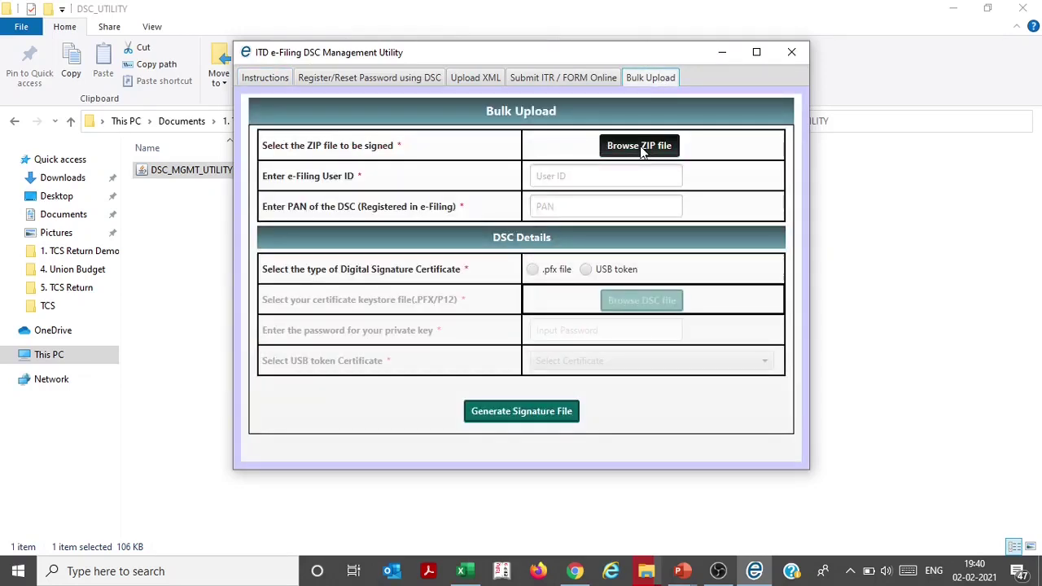
Check New Folder's files, including 27EQRQ3.err, then go back up to Documents
{"action": "left_click", "coordinate": [198, 277]}
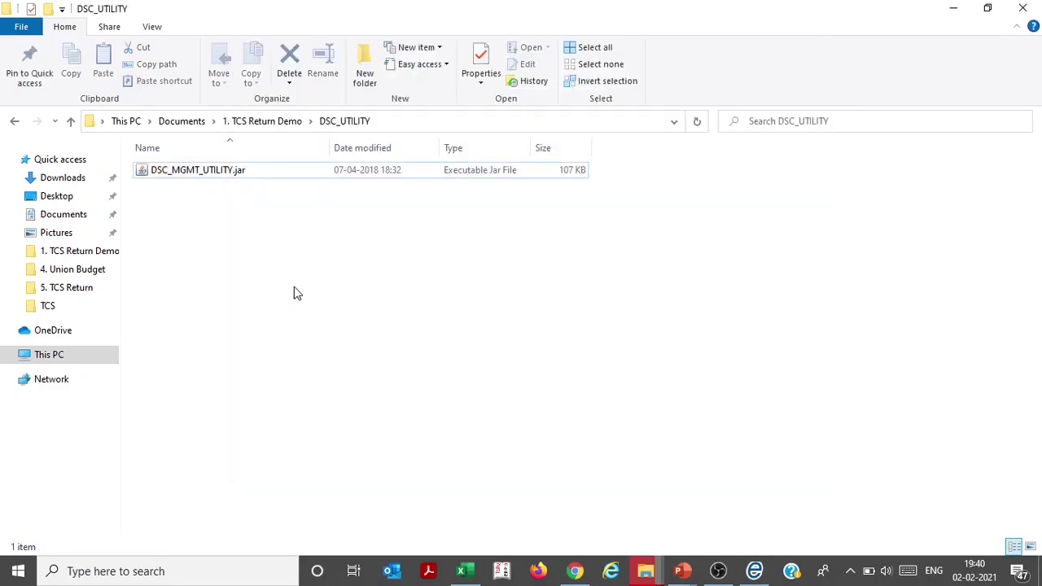
{"action": "key", "text": "BackSpace"}
{"action": "key", "text": "Down"}
{"action": "key", "text": "Return"}
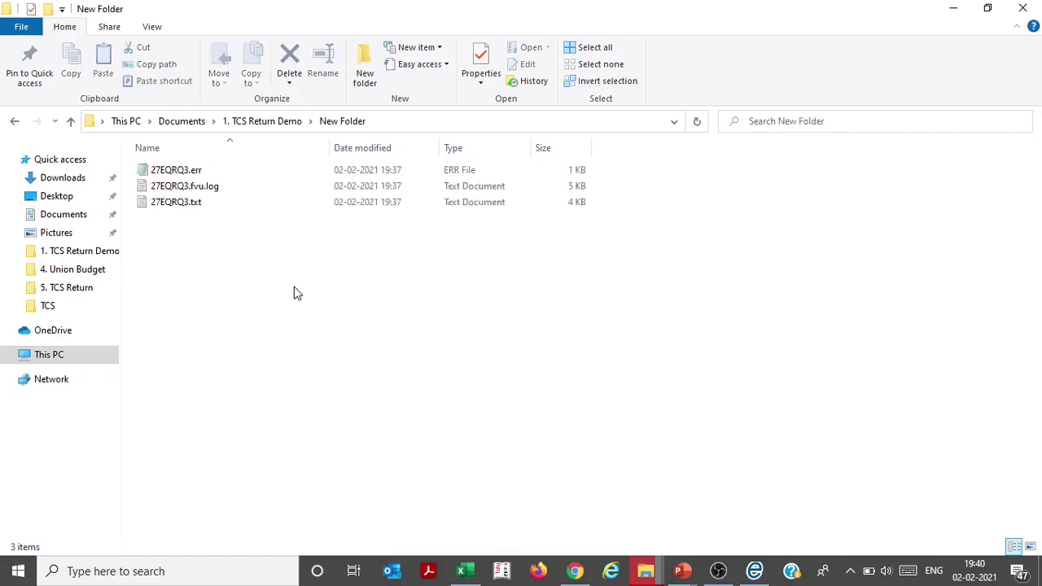
{"action": "key", "text": "Down"}
{"action": "key", "text": "Up"}
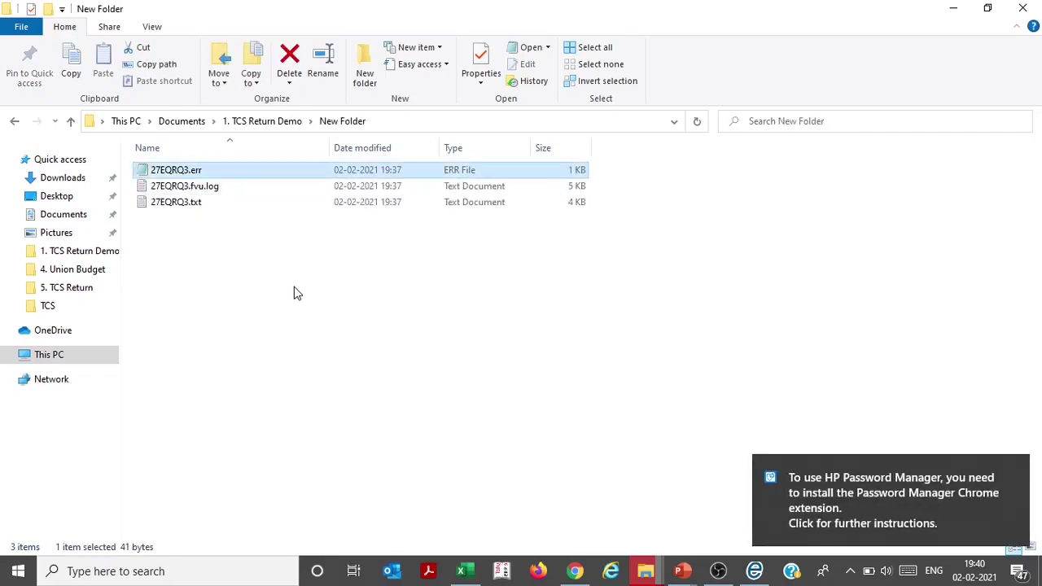
{"action": "key", "text": "BackSpace"}
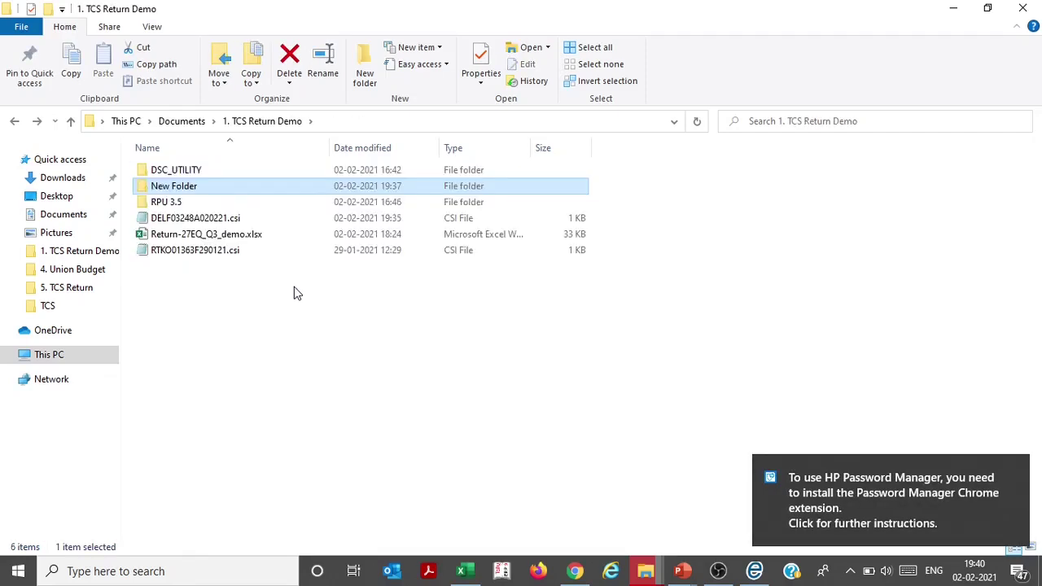
{"action": "key", "text": "BackSpace"}
Open 2. TCS Actual Filing > FVU, select 27EQRQ3.zip, and return to the DSC utility
{"action": "key", "text": "Down"}
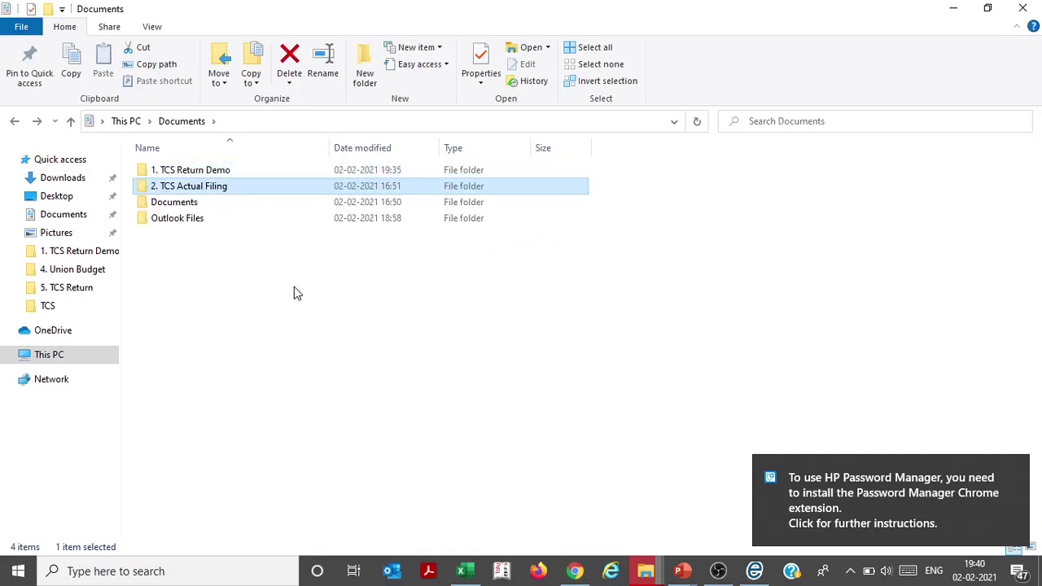
{"action": "key", "text": "Return"}
{"action": "key", "text": "Up"}
{"action": "key", "text": "Return"}
{"action": "key", "text": "Down"}
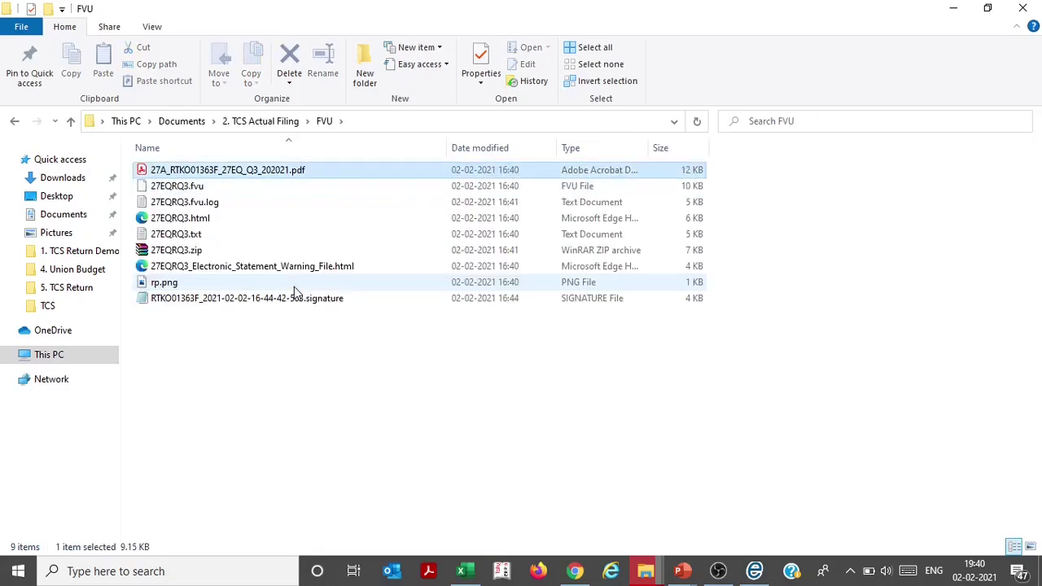
{"action": "key", "text": "Down"}
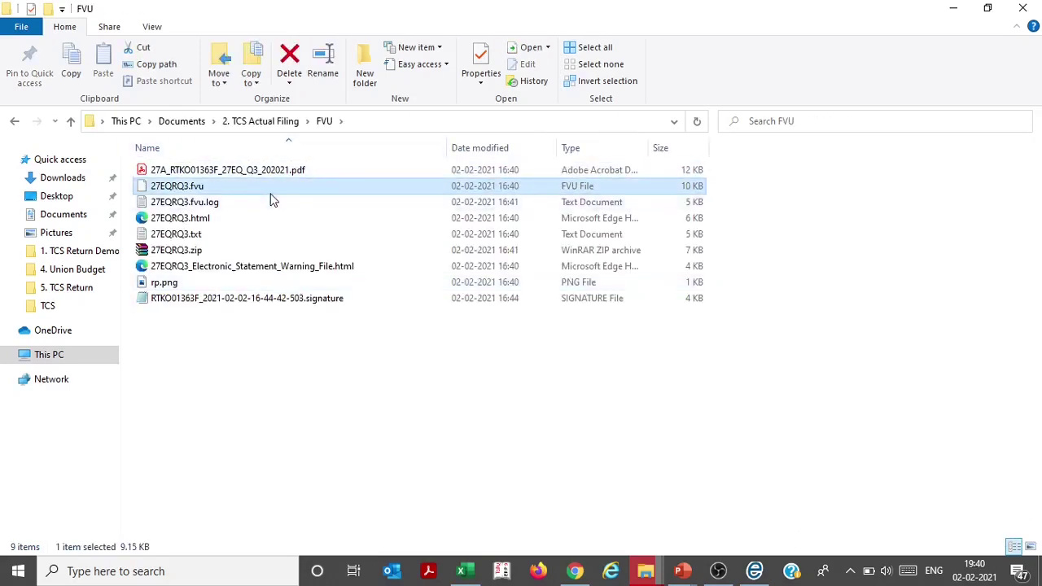
{"action": "right_click", "coordinate": [268, 187]}
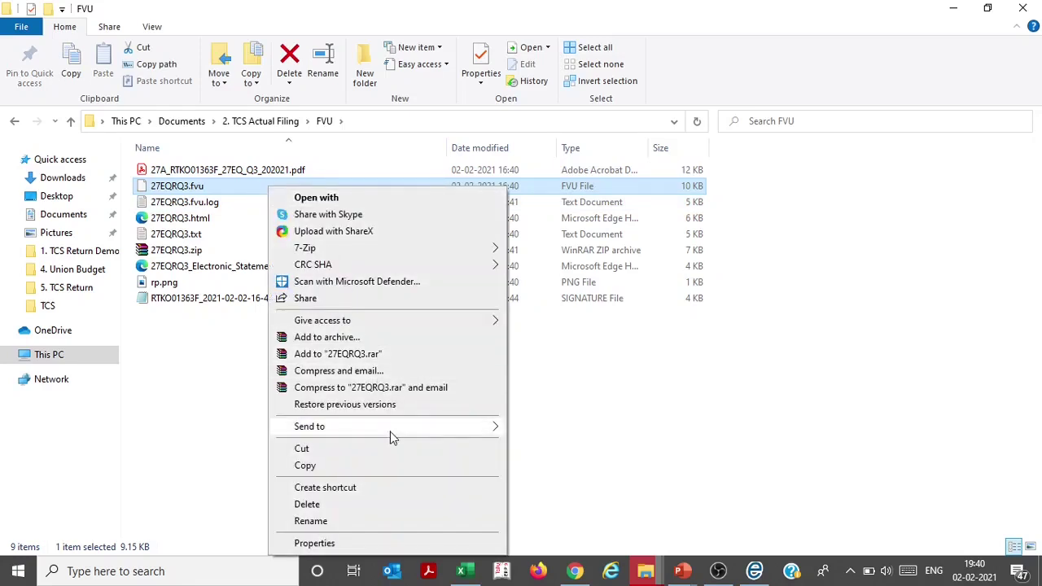
{"action": "mouse_move", "coordinate": [434, 431]}
{"action": "left_click", "coordinate": [217, 407]}
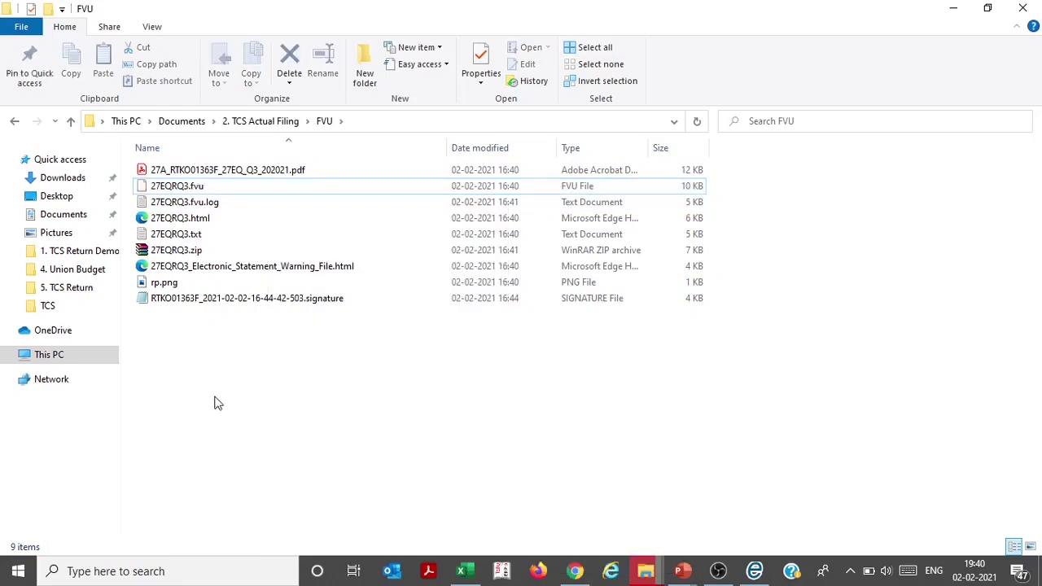
{"action": "left_click", "coordinate": [186, 255]}
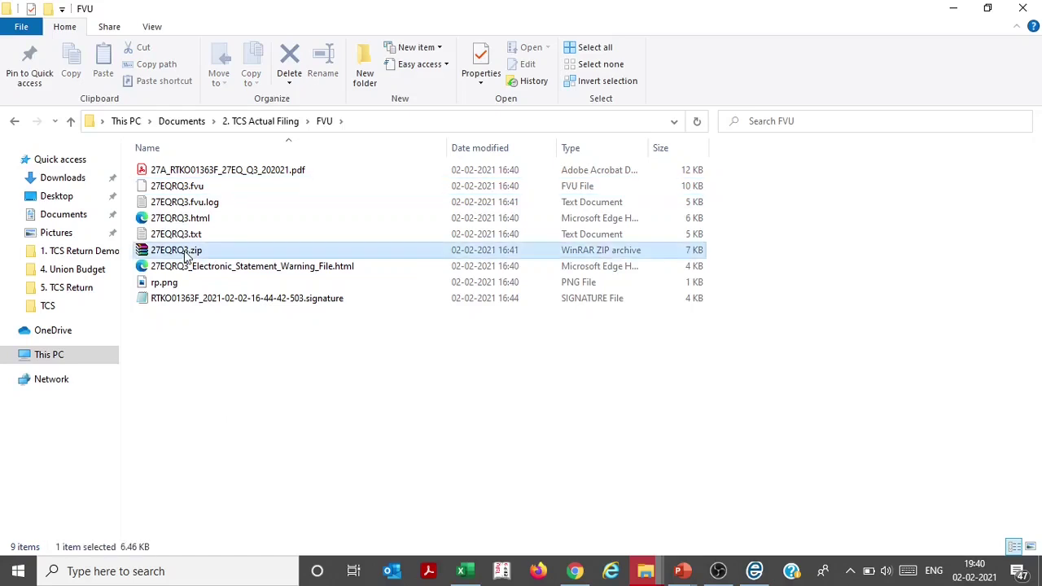
{"action": "key", "text": "alt+Tab"}
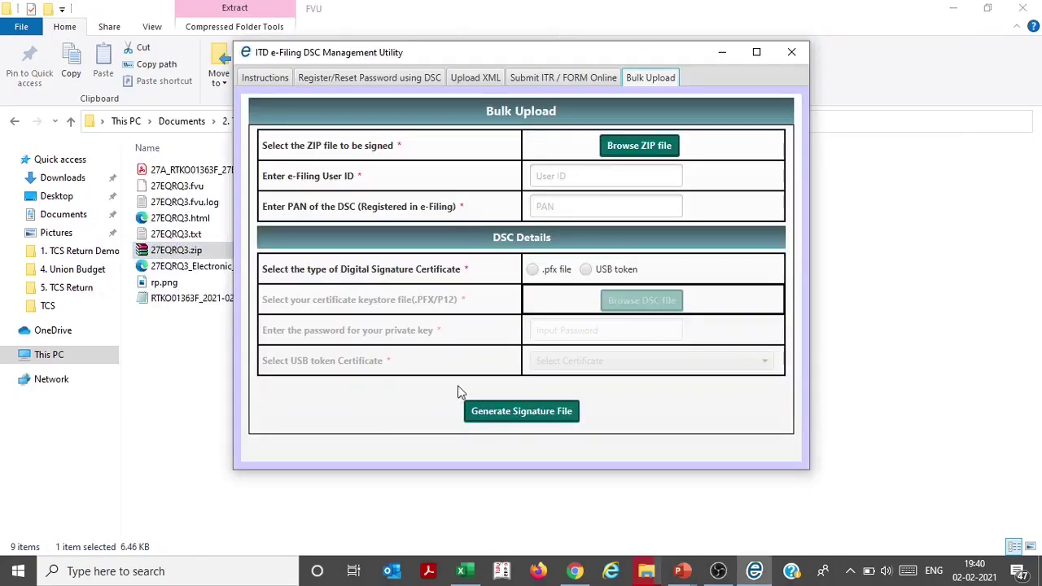
Click into the Bulk Upload User ID and PAN fields, then return to Chrome's View Filed TDS page
{"action": "left_click", "coordinate": [585, 178]}
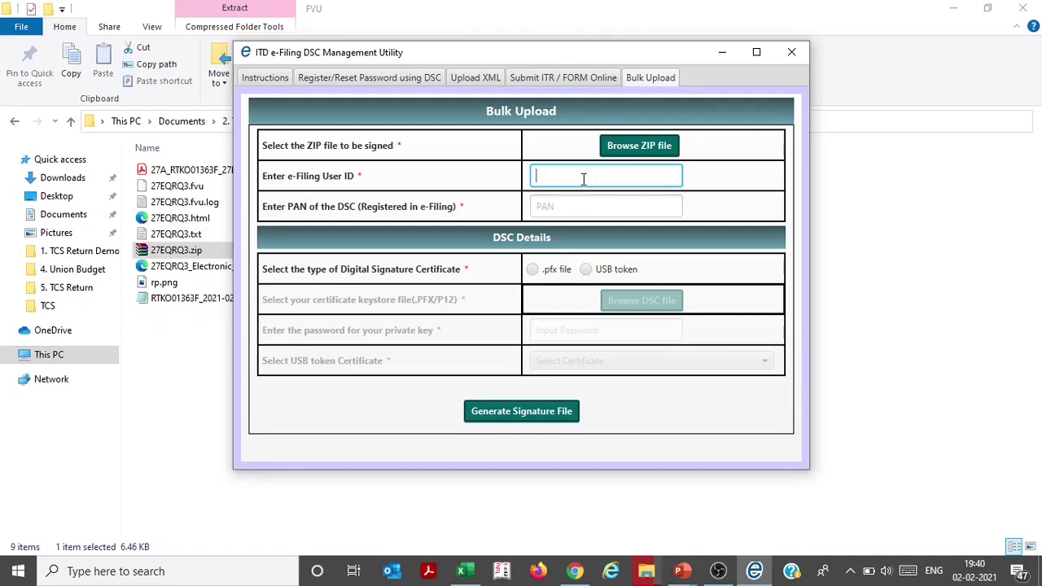
{"action": "left_click", "coordinate": [583, 207]}
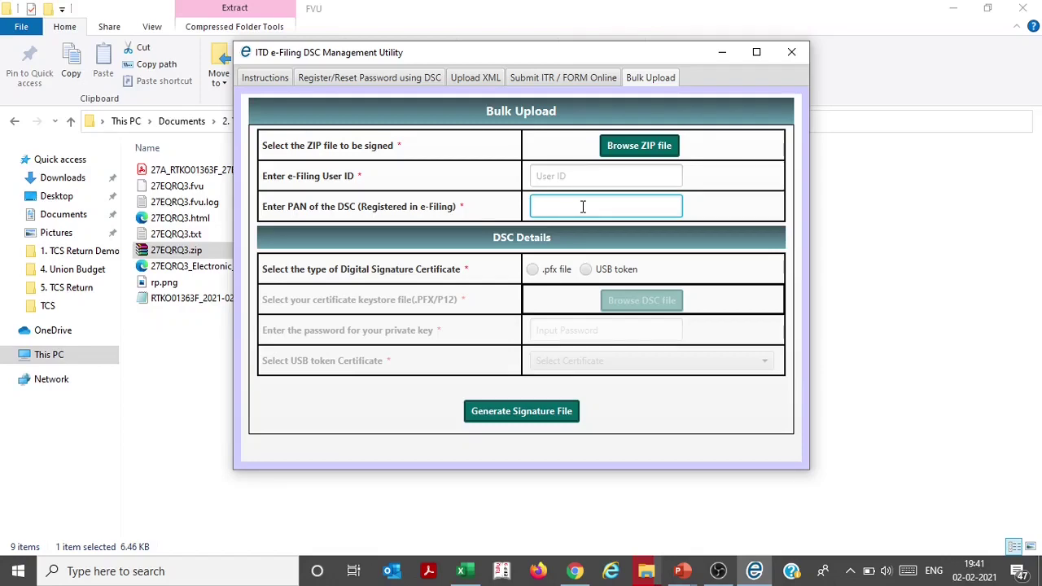
{"action": "left_click", "coordinate": [574, 570]}
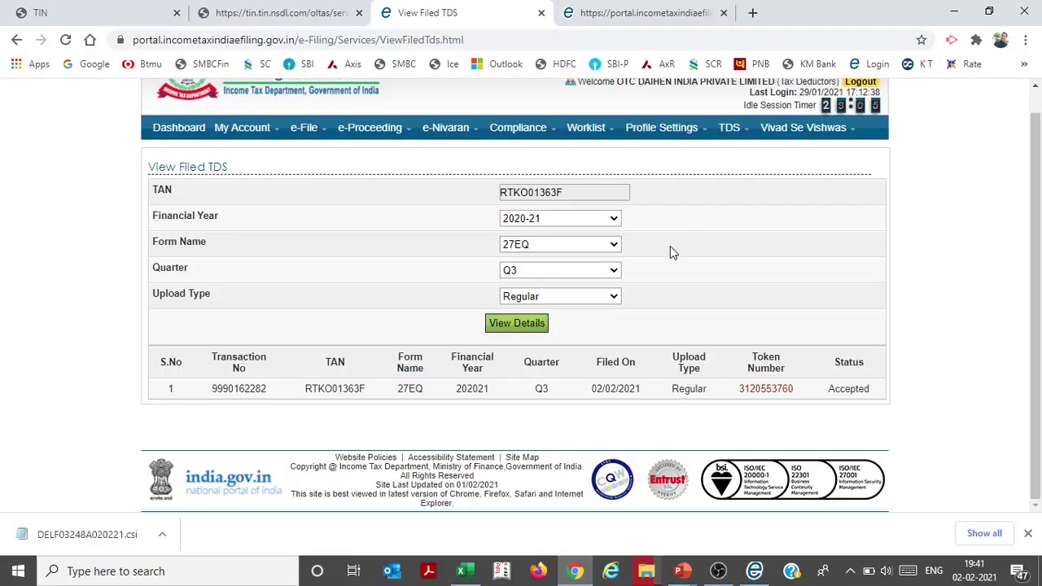
View My Profile under Profile Settings, then go to TDS > Upload TDS
{"action": "scroll", "coordinate": [1039, 163], "scroll_direction": "up", "scroll_amount": 1}
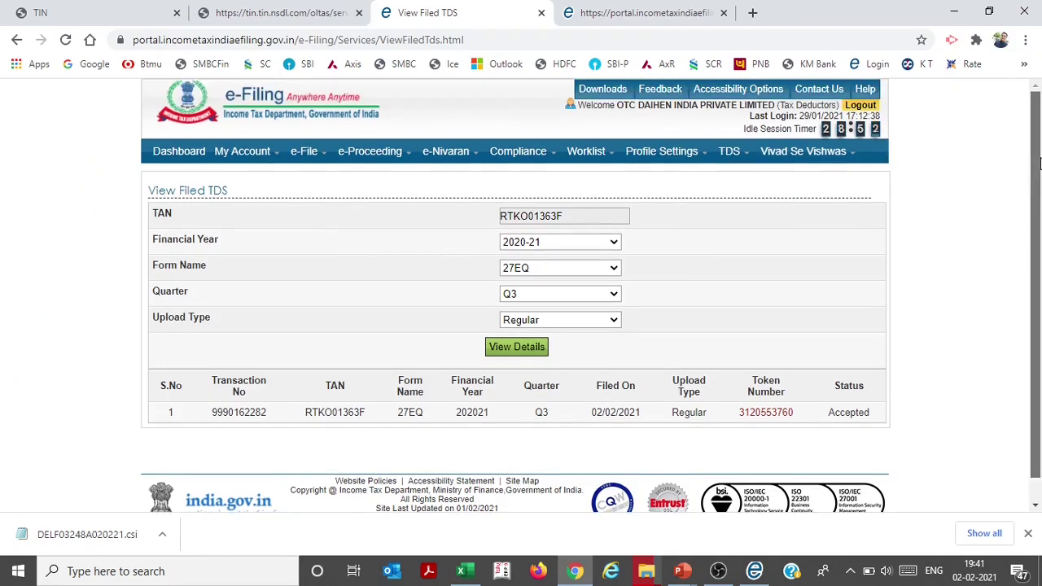
{"action": "mouse_move", "coordinate": [684, 156]}
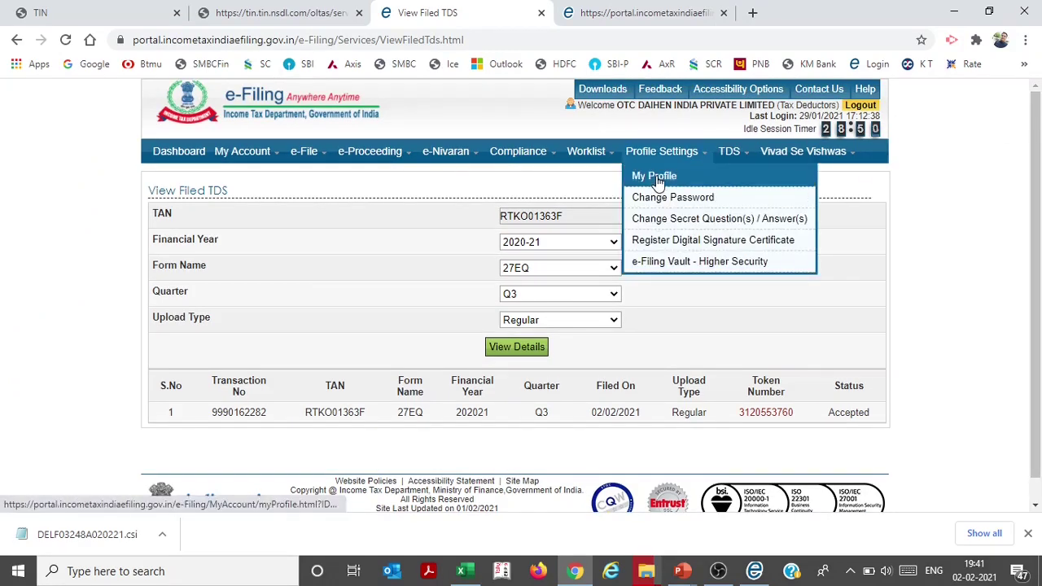
{"action": "left_click", "coordinate": [657, 177]}
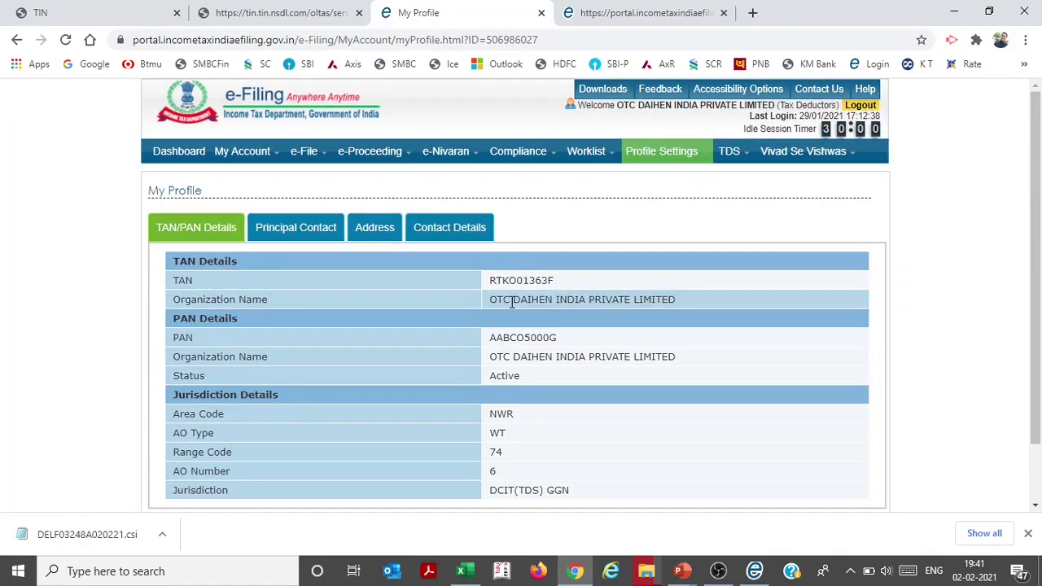
{"action": "left_click", "coordinate": [745, 178]}
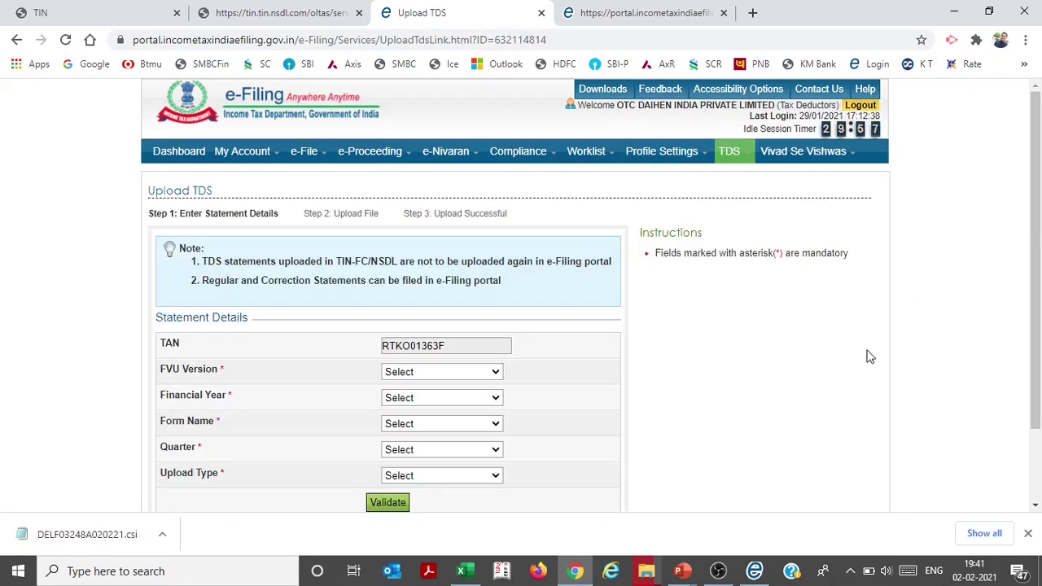
Set USB token as certificate type, try generating a signature, and dismiss the missing-ZIP error
{"action": "mouse_move", "coordinate": [756, 574]}
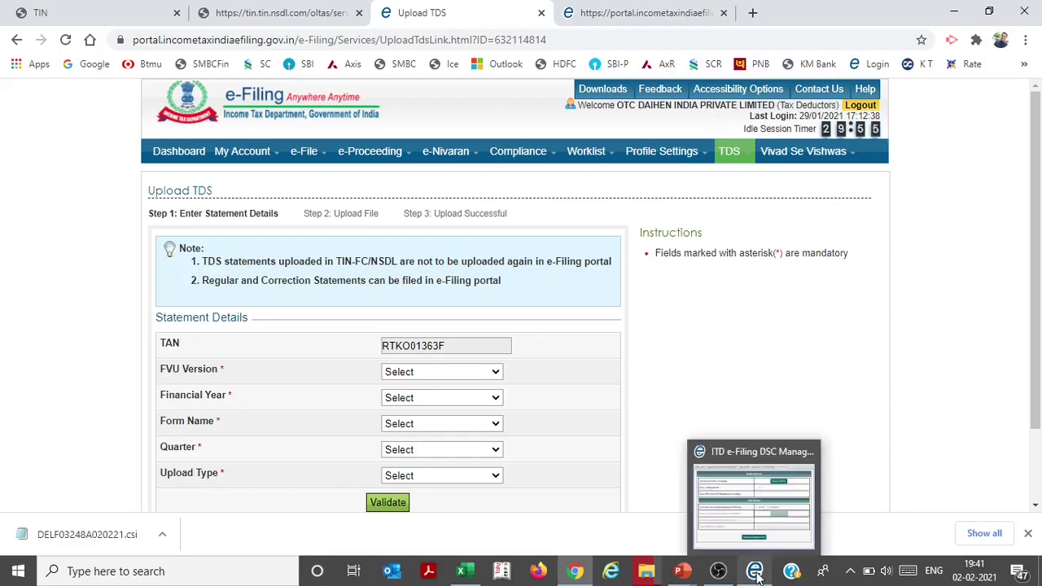
{"action": "left_click", "coordinate": [757, 574]}
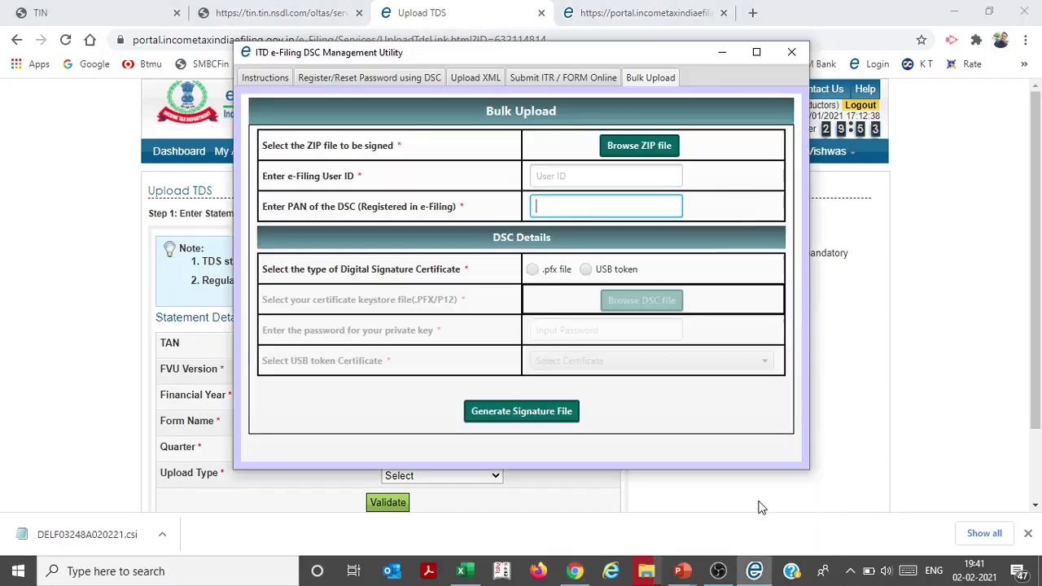
{"action": "left_click", "coordinate": [607, 268]}
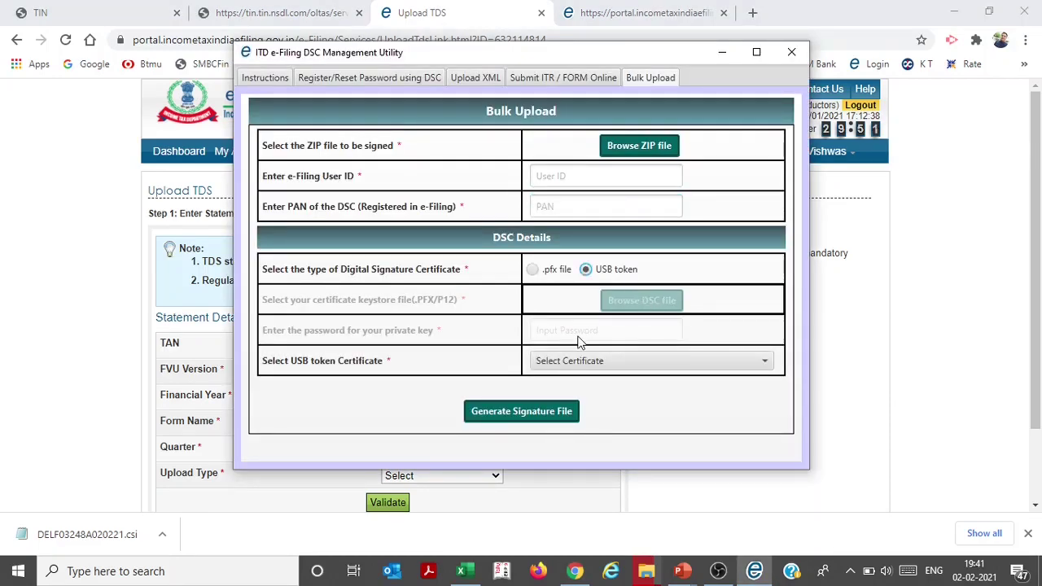
{"action": "left_click", "coordinate": [762, 362]}
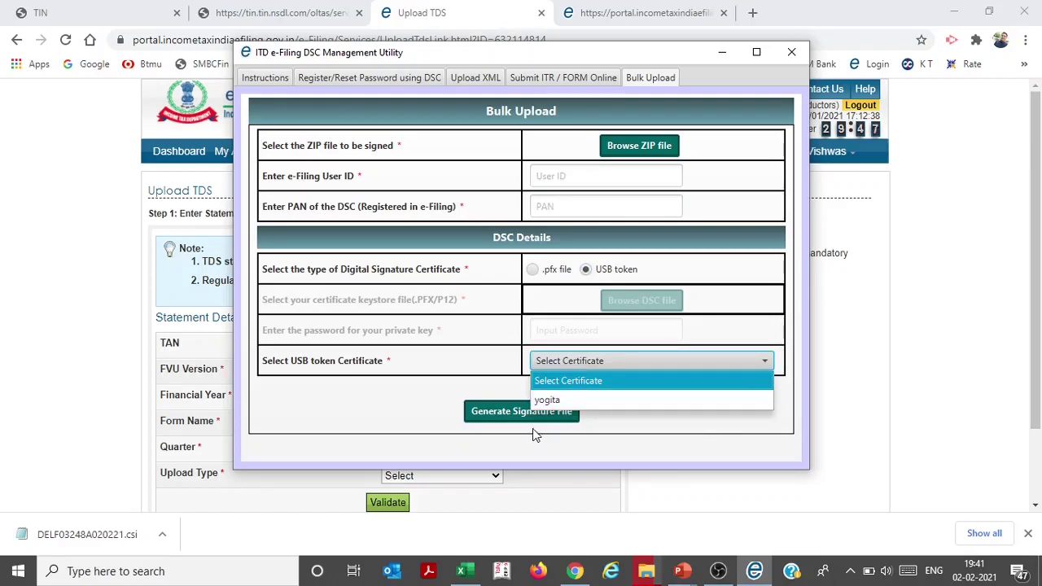
{"action": "left_click", "coordinate": [513, 412]}
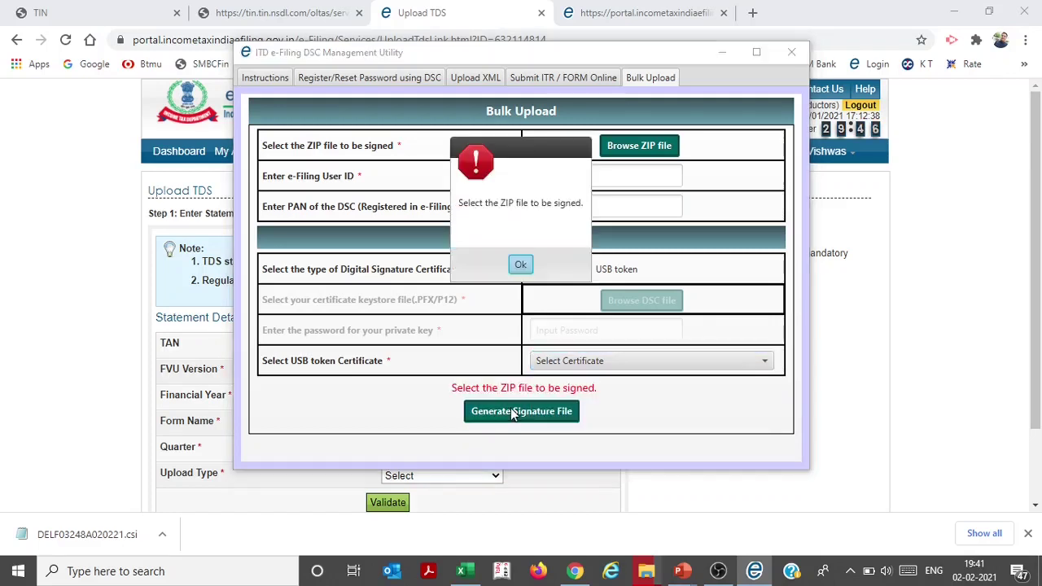
{"action": "left_click", "coordinate": [521, 264]}
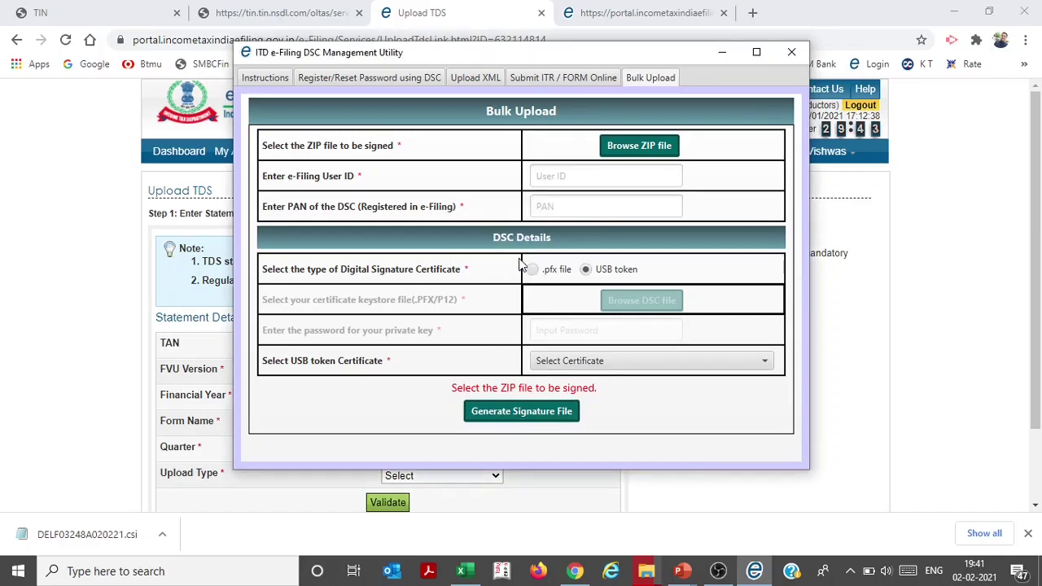